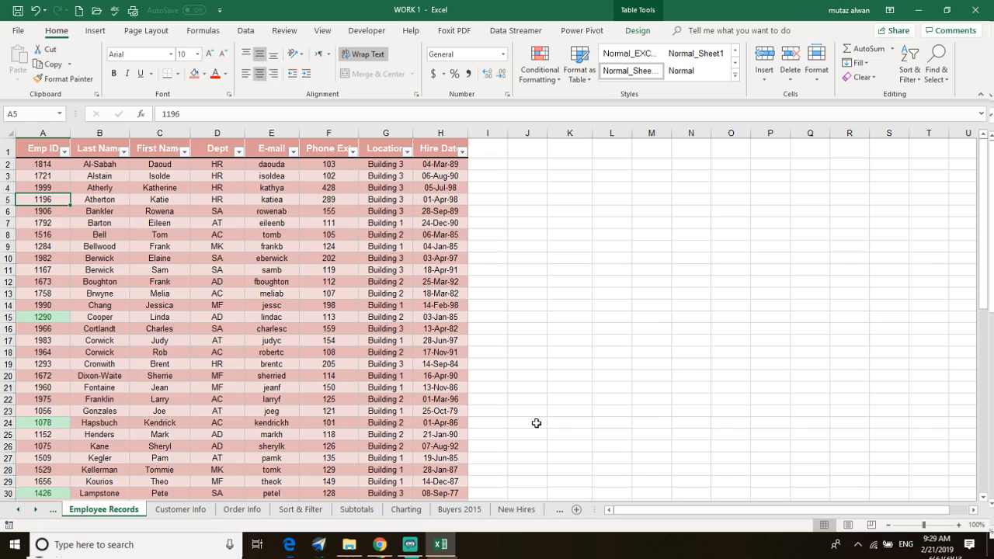
Look through the formatted employee records table from its header down to its last rows.
left_click(124, 151)
left_click(490, 195)
scroll(135, 421, "down", 8)
scroll(135, 421, "down", 3)
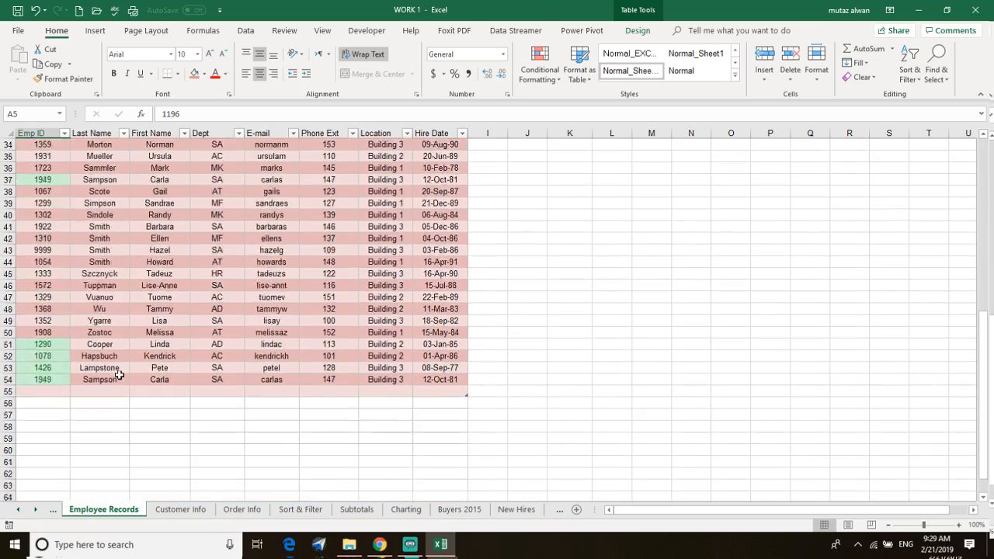
scroll(117, 373, "up", 7)
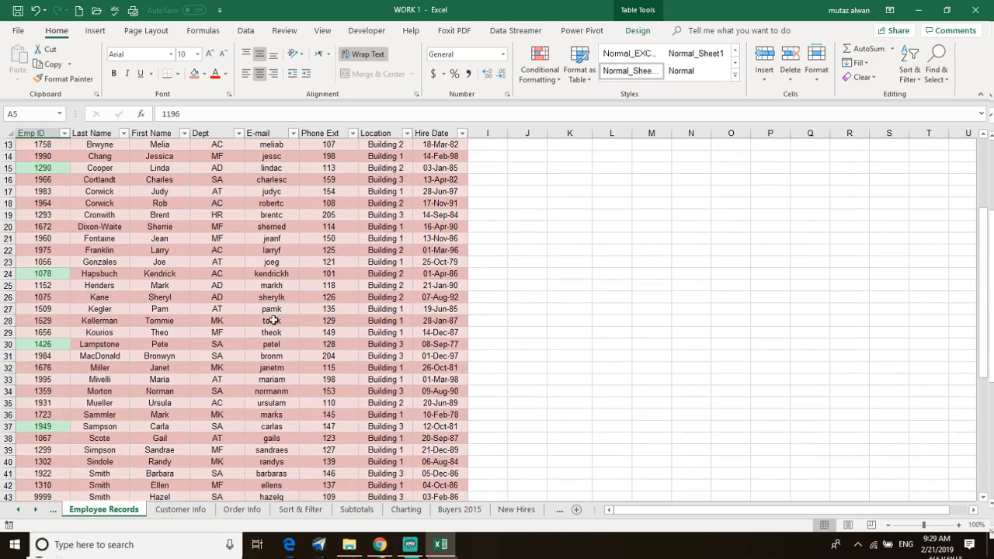
scroll(201, 264, "up", 4)
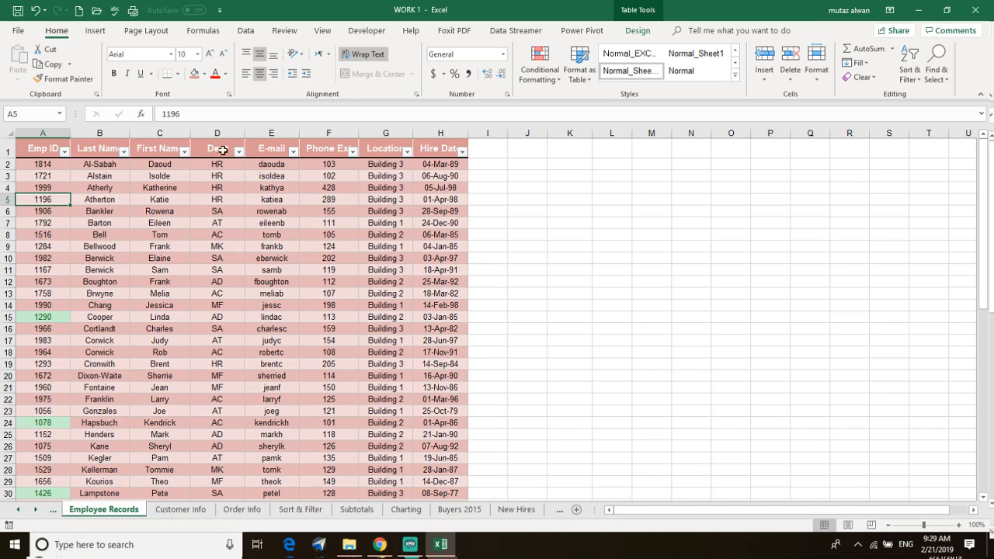
left_click(274, 224)
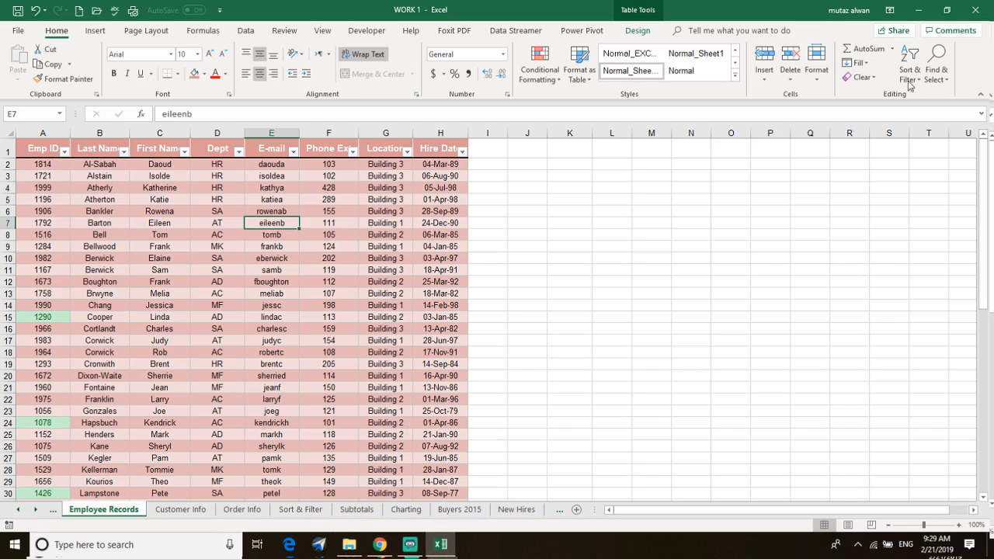
Close the WORK 1 workbook without saving its changes.
left_click(18, 35)
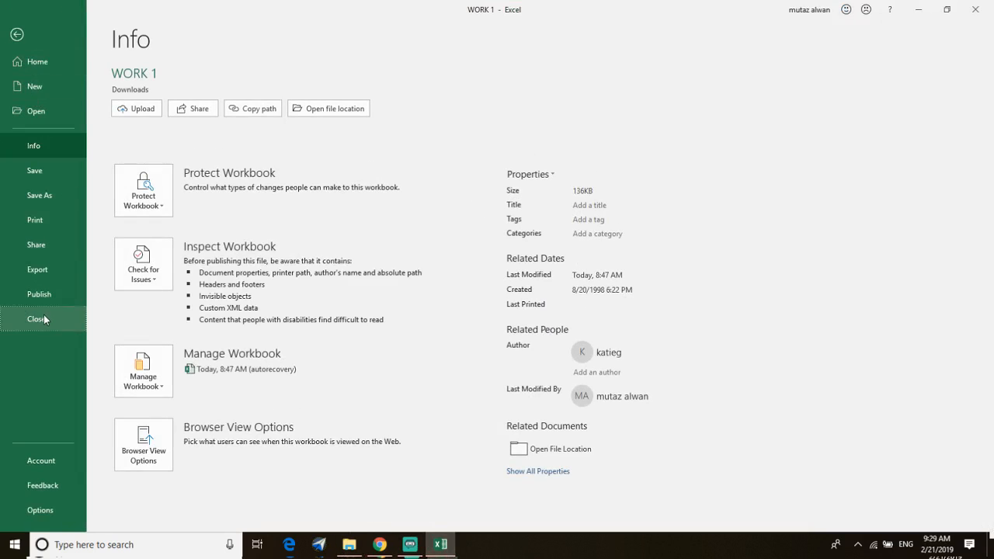
left_click(44, 316)
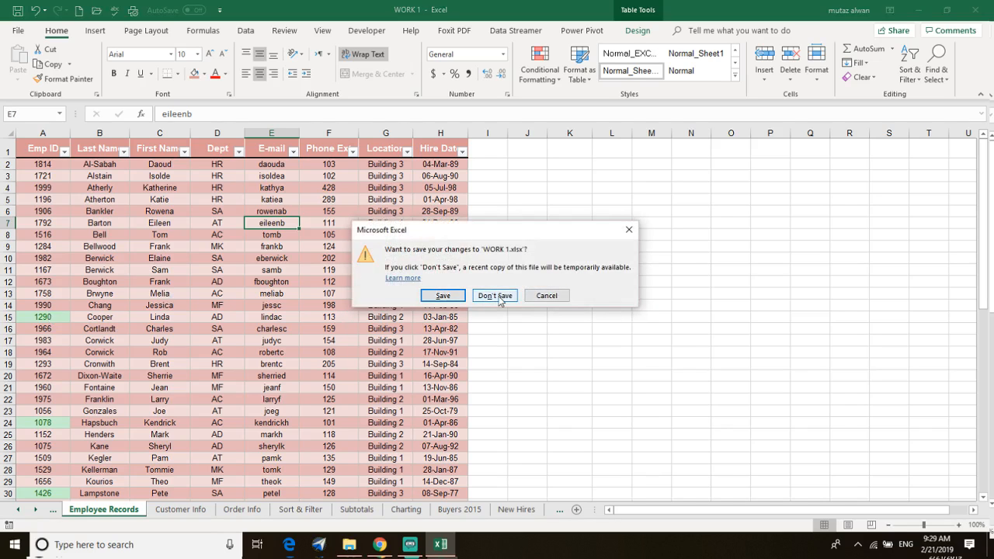
left_click(497, 295)
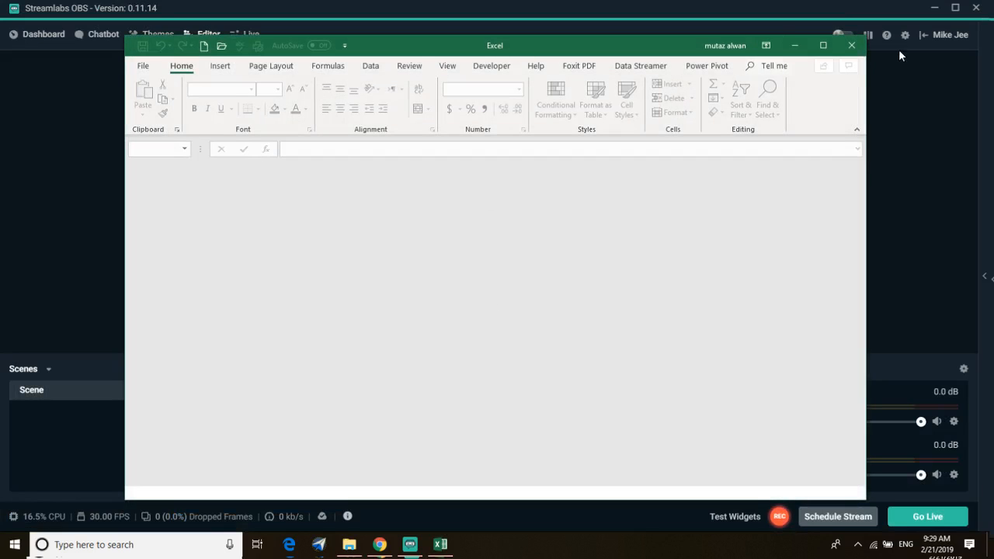
Reopen the WORK 1 workbook from the recent files and maximize its window.
left_click(144, 69)
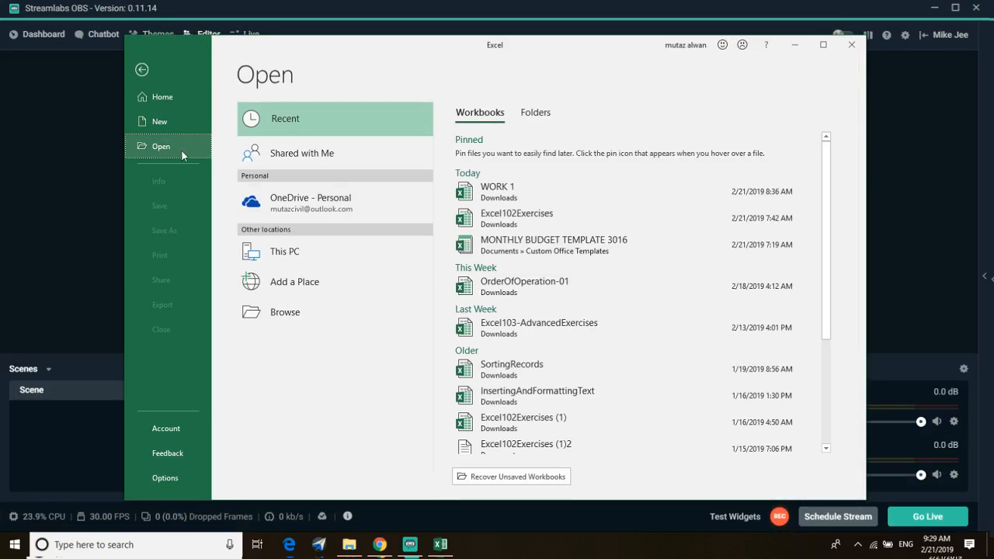
left_click(520, 192)
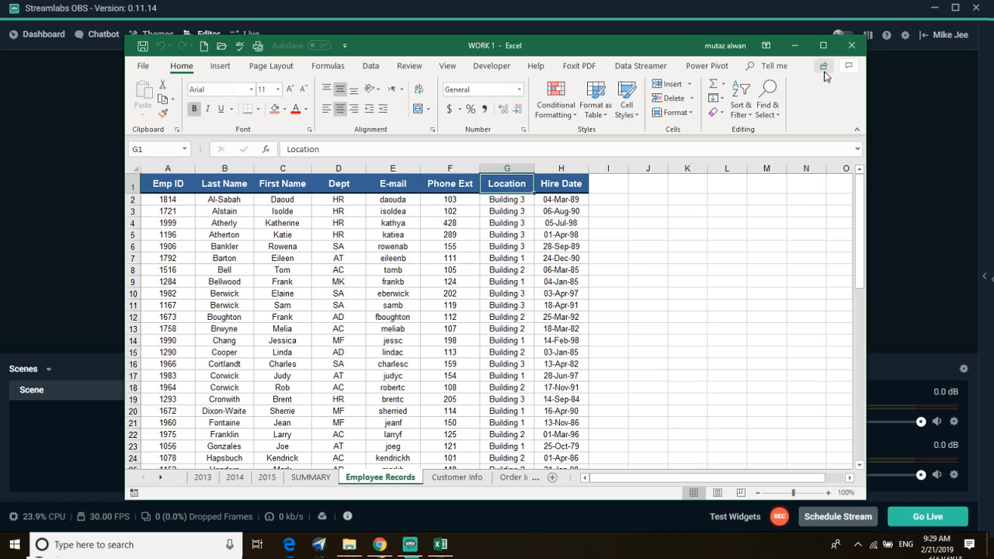
left_click(823, 46)
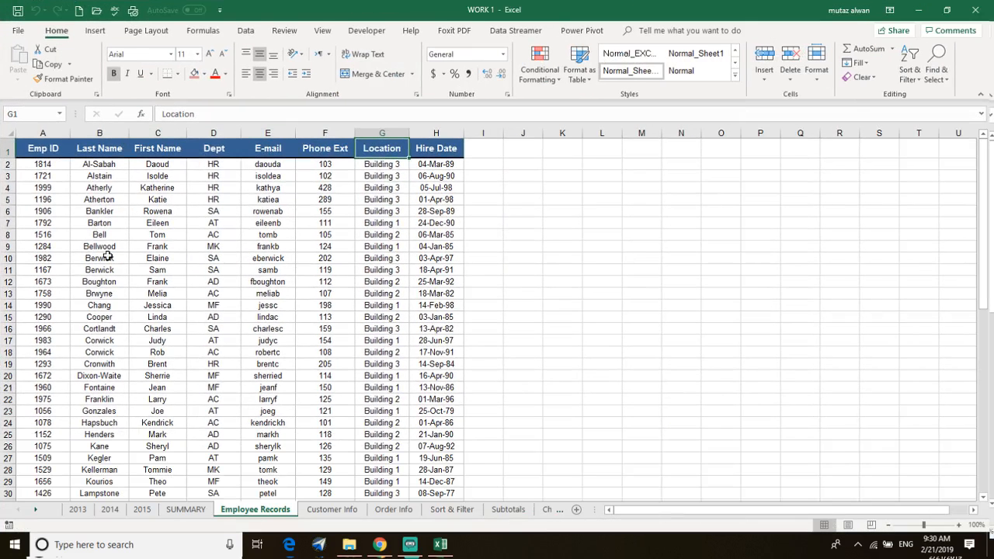
Bring up the list of all sheets and activate the Buyers 2015 worksheet.
scroll(470, 421, "down", 1)
scroll(396, 470, "up", 1)
right_click(36, 512)
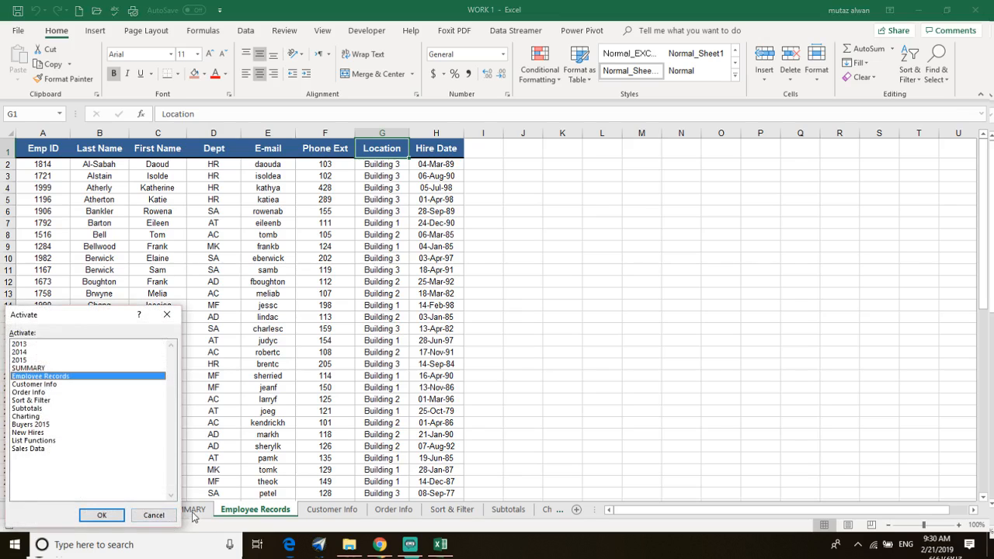
left_click(154, 515)
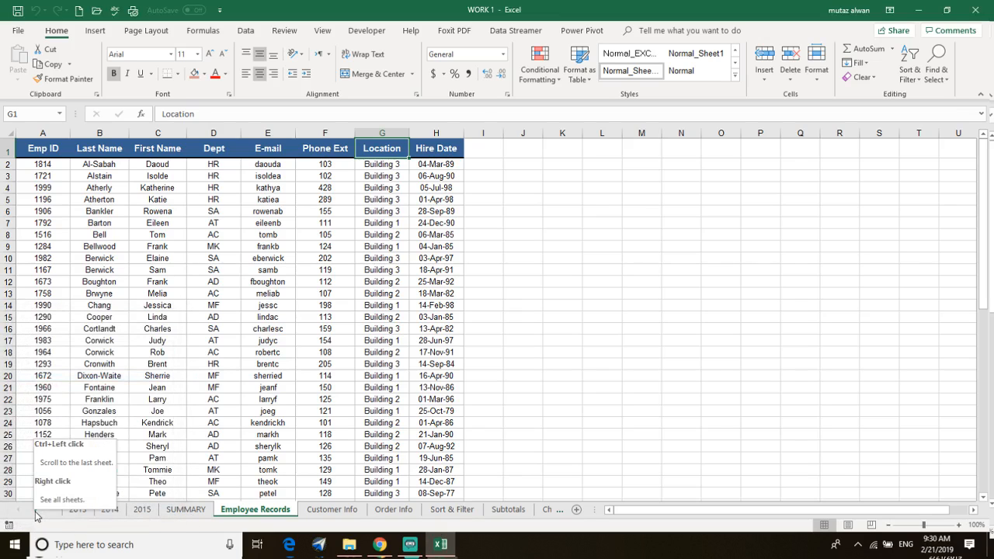
right_click(36, 512)
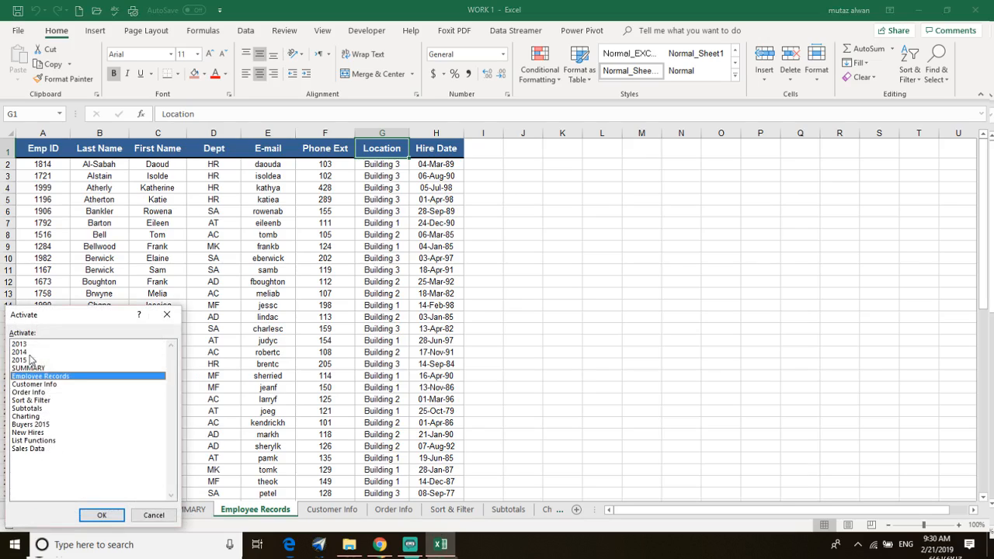
double_click(29, 425)
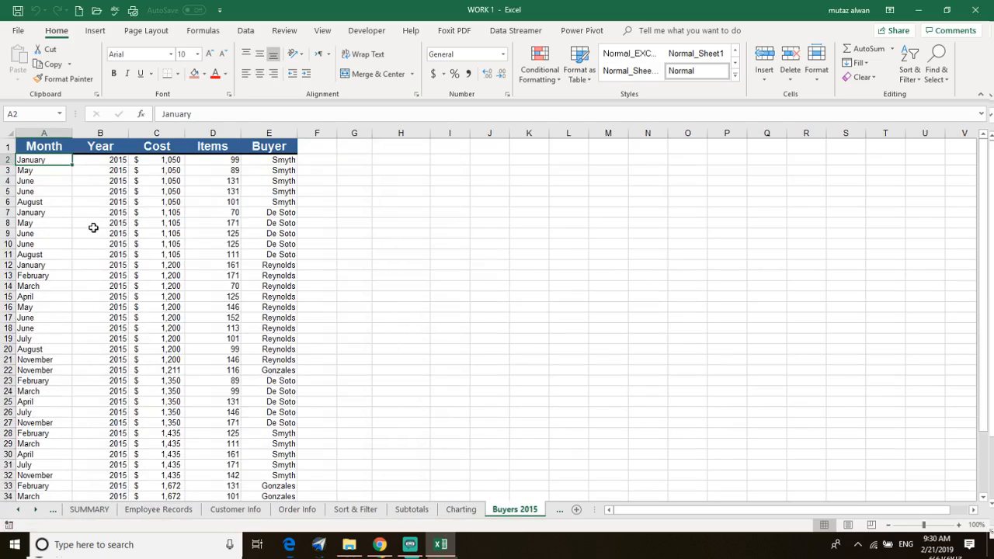
left_click(289, 147)
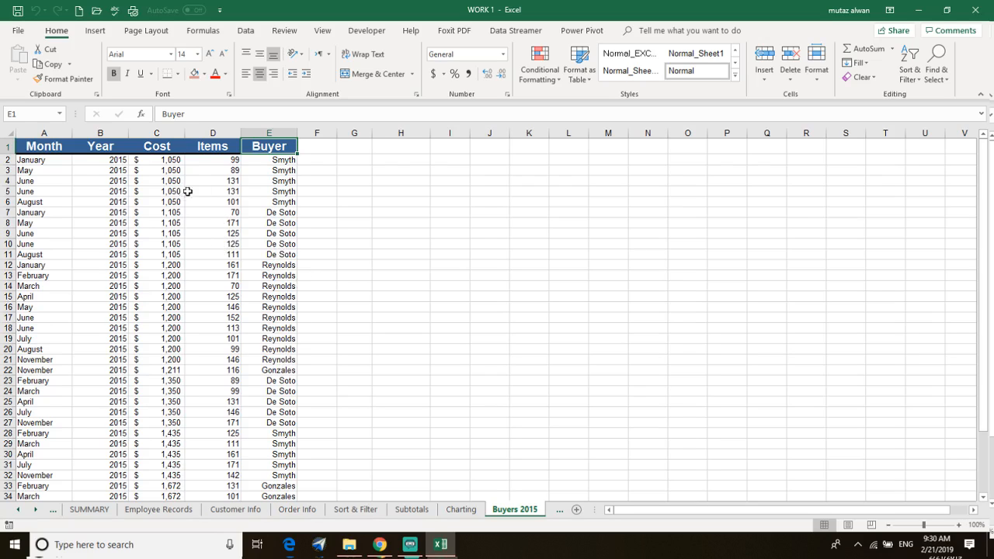
left_click_drag(284, 160, 55, 57)
left_click(316, 159)
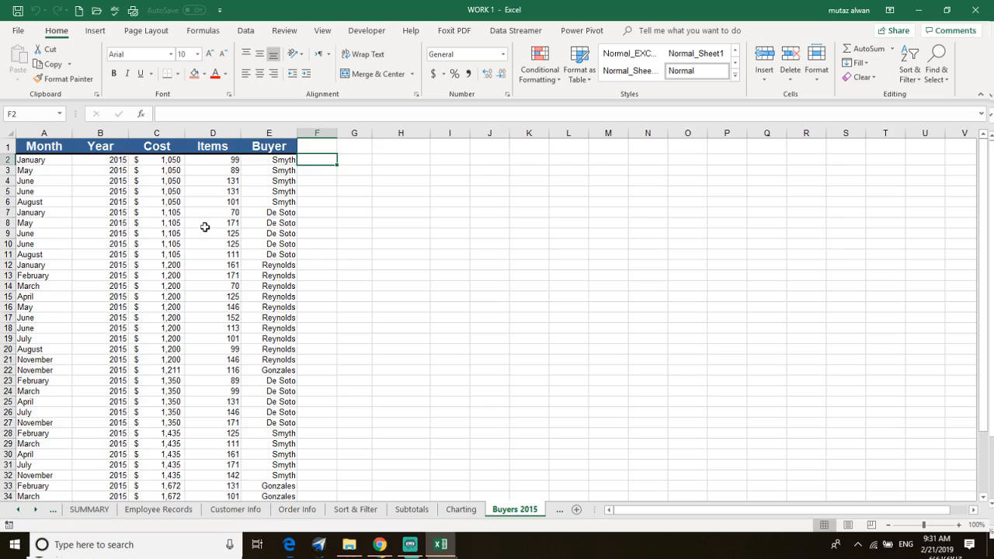
left_click(269, 160)
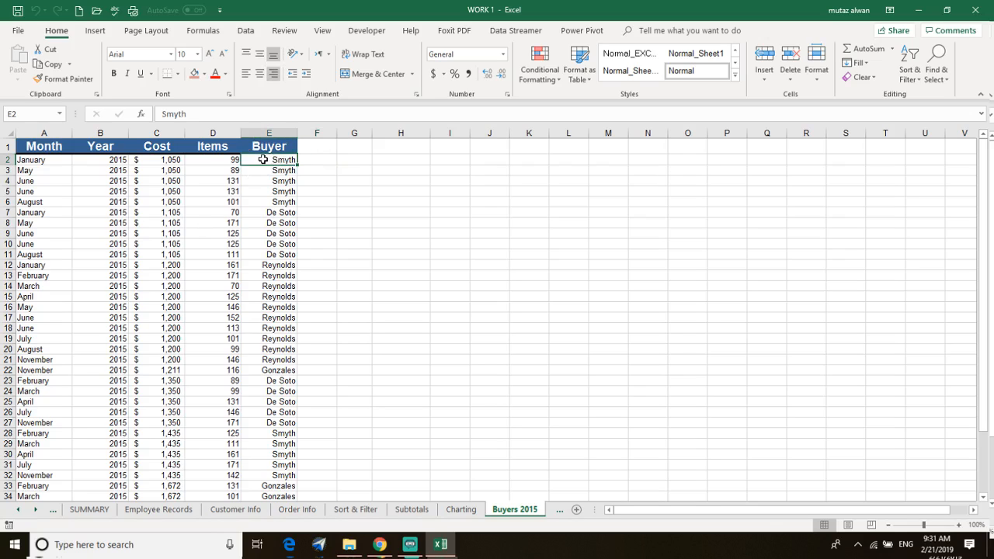
left_click(274, 147)
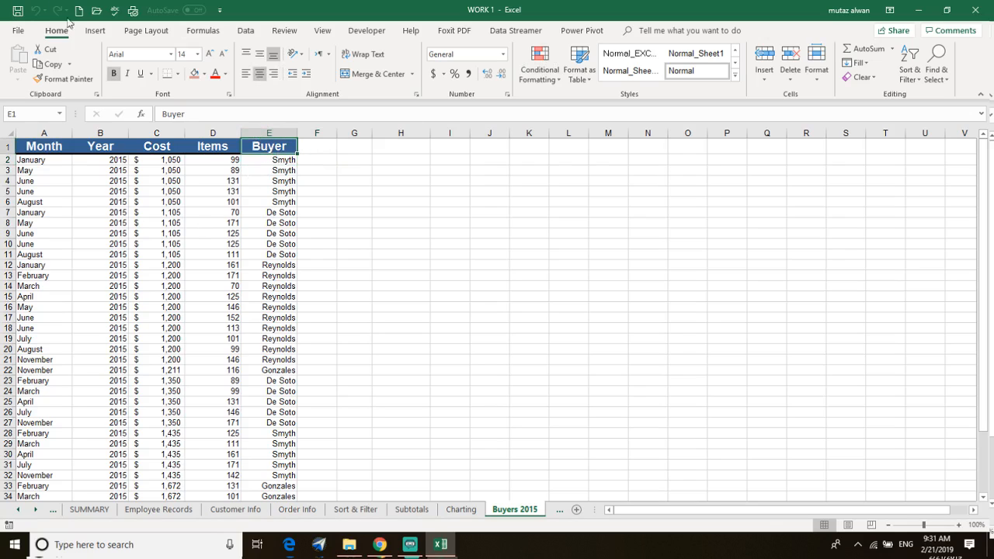
left_click(311, 159)
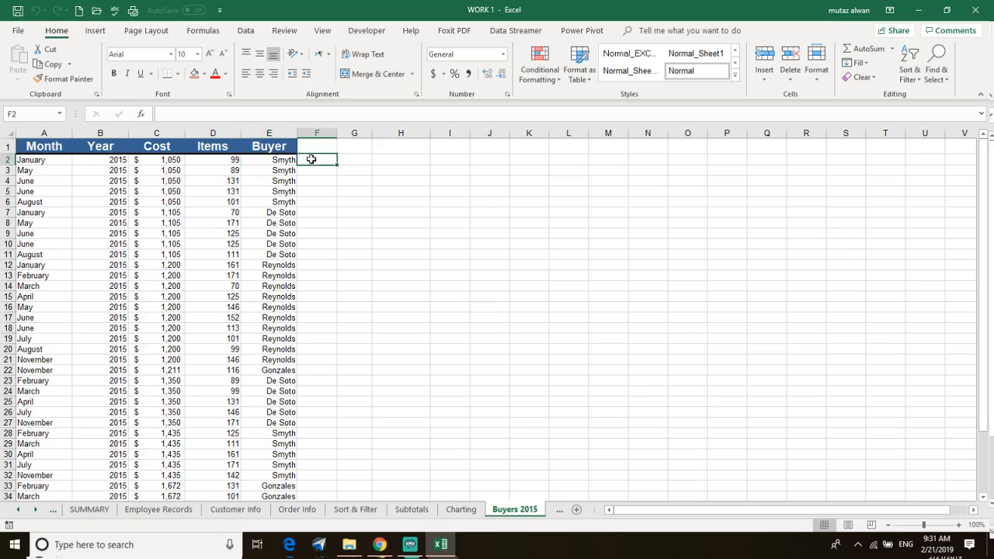
Sort the Buyers 2015 rows by Month from A to Z and check the order down to the last row.
left_click(65, 196)
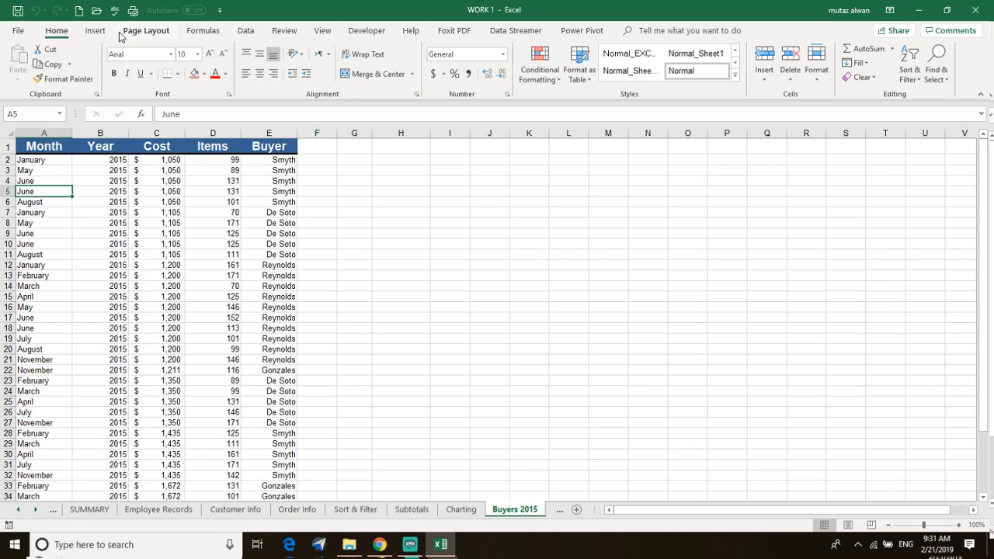
left_click(213, 37)
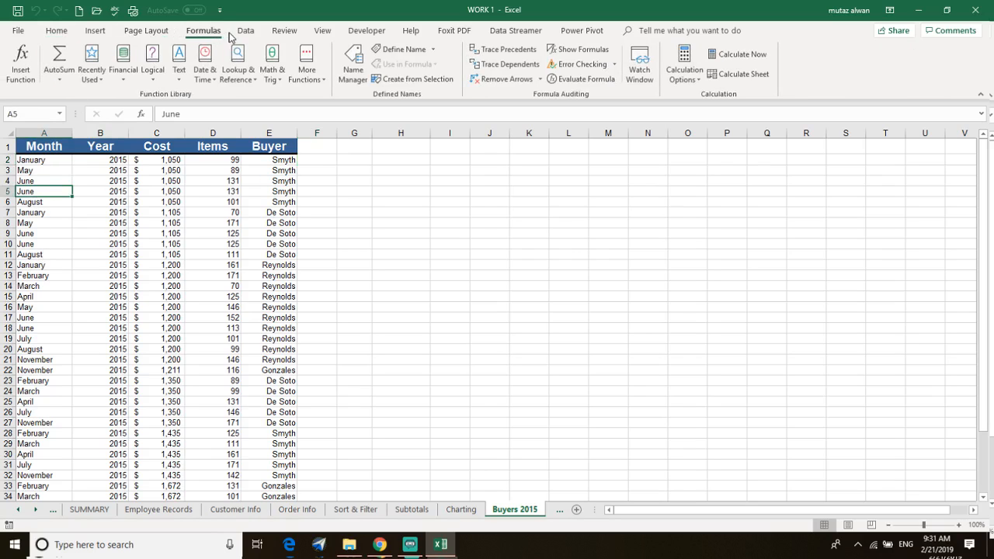
left_click(248, 36)
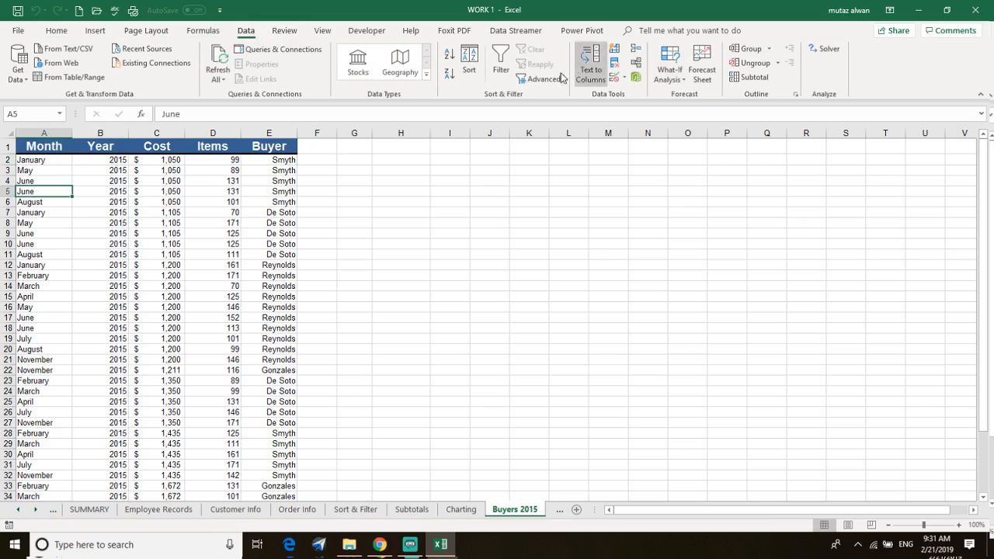
left_click(25, 161)
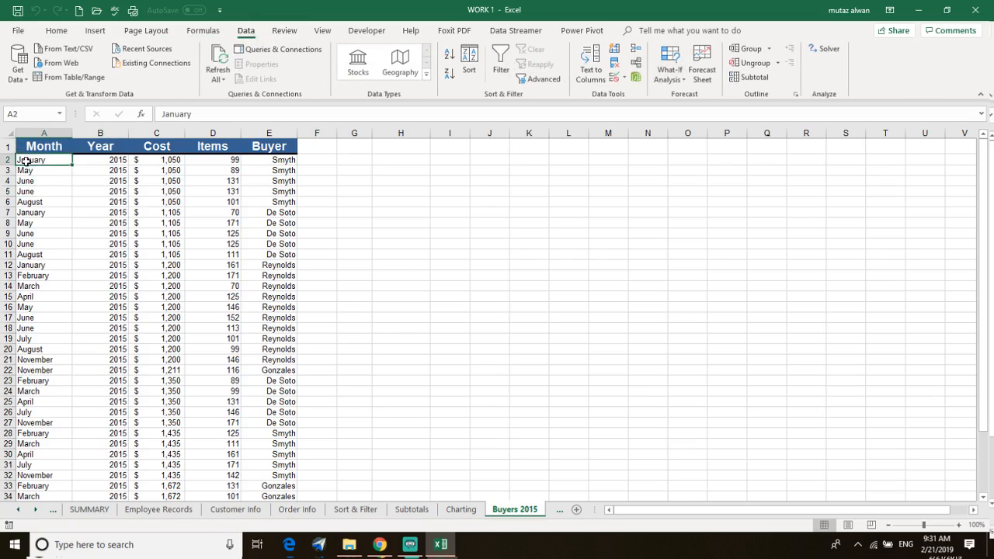
left_click(450, 56)
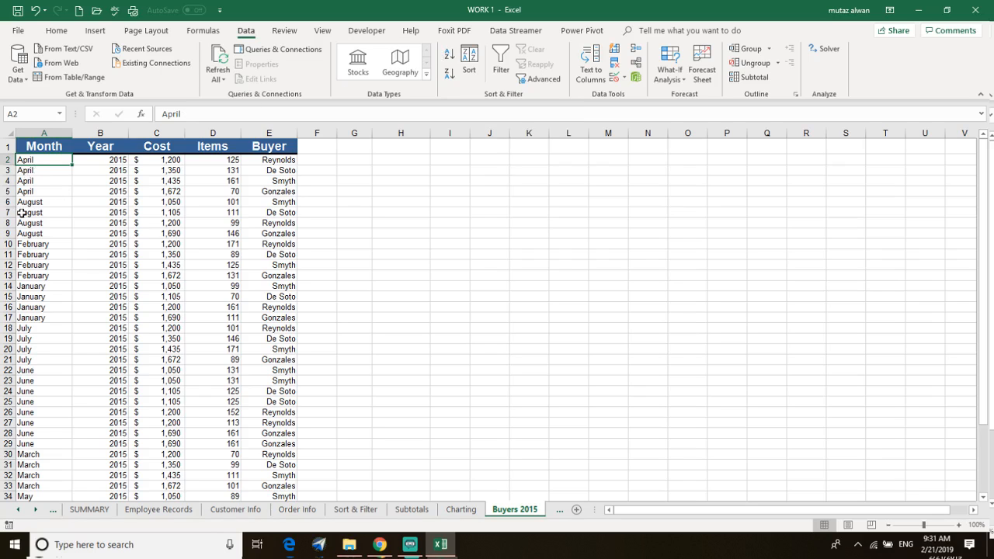
scroll(30, 359, "down", 6)
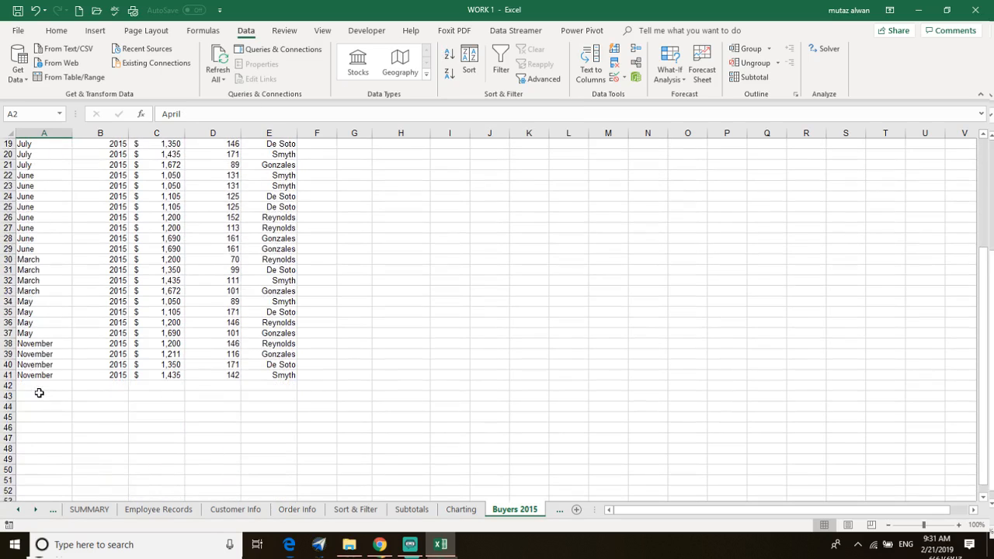
scroll(29, 375, "up", 6)
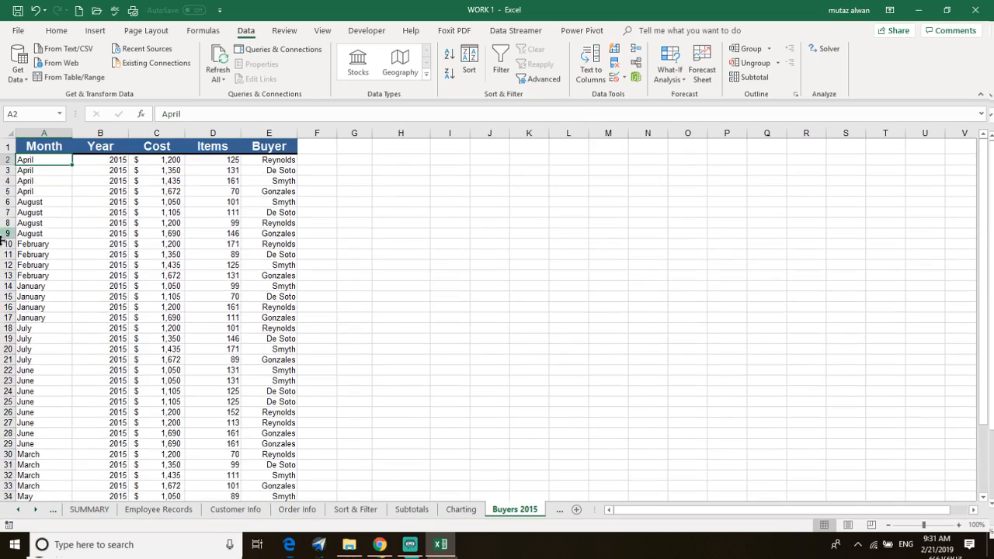
Sort the rows by Cost from smallest to largest, and re-sort them by Month from A to Z.
left_click(124, 170)
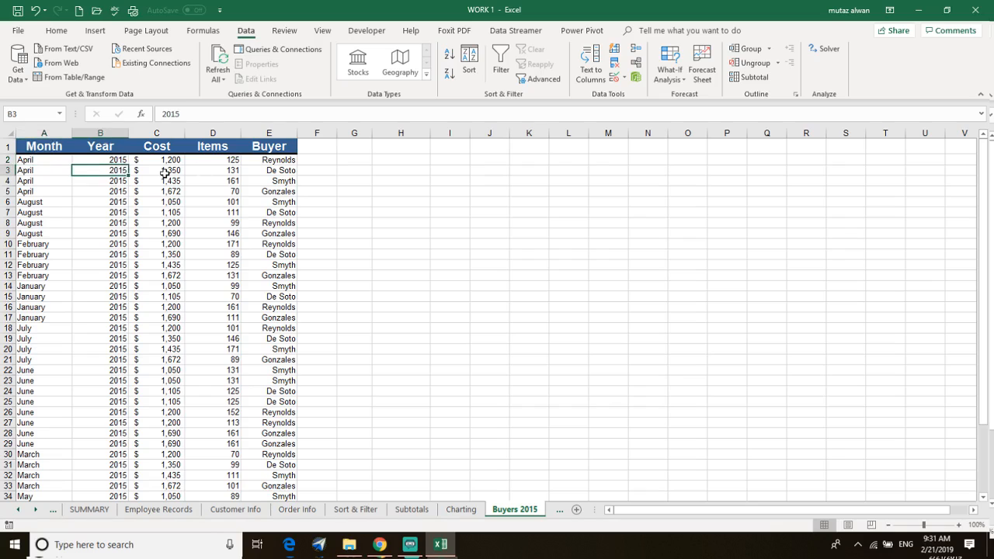
left_click(166, 172)
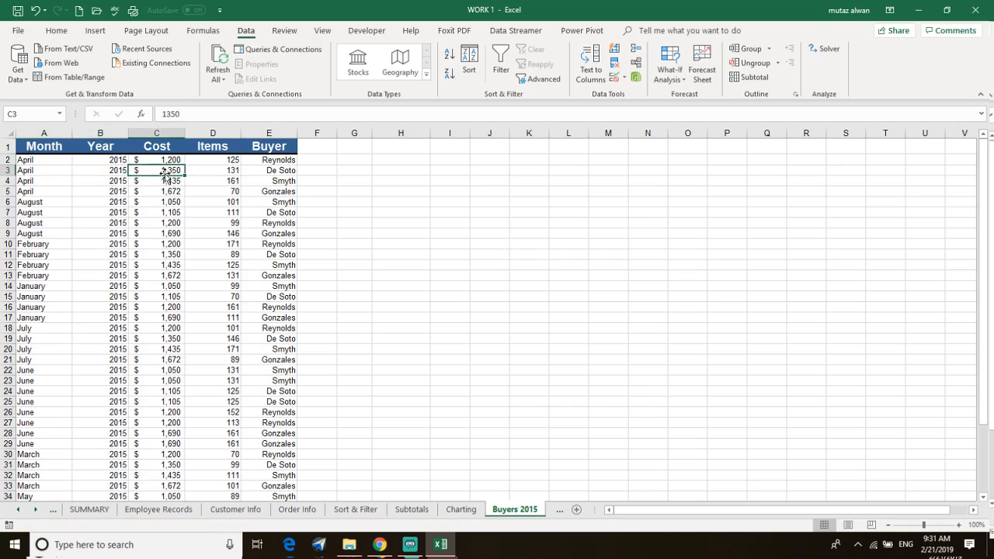
left_click(448, 59)
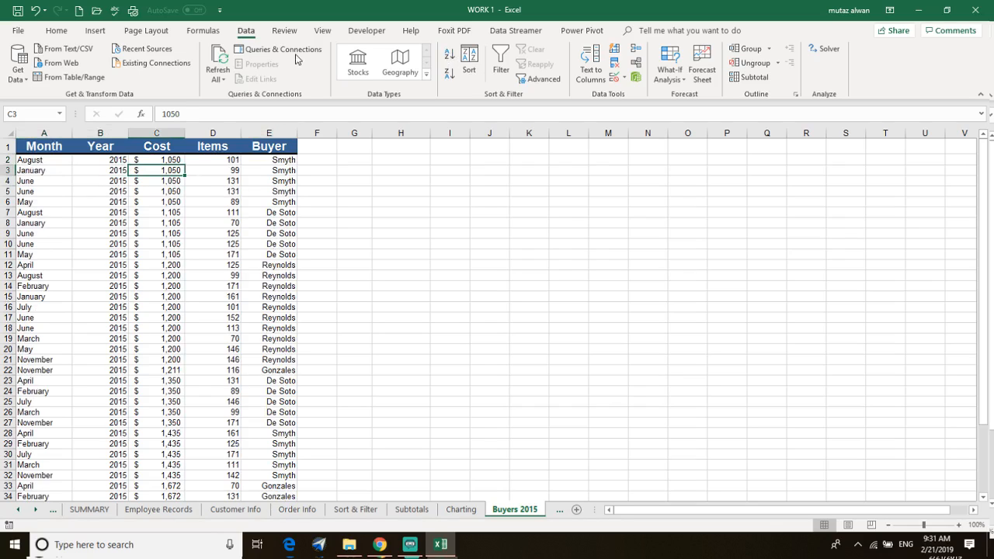
left_click(37, 160)
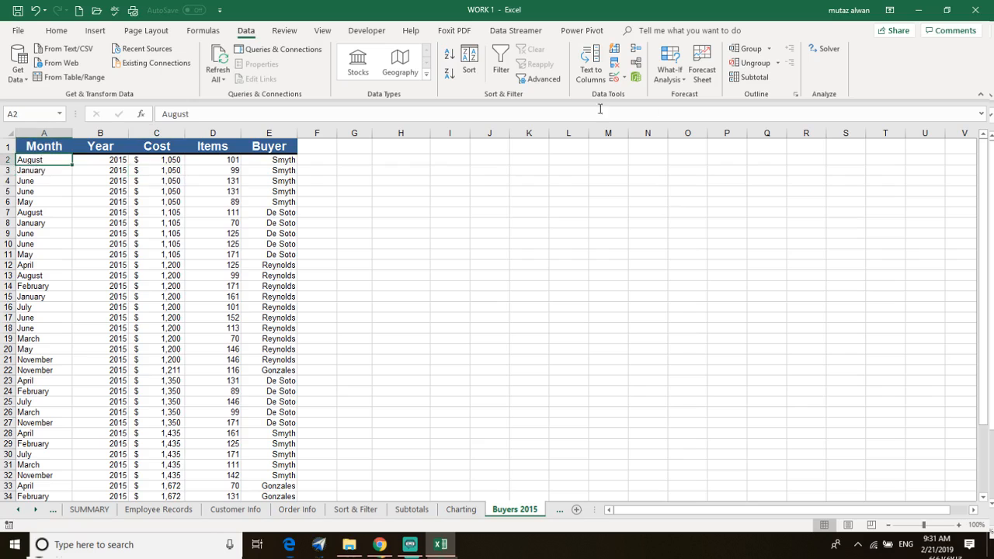
left_click(451, 56)
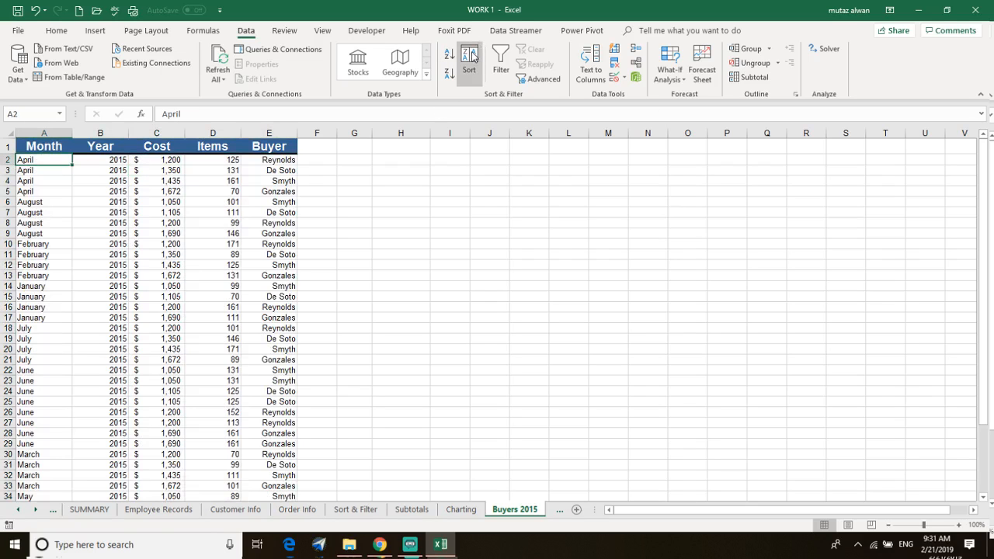
Sort the Buyers 2015 rows by Month on cell values using the built-in Jan, Feb, Mar custom list order.
left_click(469, 56)
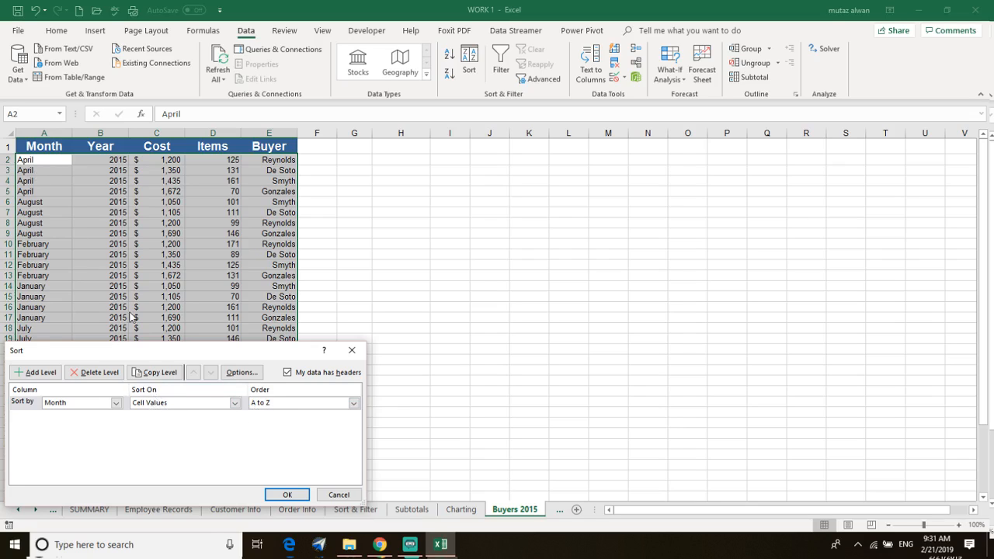
left_click(303, 405)
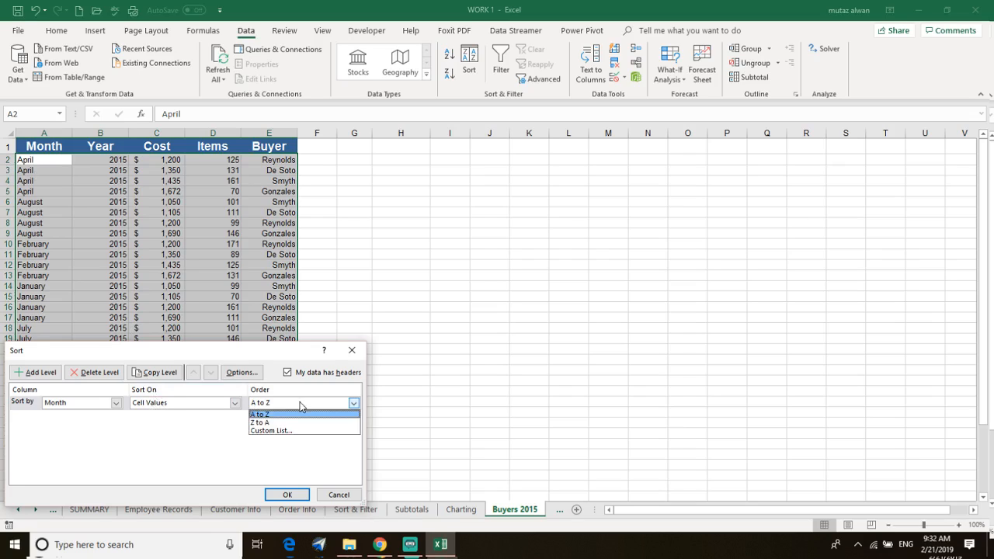
left_click(271, 430)
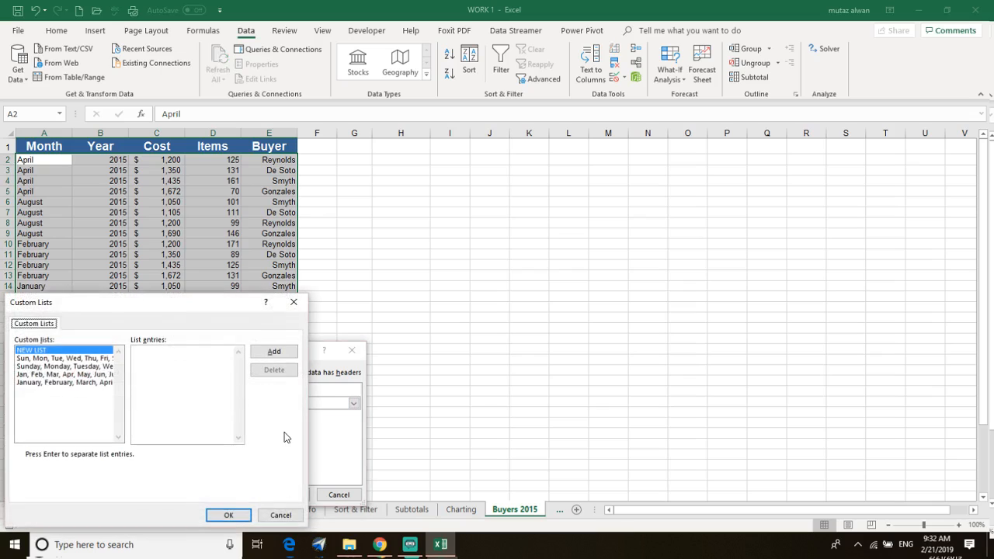
left_click(43, 375)
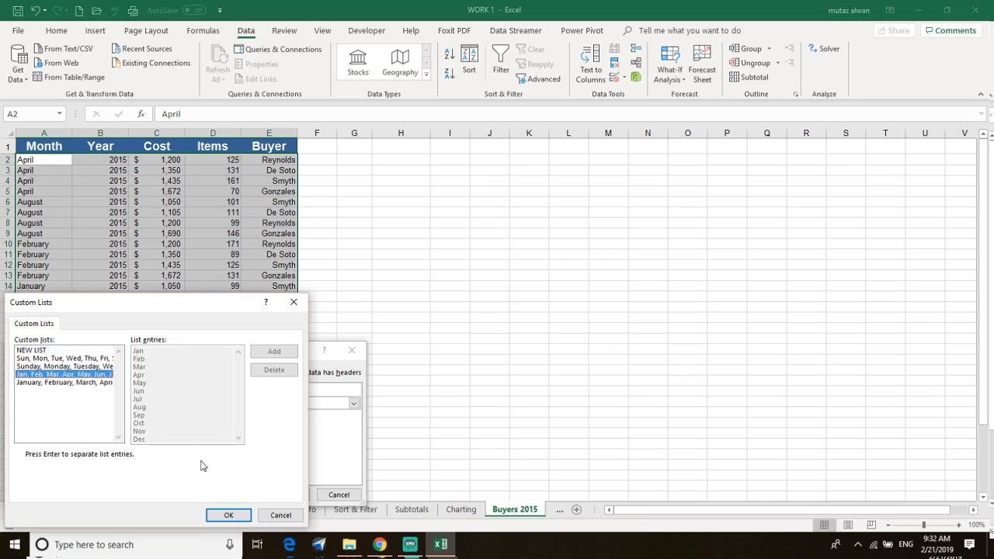
left_click(228, 516)
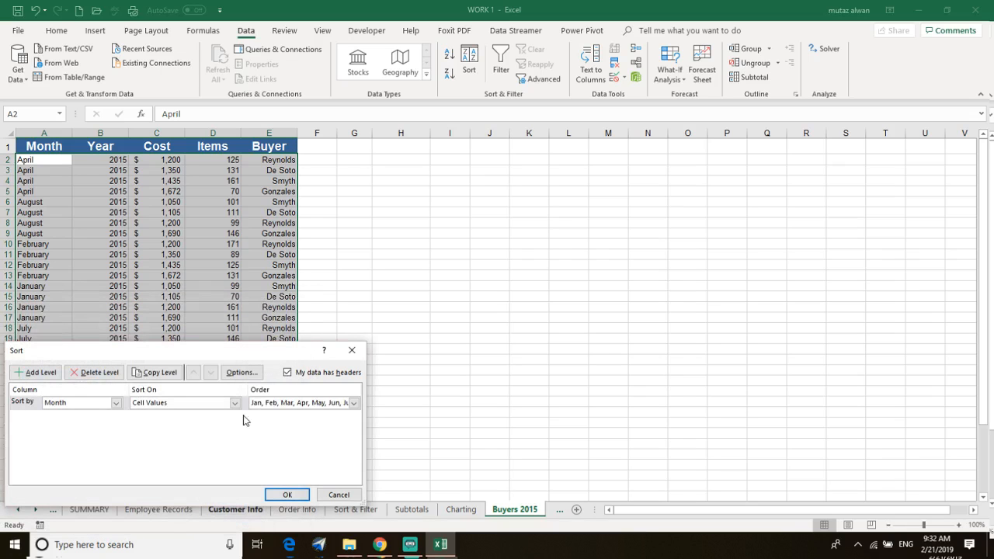
left_click(284, 494)
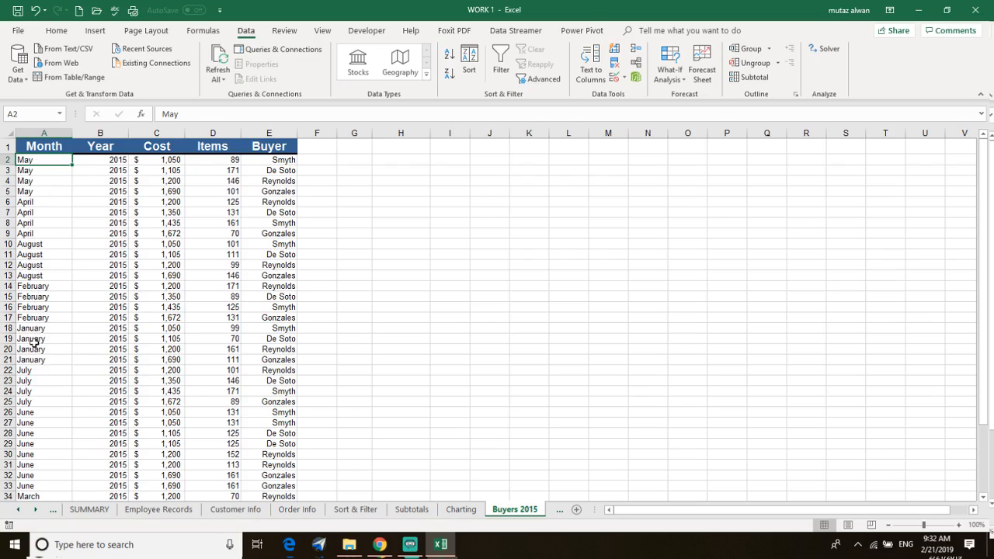
Select the whole table, sort it again by Month on Cell Values in Jan–Dec custom list order, and check the rows.
left_click(70, 192)
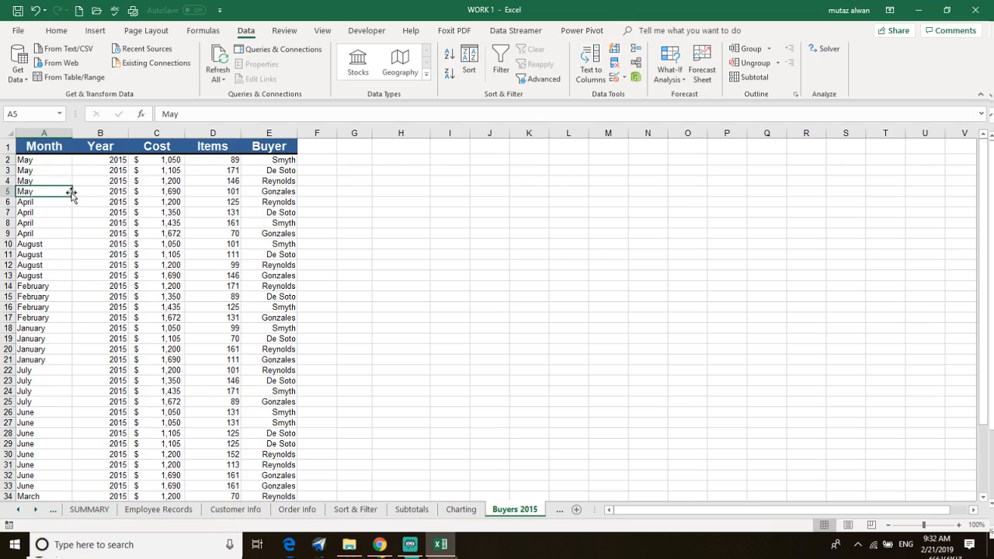
key("ctrl+a")
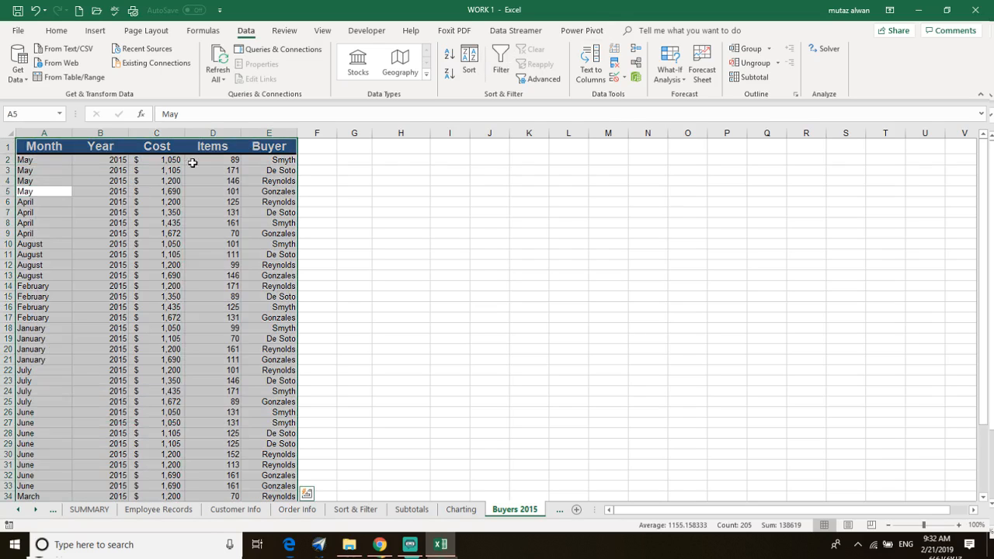
left_click(469, 61)
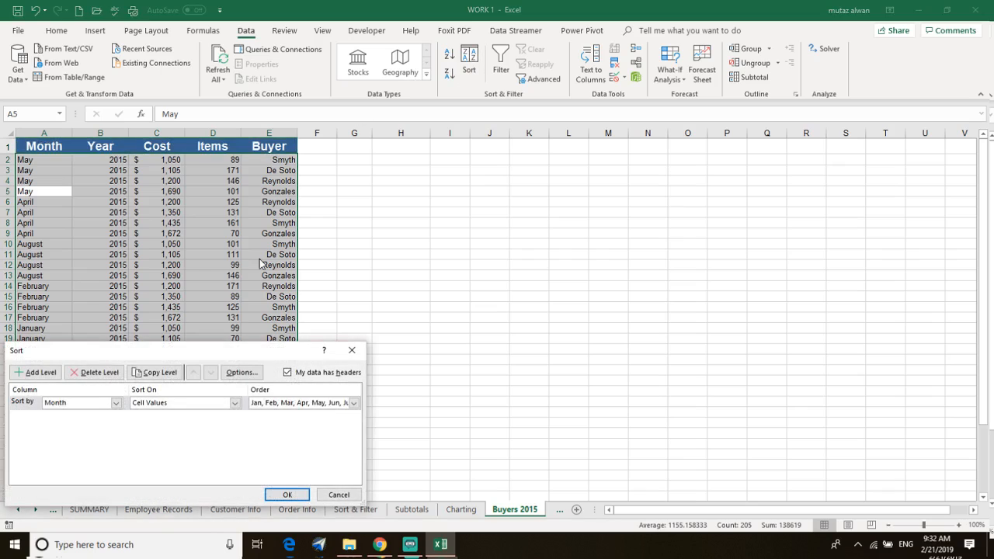
left_click(99, 404)
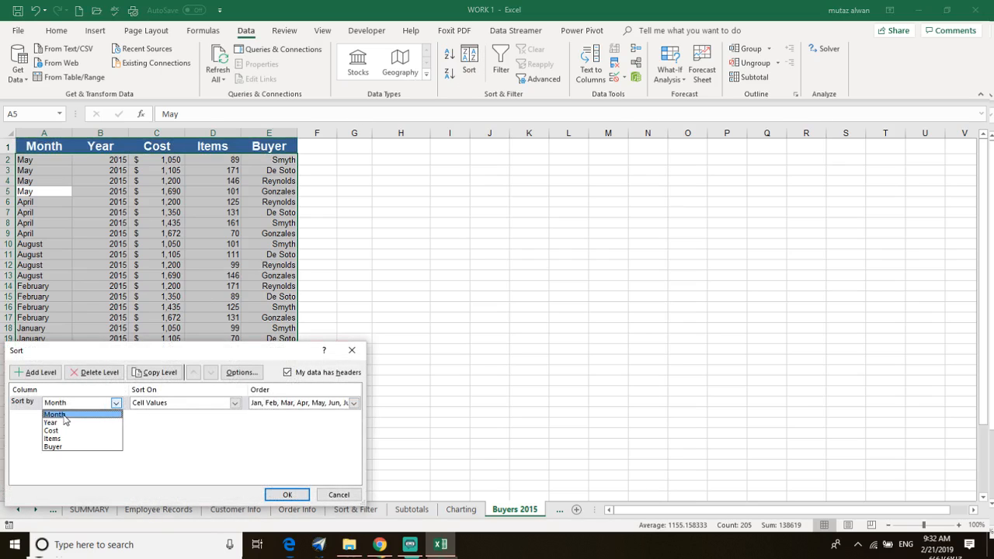
left_click(64, 415)
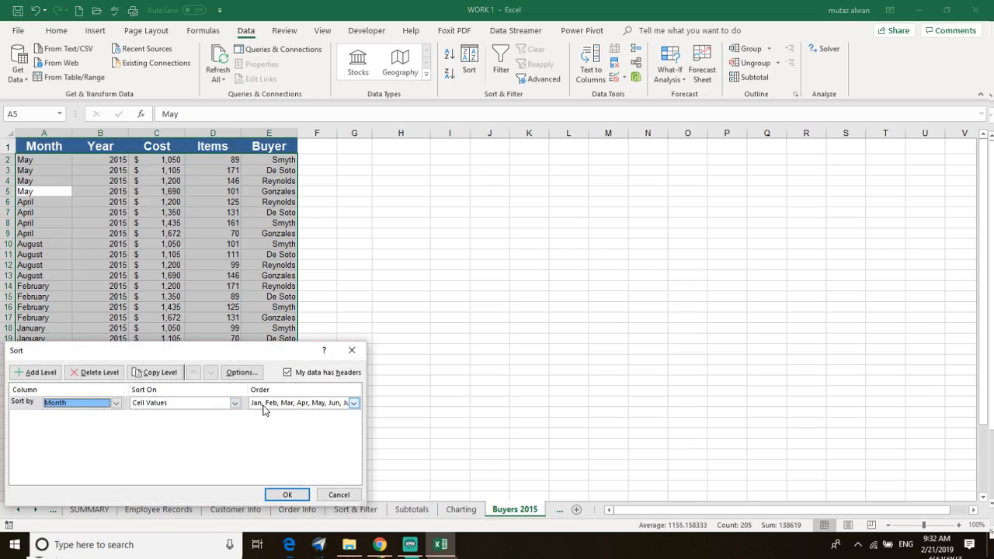
left_click(234, 403)
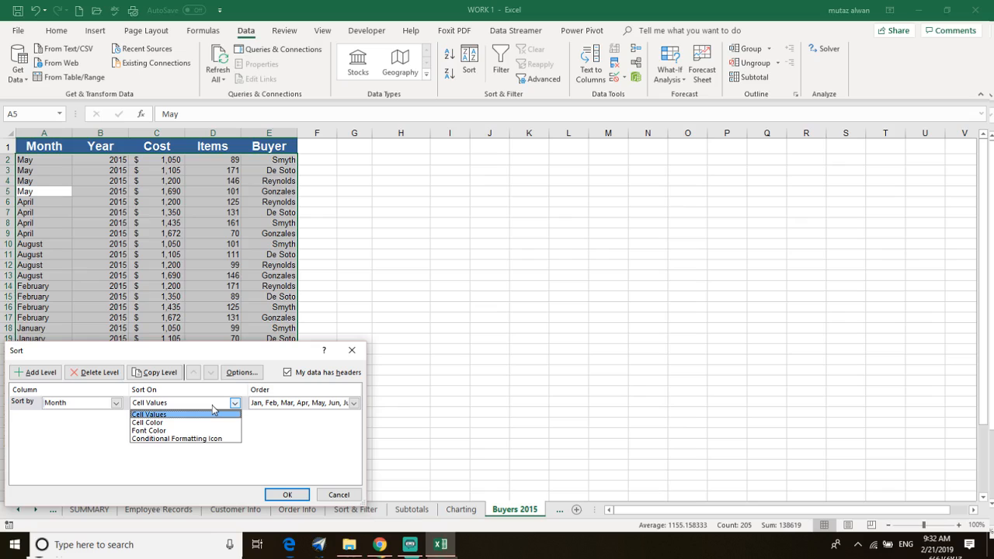
left_click(213, 413)
left_click(353, 403)
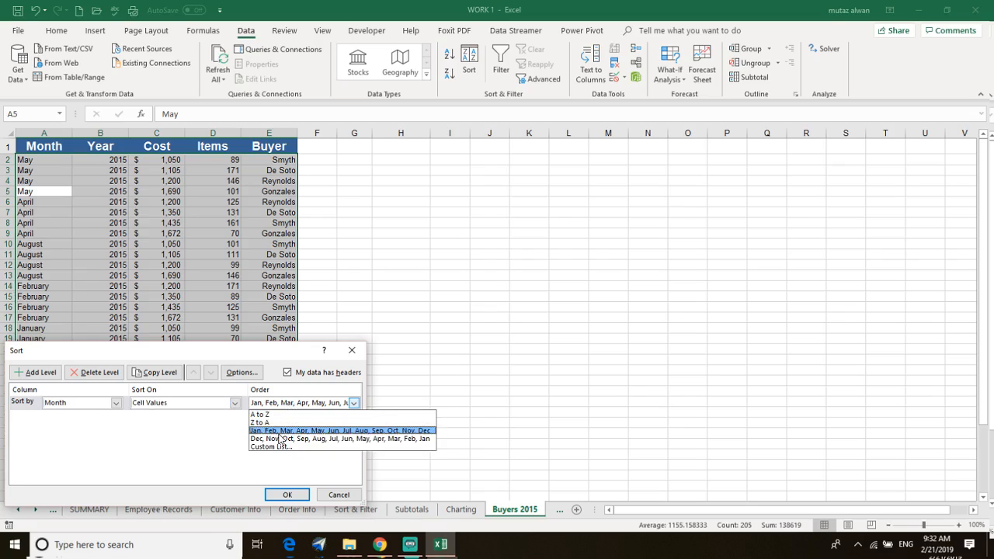
left_click(279, 432)
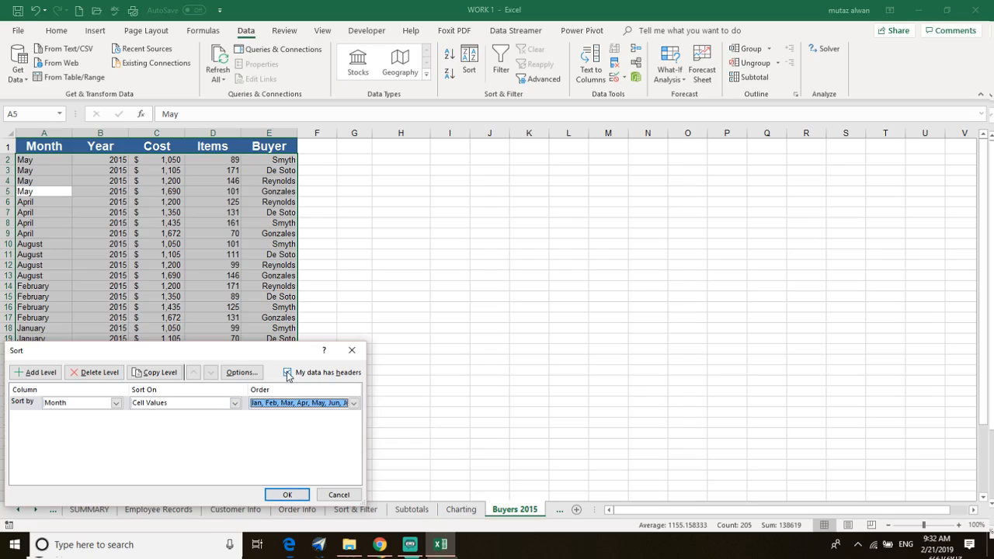
left_click(287, 495)
left_click(83, 233)
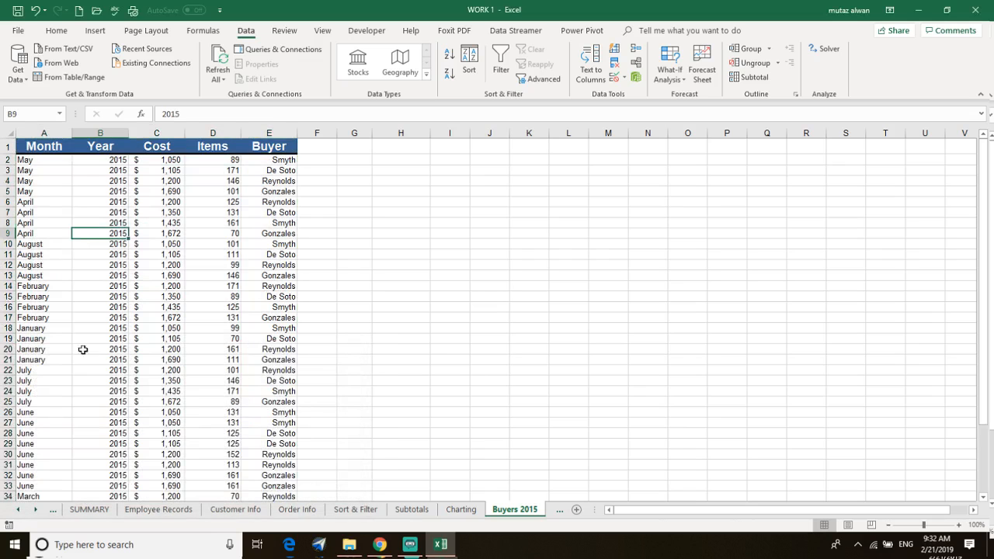
scroll(82, 350, "down", 3)
scroll(83, 373, "up", 3)
Reopen the Sort settings for the whole table and choose Month in the Jan, Feb, Mar order.
left_click(45, 161)
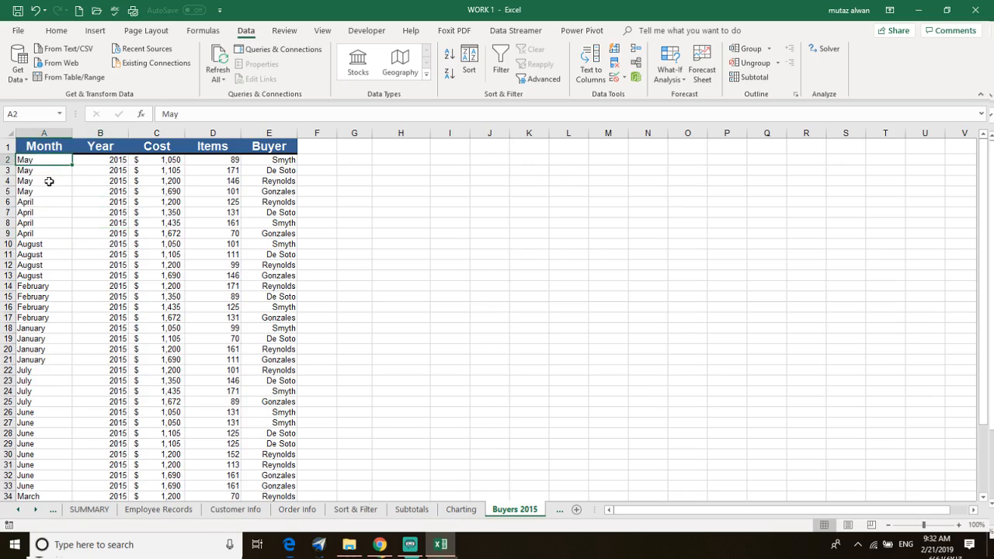
key("ctrl+a")
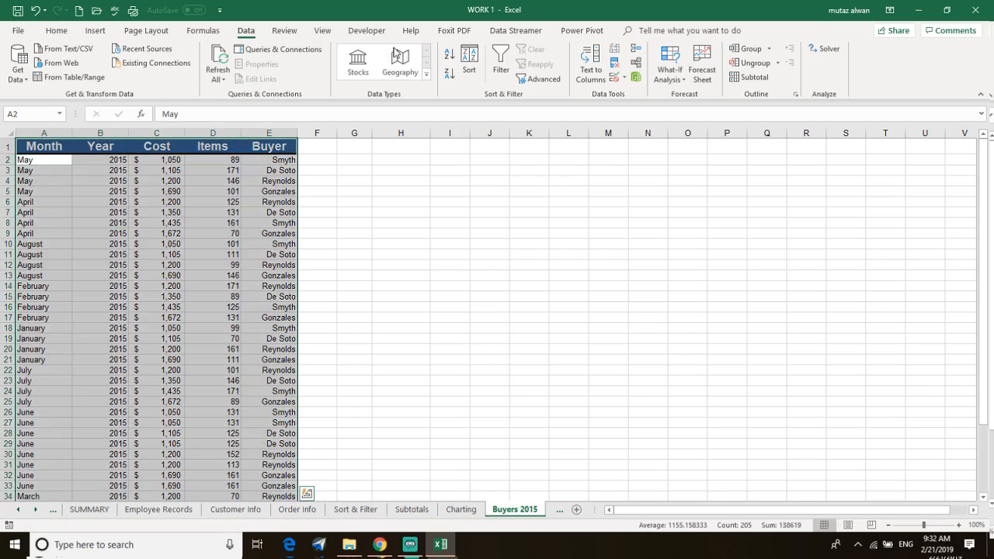
left_click(460, 54)
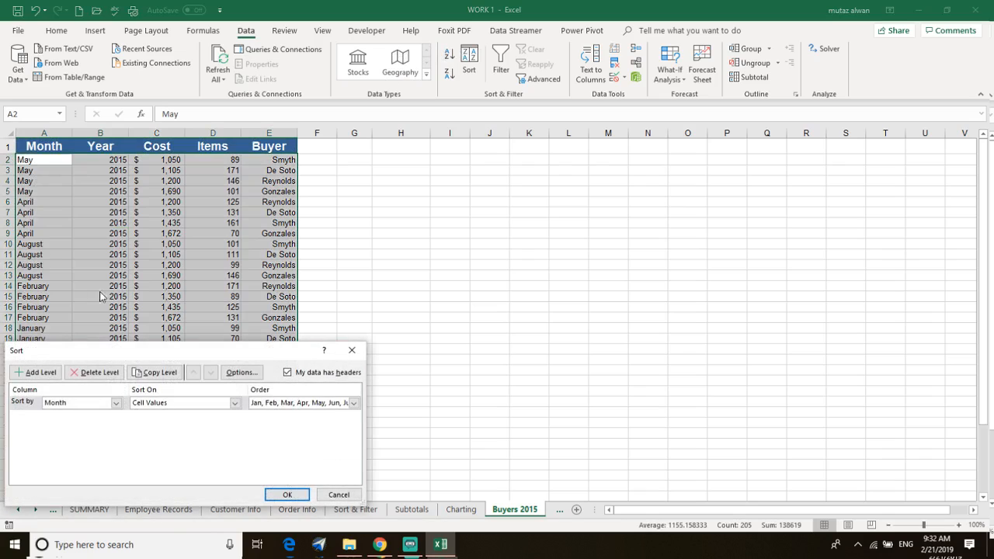
left_click(161, 403)
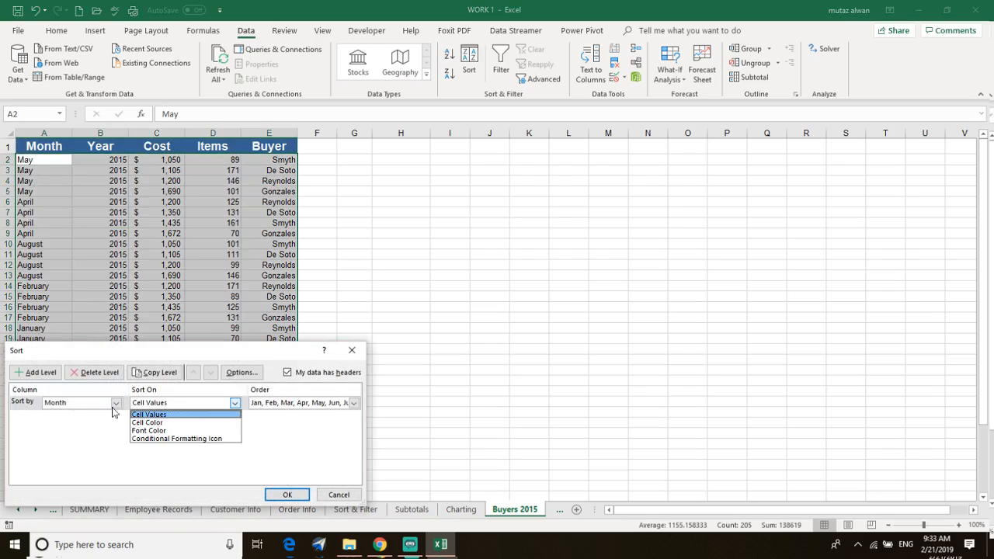
left_click(68, 409)
left_click(68, 403)
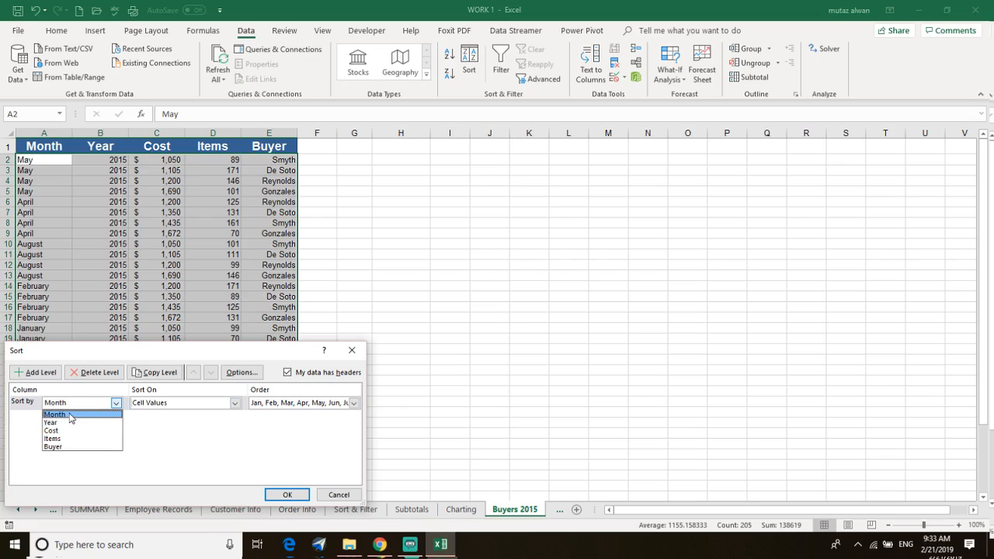
left_click(71, 413)
left_click(292, 404)
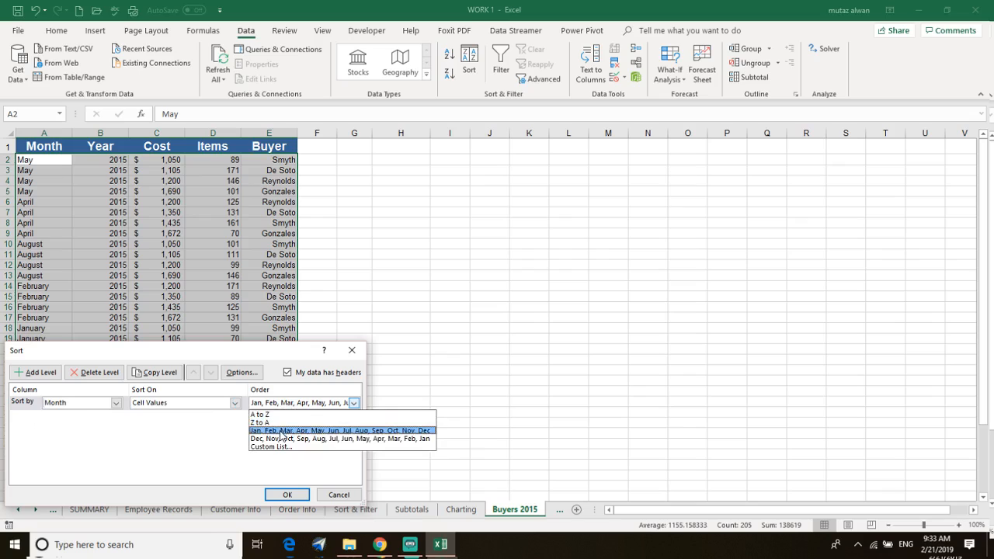
left_click(278, 433)
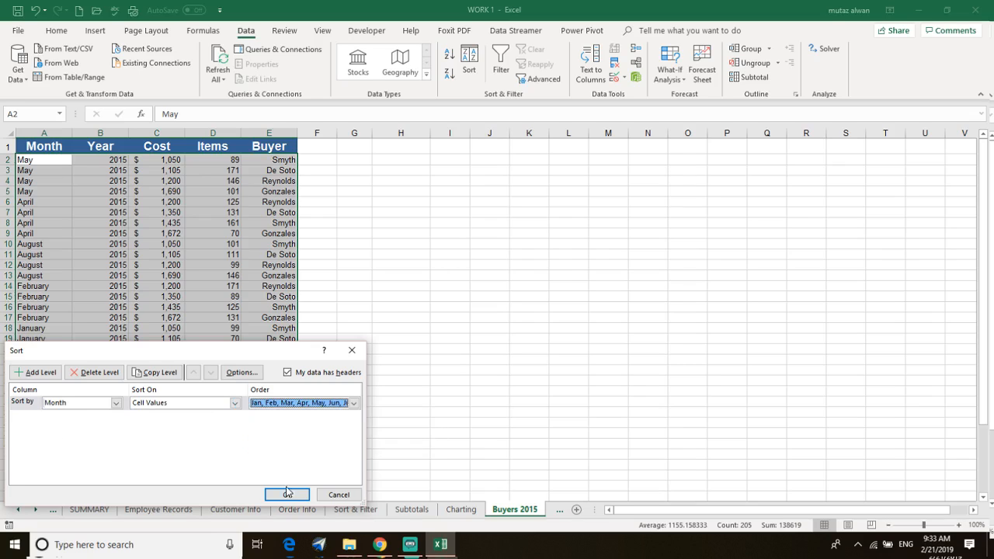
Try Conditional Formatting Icon as the basis for the Month sort, and return it to Cell Values.
left_click(200, 404)
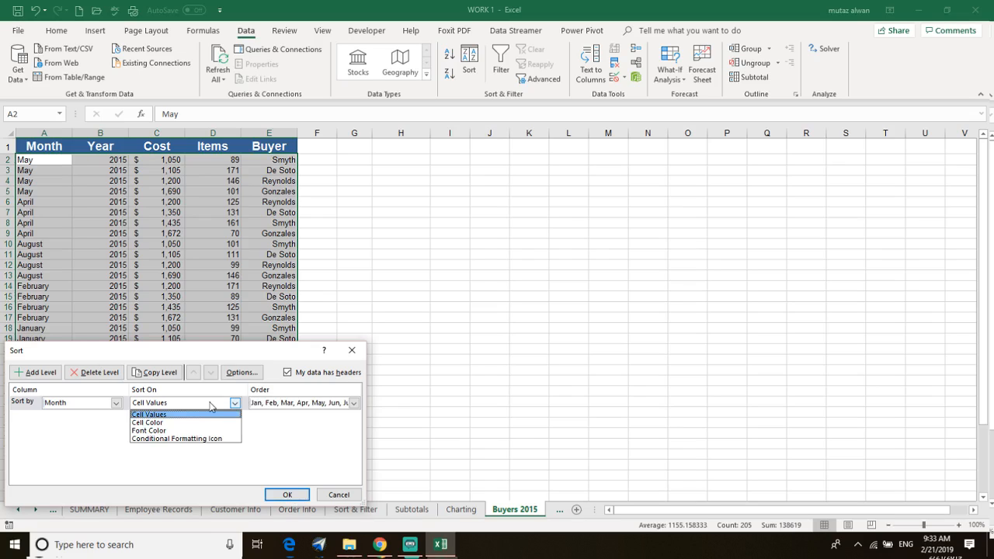
left_click(191, 440)
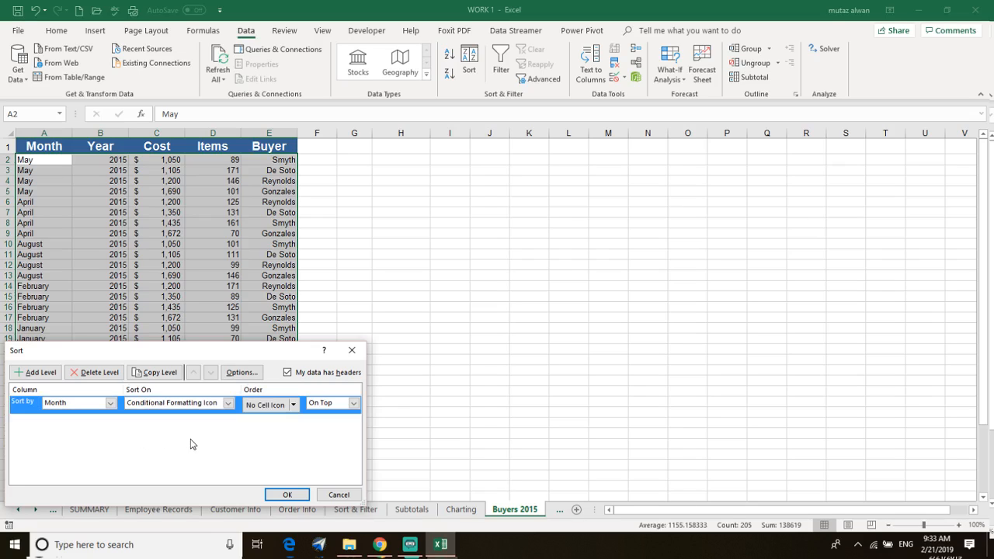
left_click(294, 405)
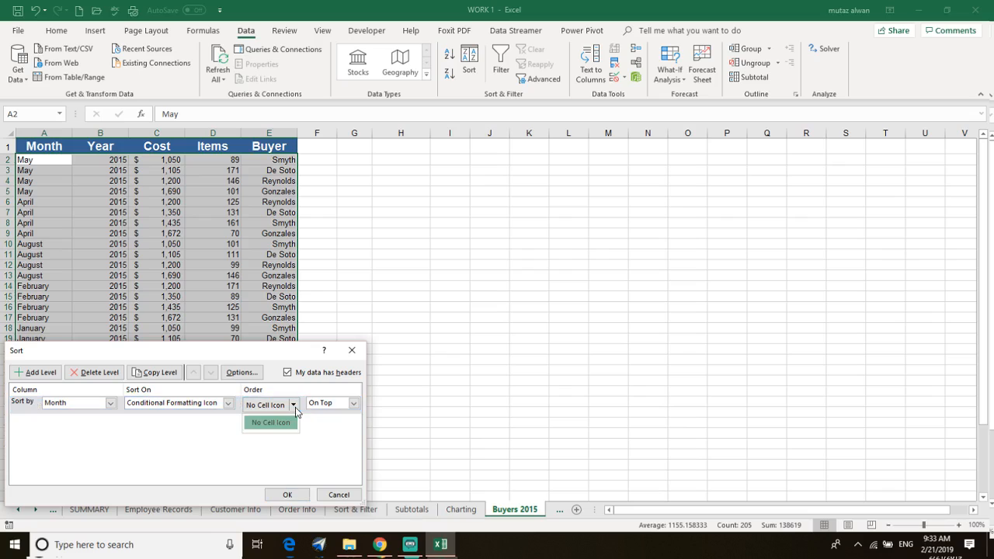
left_click(230, 408)
left_click(228, 404)
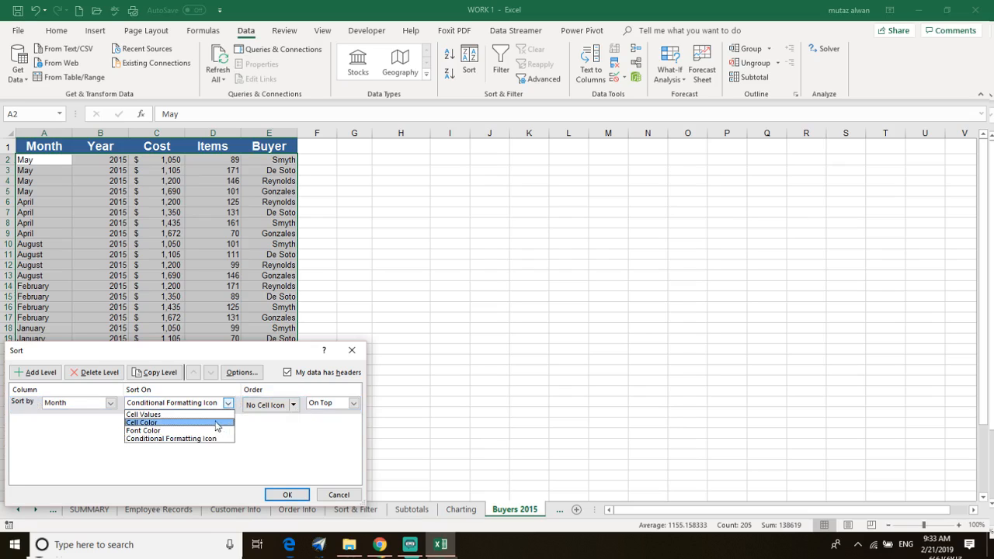
left_click(220, 415)
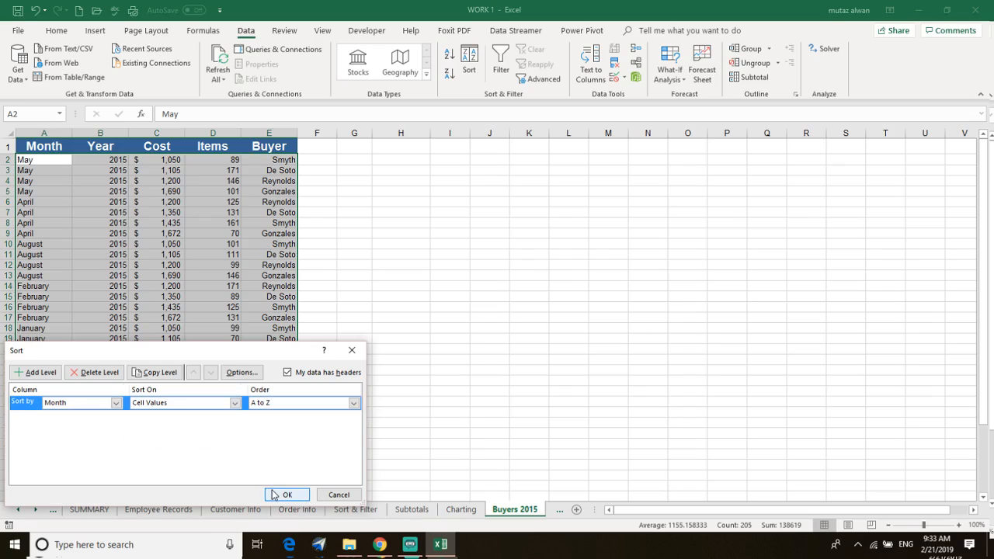
Set the Month sort order to the Jan, Feb, Mar custom list and apply the sort to the table.
left_click(313, 402)
left_click(300, 438)
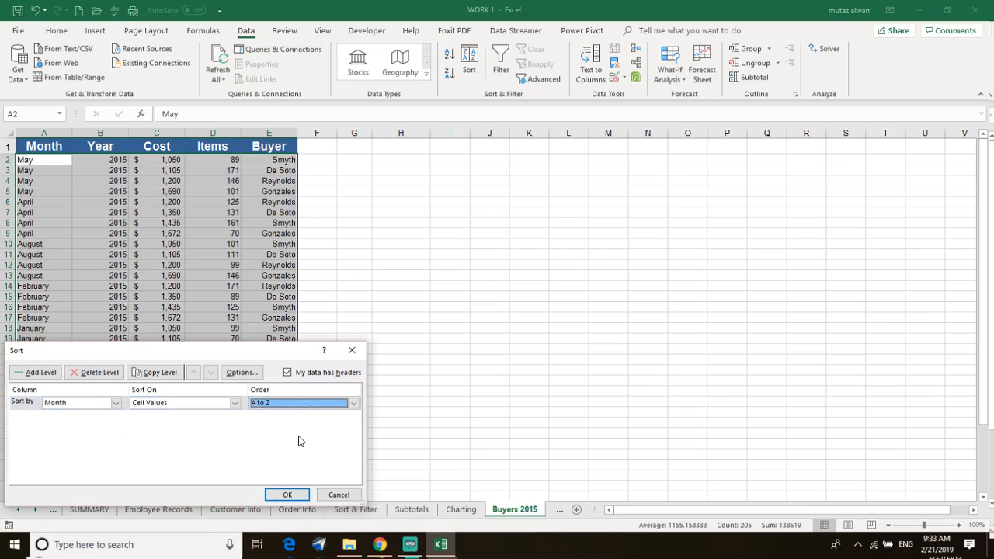
left_click(305, 410)
left_click(298, 429)
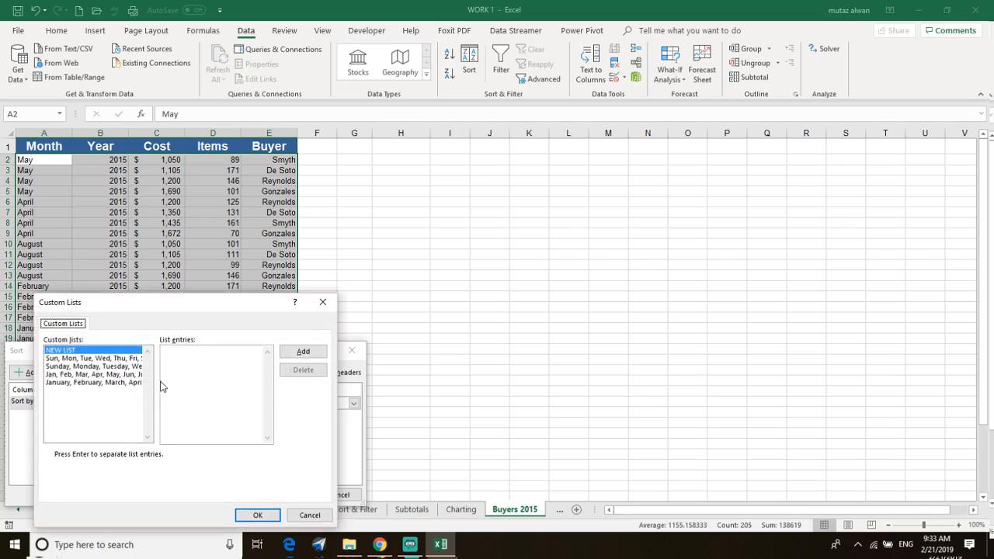
double_click(77, 375)
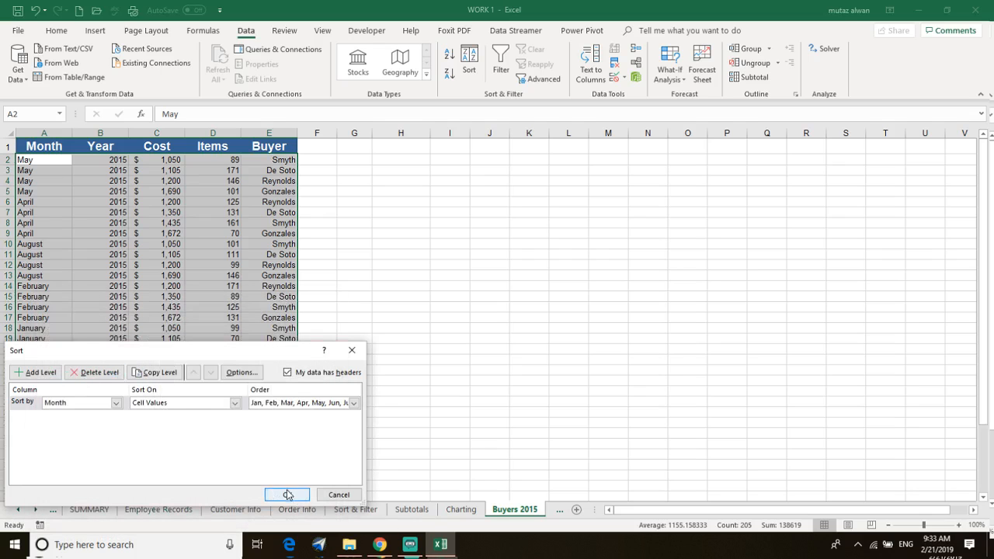
left_click(287, 493)
left_click(78, 191)
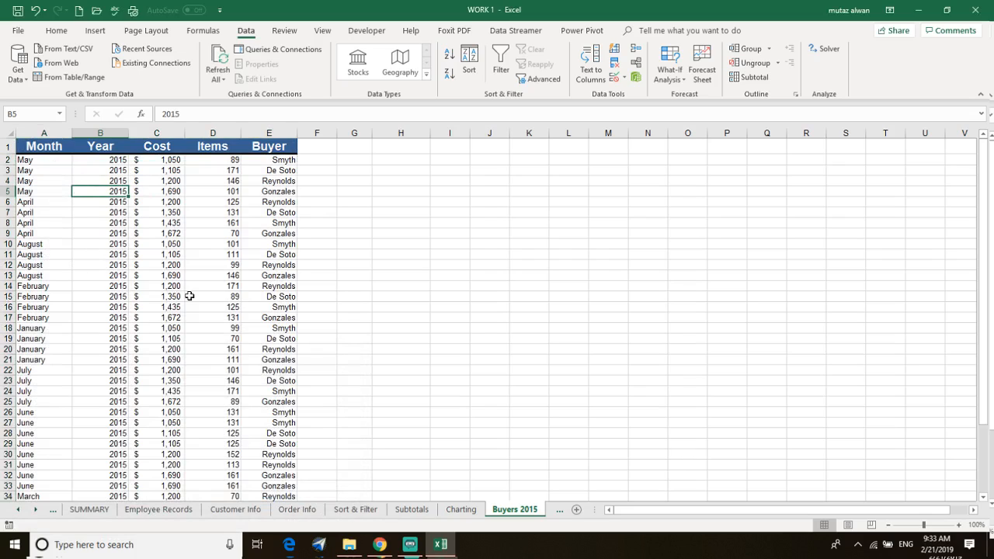
left_click(31, 170)
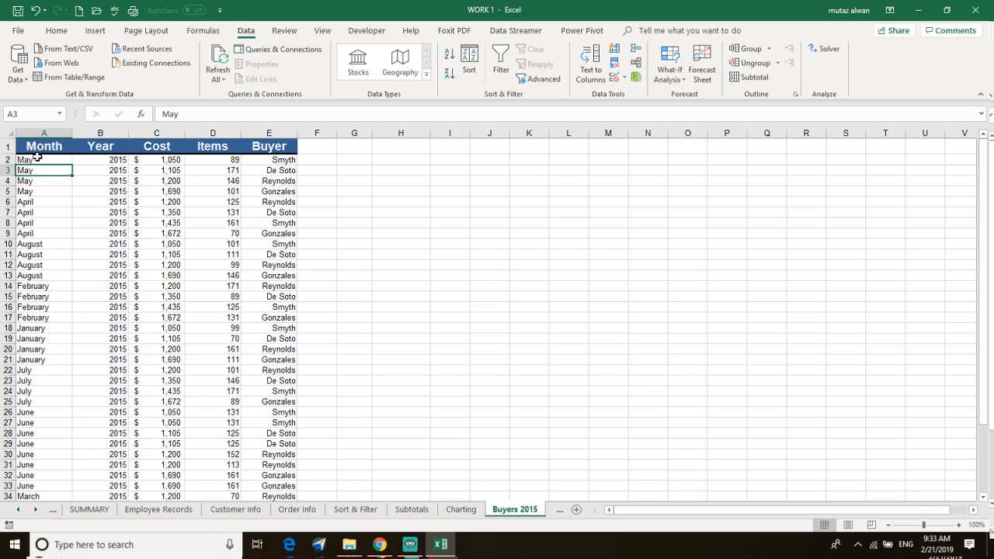
left_click(38, 159)
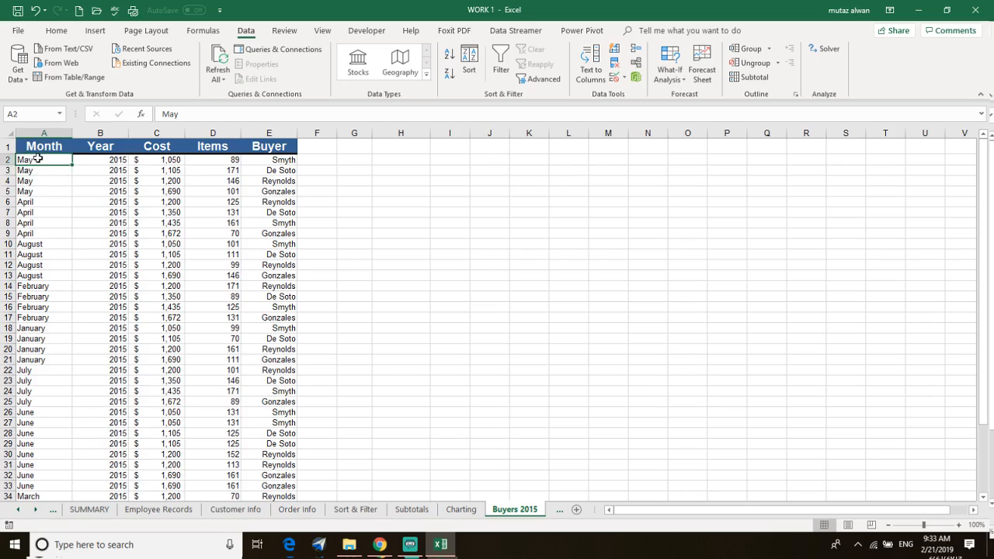
key("ctrl+shift+Down")
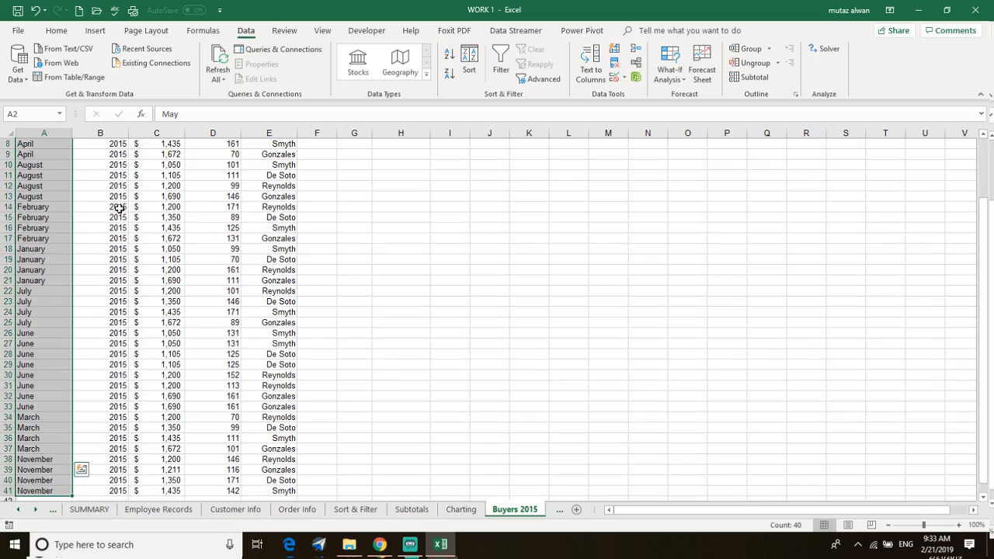
scroll(441, 171, "up", 3)
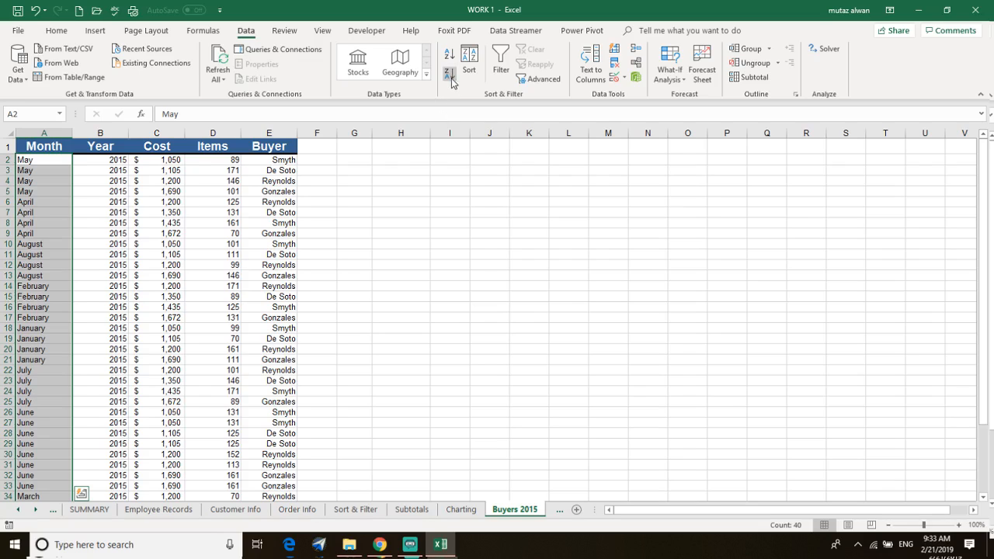
left_click(452, 79)
left_click(468, 67)
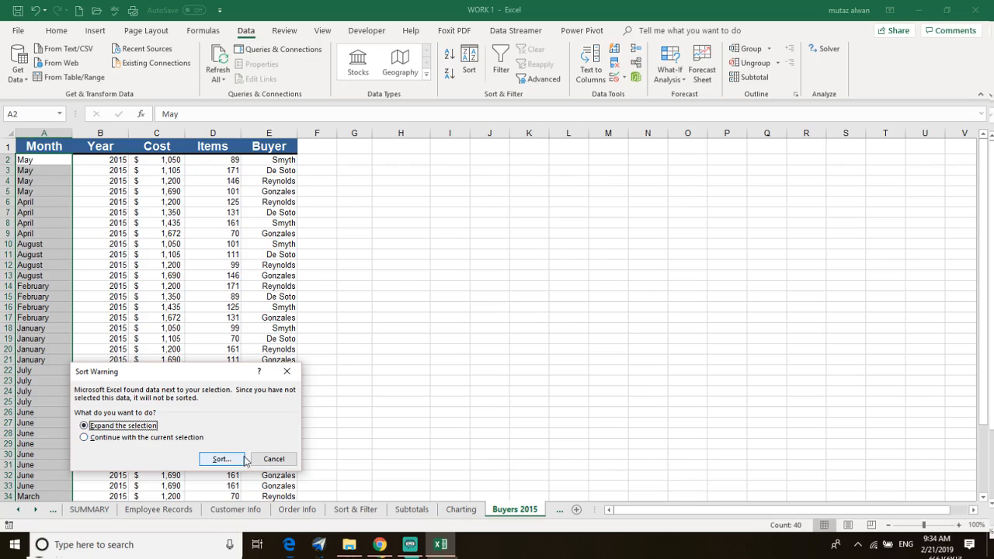
left_click(141, 437)
left_click(221, 459)
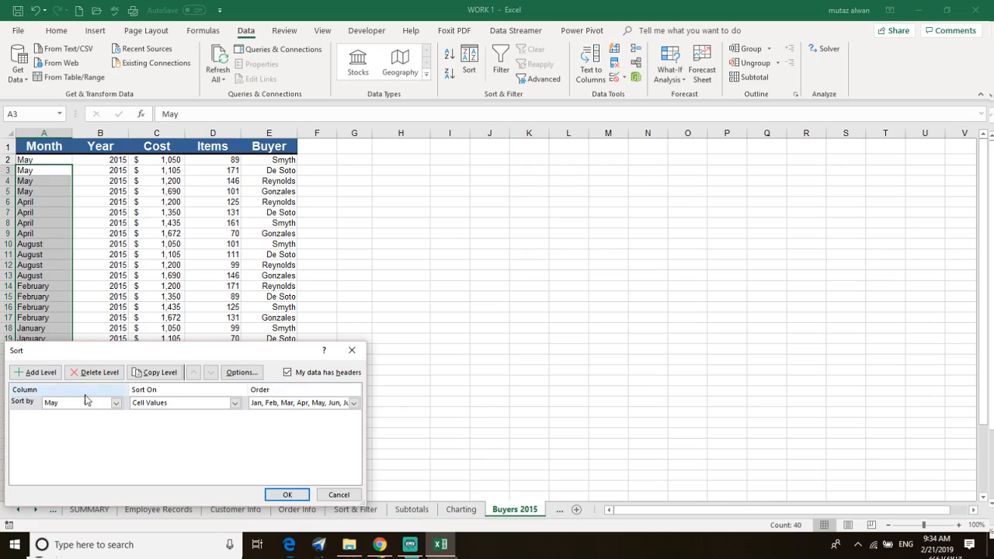
left_click(115, 402)
left_click(96, 417)
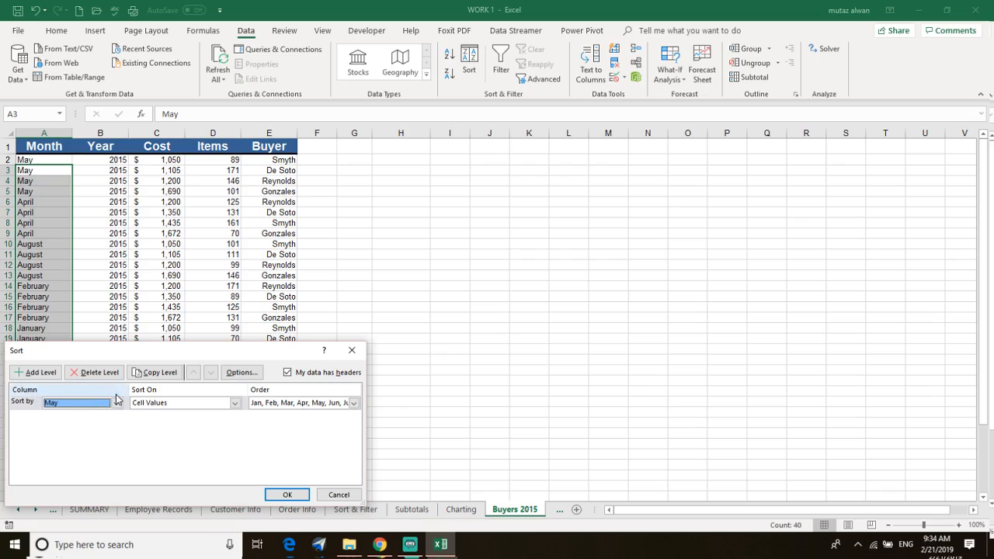
left_click(89, 407)
left_click(95, 414)
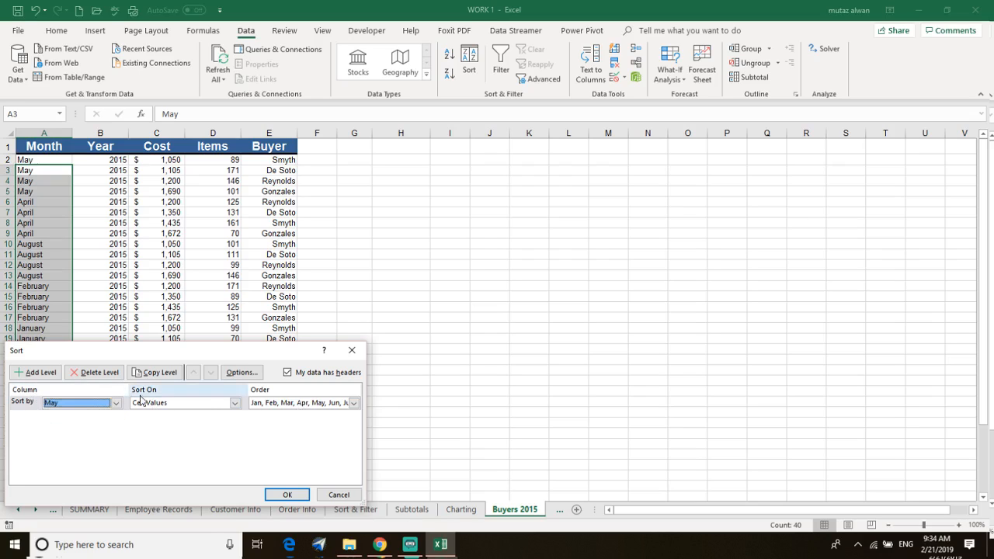
left_click(334, 494)
Try to sort only the Month entries from A2 down on Cell Values in Jan, Feb, Mar order, without expanding the selection.
left_click(35, 160)
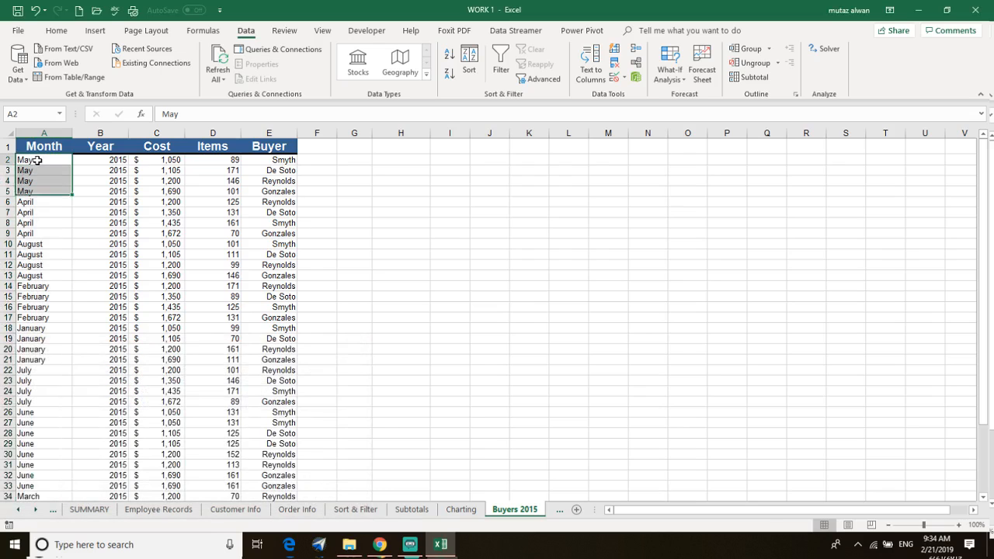
key("ctrl+shift+Down")
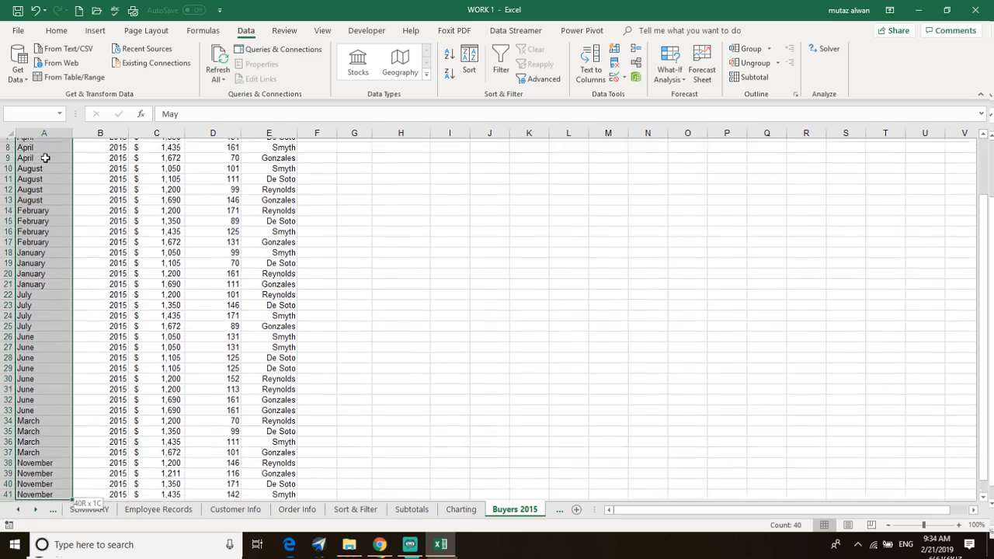
left_click(469, 58)
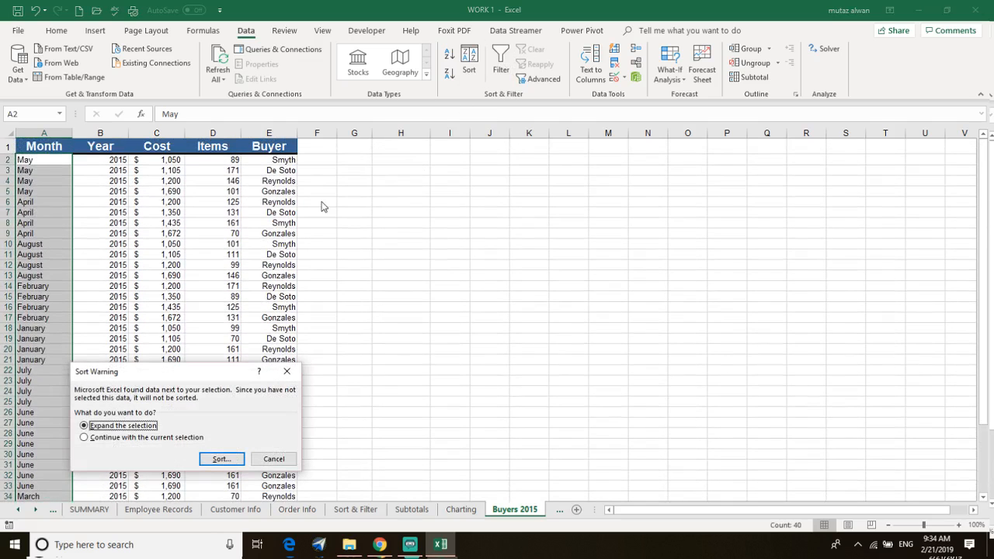
left_click(152, 438)
left_click(221, 459)
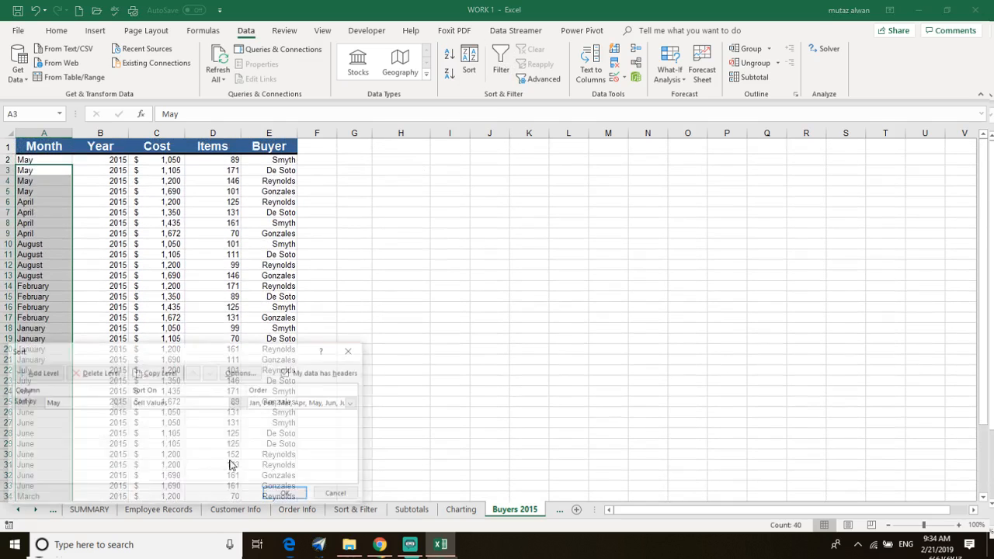
left_click(298, 494)
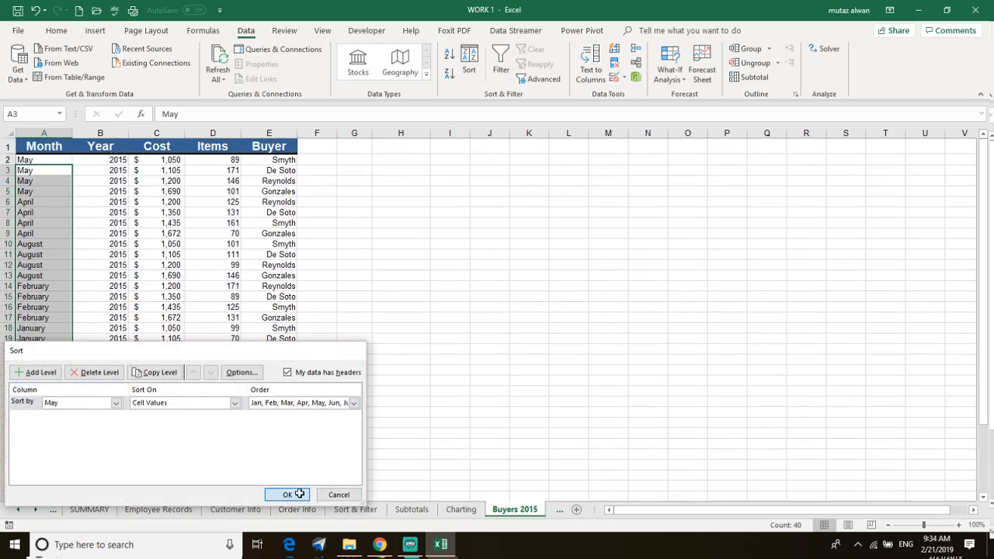
Sort the table by Month in descending order, and sort it back in ascending order.
left_click(29, 160)
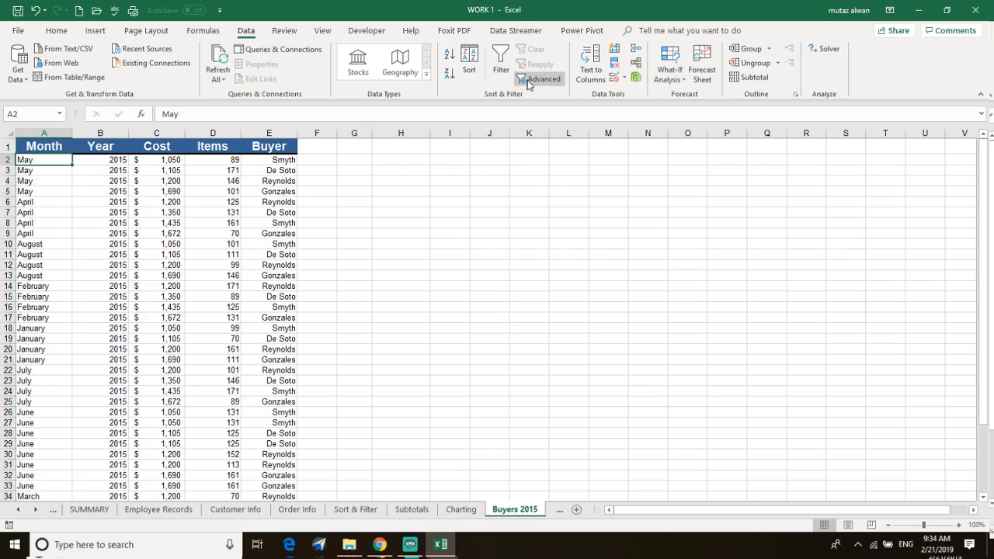
left_click(450, 73)
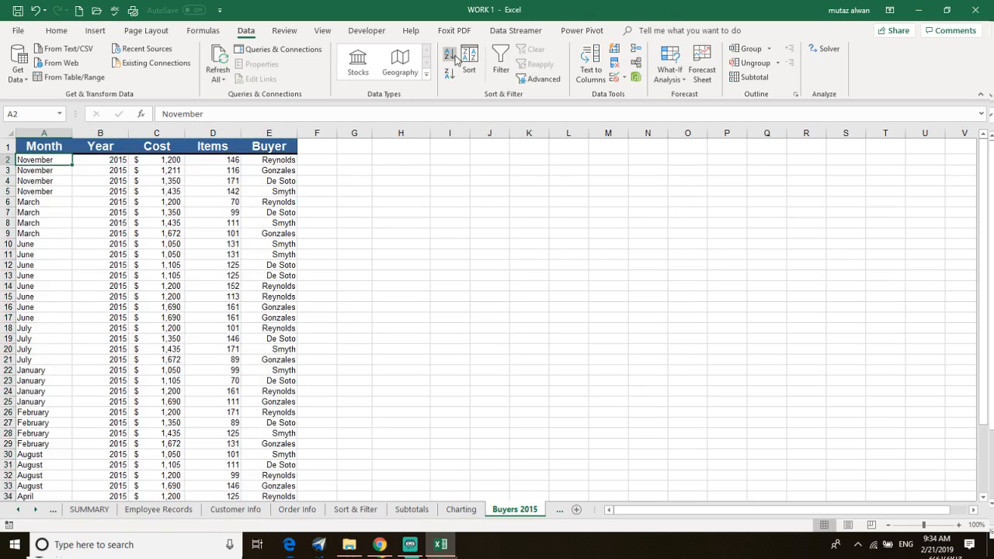
left_click(449, 55)
left_click(469, 62)
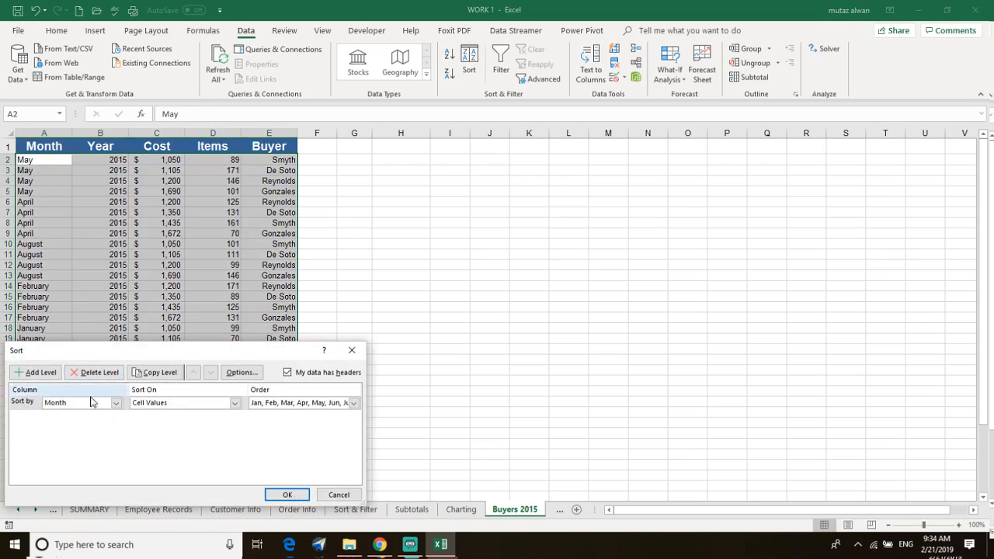
left_click(362, 355)
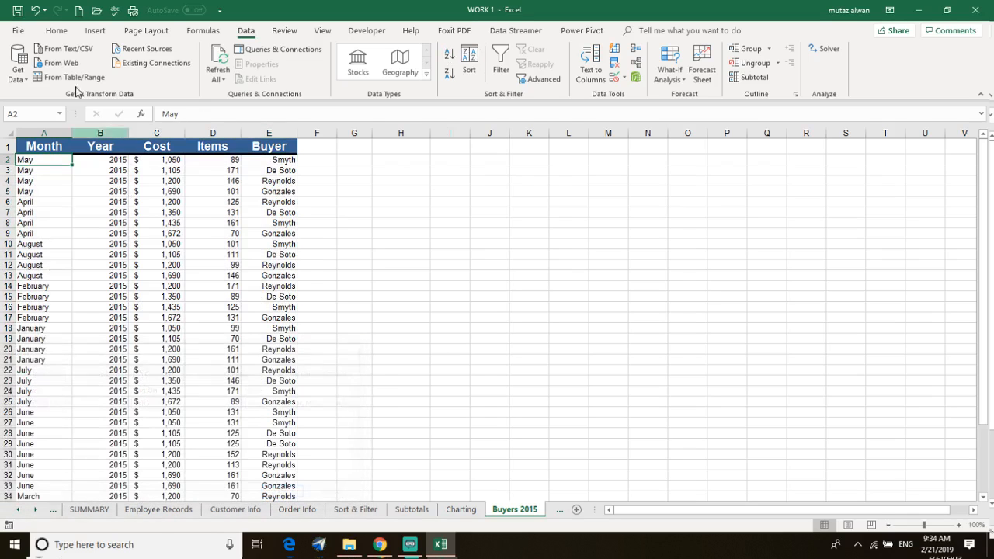
Select the Month column from its header down and try a quick sort on the current selection only.
left_click(32, 148)
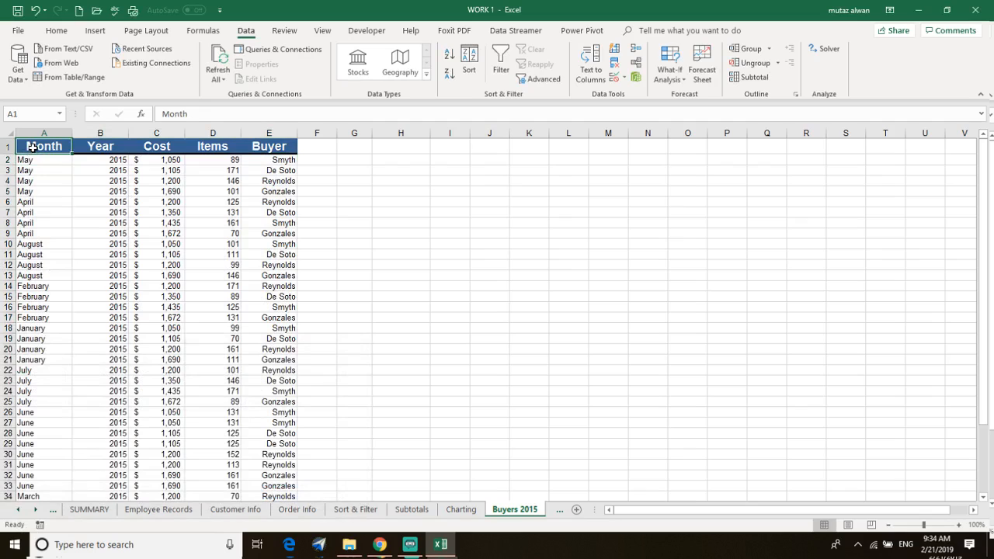
key("ctrl+shift+Down")
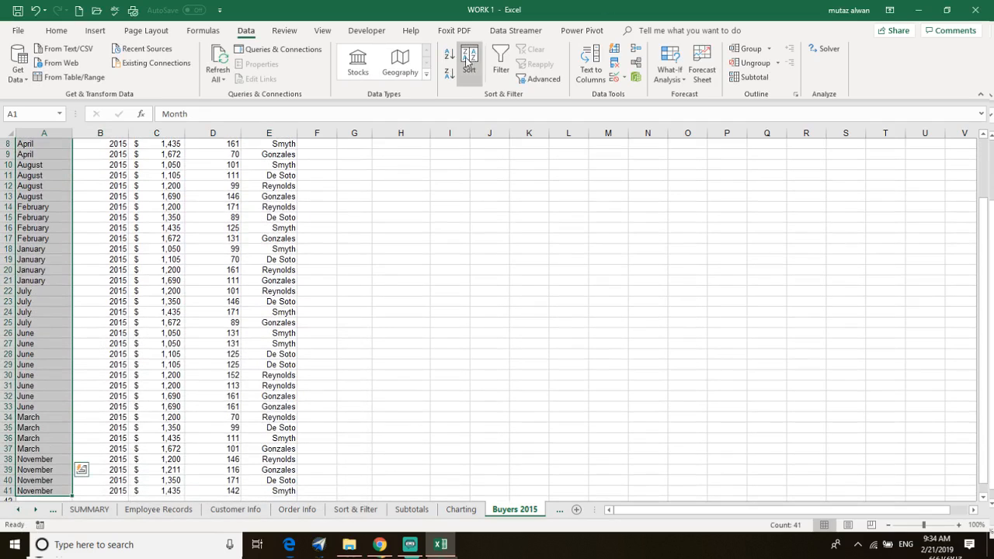
left_click(467, 62)
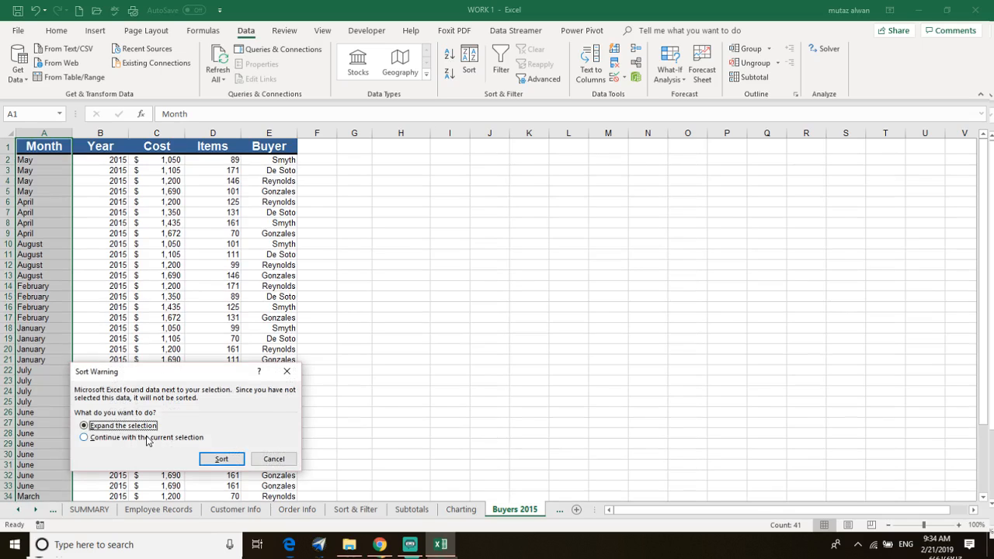
left_click(148, 437)
left_click(222, 458)
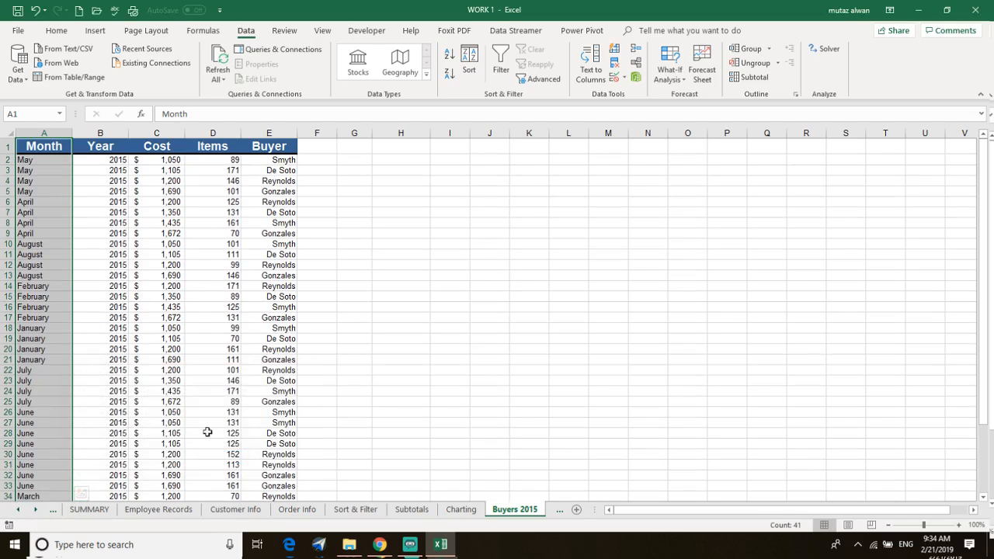
Sort only the selected Month column by Month on Cell Values in the Jan, Feb, Mar custom list order.
left_click(469, 62)
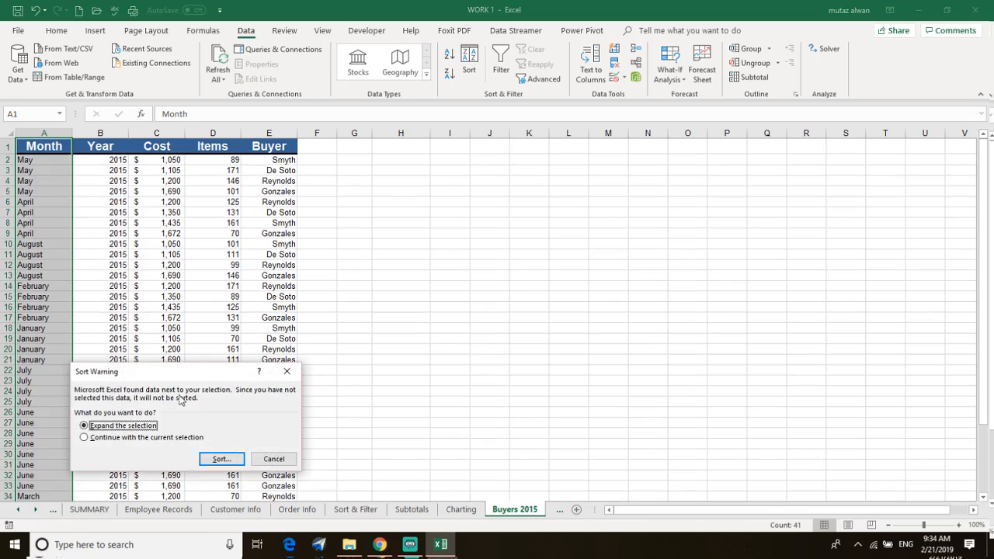
left_click(126, 440)
left_click(216, 459)
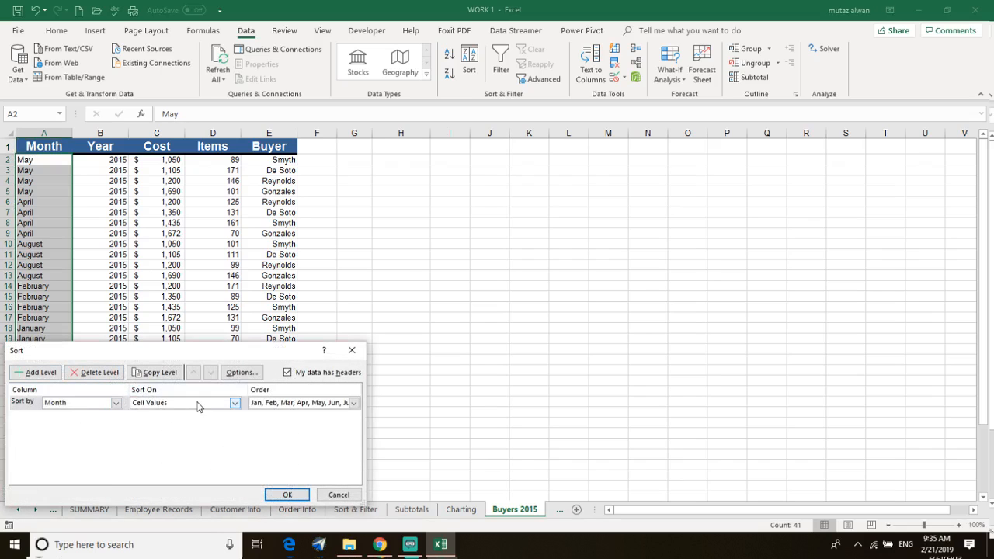
left_click(287, 496)
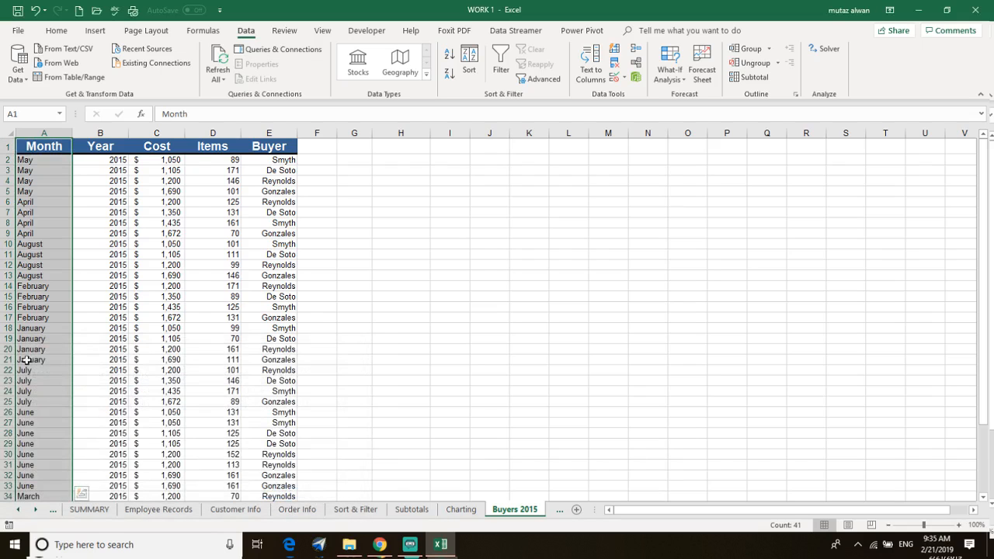
left_click(37, 151)
left_click(47, 165)
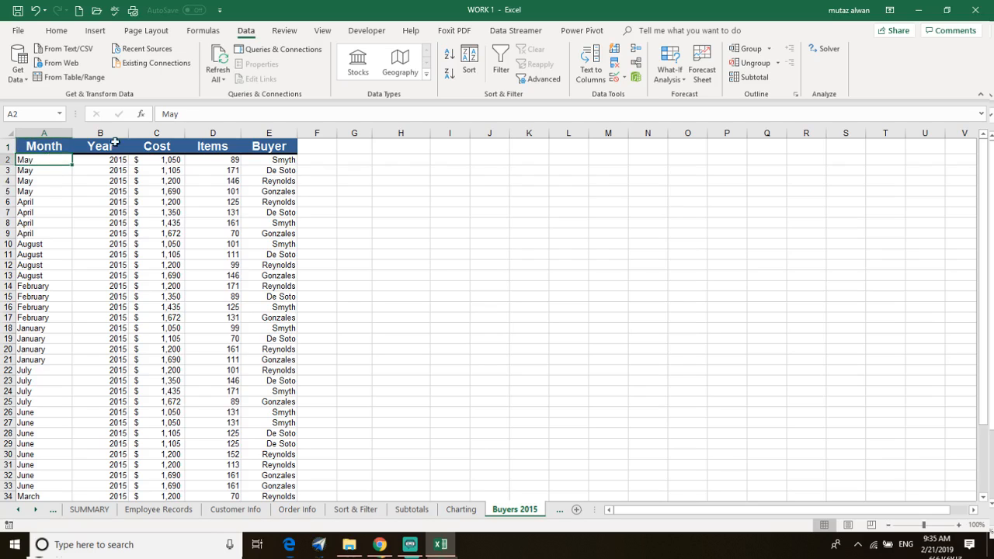
Reselect the Month column with its header and open the Sort settings for the current selection only, with Month as the sort column.
left_click(34, 147)
key("ctrl+shift+Down")
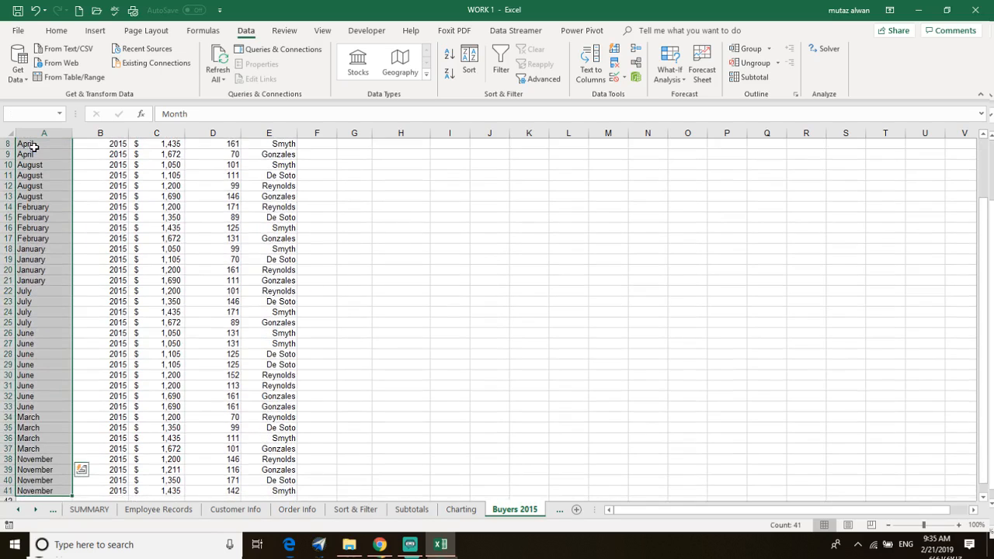
scroll(149, 291, "up", 3)
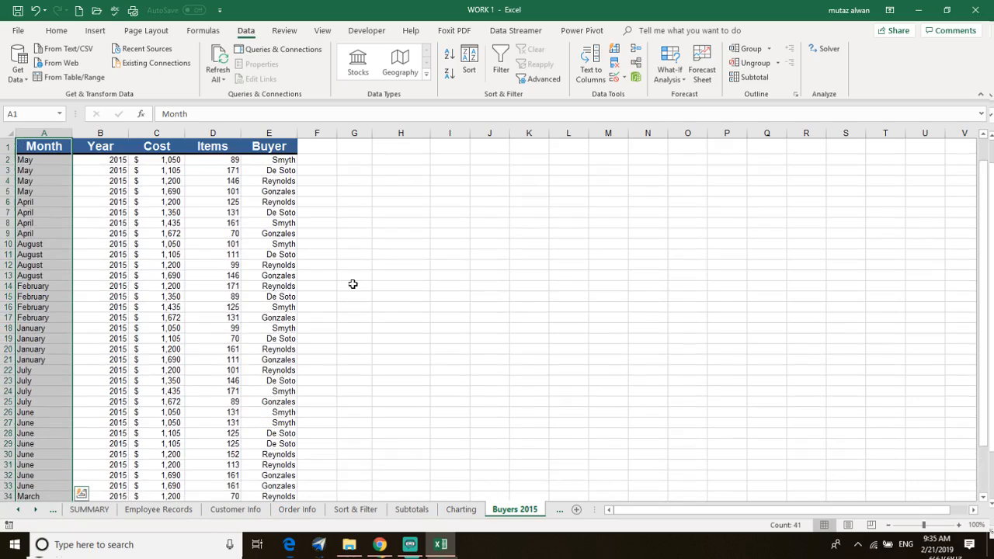
left_click(449, 62)
left_click(273, 459)
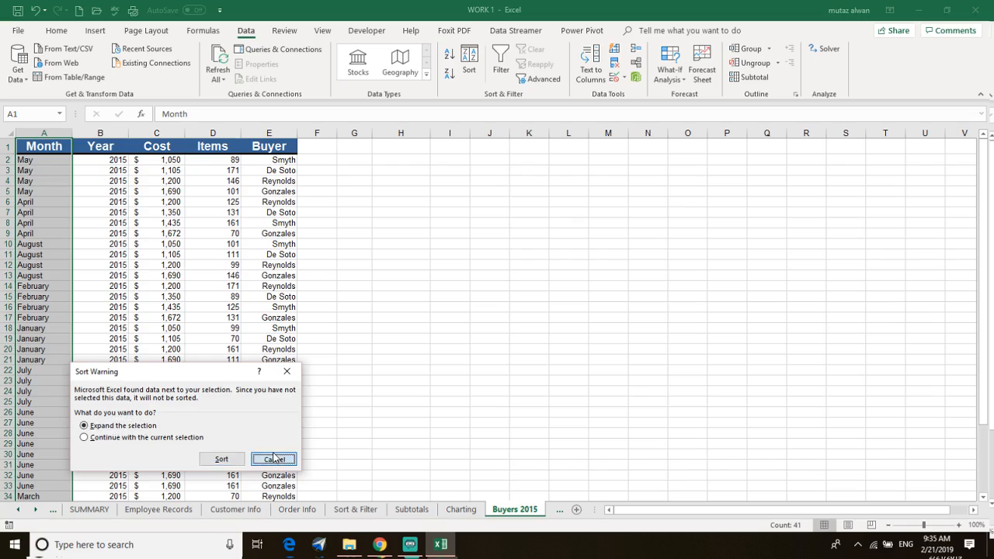
left_click(467, 61)
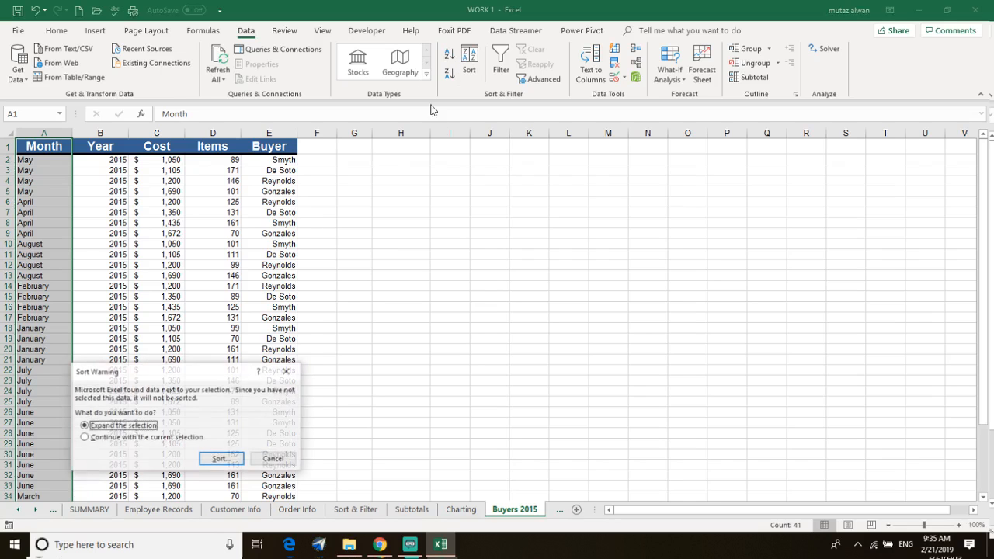
left_click(120, 437)
left_click(221, 459)
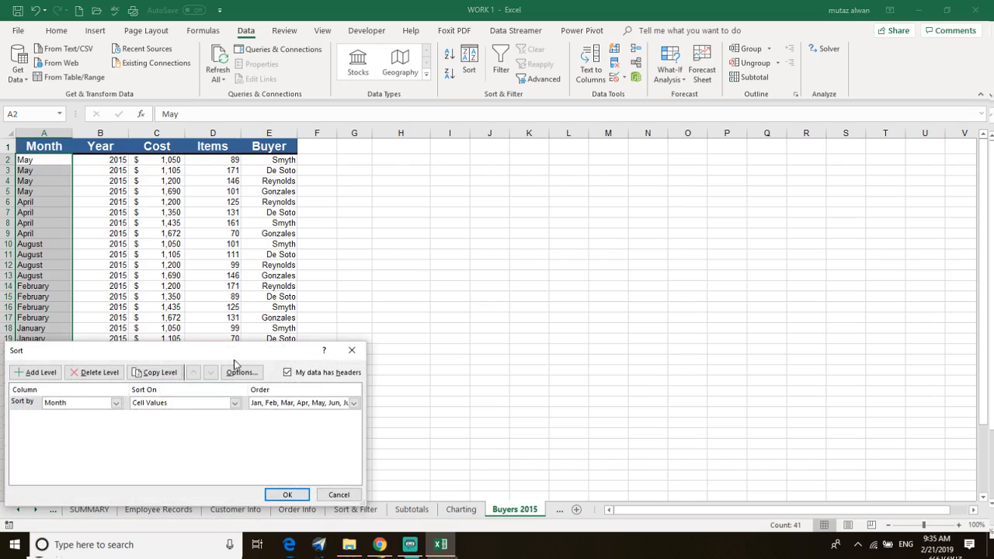
left_click(116, 403)
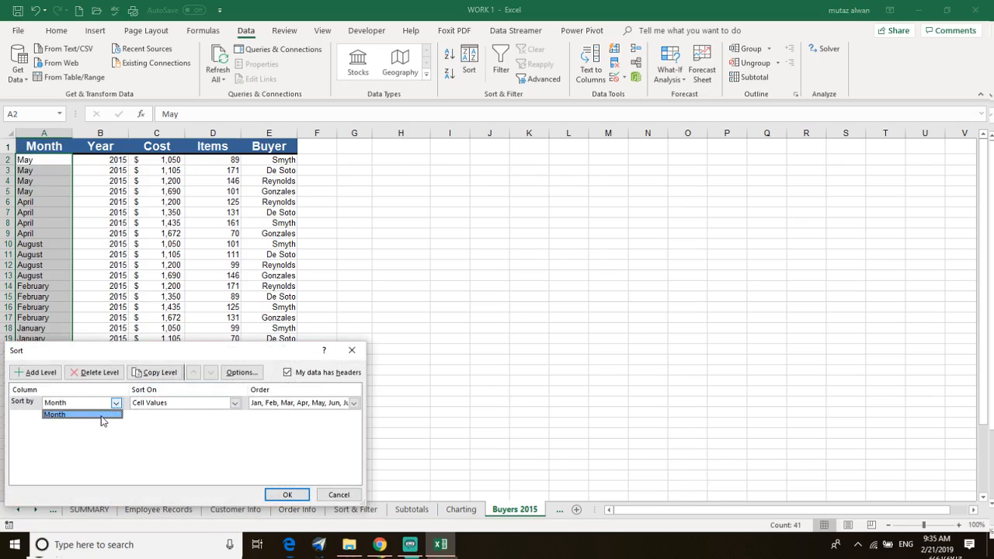
left_click(101, 415)
Try Conditional Formatting Icon with No Cell Icon on top as the sort basis for Month, and return it to Cell Values.
left_click(234, 403)
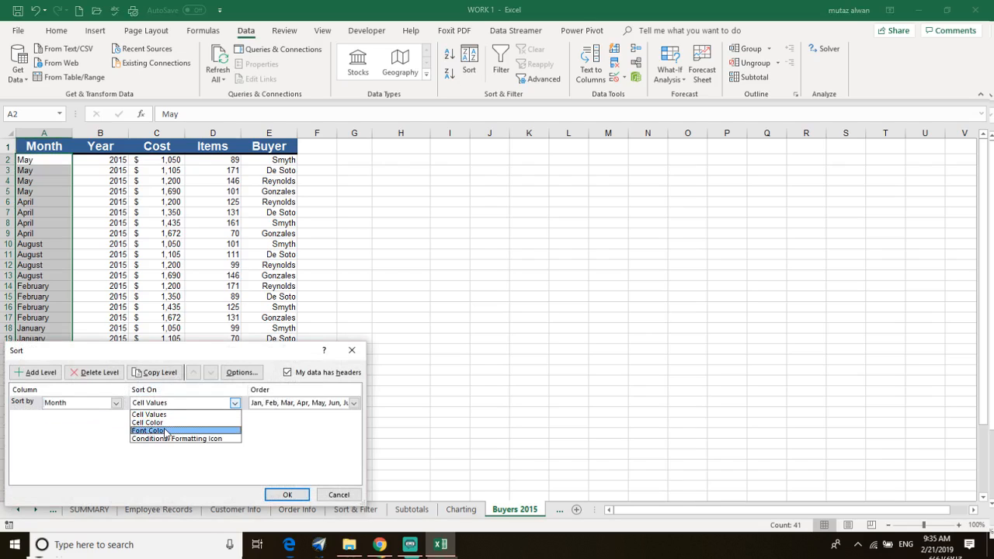
left_click(166, 439)
left_click(353, 403)
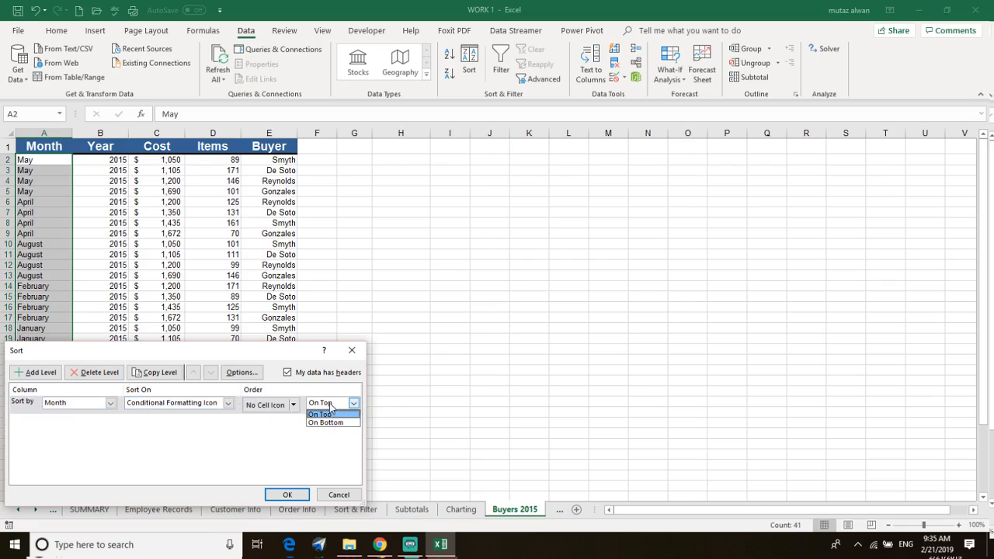
left_click(332, 414)
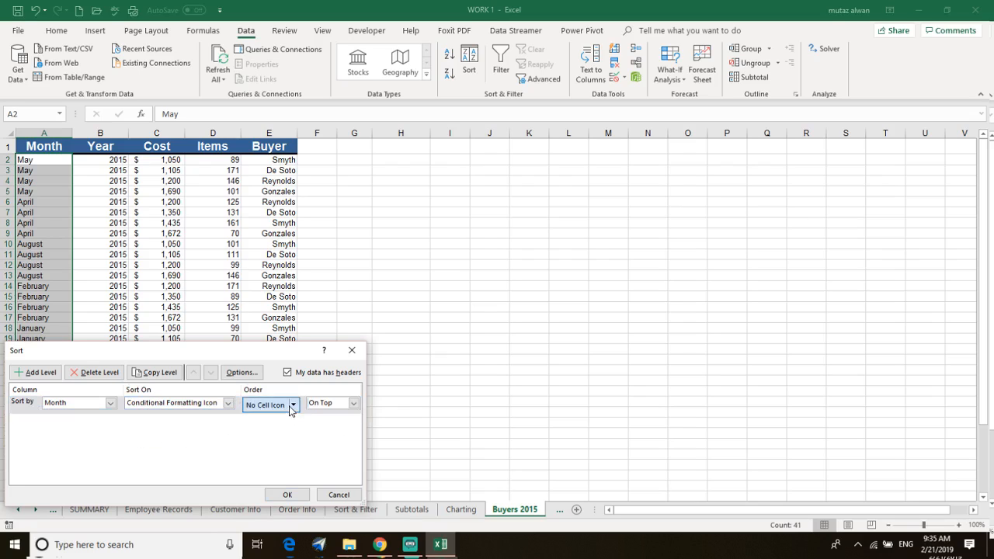
left_click(293, 405)
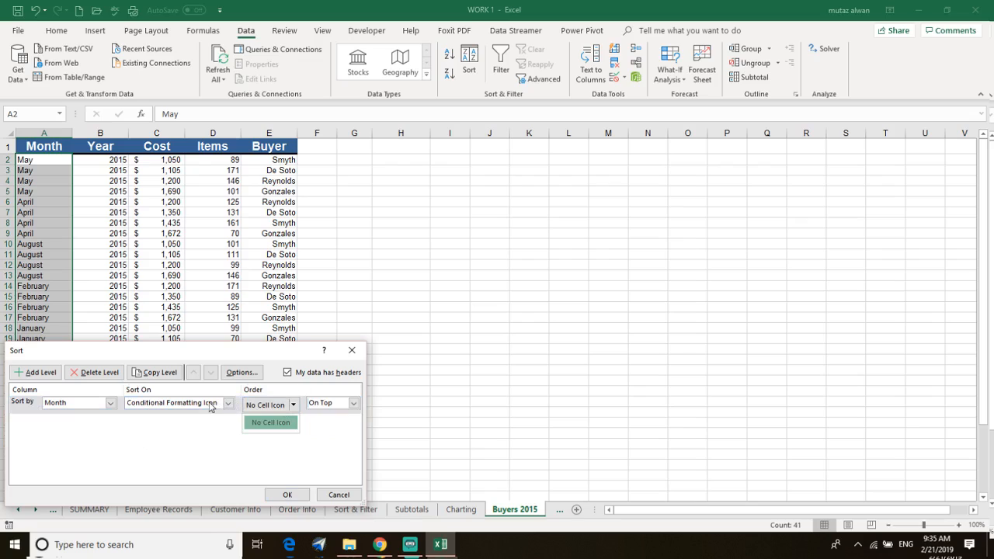
left_click(209, 407)
left_click(196, 408)
left_click(140, 414)
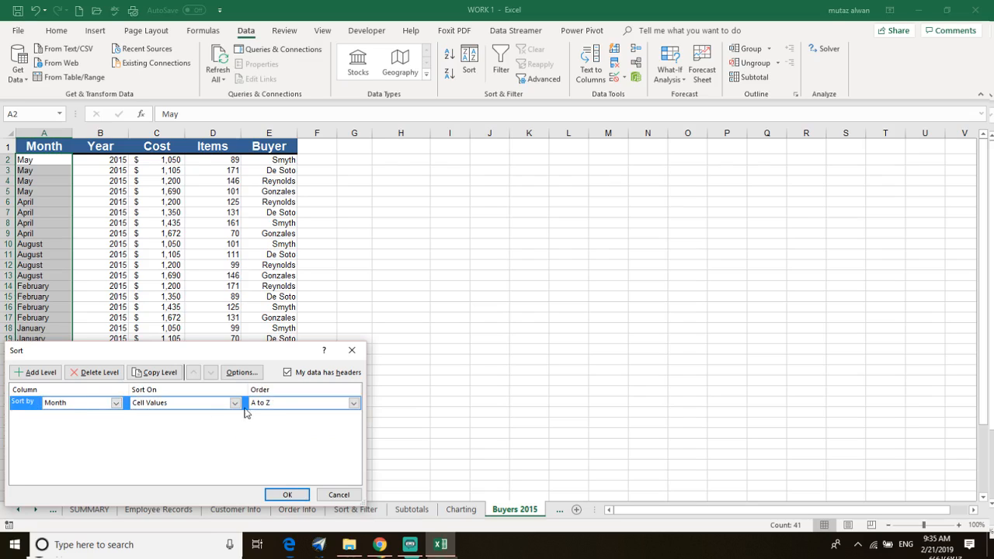
Sort only the selected Month column on Cell Values using the January, February, March custom list order.
left_click(277, 404)
left_click(268, 434)
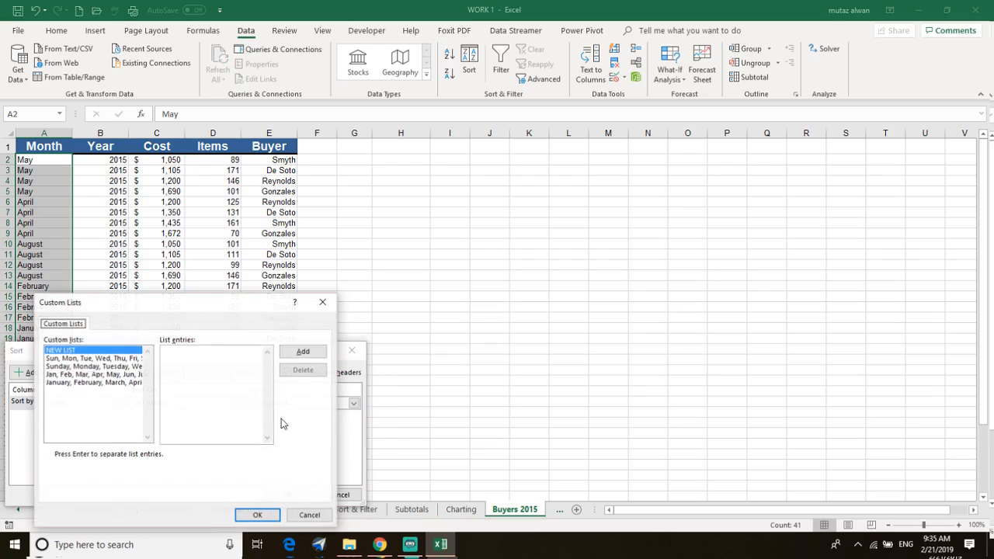
double_click(74, 382)
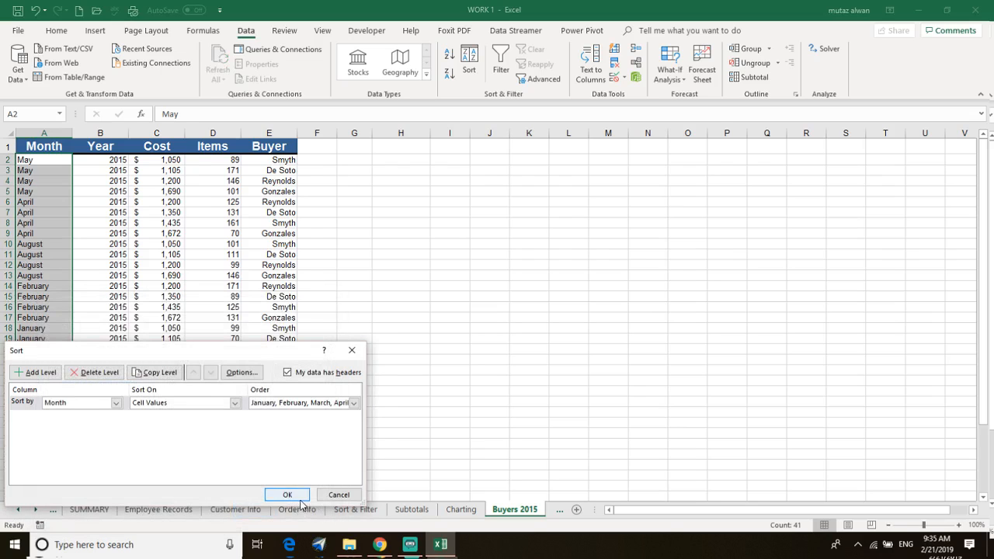
left_click(298, 495)
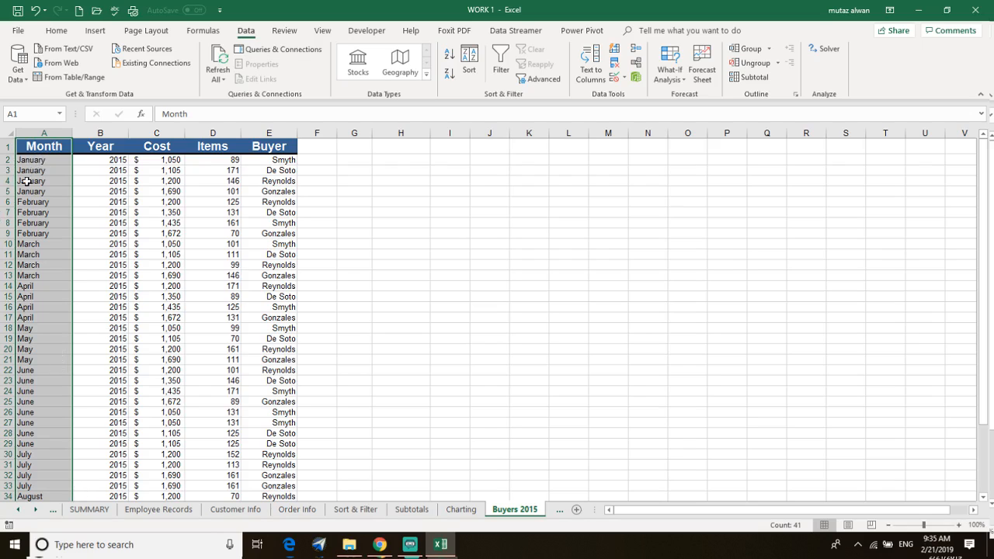
Repeat the Month sort on the current selection only, choosing the full month names custom list again.
left_click(469, 68)
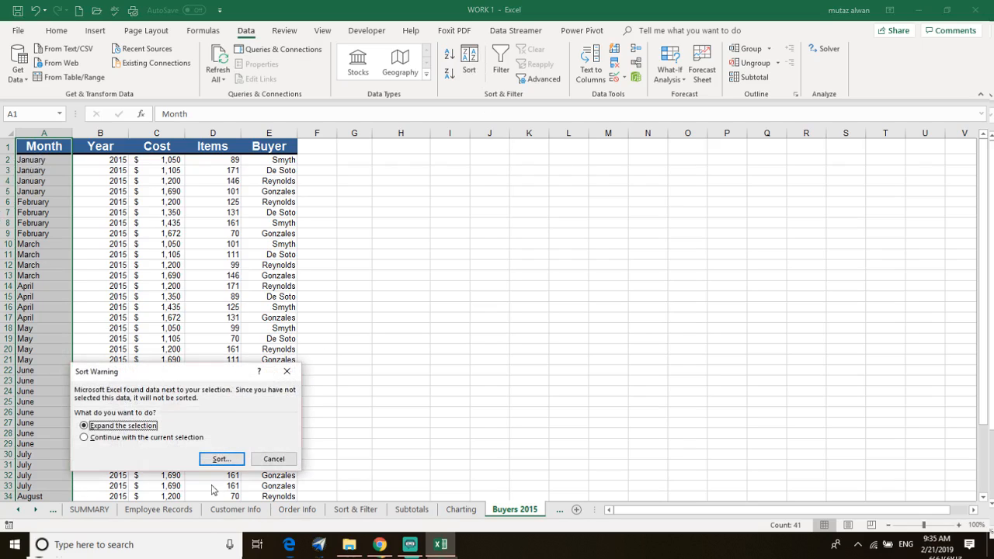
left_click(158, 437)
left_click(222, 458)
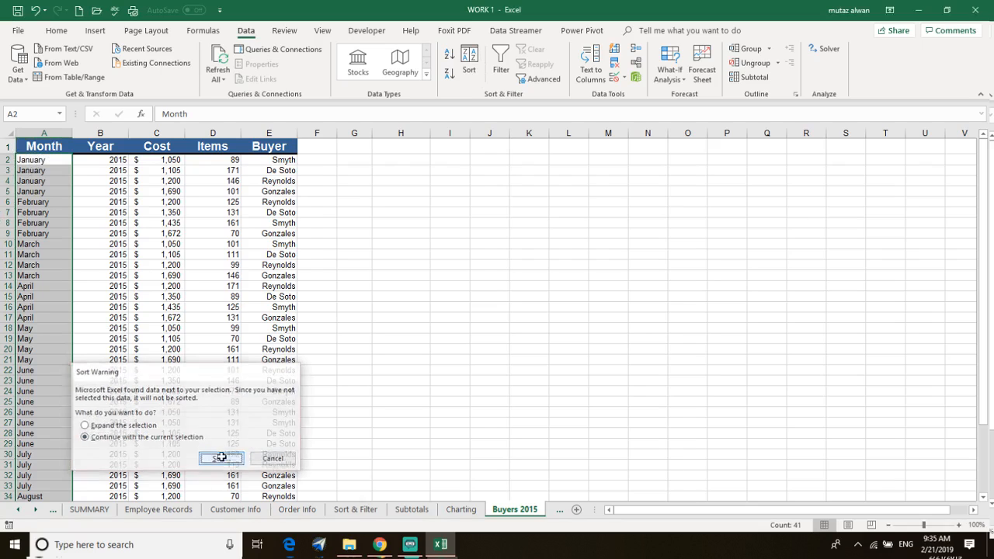
left_click(353, 402)
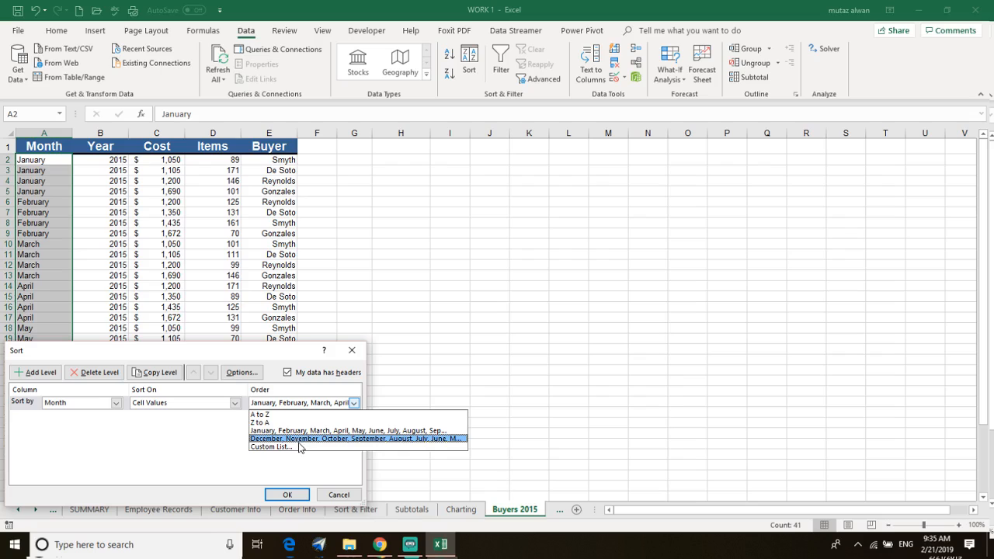
left_click(300, 446)
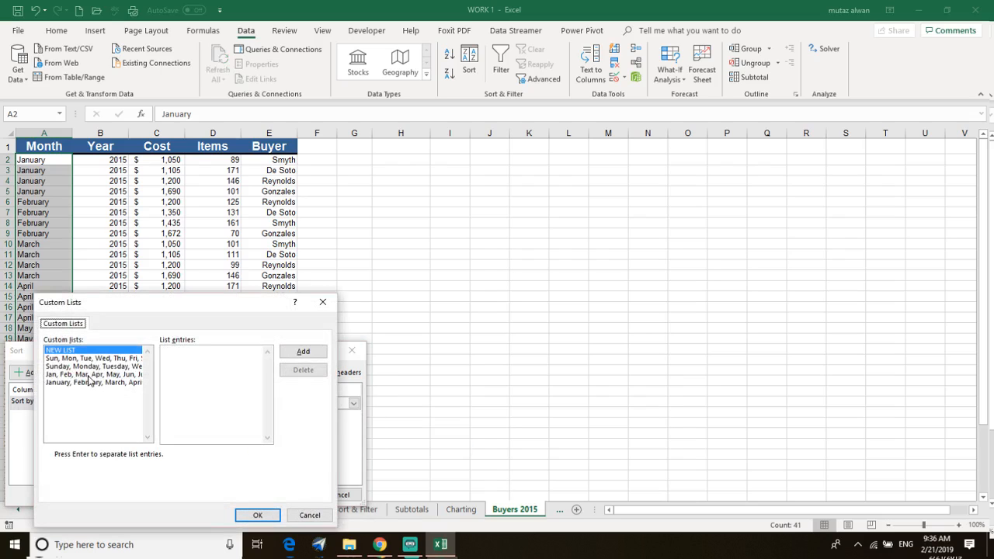
left_click(139, 383)
left_click(259, 515)
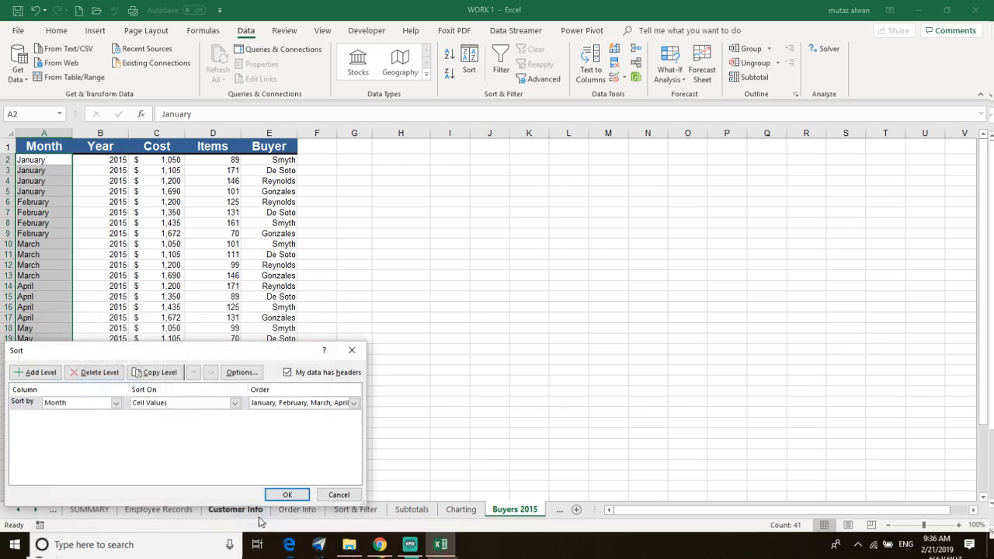
left_click(288, 497)
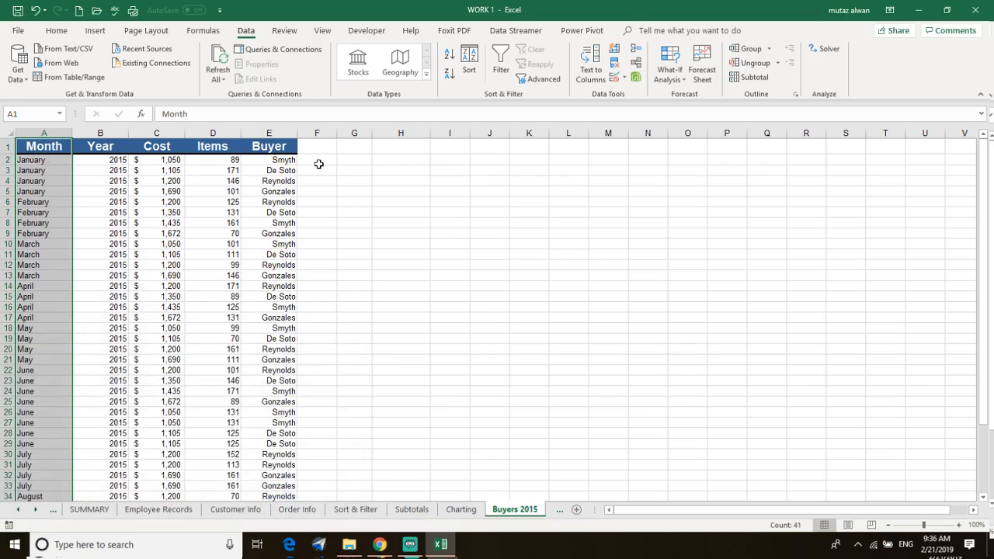
Select the header cells from Month to Buyer and turn on filtering for them.
left_click(349, 181)
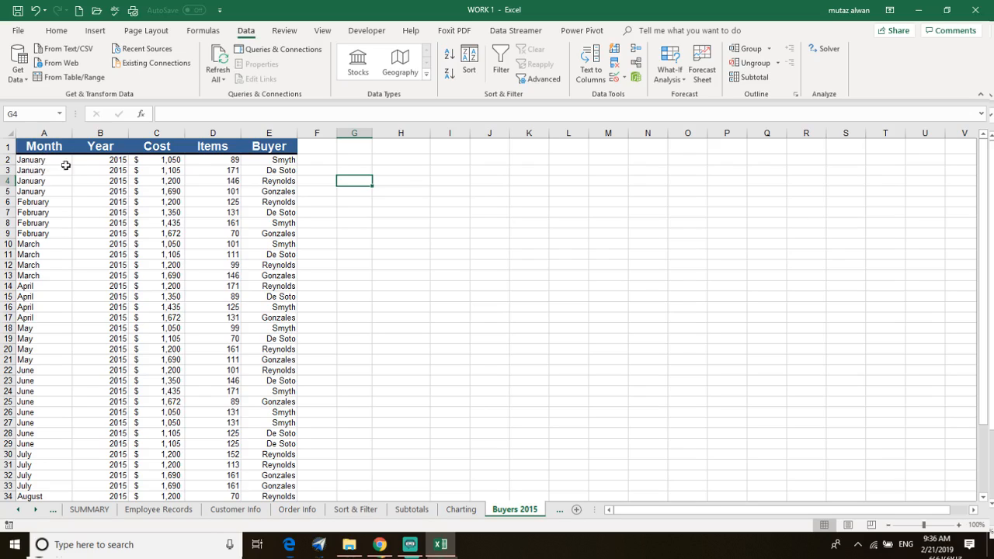
left_click(300, 146)
left_click_drag(301, 146, 45, 127)
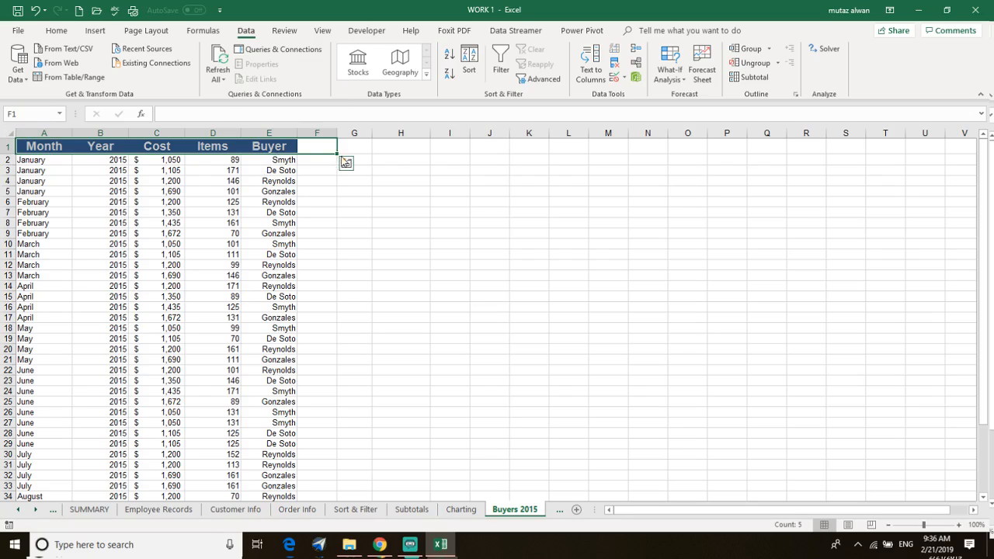
left_click_drag(336, 152, 295, 156)
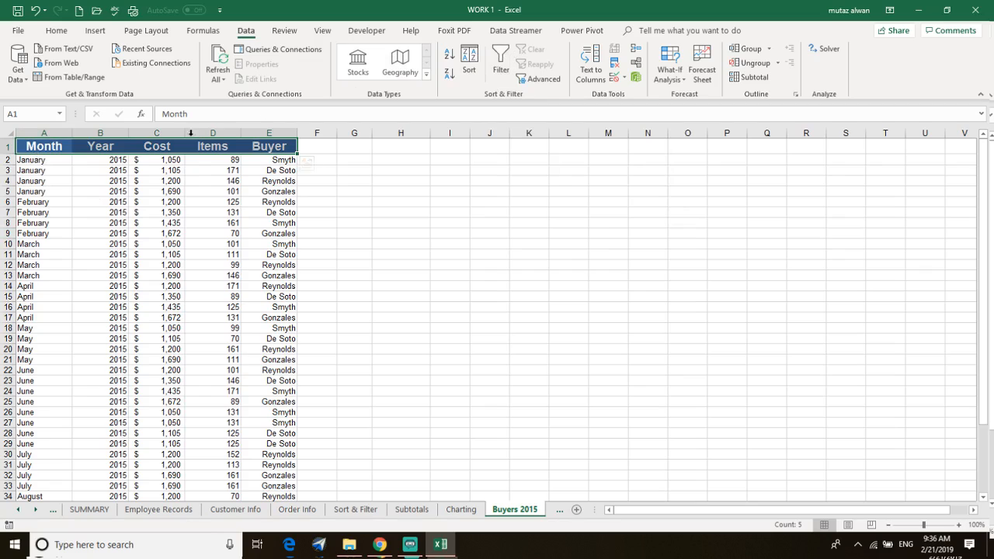
left_click(506, 52)
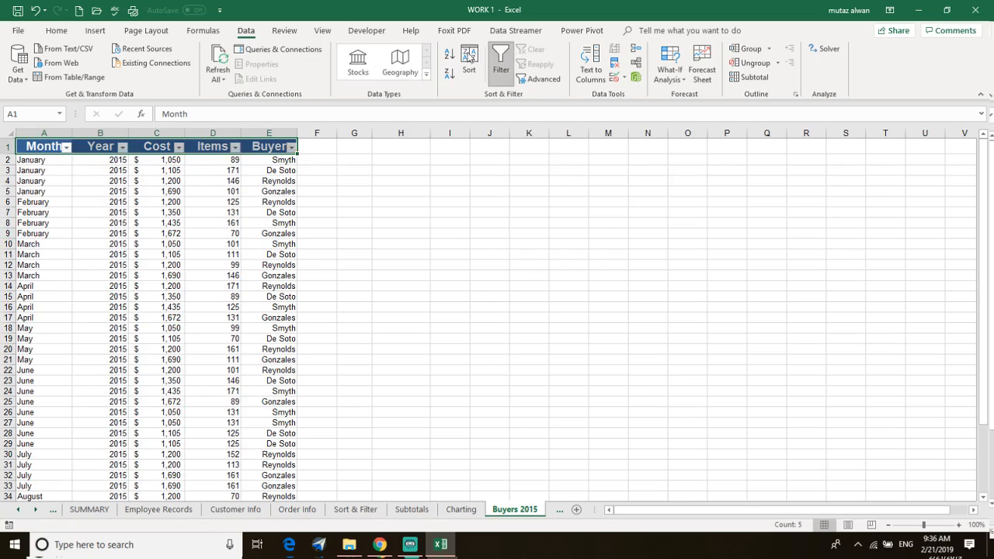
Filter the Month column to show only the June records.
left_click(68, 170)
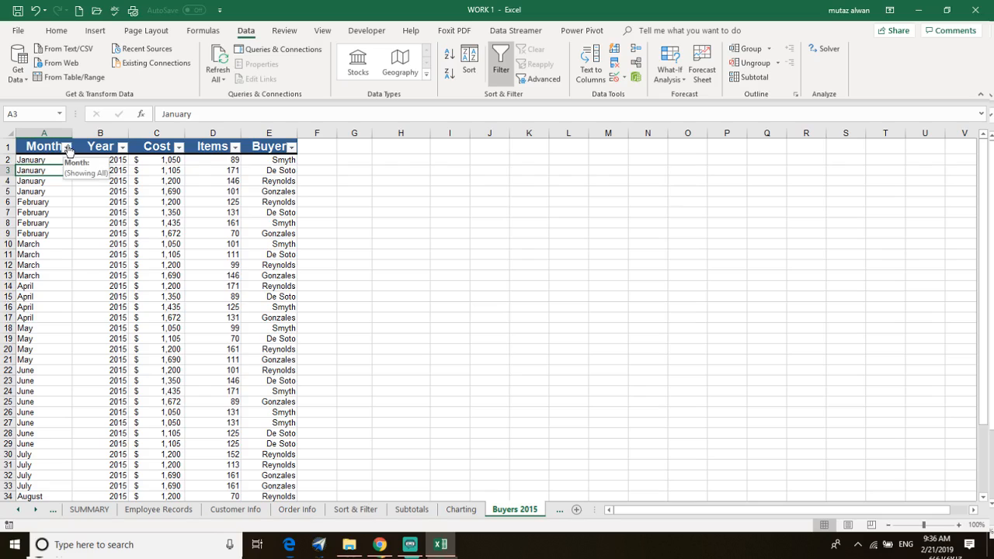
left_click(69, 147)
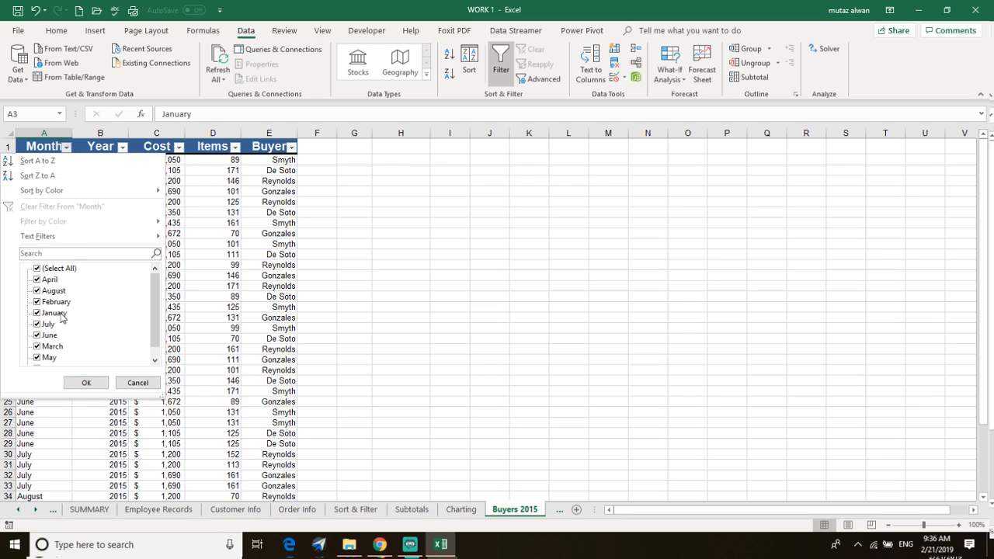
scroll(61, 316, "down", 1)
scroll(55, 309, "up", 1)
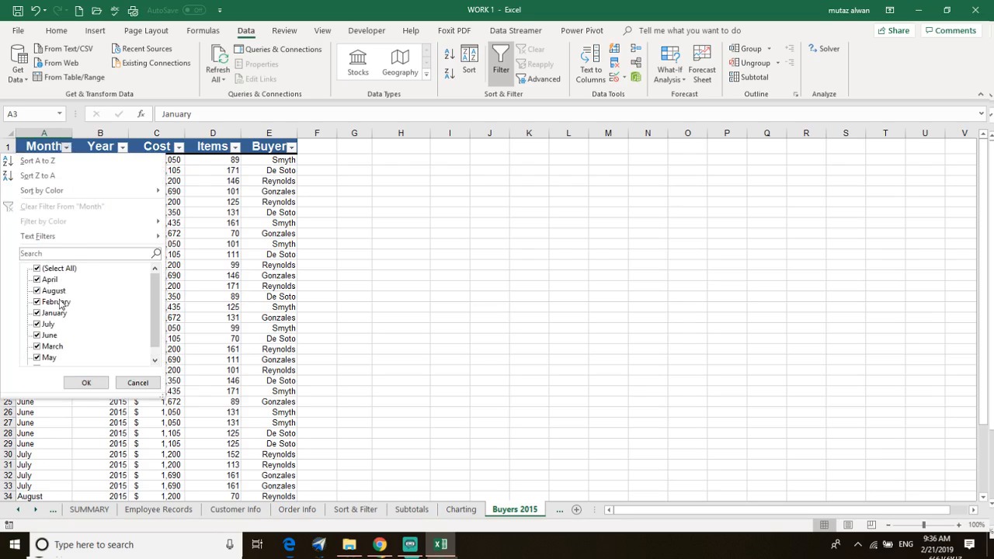
left_click(37, 268)
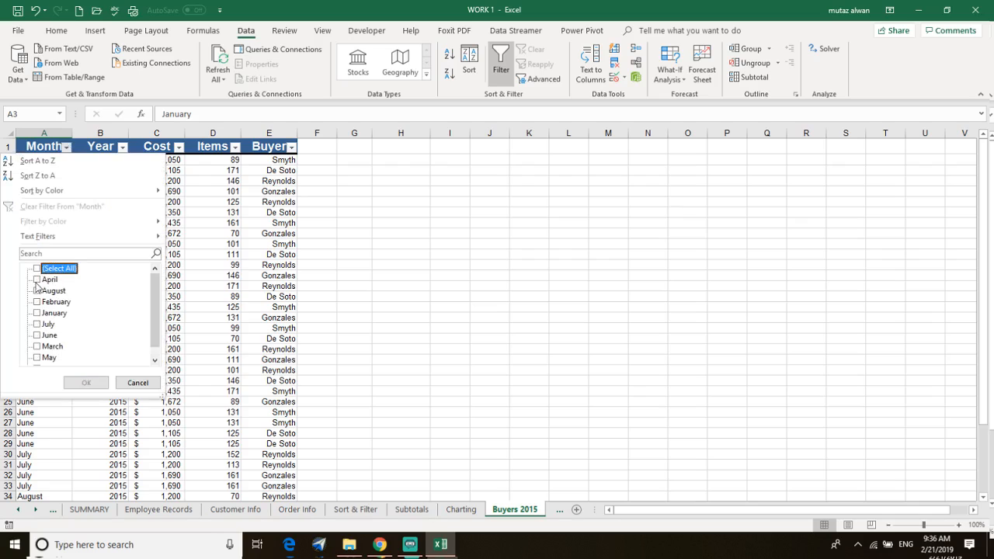
left_click(36, 335)
left_click(86, 382)
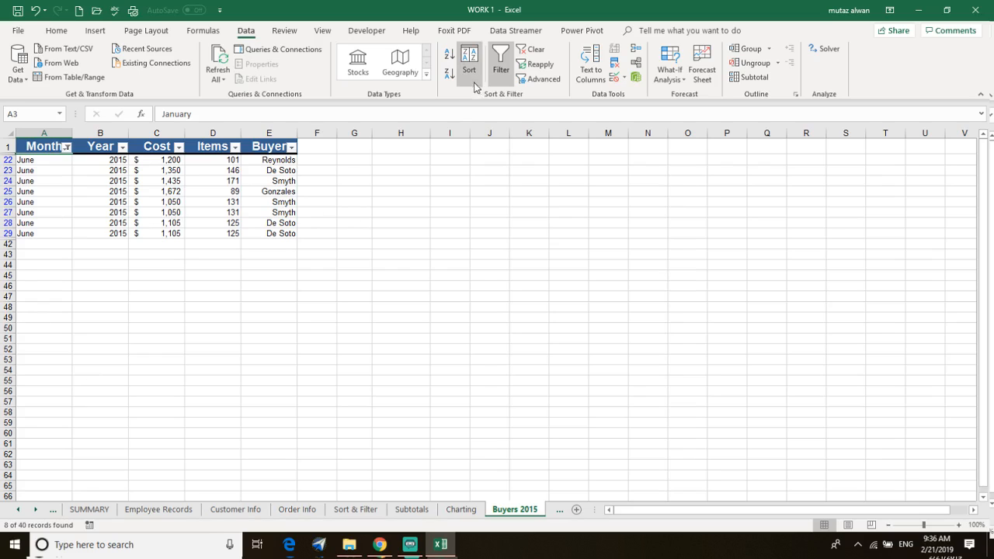
Reselect all months in the Month filter and look through the full list.
left_click(66, 148)
left_click(37, 268)
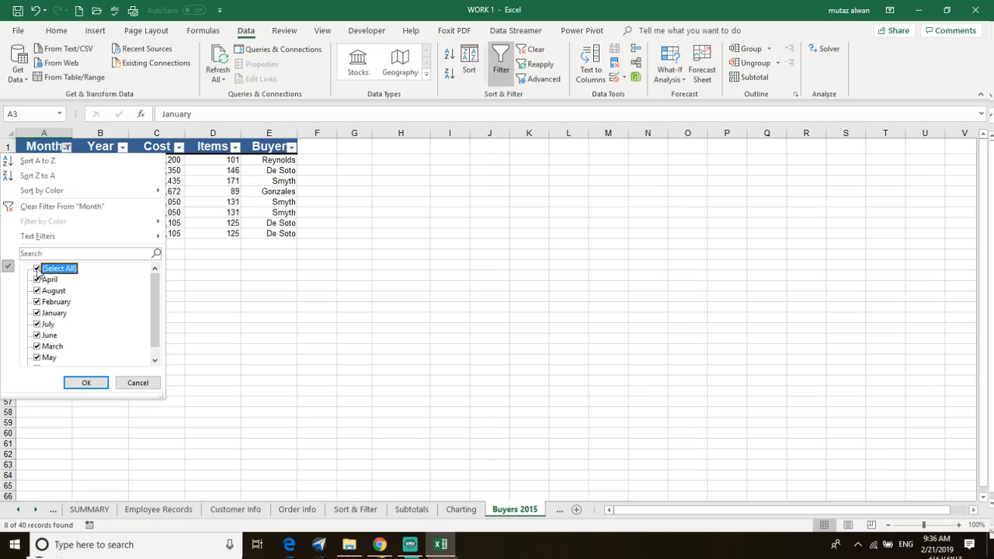
left_click(83, 382)
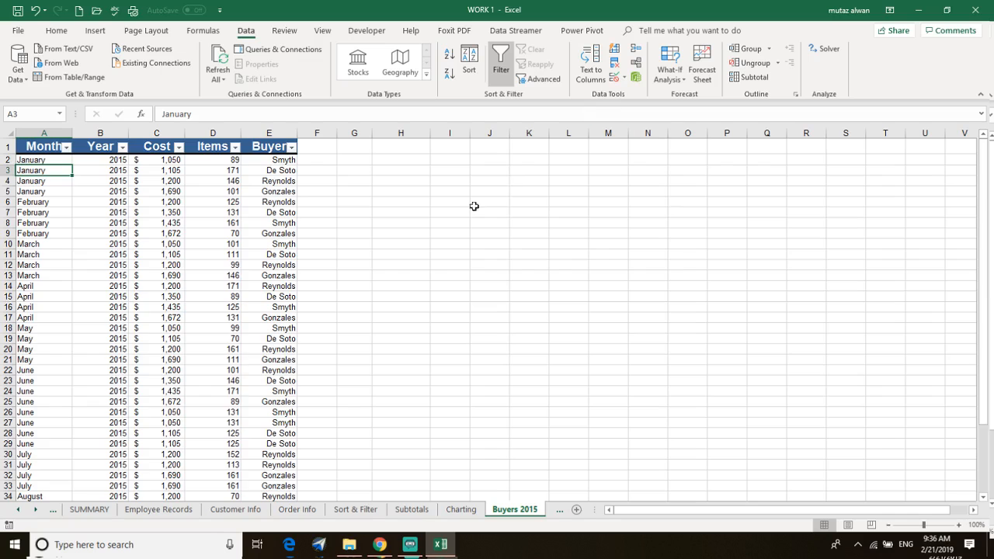
scroll(150, 375, "down", 9)
scroll(308, 298, "up", 9)
left_click(225, 233)
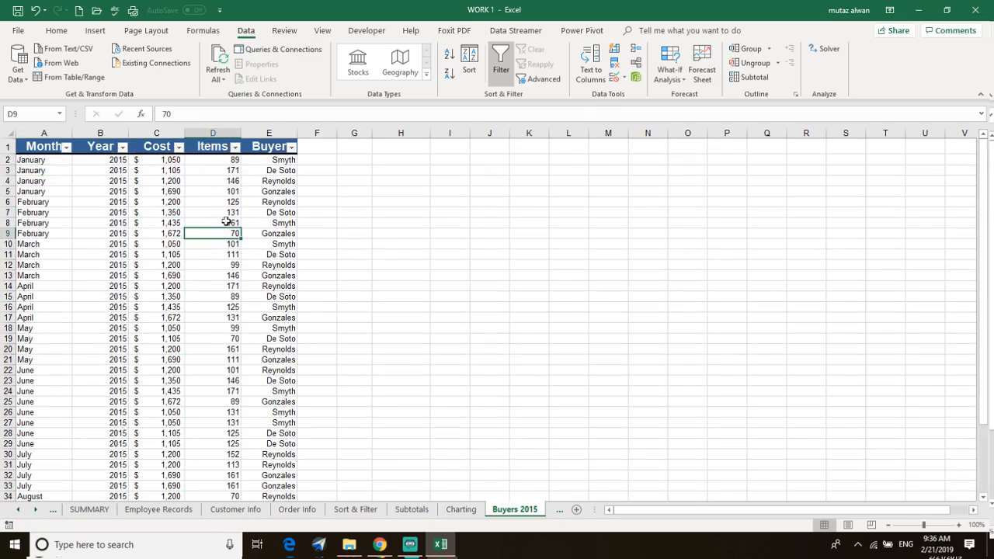
Open the Advanced Filter for the buyers list from a Month cell, review its range options and cancel it.
left_click(43, 171)
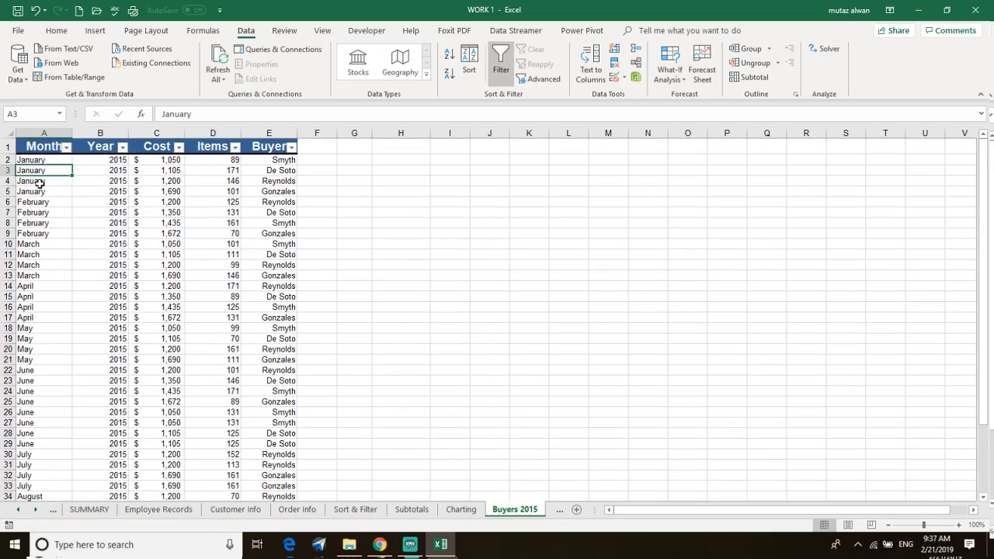
left_click(39, 184)
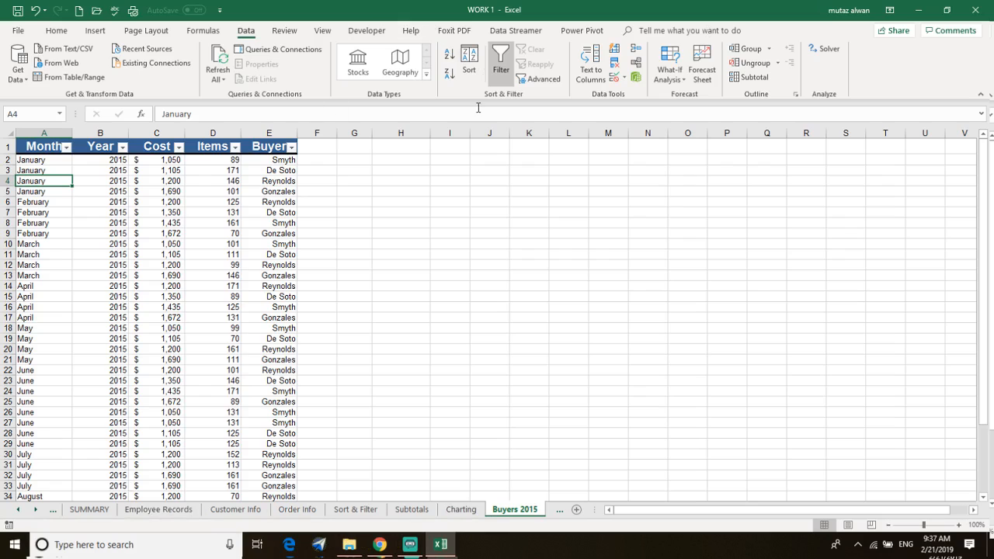
left_click(541, 81)
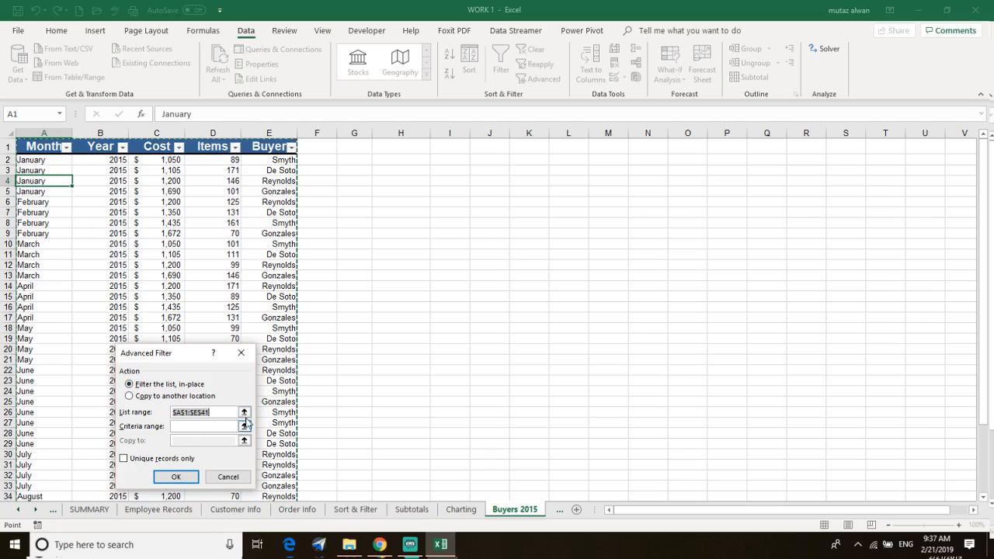
left_click(179, 427)
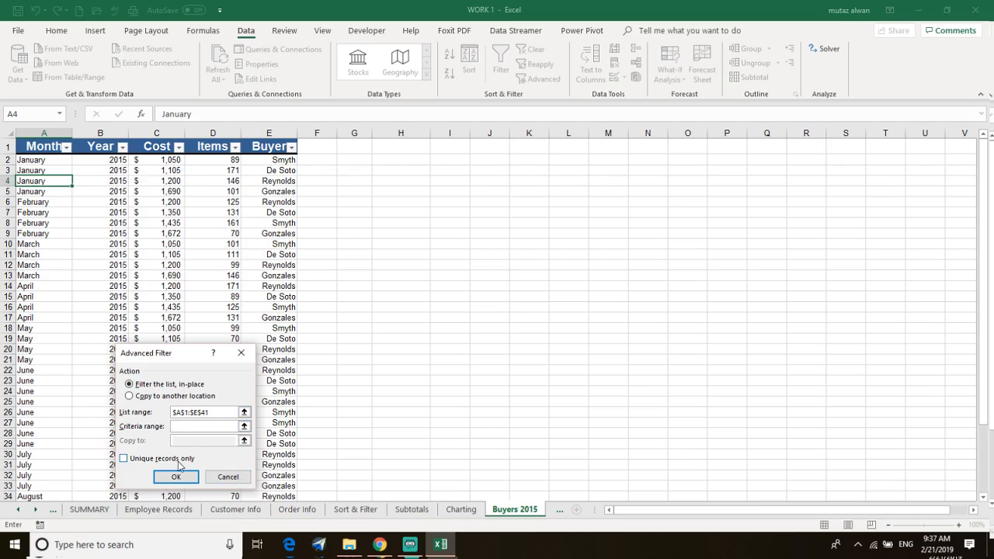
left_click(228, 477)
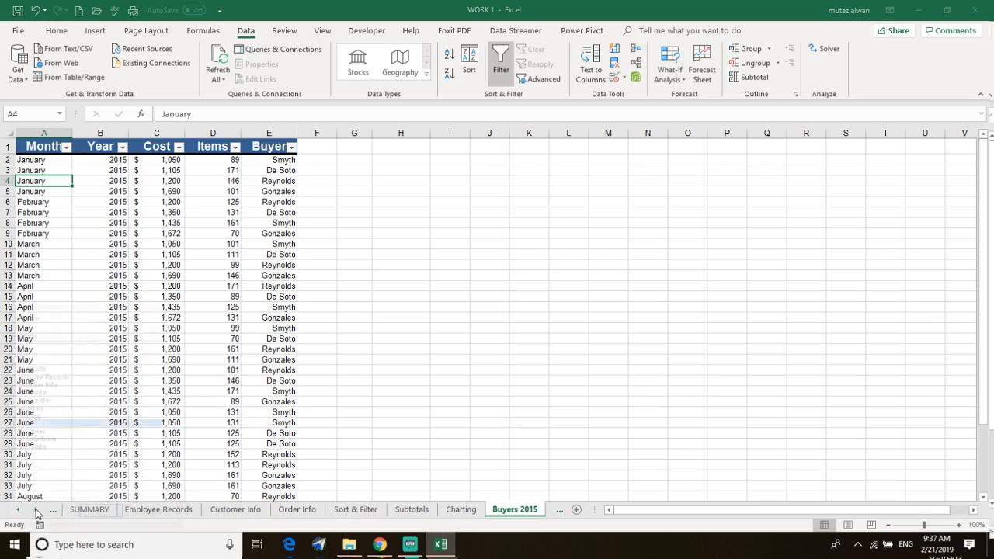
Switch to the Subtotals sheet through the list of all sheets and look over its sales table.
right_click(37, 512)
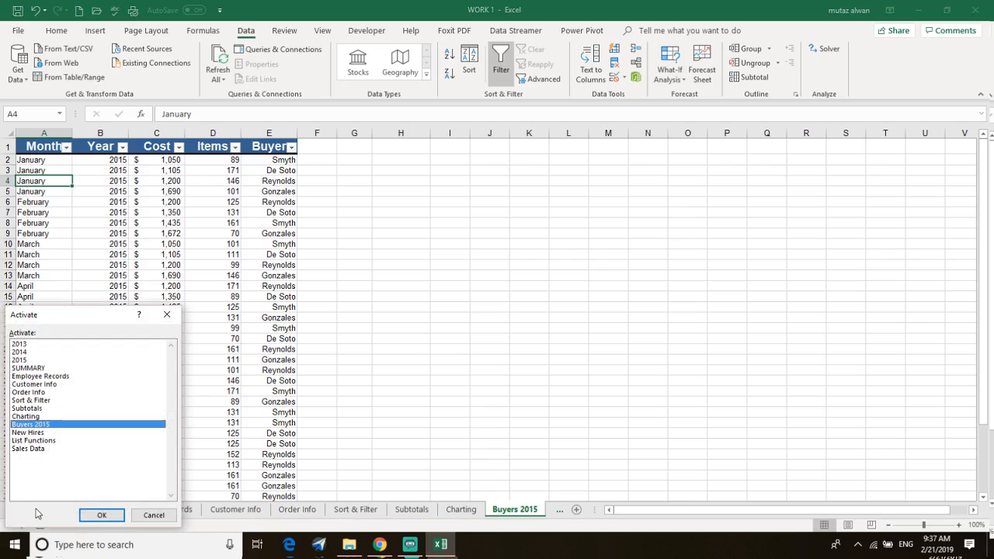
double_click(36, 408)
left_click(92, 293)
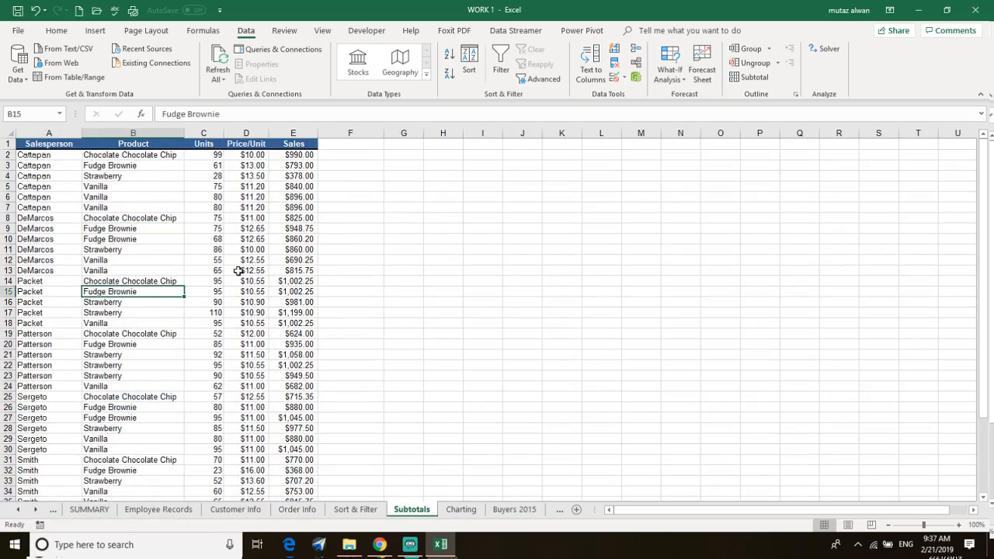
scroll(167, 344, "down", 3)
scroll(112, 181, "up", 3)
Select the Product values B2:B43 on the Subtotals sheet and start a sort that continues with the current selection only.
left_click(127, 153)
left_click_drag(128, 154, 94, 469)
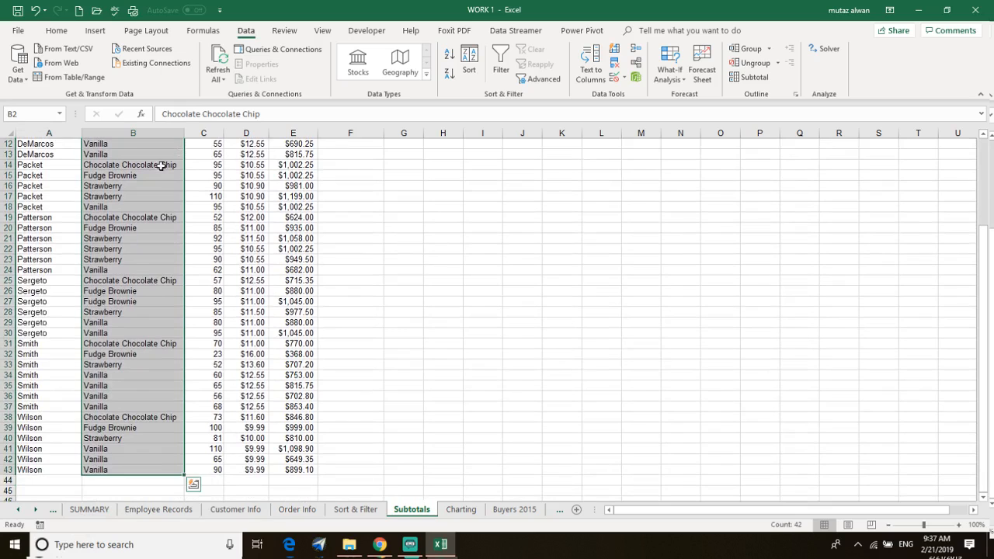
scroll(163, 163, "up", 4)
left_click(470, 62)
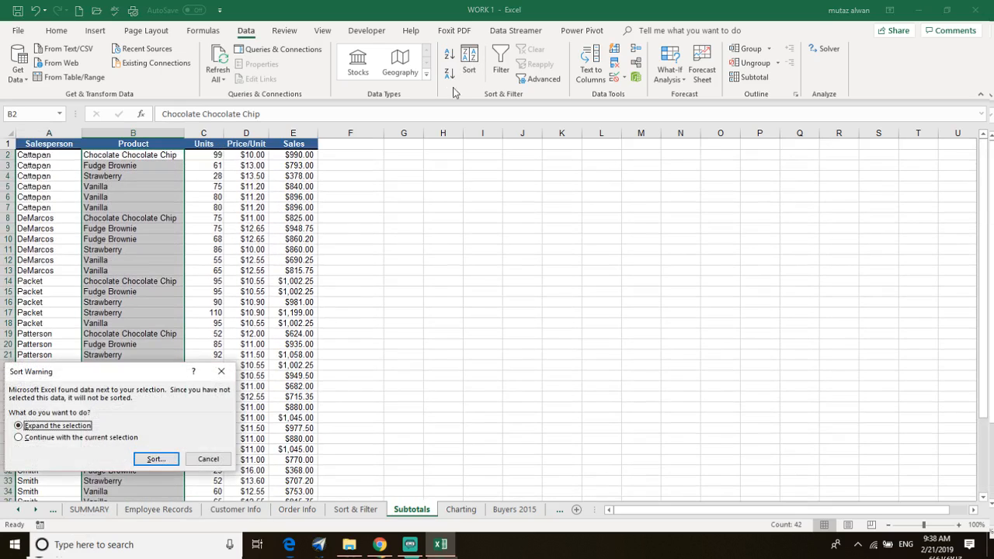
left_click(46, 439)
left_click(152, 460)
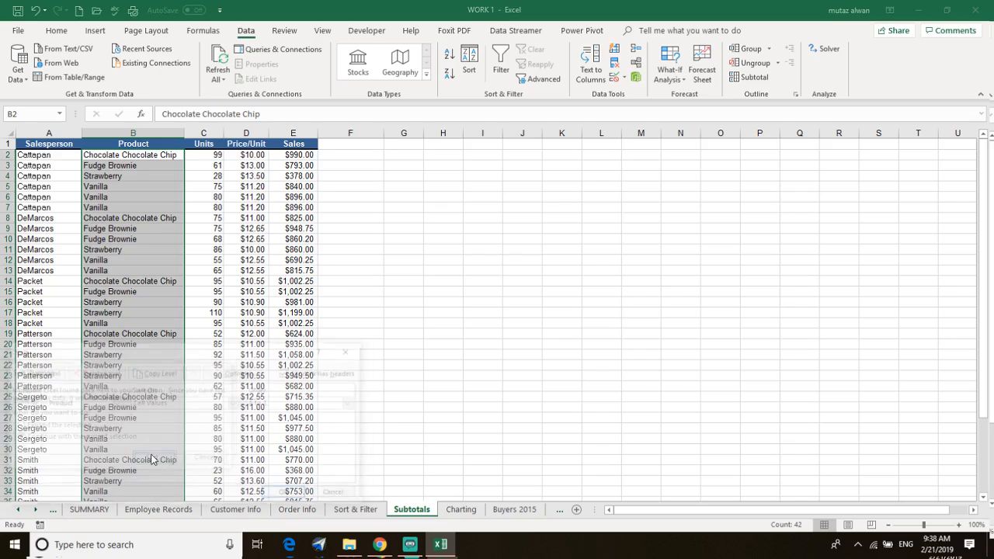
Sort the selection by Product on Cell Values in A to Z order.
left_click(81, 403)
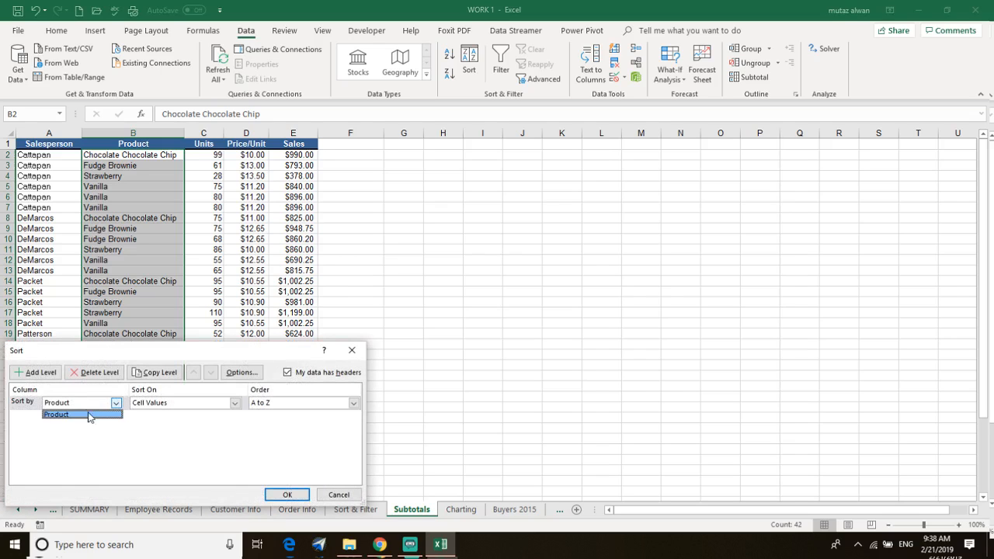
left_click(150, 405)
left_click(171, 402)
left_click(178, 413)
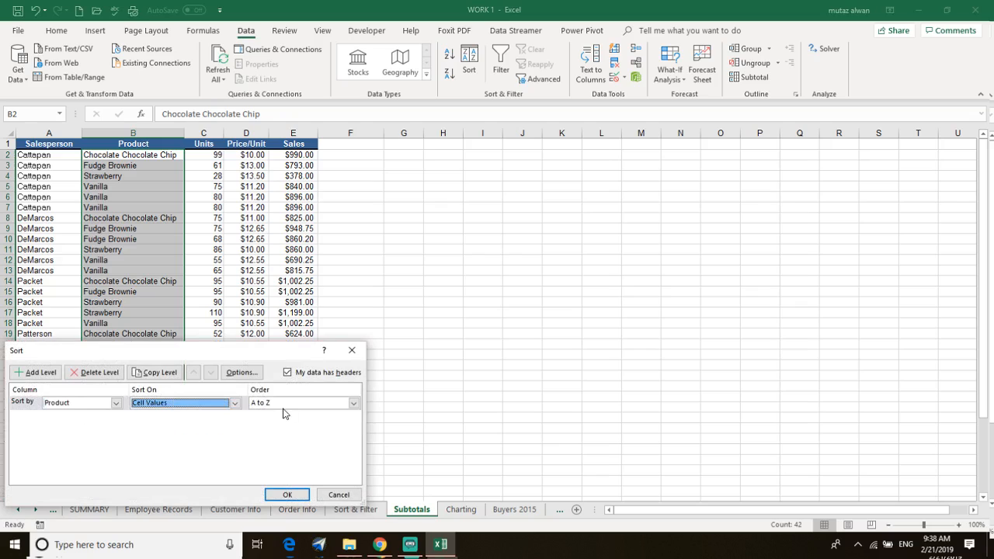
left_click(284, 404)
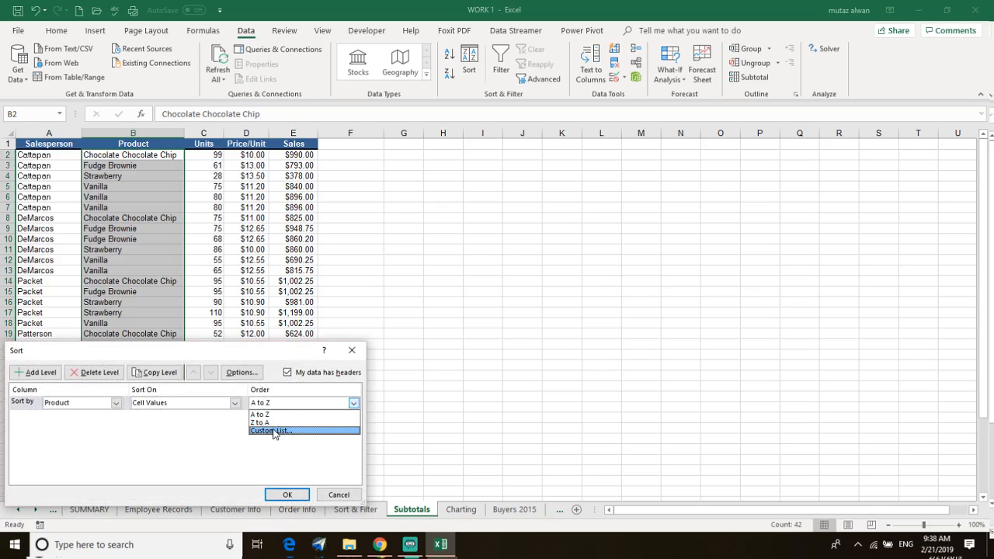
left_click(268, 415)
left_click(288, 494)
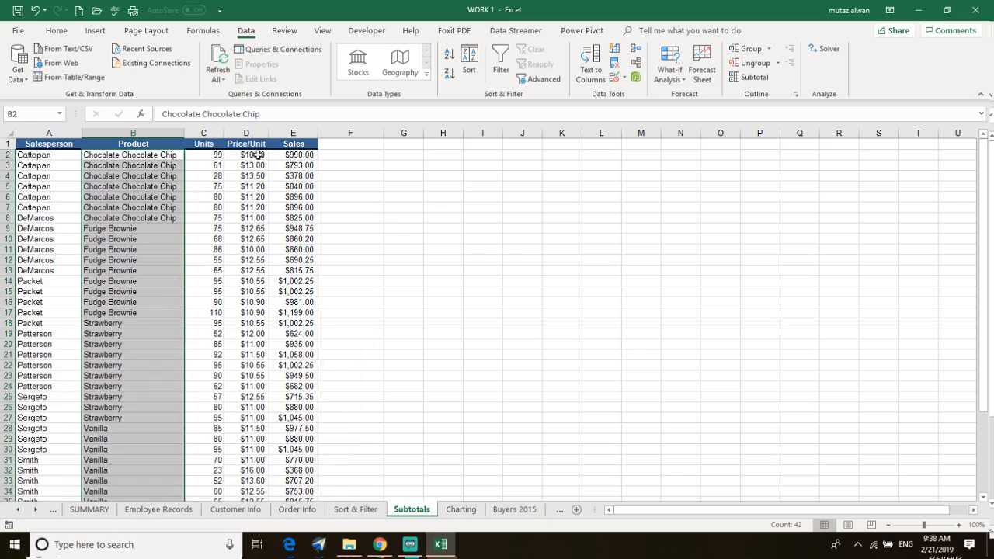
Add filters to the table's header row, from Sales back to Salesperson.
left_click(257, 154)
left_click(332, 153)
left_click_drag(309, 144, 51, 144)
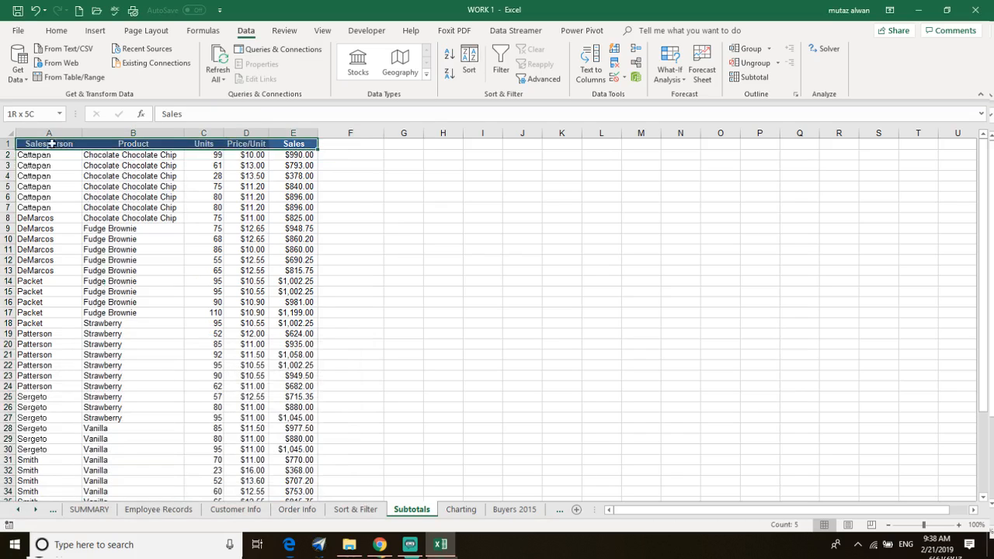
left_click(501, 64)
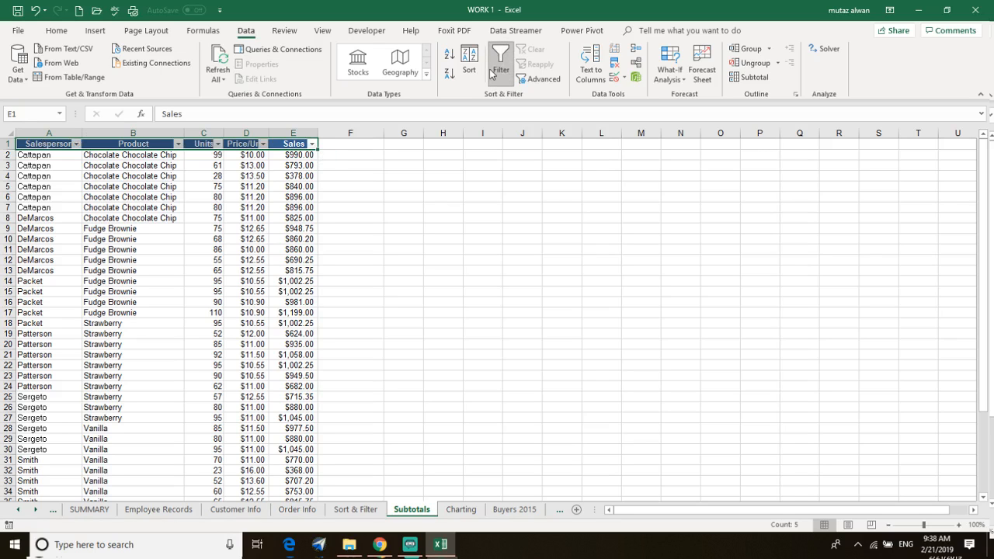
Look through the sales table to its last row, and search the ribbon's command groups for Freeze Panes.
scroll(168, 319, "down", 7)
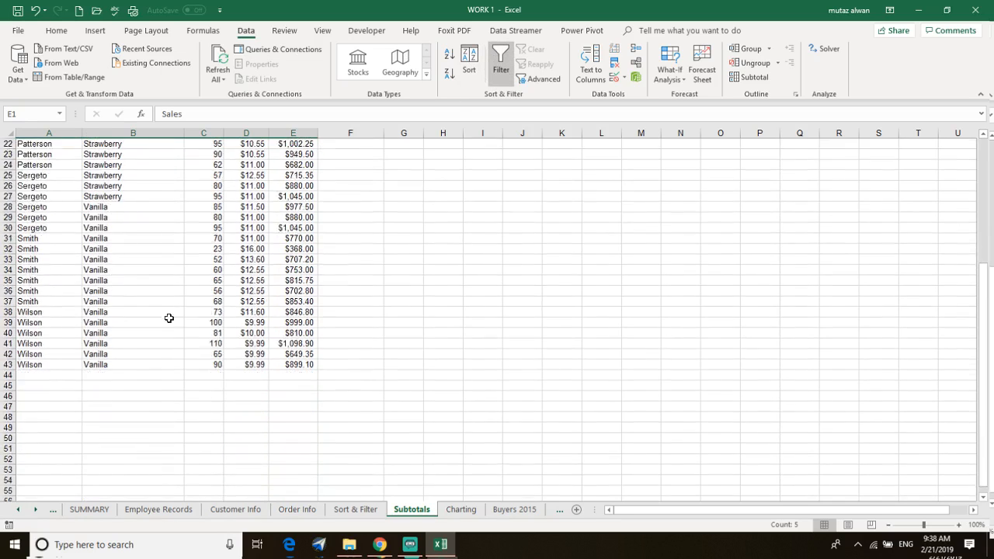
scroll(168, 318, "down", 1)
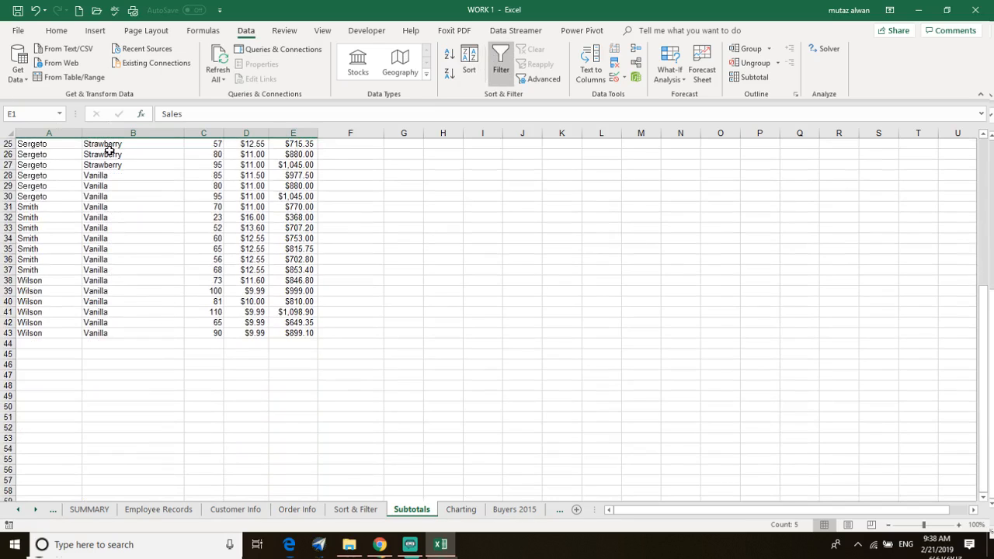
scroll(194, 217, "up", 8)
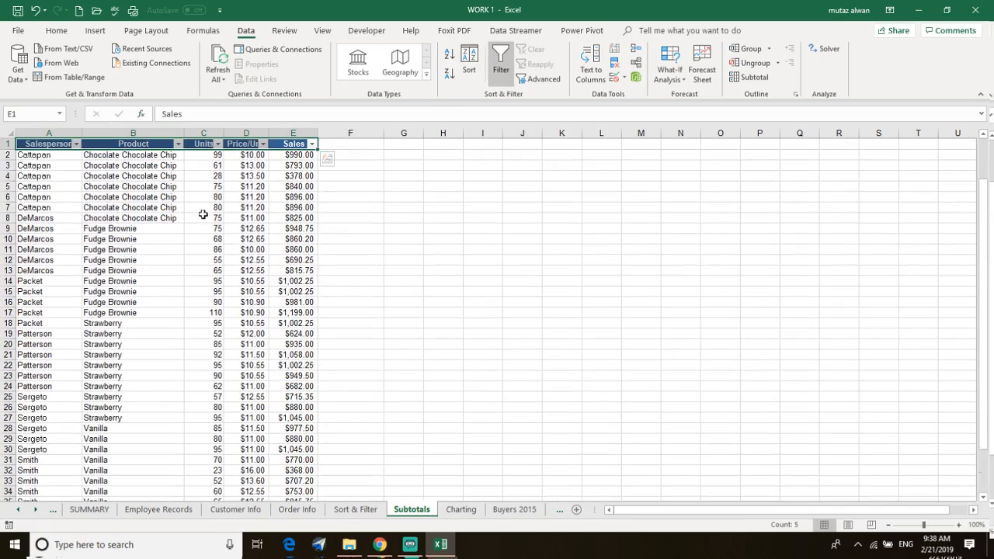
left_click(284, 31)
left_click(323, 31)
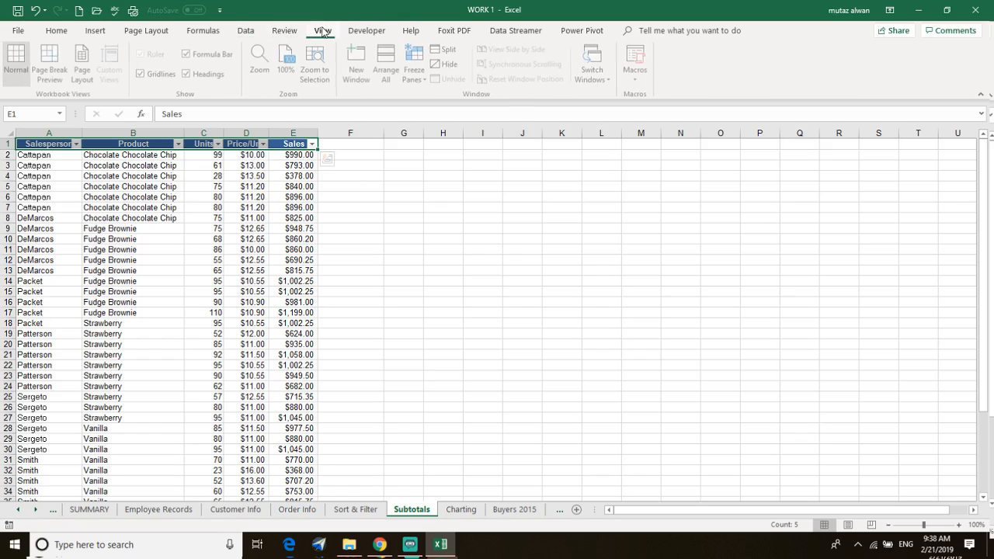
left_click(366, 31)
left_click(210, 32)
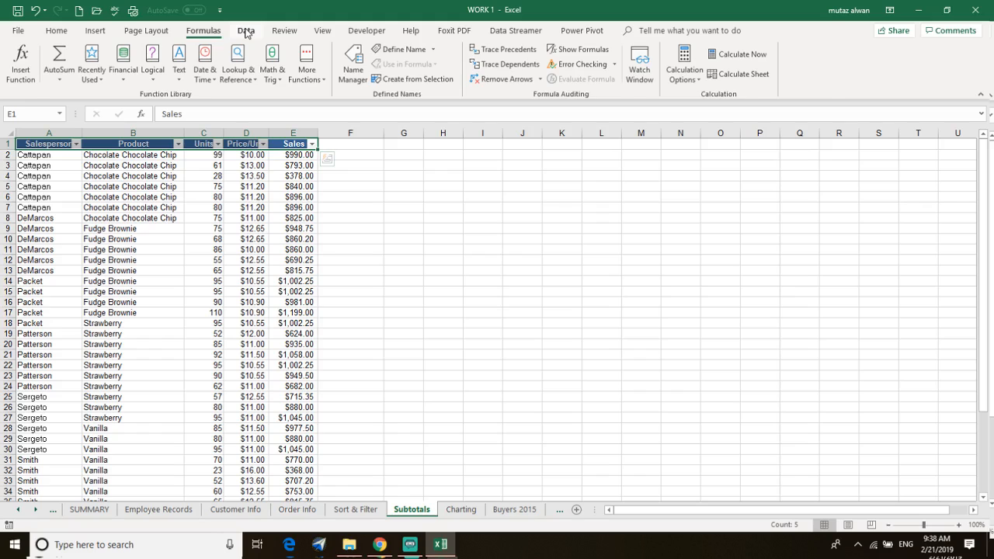
left_click(246, 32)
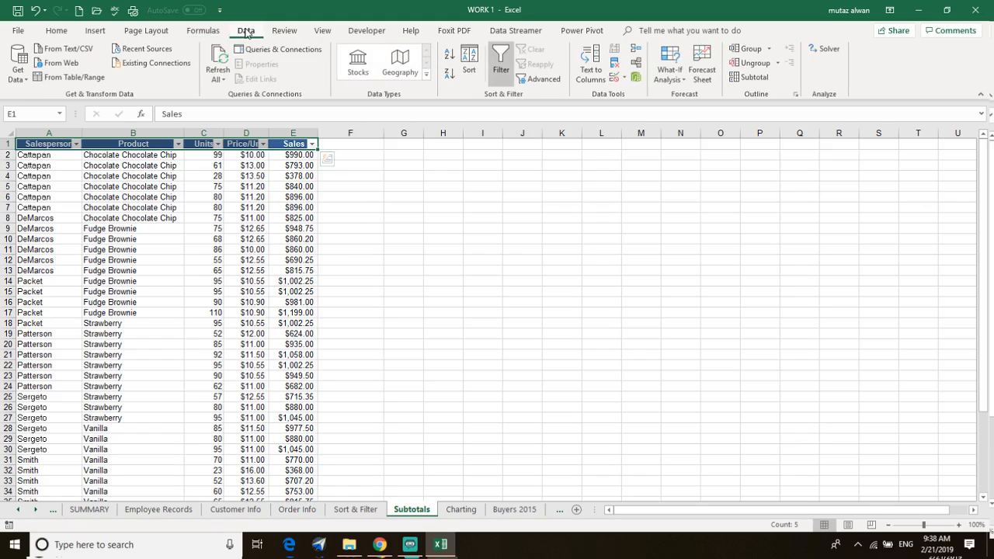
left_click(149, 32)
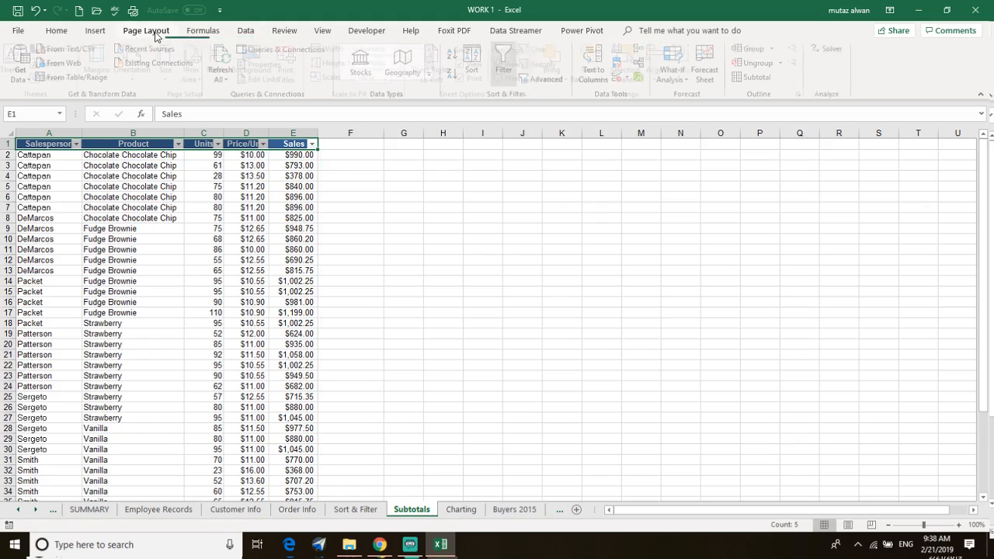
left_click(205, 35)
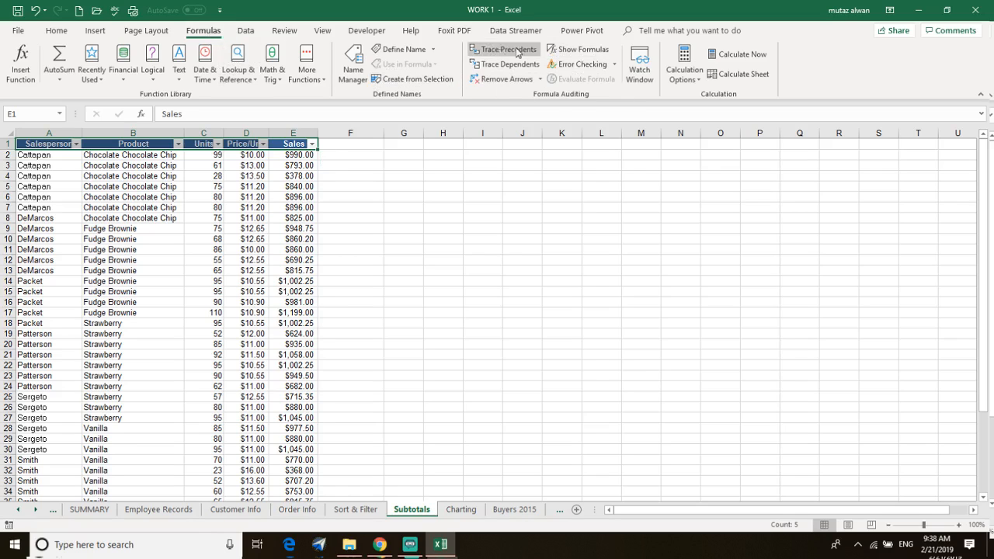
left_click(93, 31)
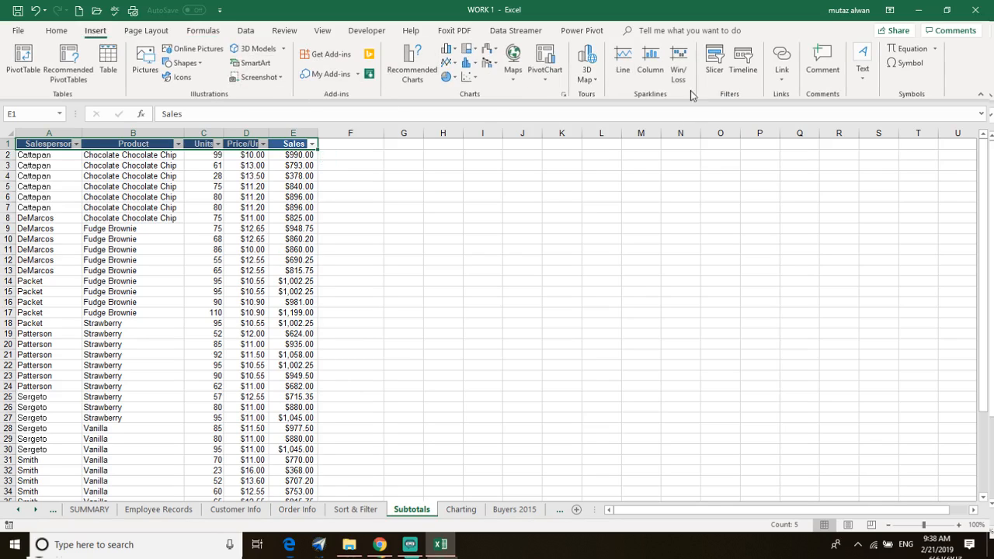
left_click(56, 31)
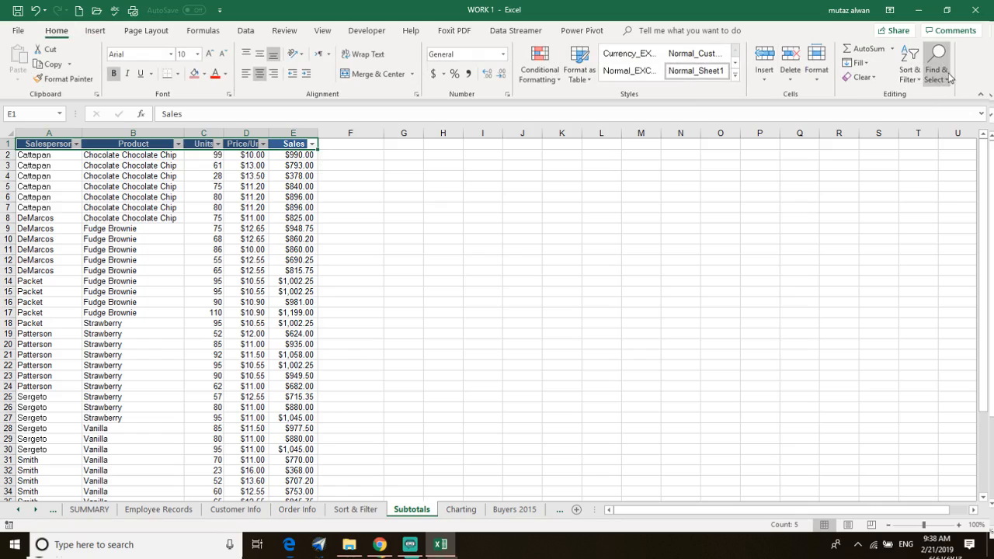
Find Freeze Panes through the command search, freeze the panes at the Sales header cell E1, and check how the table scrolls.
left_click(678, 31)
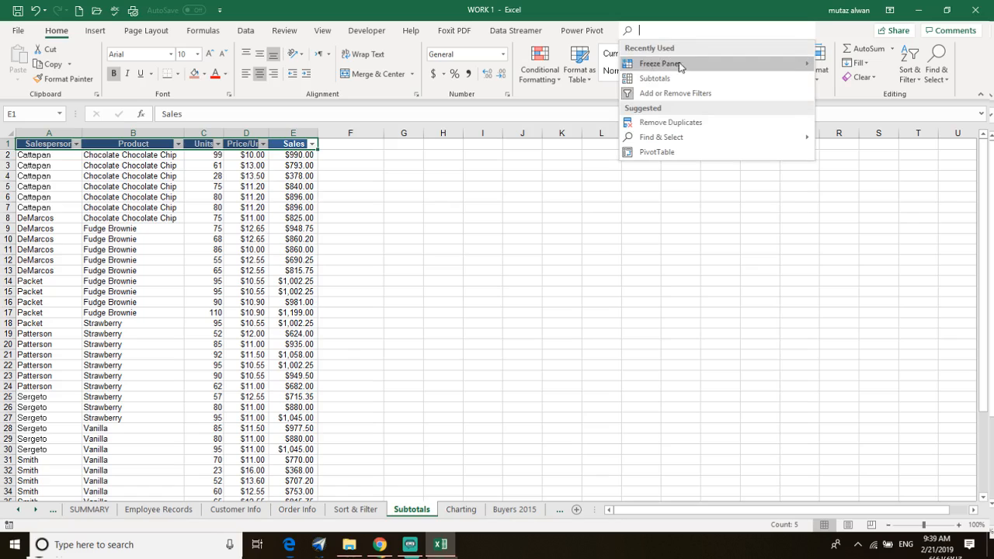
mouse_move(687, 68)
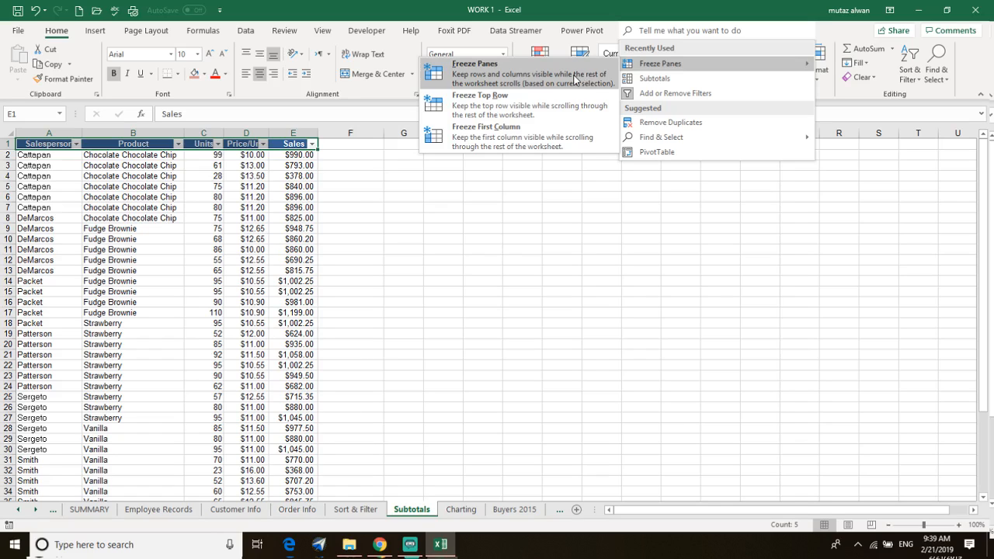
left_click(497, 81)
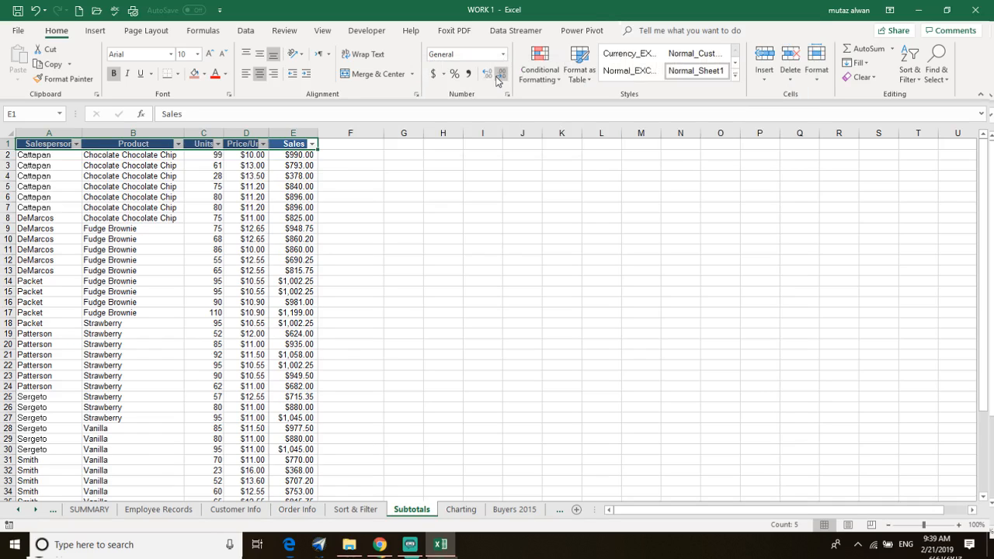
left_click(349, 165)
scroll(261, 200, "down", 7)
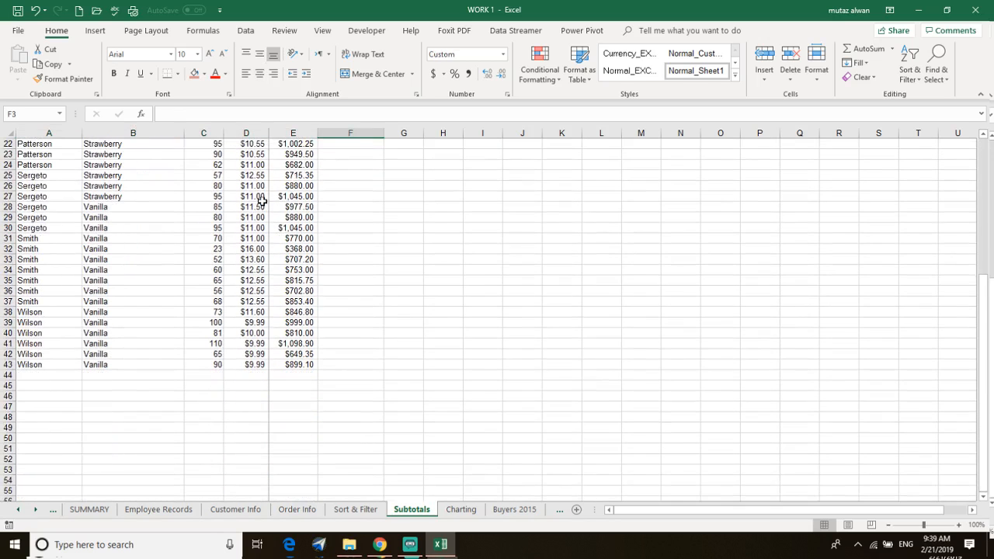
scroll(261, 200, "up", 7)
left_click(353, 205)
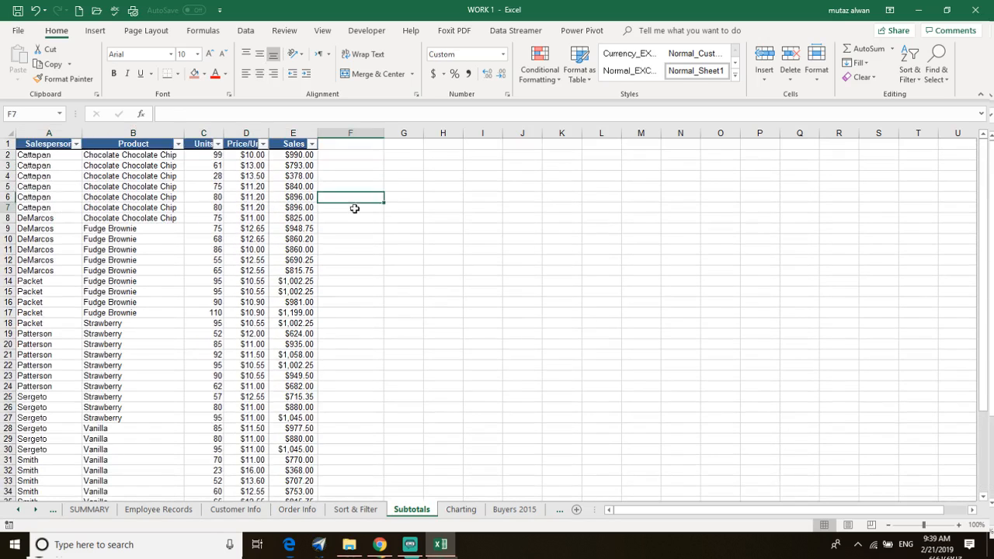
left_click(198, 228)
scroll(320, 259, "down", 5)
scroll(320, 260, "up", 5)
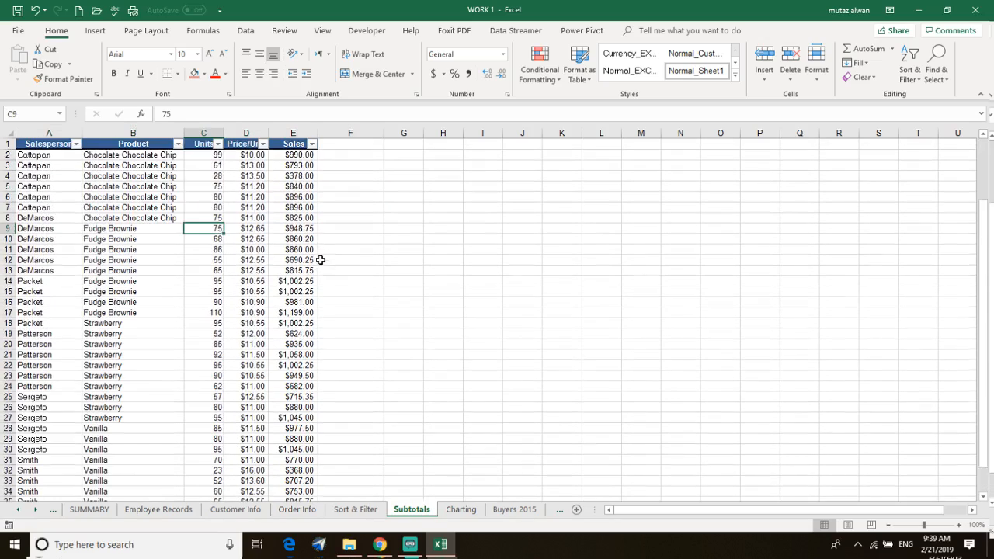
Select D2:F12 and go through the ribbon's command groups once more to locate Freeze Panes.
left_click_drag(350, 155, 233, 261)
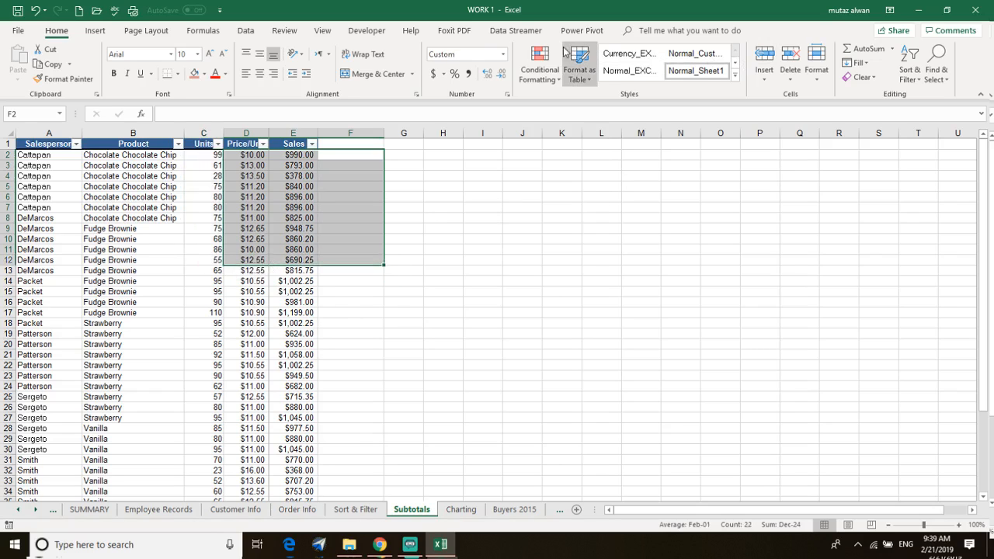
left_click(94, 30)
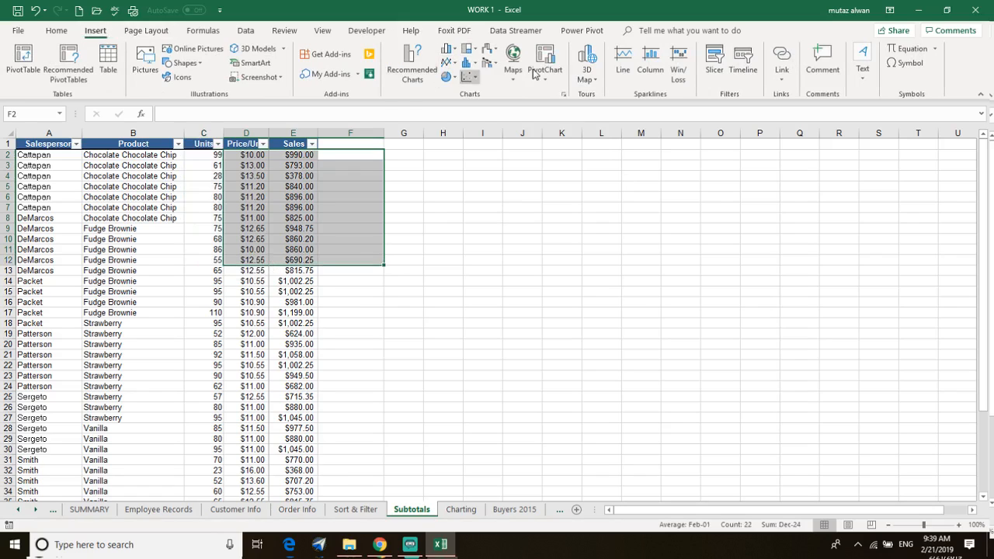
left_click(151, 31)
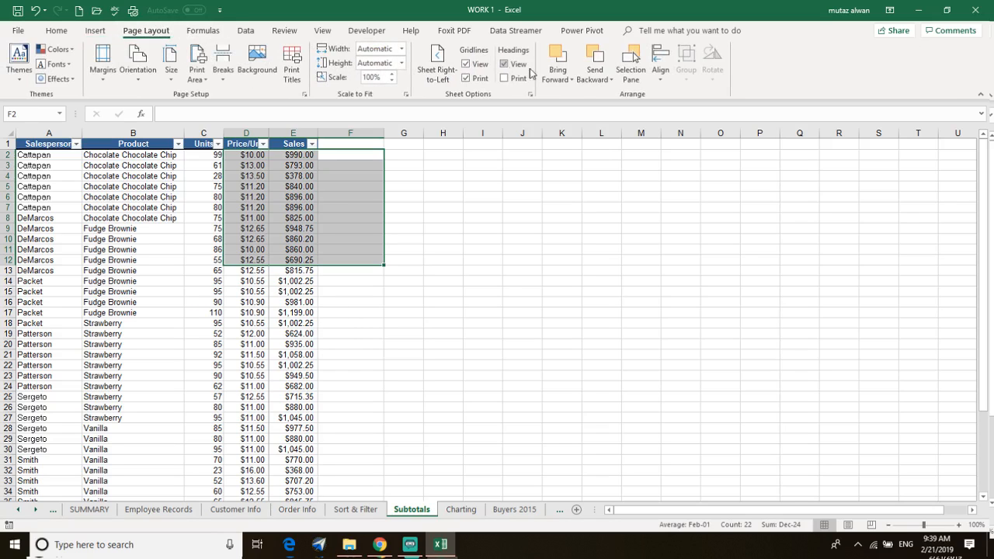
left_click(207, 33)
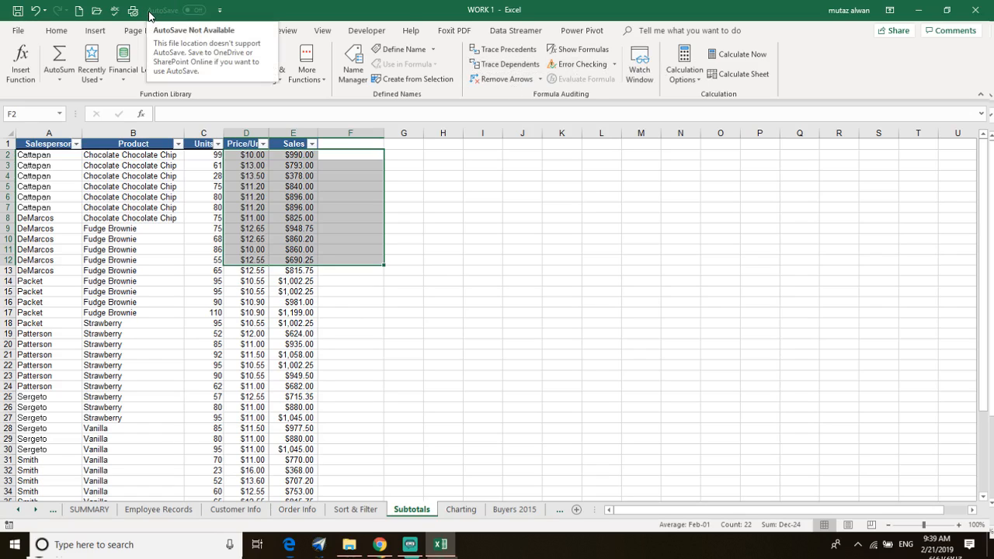
left_click(242, 32)
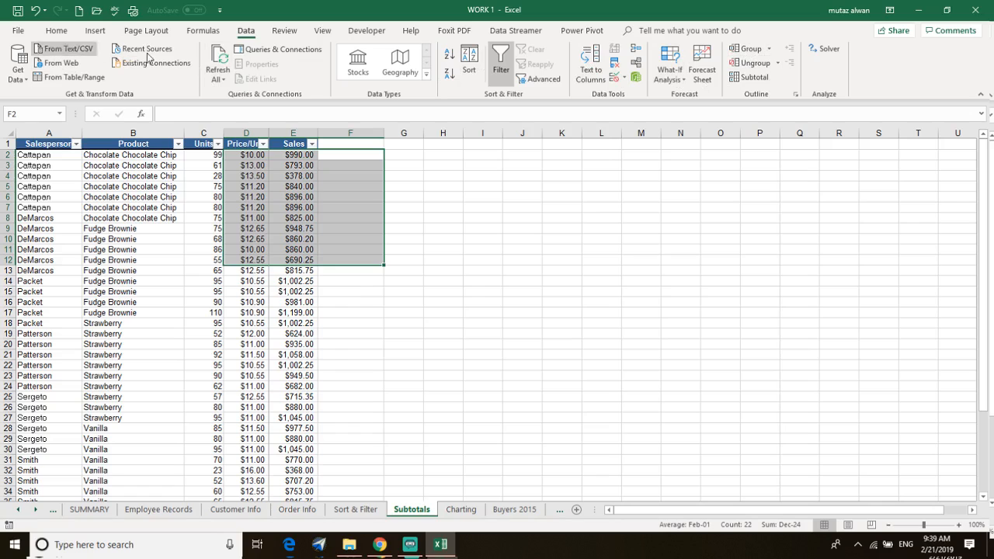
left_click(288, 31)
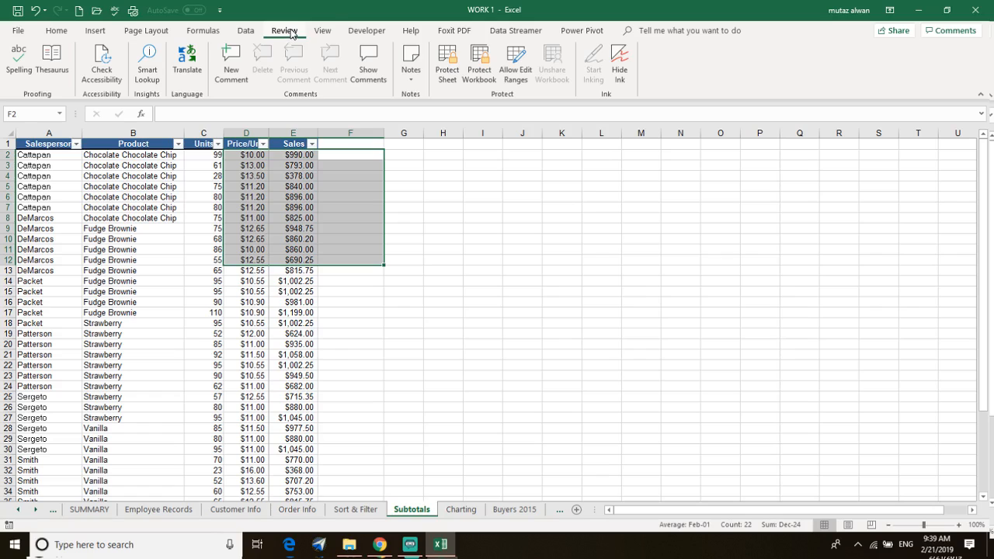
Add the Freeze Panes command to the Quick Access Toolbar.
left_click(322, 30)
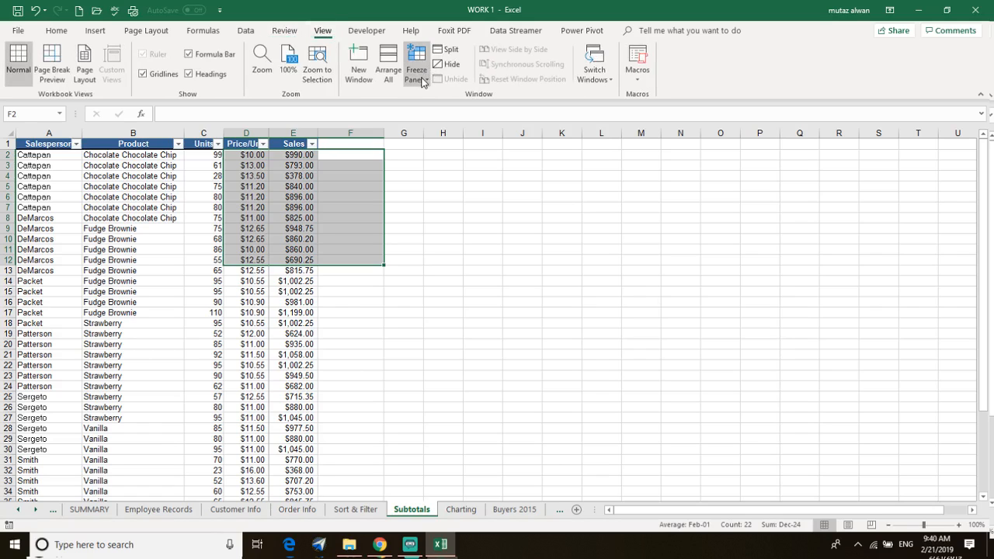
right_click(421, 77)
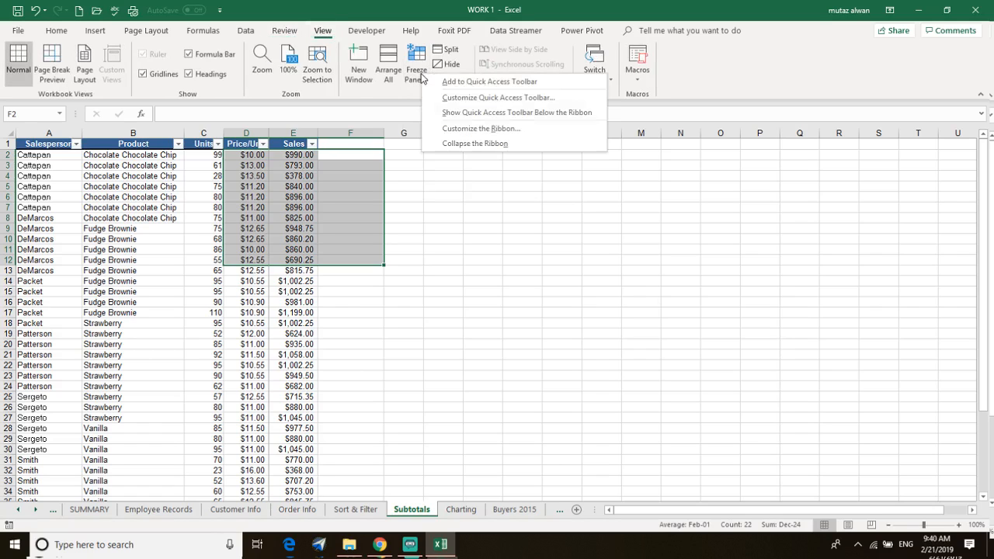
left_click(468, 82)
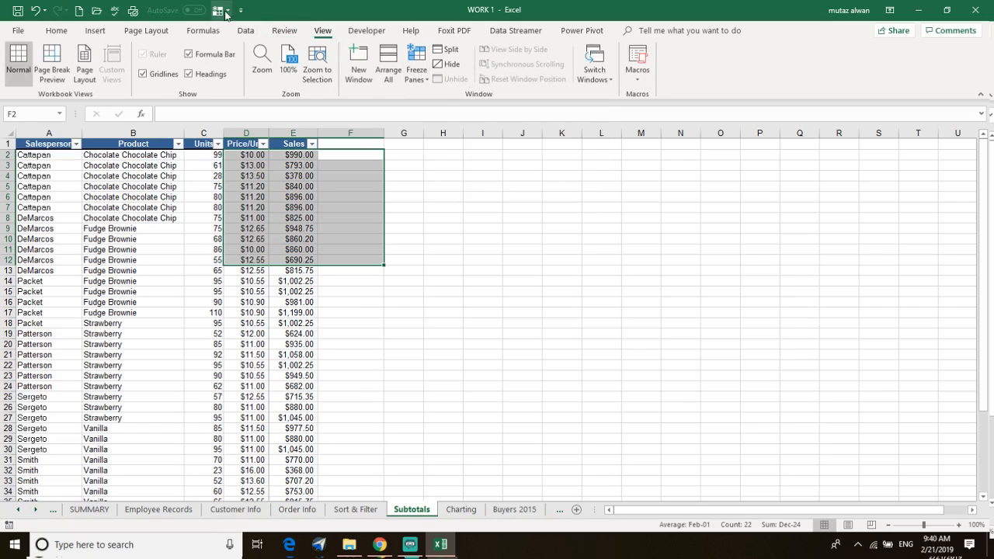
Unfreeze the panes on the Subtotals sheet and review the available freeze options.
left_click(416, 71)
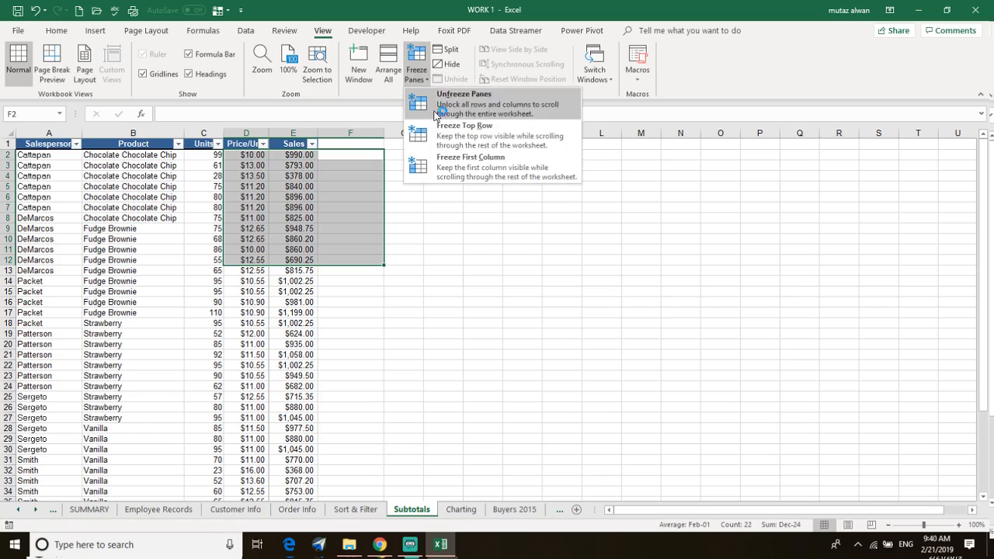
left_click(455, 107)
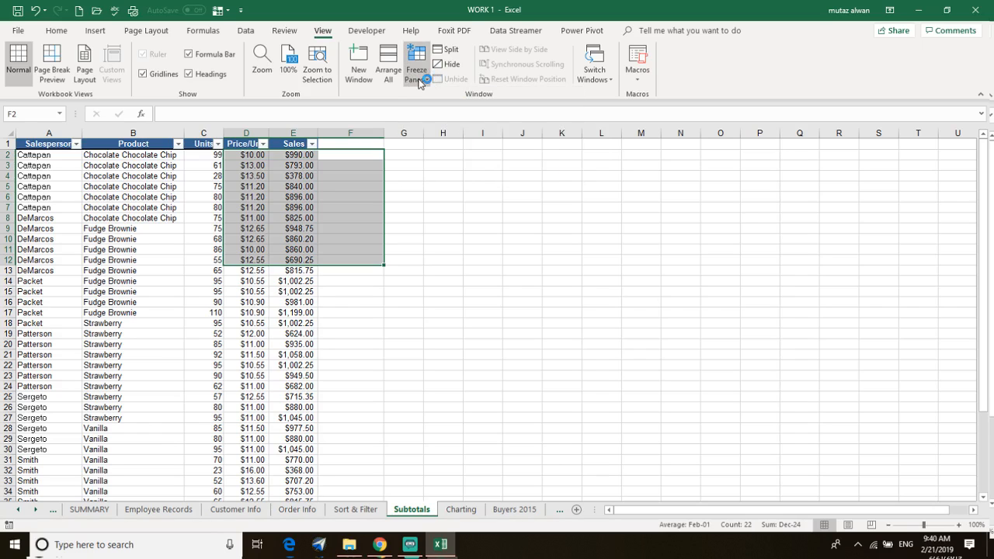
left_click(419, 80)
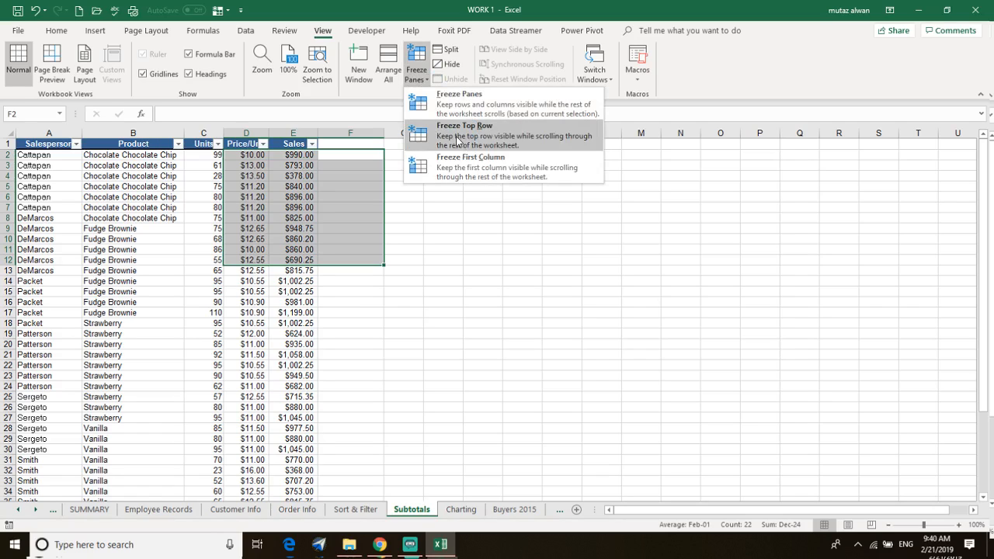
left_click(421, 218)
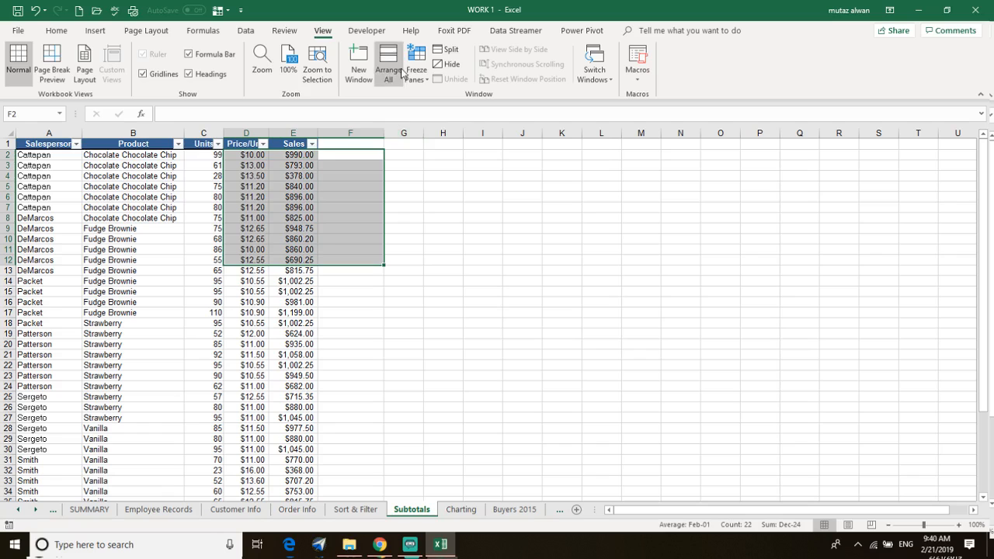
Freeze the top row and check that the headers stay in place while going through the table.
left_click(437, 186)
left_click(416, 71)
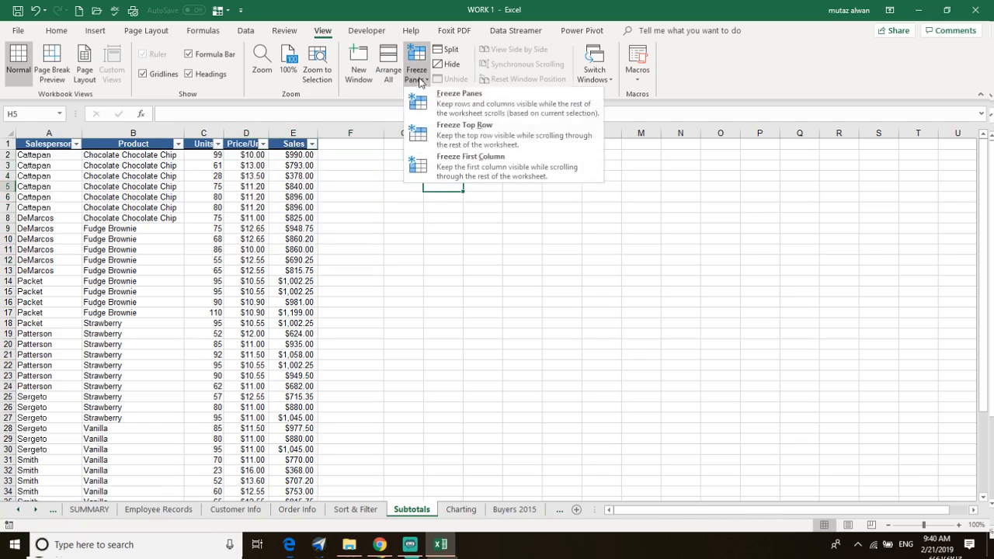
left_click(468, 143)
scroll(233, 198, "down", 13)
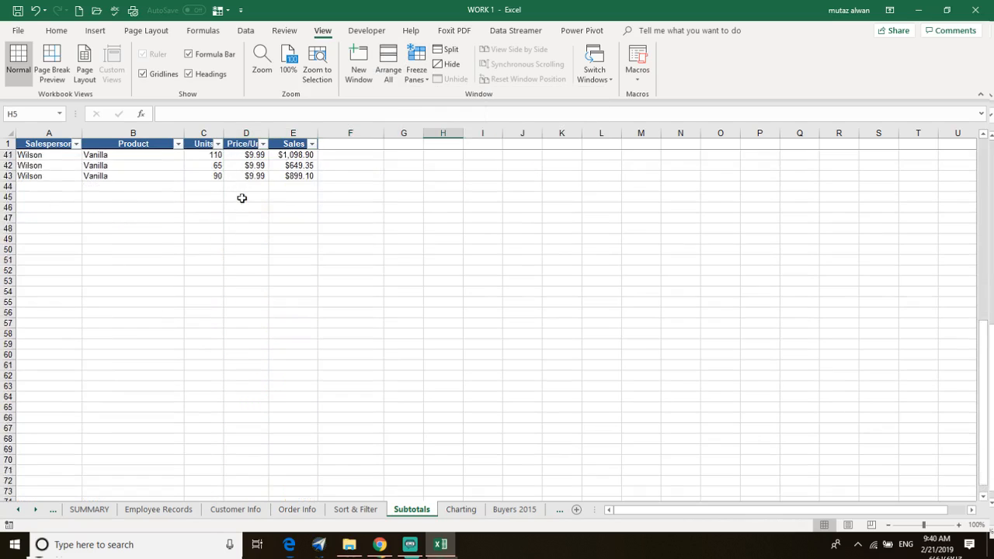
scroll(242, 199, "up", 6)
Examine the sort and filter options of the Units and Salesperson headers without applying any.
left_click(218, 144)
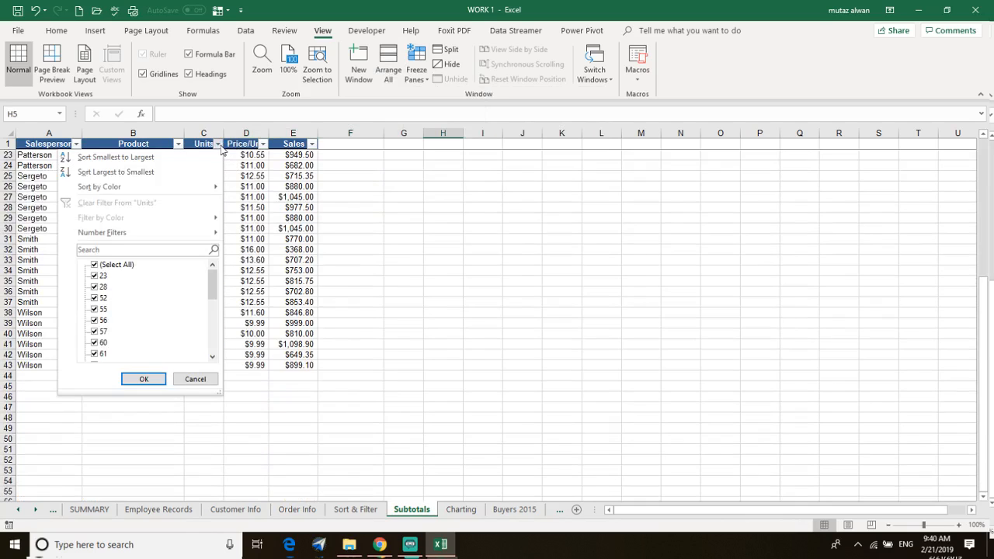
left_click(195, 379)
scroll(175, 255, "up", 7)
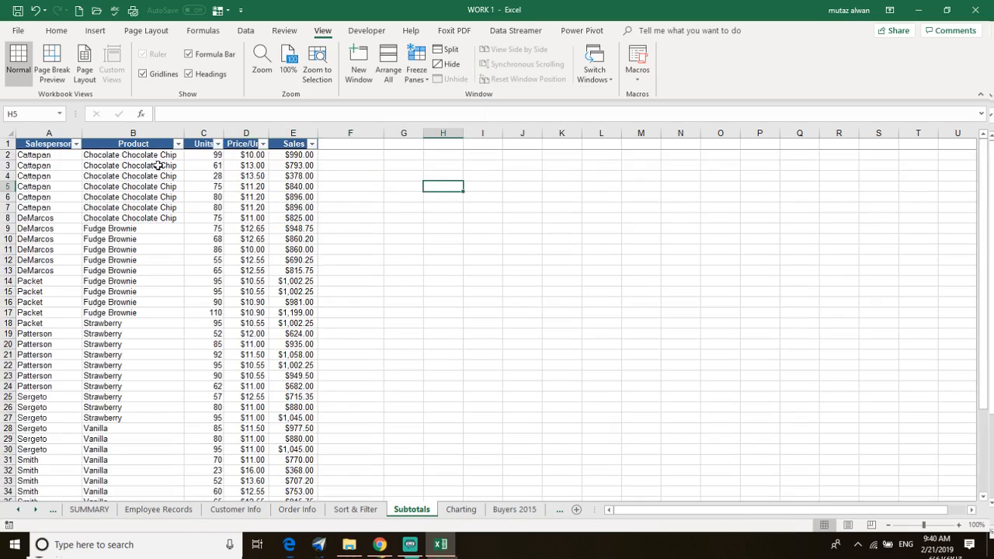
left_click(77, 144)
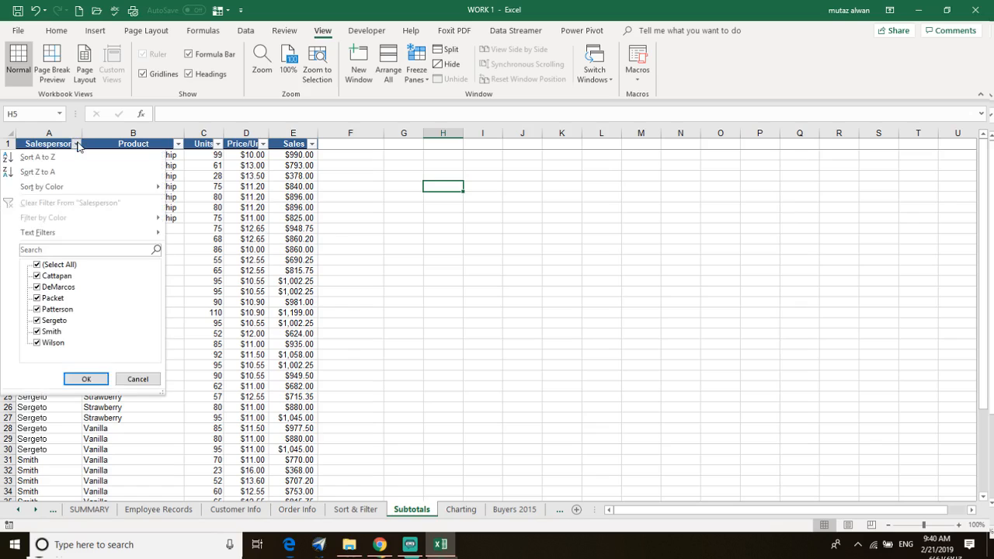
left_click(142, 379)
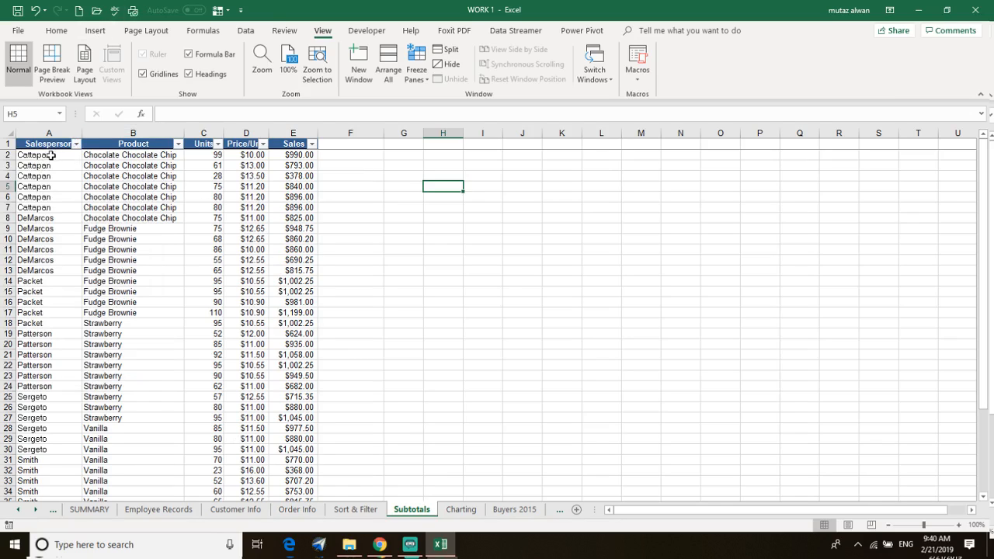
Format rows 2, 4, 6, 8, 10, 12, 14, 15 and 17 with font size 11 and a gray fill.
left_click(50, 155)
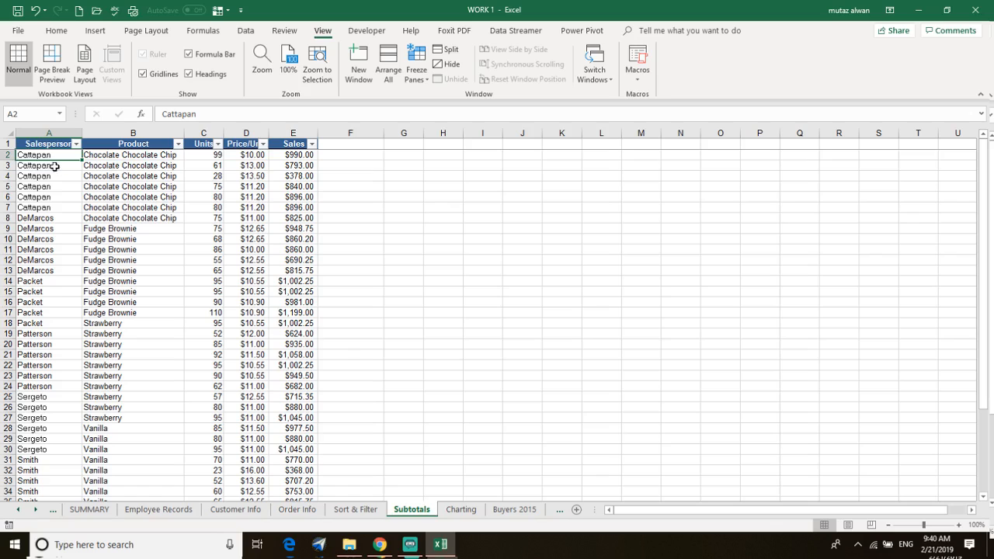
left_click(8, 154)
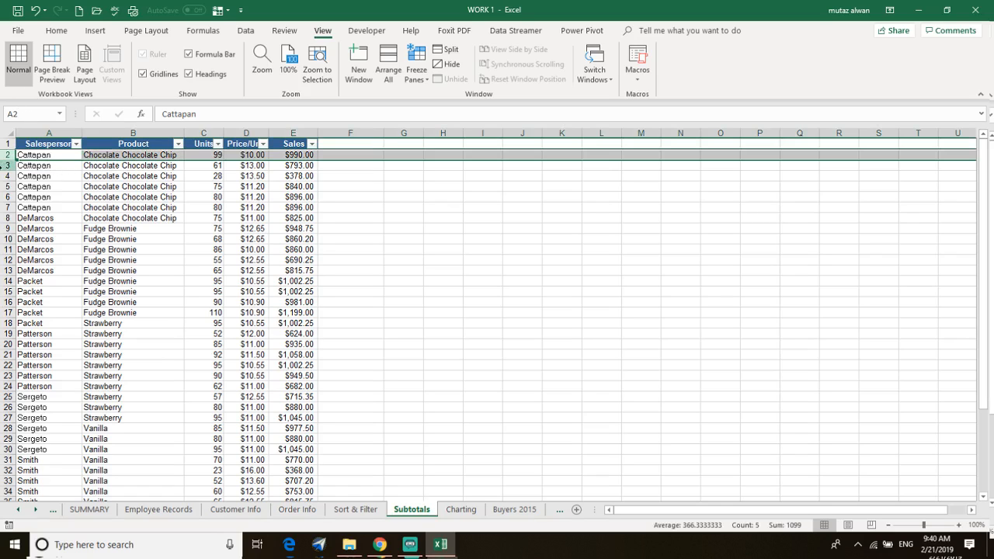
left_click(8, 176, "ctrl")
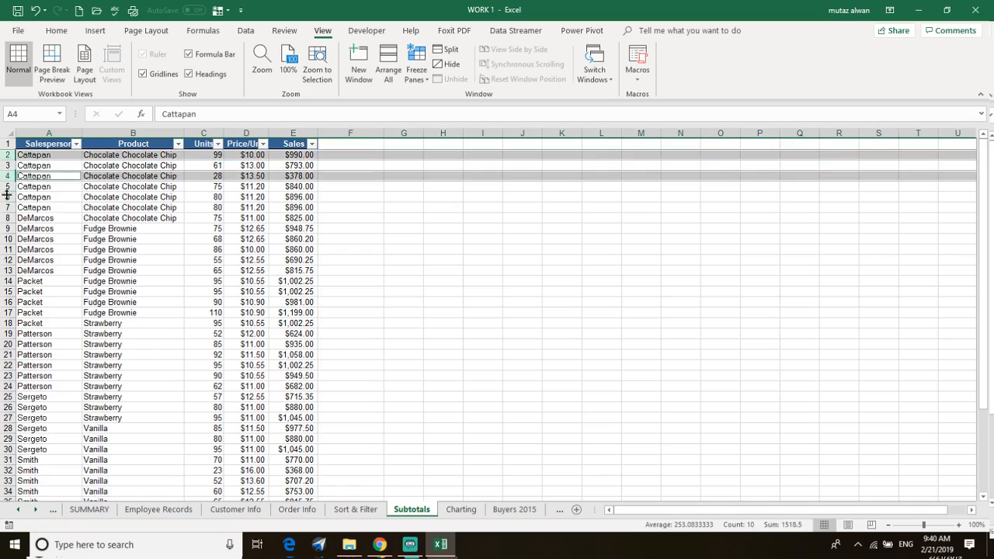
left_click(7, 196, "ctrl")
left_click(8, 217, "ctrl")
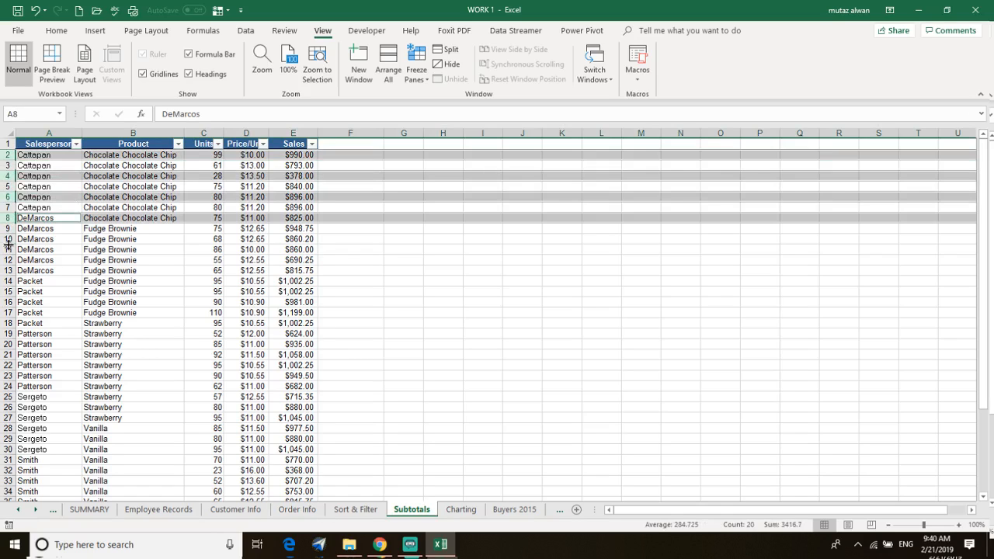
left_click(7, 238, "ctrl")
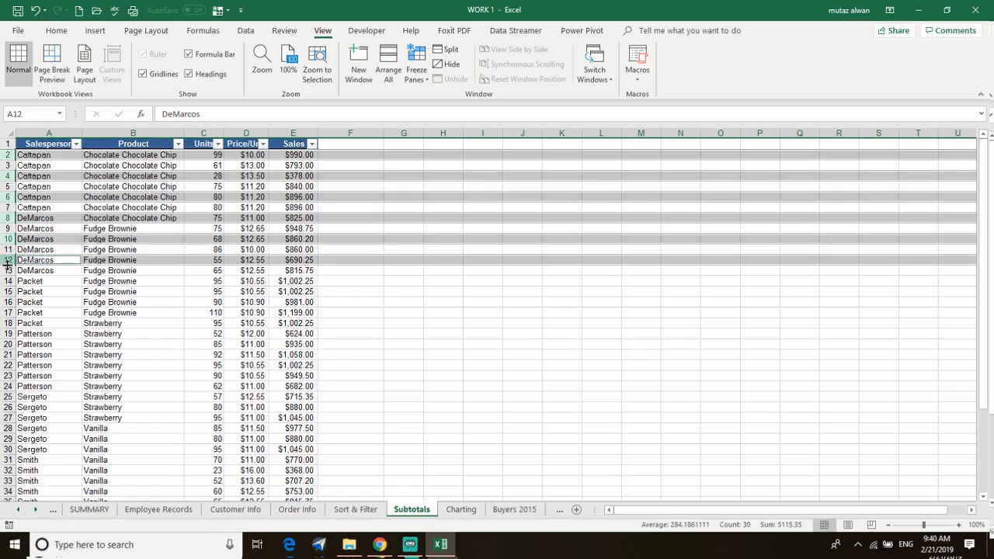
left_click(7, 259, "ctrl")
left_click(7, 280, "ctrl")
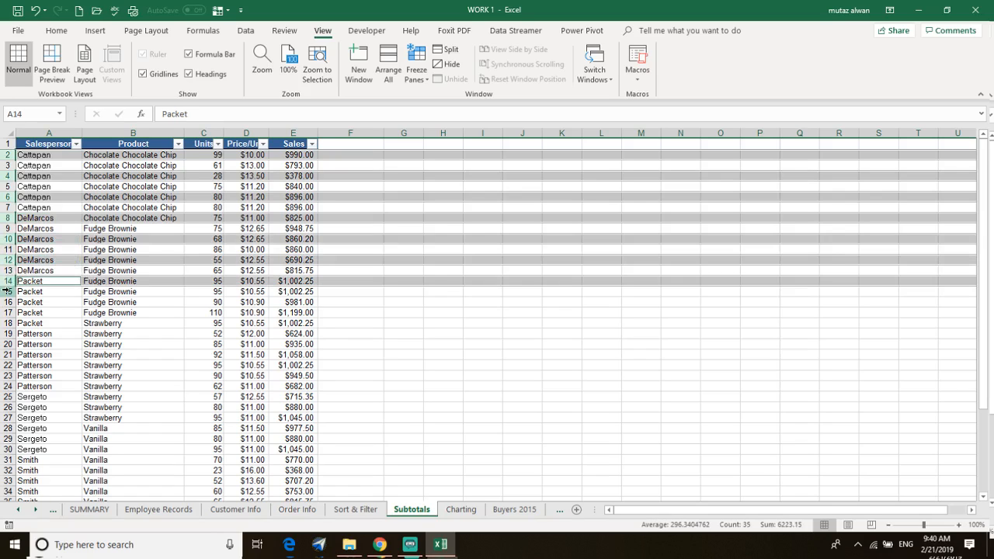
left_click(7, 291, "ctrl")
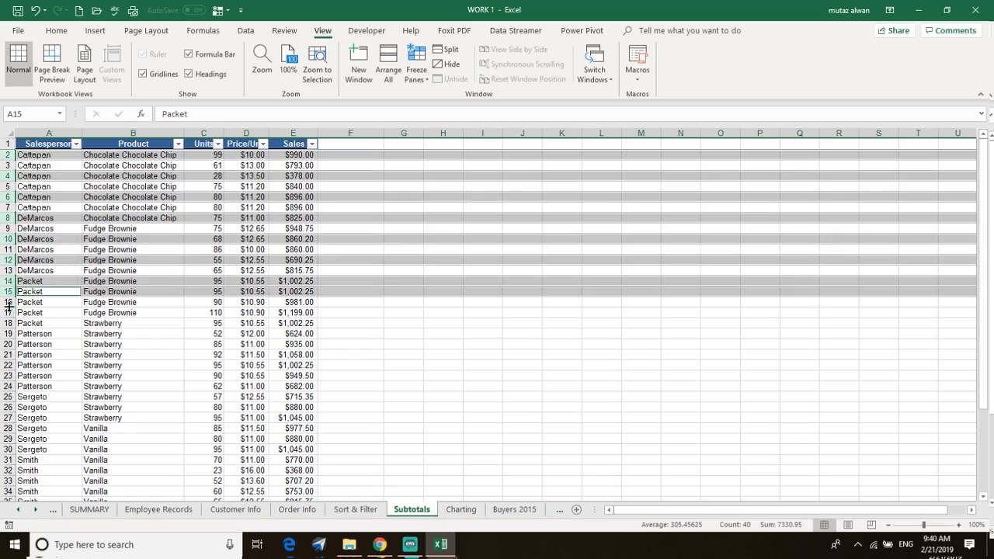
left_click(5, 312, "ctrl")
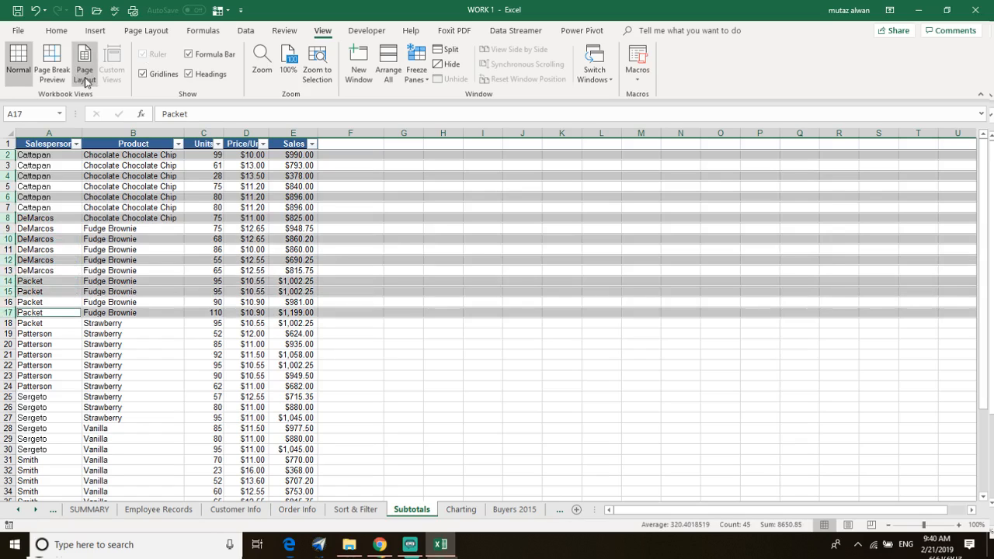
left_click(51, 31)
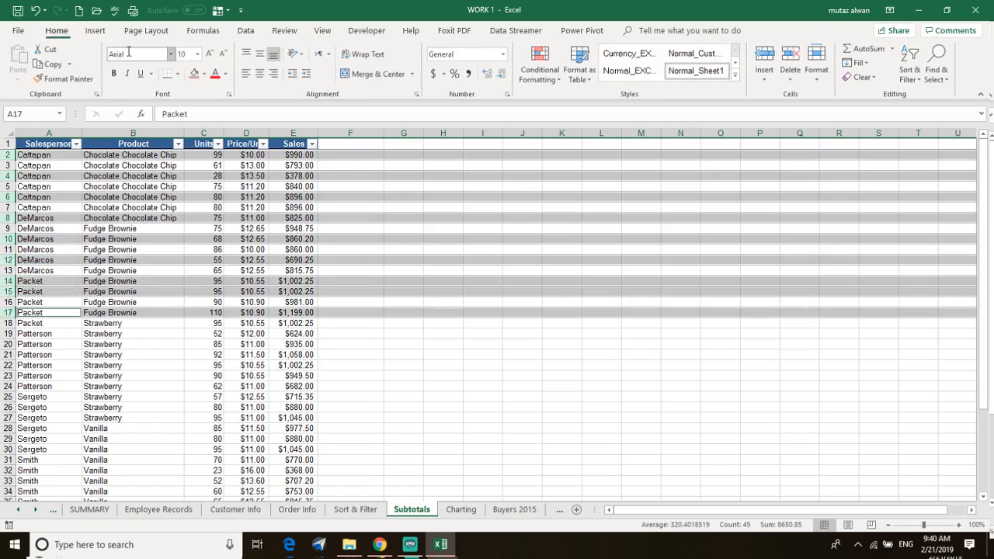
left_click(208, 54)
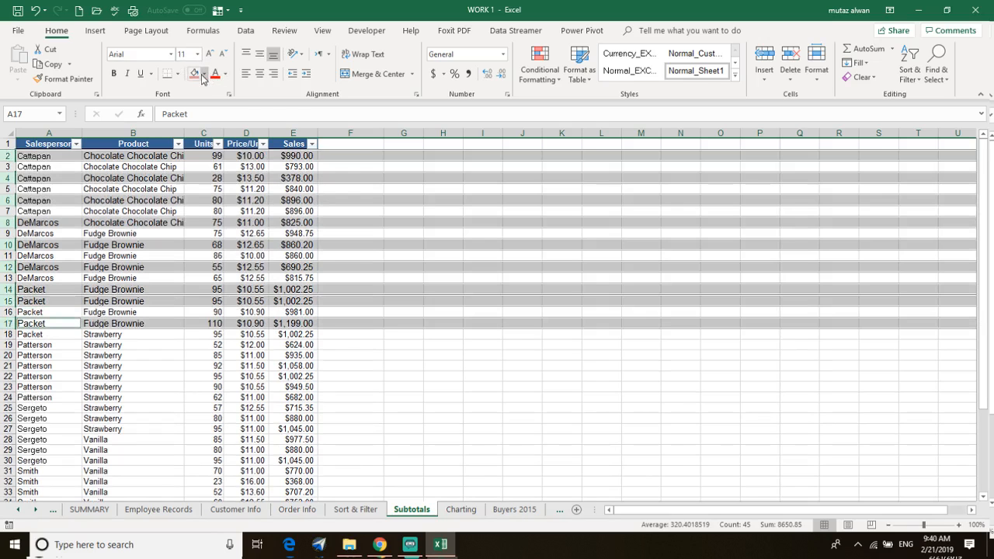
left_click(203, 74)
left_click(195, 122)
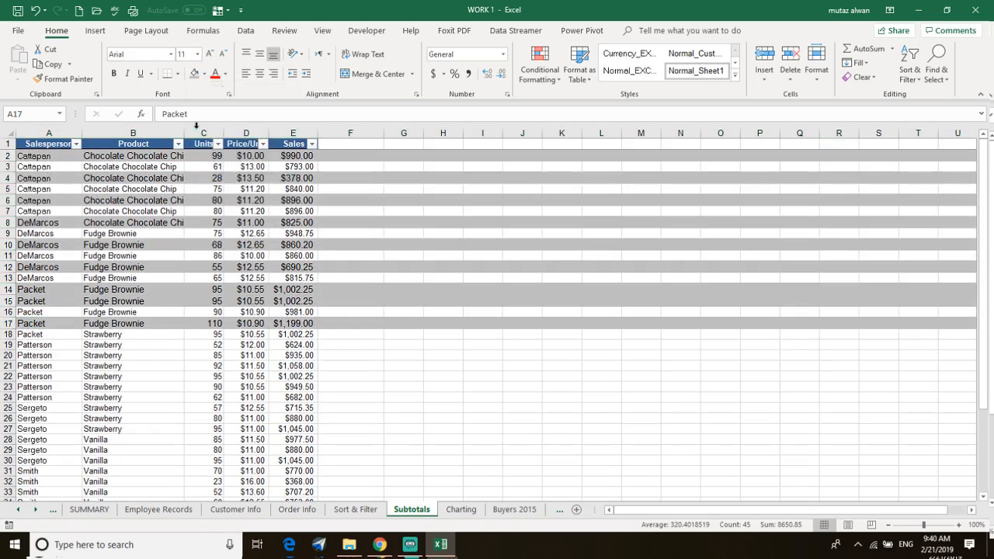
left_click(396, 375)
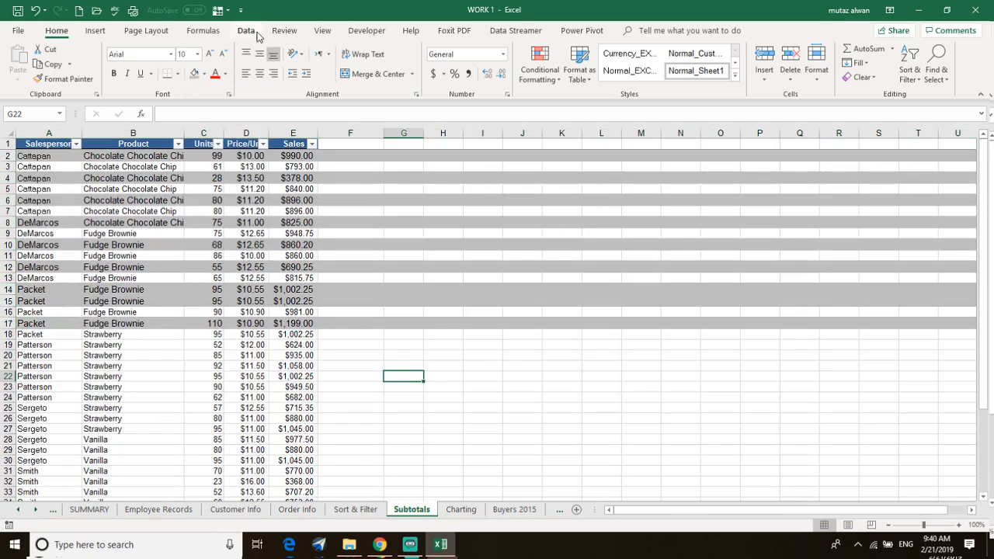
Locate the sort commands and try an ascending and a descending sort from the empty cell G22.
left_click(95, 31)
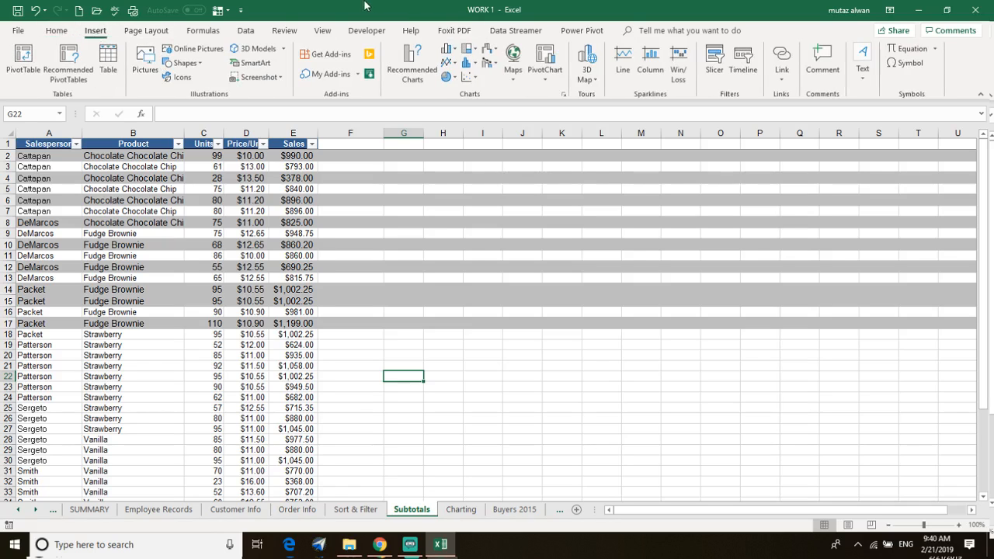
left_click(148, 33)
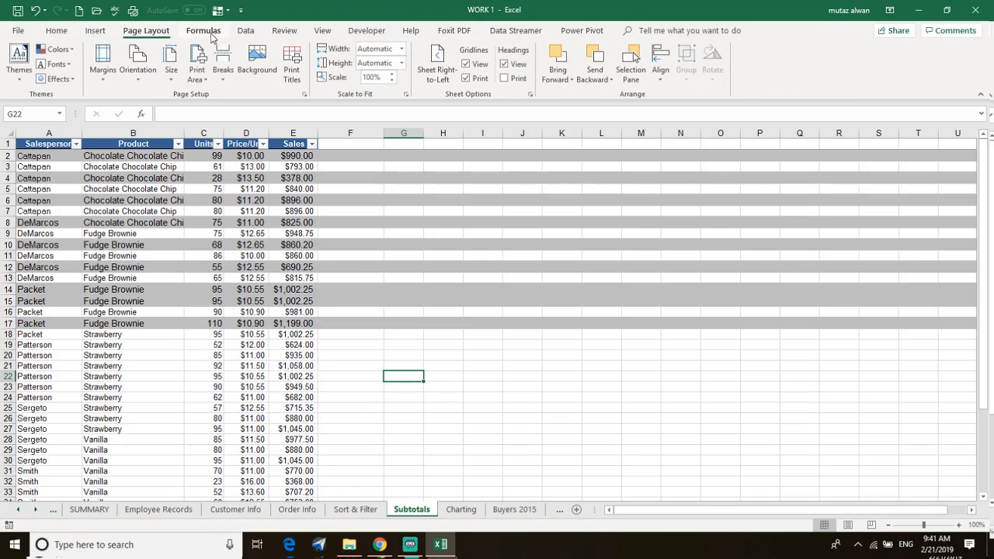
left_click(203, 33)
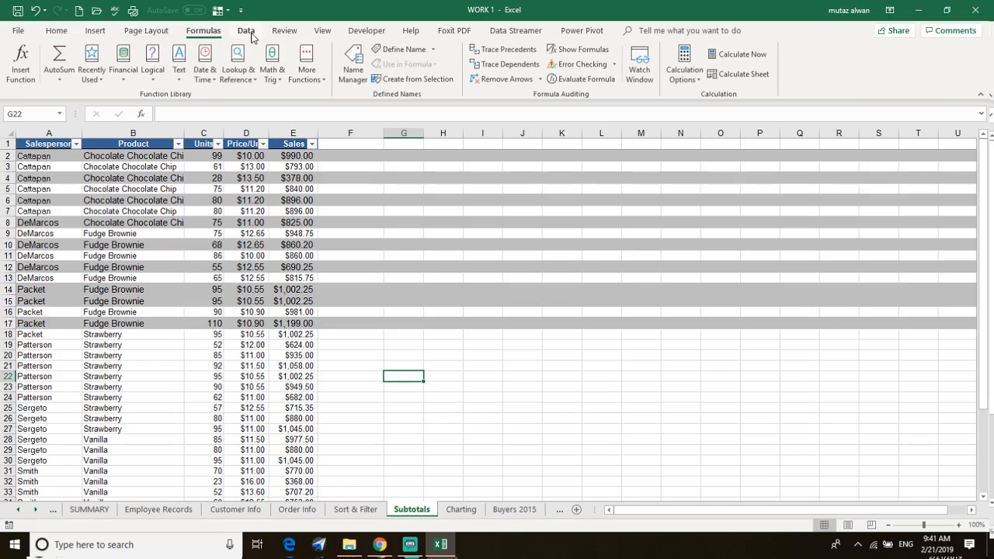
left_click(249, 33)
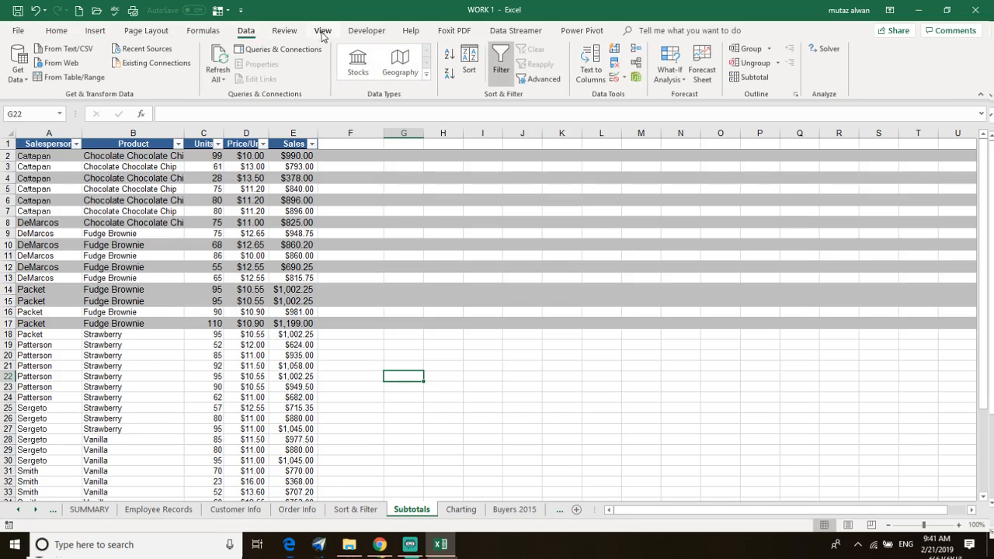
left_click(449, 54)
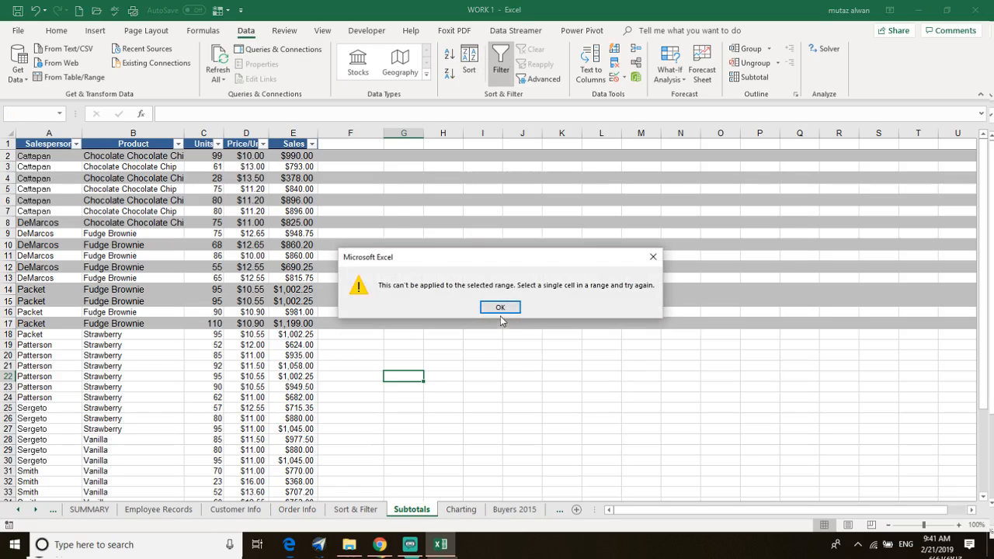
left_click(501, 308)
left_click(449, 77)
left_click(501, 307)
Select the whole sales table from Product cell B20, sort it by Product from Z to A, and look through the reordered rows.
left_click(155, 359)
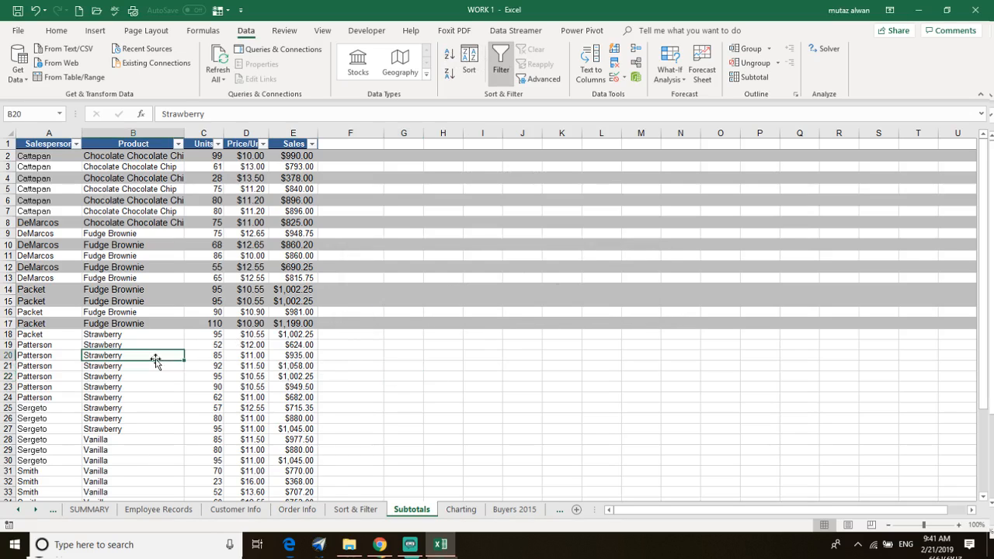
key("ctrl+a")
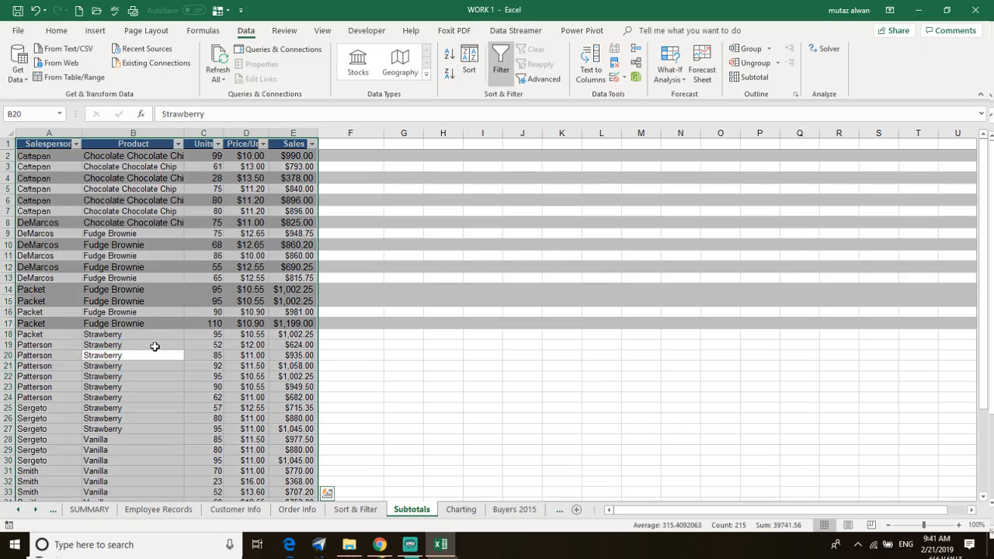
left_click(449, 71)
left_click(388, 396)
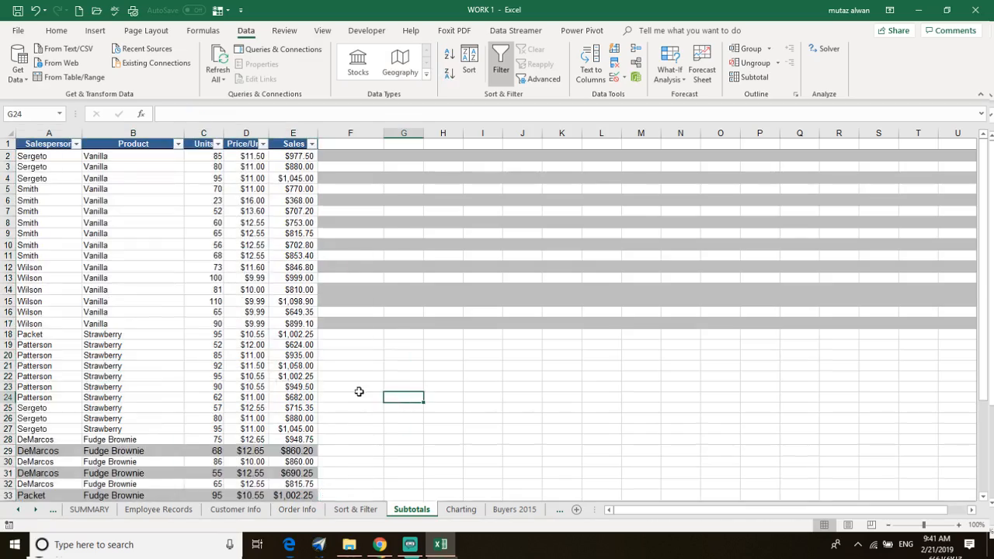
scroll(274, 347, "down", 7)
scroll(274, 347, "up", 3)
scroll(264, 366, "down", 4)
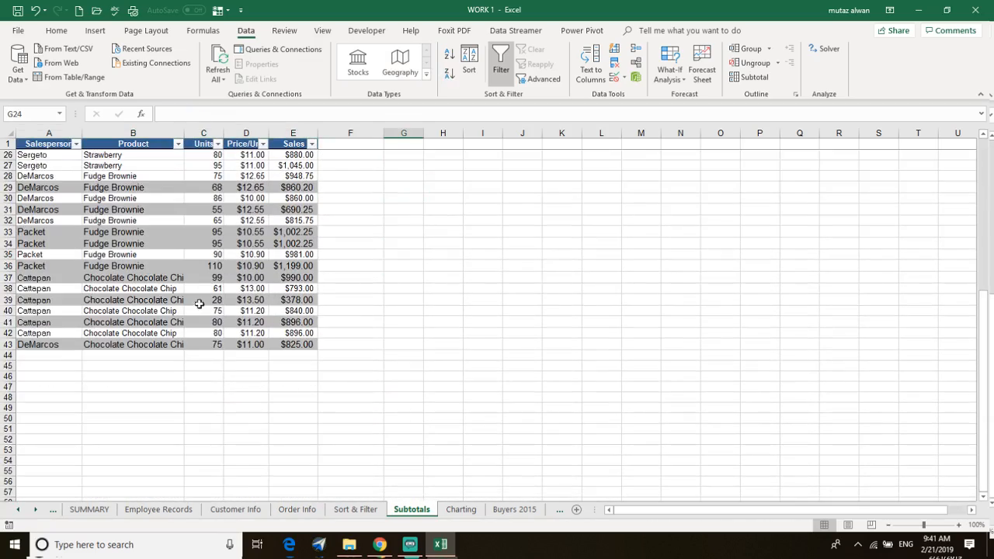
scroll(200, 303, "up", 8)
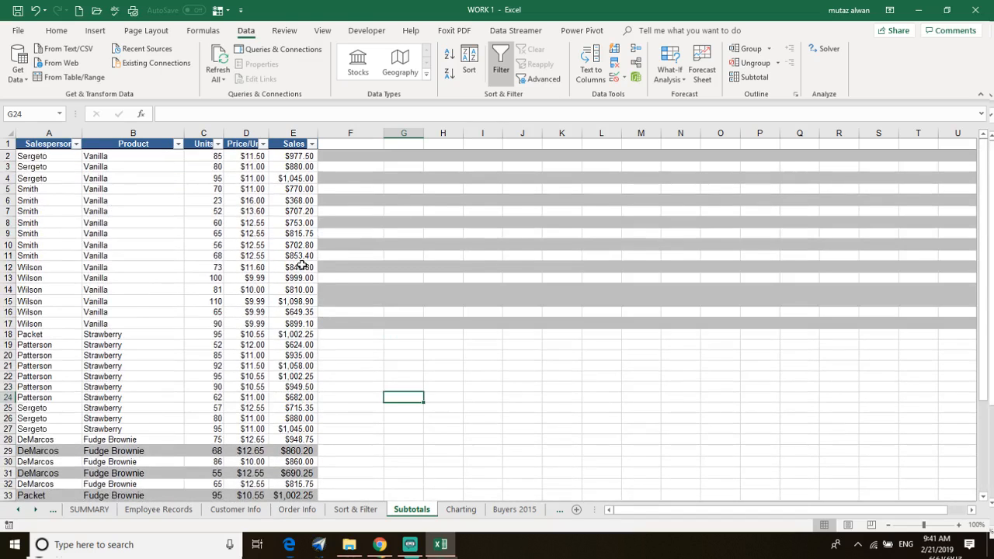
Review the sorted rows and undo the Product sort, the gray row formatting and the header filters on the Subtotals sheet.
scroll(254, 268, "down", 4)
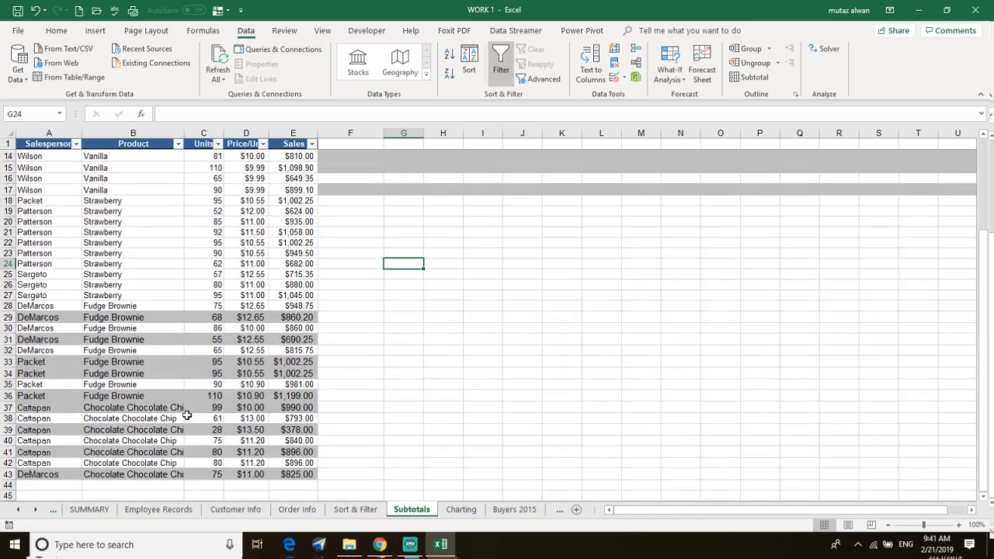
scroll(310, 409, "up", 4)
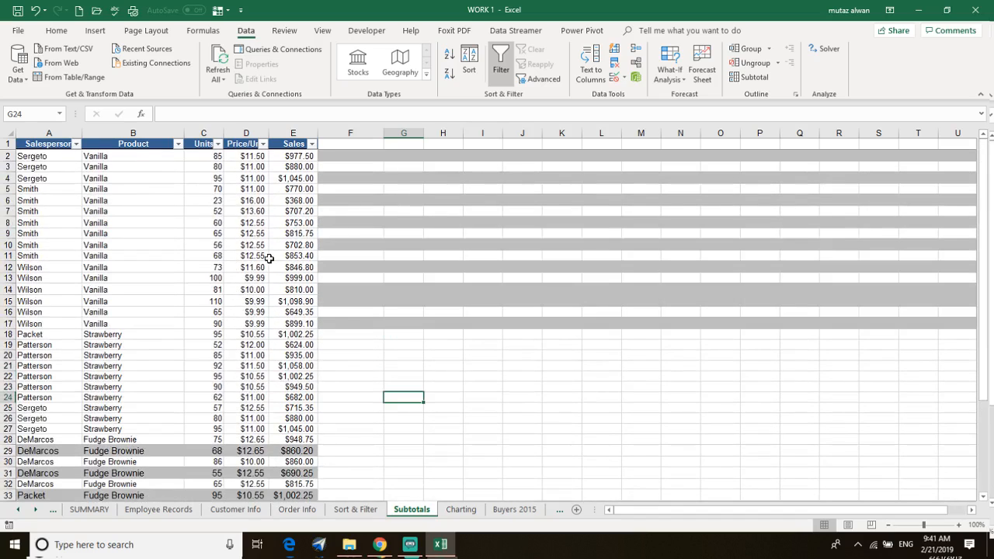
key("ctrl+z")
key("ctrl+z")
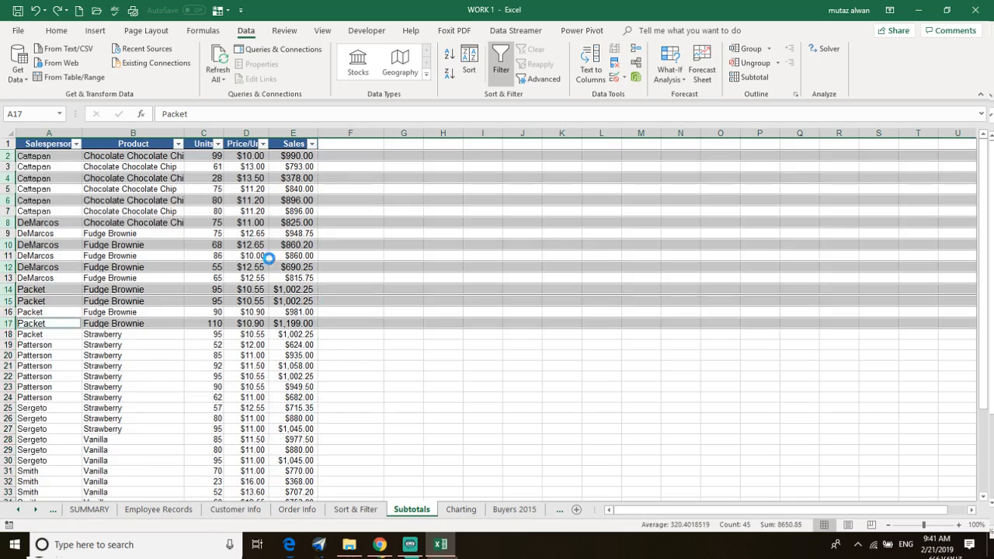
key("ctrl+z")
key("ctrl+z")
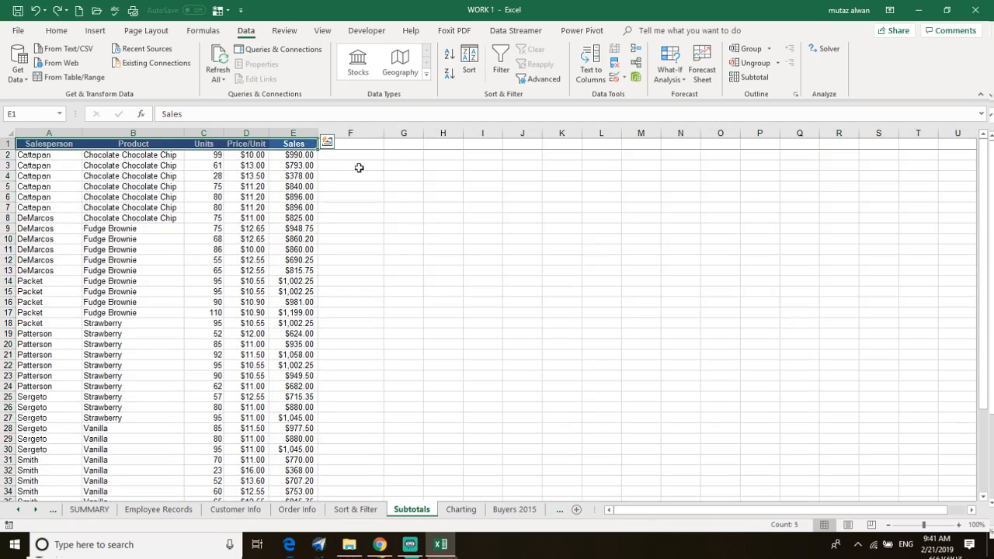
left_click(373, 206)
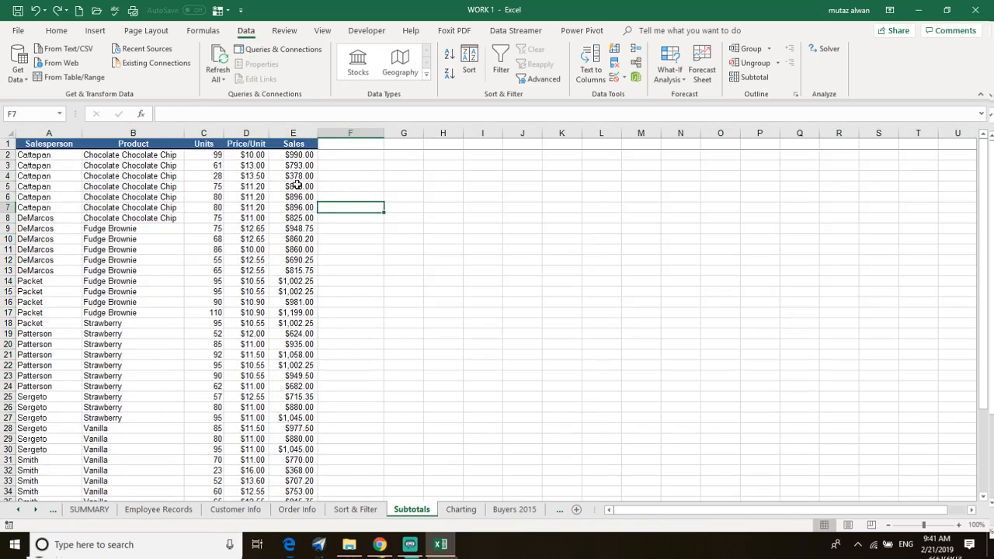
left_click(325, 147)
left_click_drag(318, 146, 295, 147)
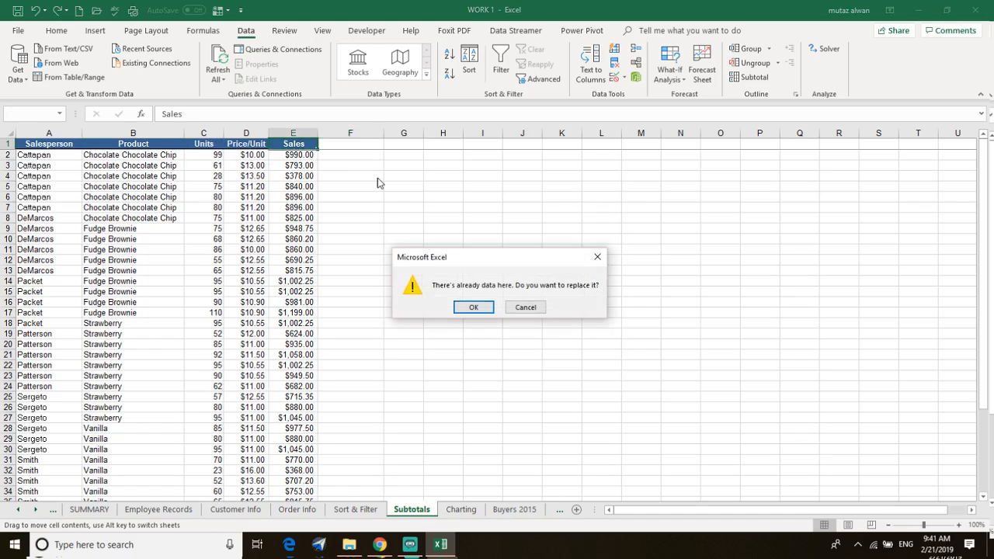
left_click(526, 307)
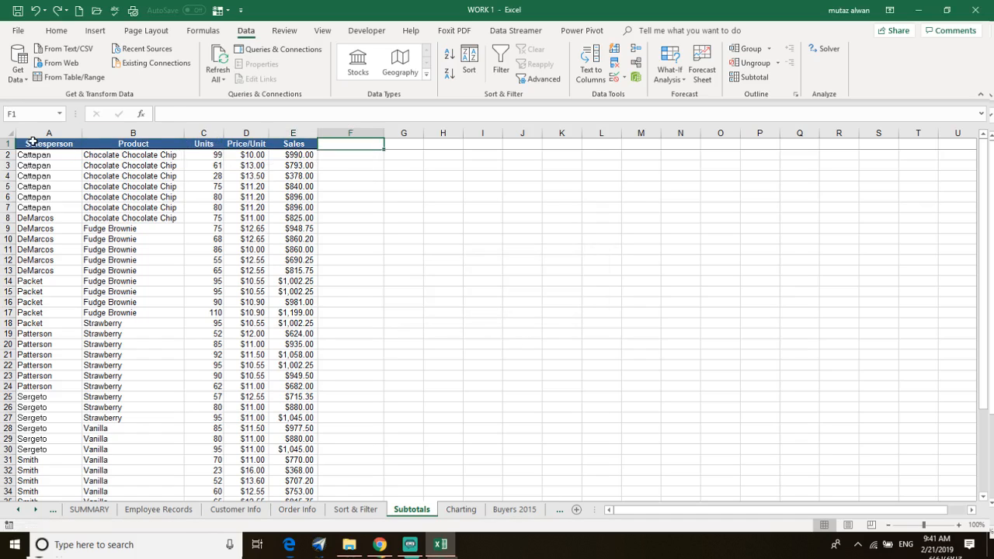
Select the header cells A1:E1 and freeze the top row of the Subtotals sheet.
left_click_drag(27, 143, 318, 144)
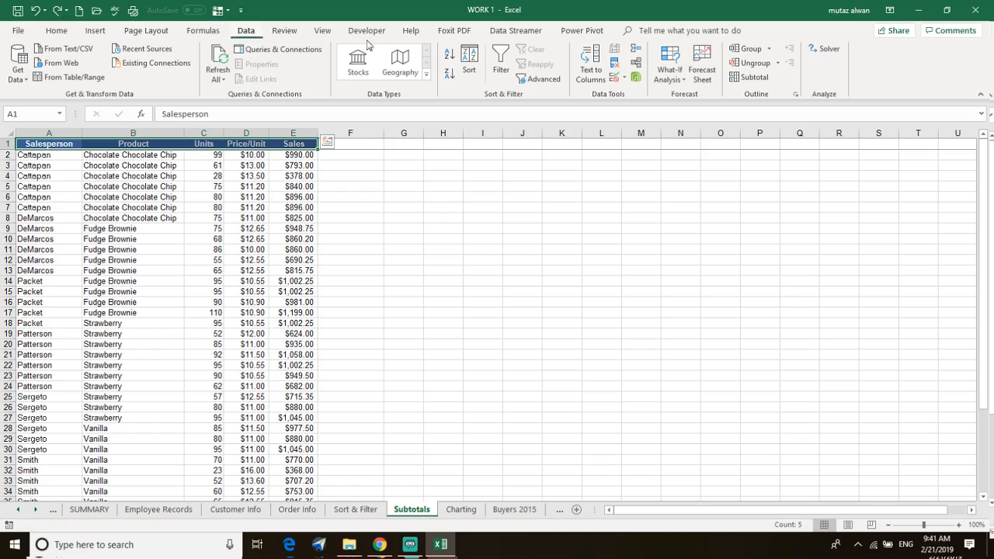
left_click(323, 31)
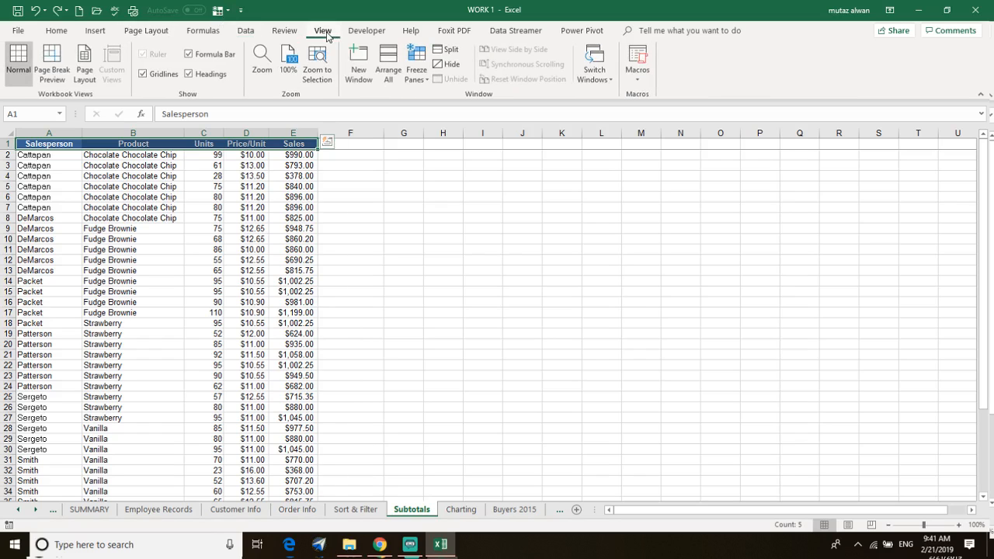
left_click(424, 75)
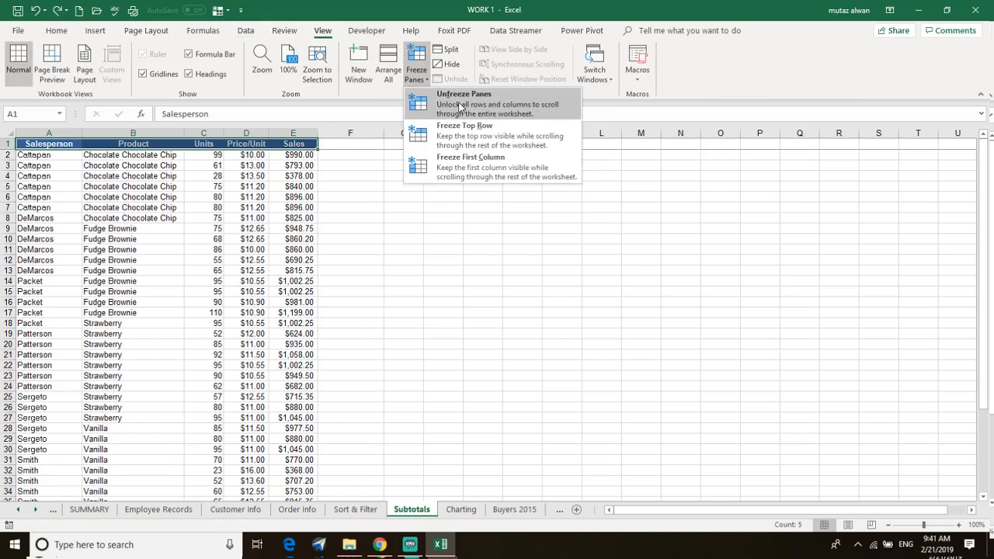
left_click(463, 131)
left_click(357, 199)
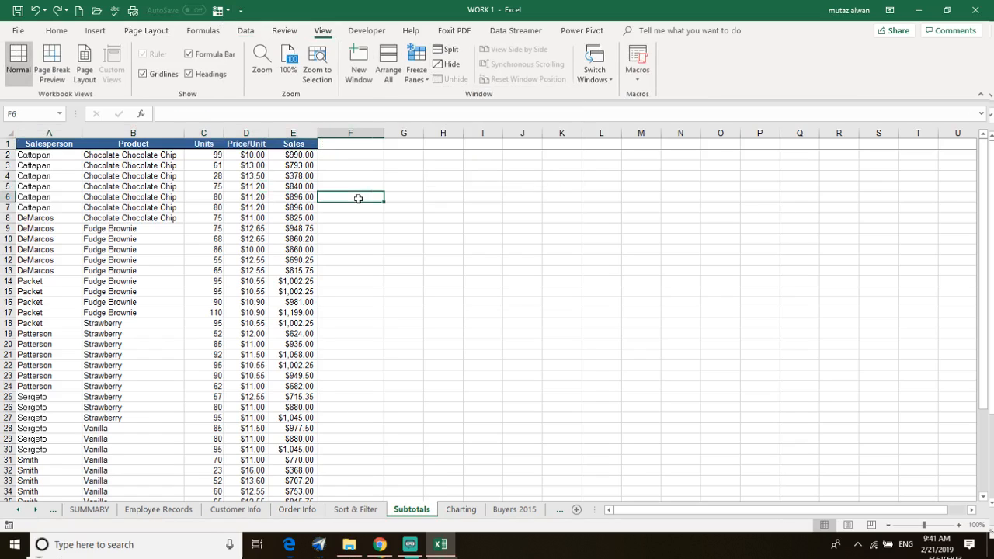
Add filters to the header cells from Salesperson to Sales in row 1.
left_click_drag(315, 145, 31, 144)
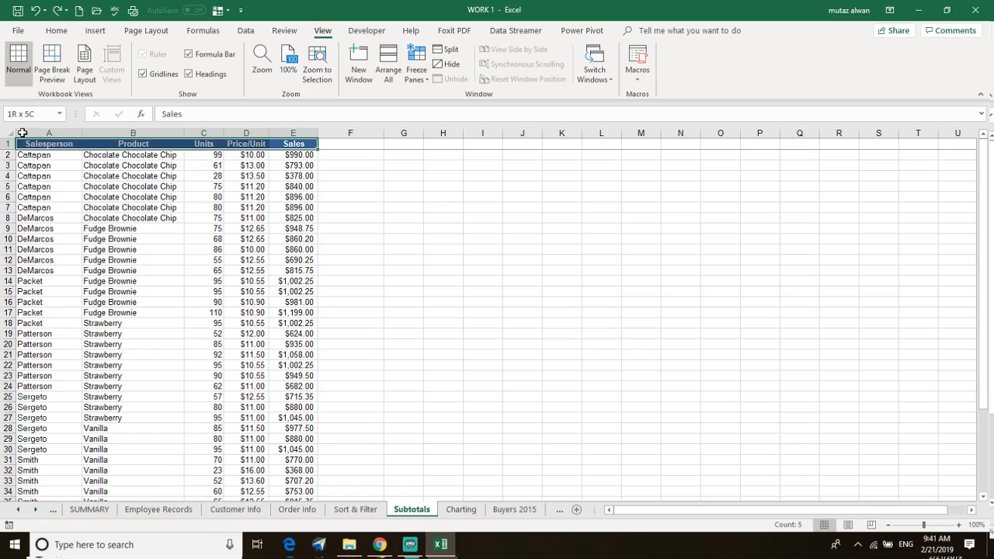
left_click(208, 35)
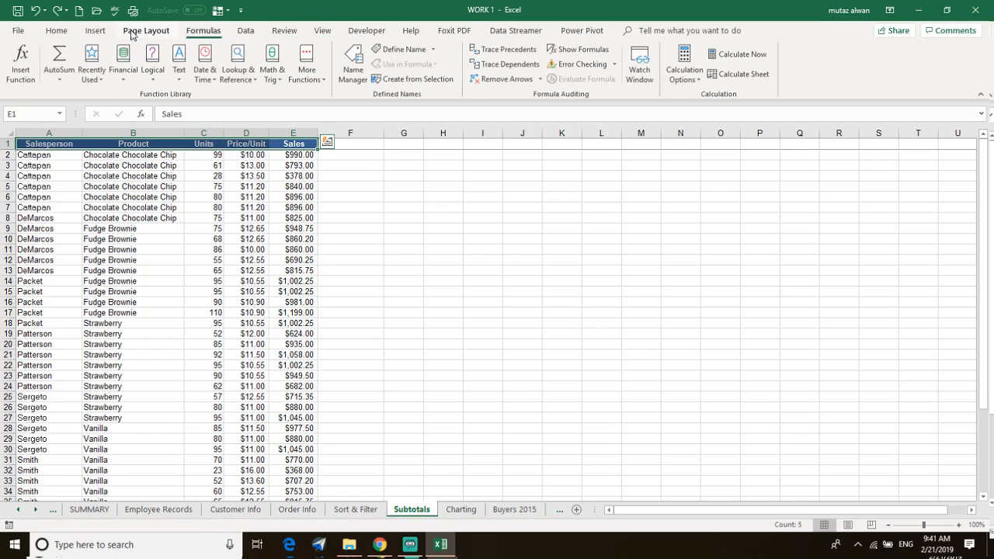
left_click(56, 33)
left_click(94, 33)
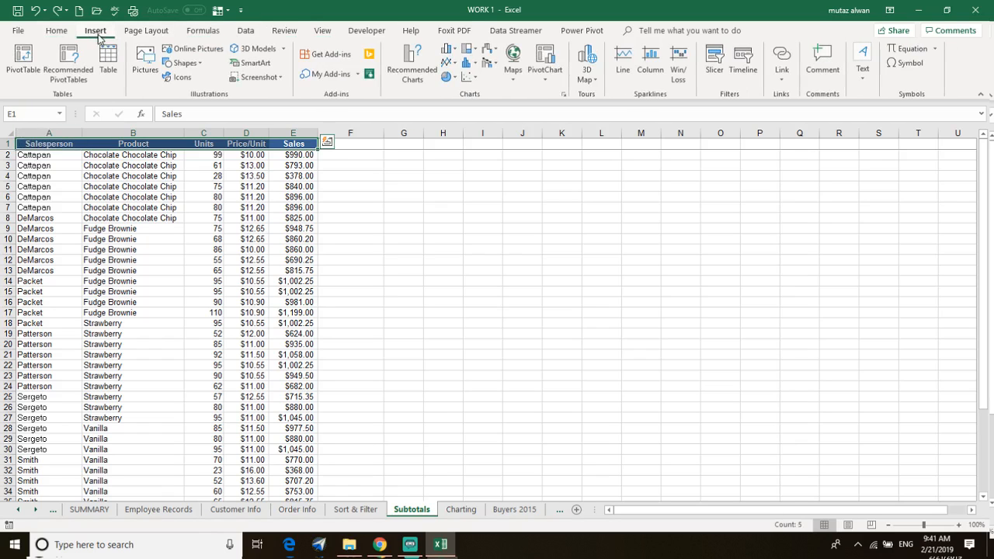
left_click(146, 32)
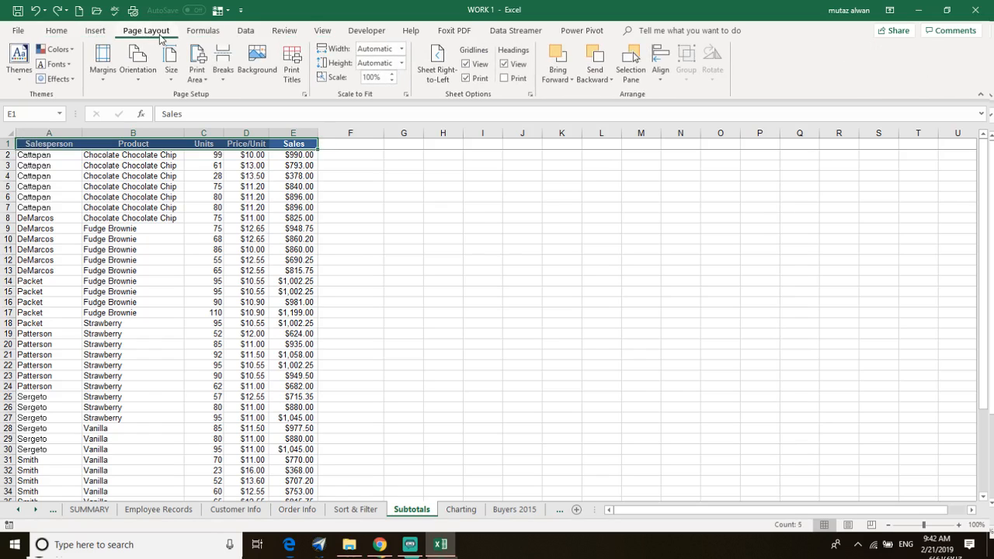
left_click(200, 34)
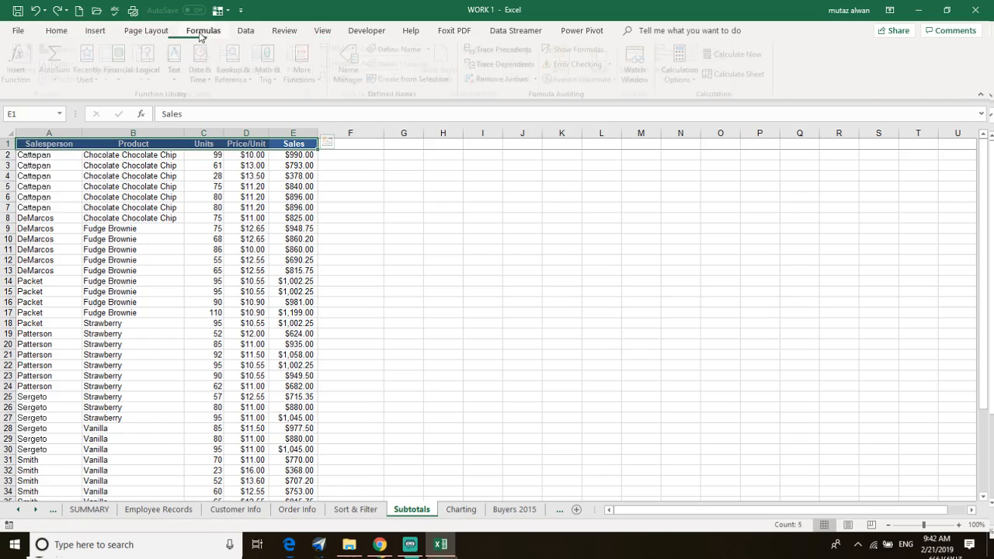
left_click(247, 36)
left_click(500, 62)
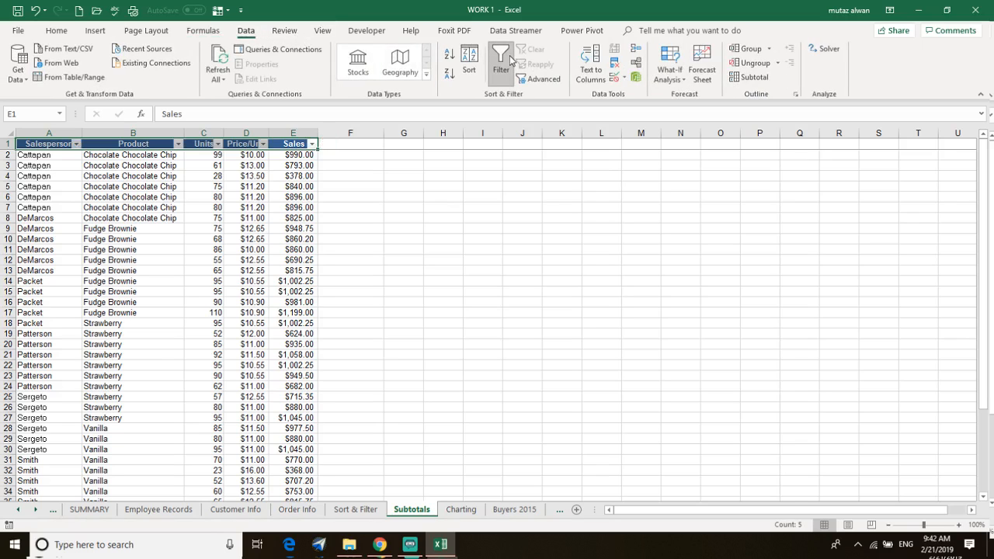
left_click(379, 208)
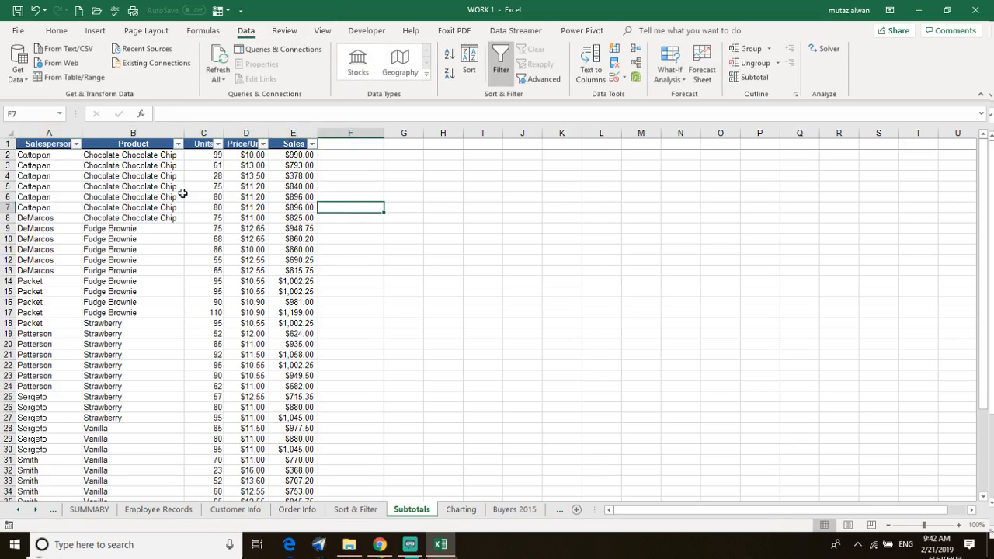
Select the whole sales table, including its headers, starting from Product cell B8.
left_click(120, 217)
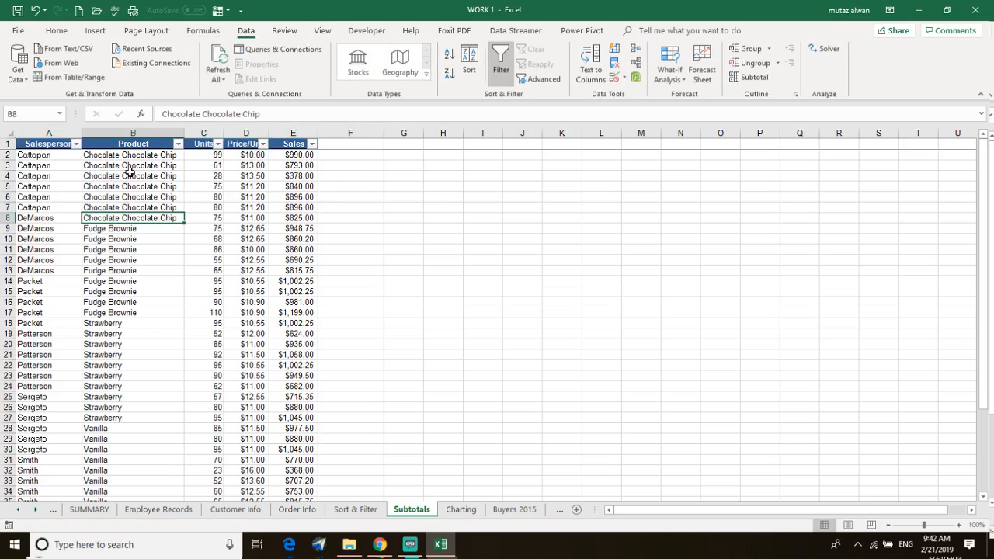
key("ctrl+a")
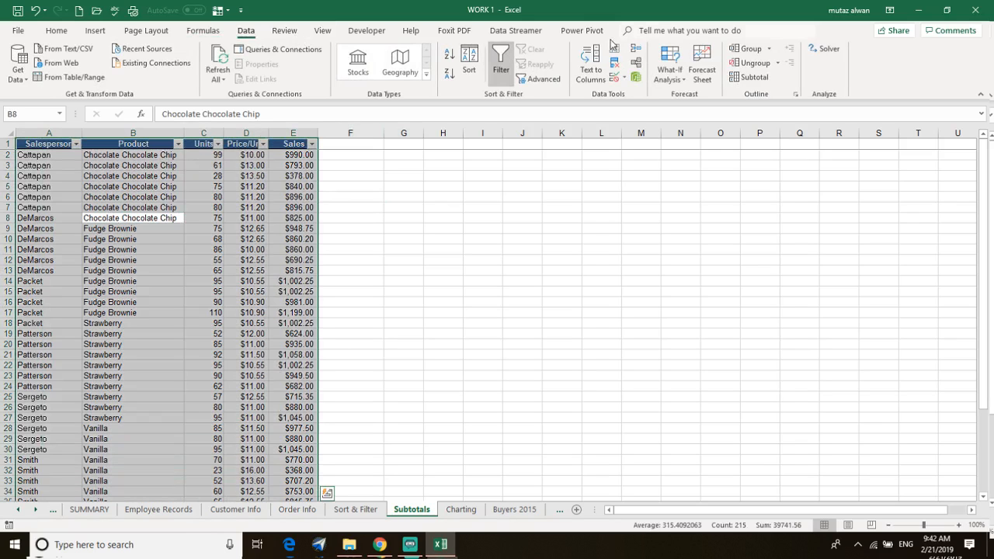
left_click(56, 30)
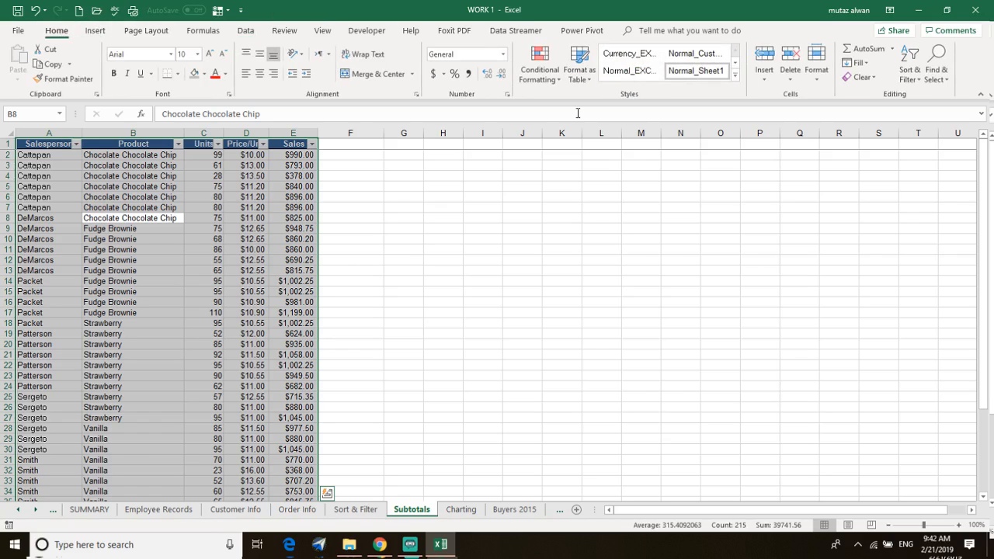
left_click(587, 81)
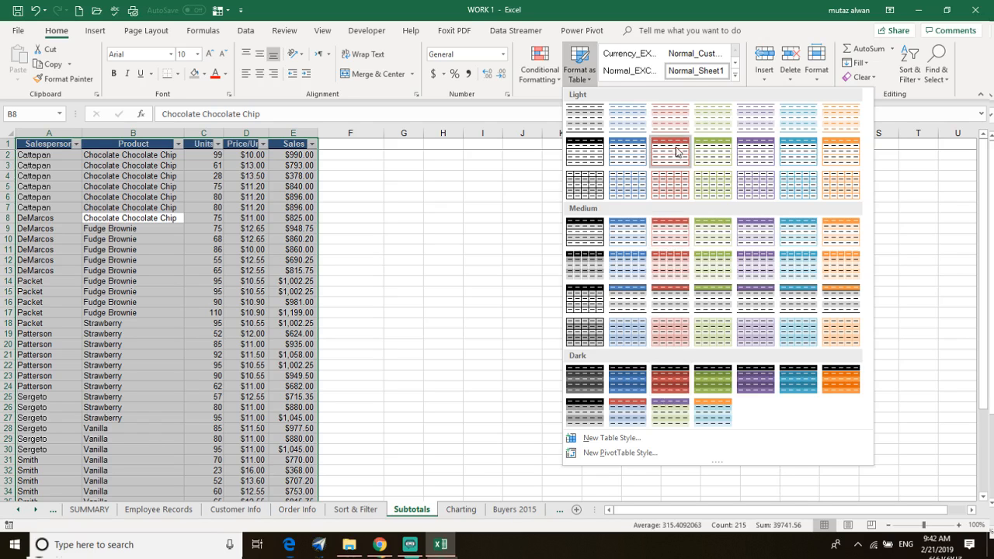
left_click(635, 120)
scroll(468, 306, "down", 3)
left_click(469, 306)
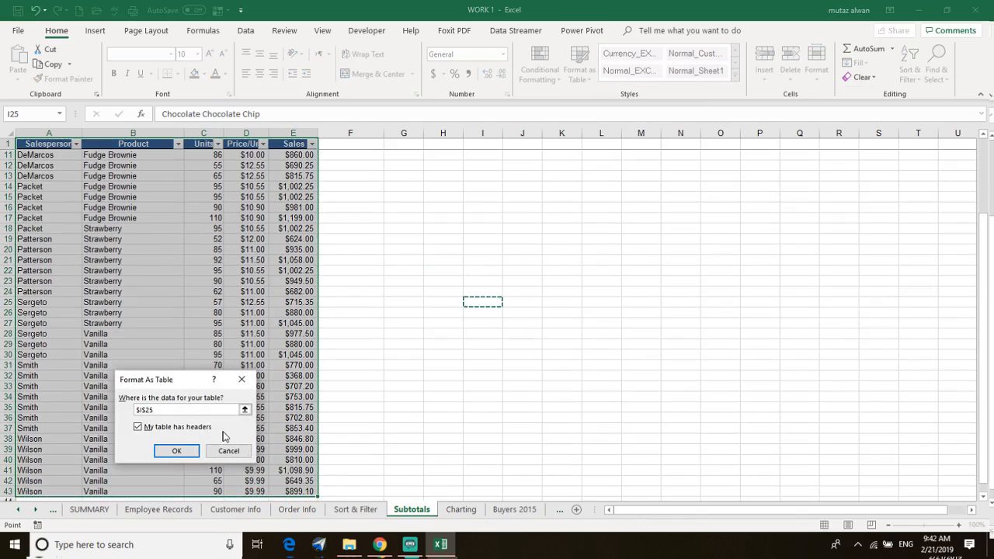
left_click(228, 450)
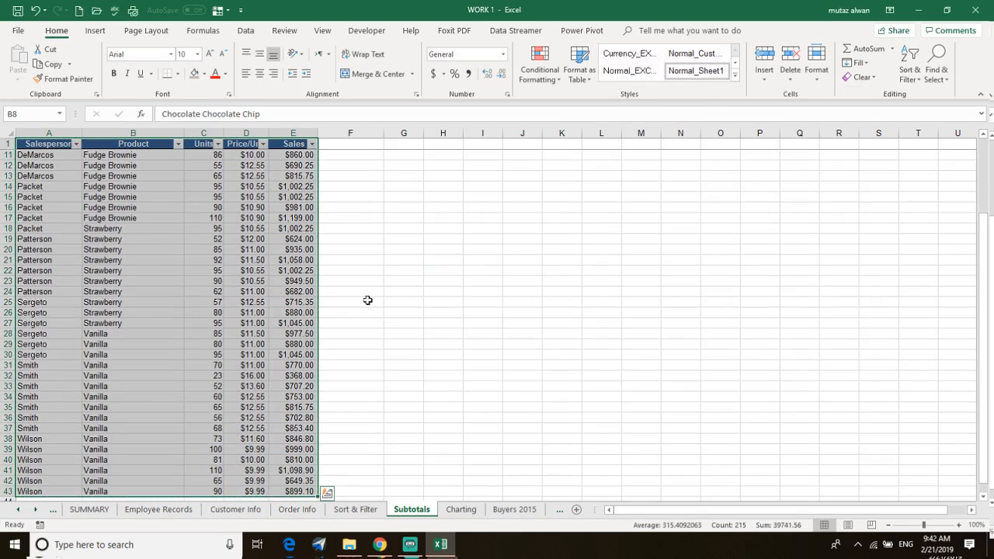
Format the range A1:E43 as a table with headers in a light blue banded style and look through its rows.
left_click(576, 76)
left_click(622, 124)
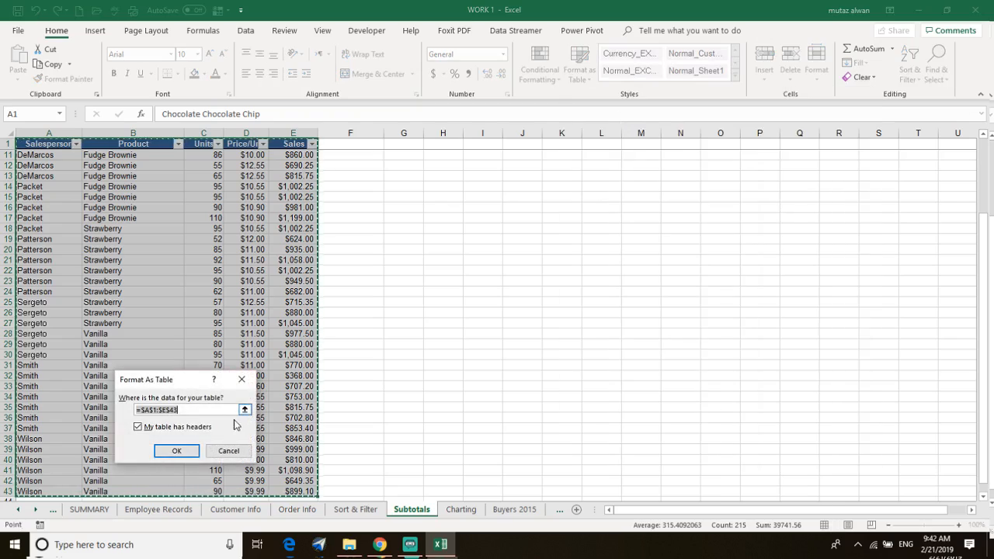
left_click(177, 451)
left_click(424, 278)
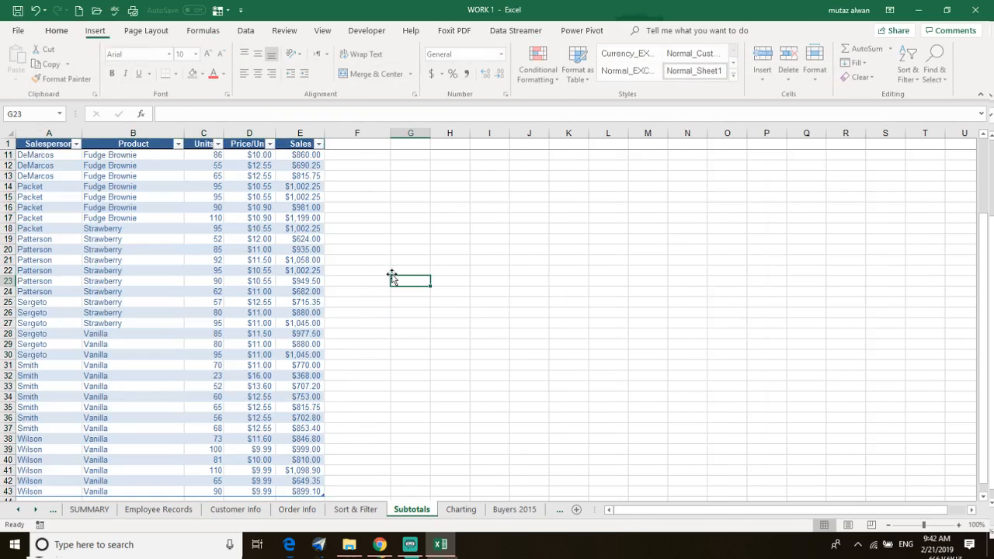
scroll(250, 249, "down", 4)
scroll(228, 302, "up", 7)
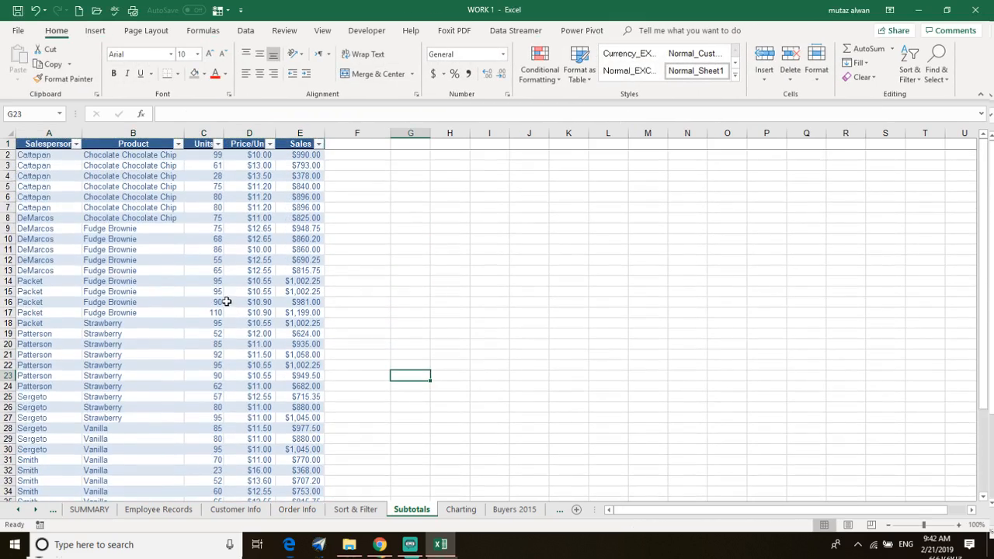
Select all the table data from Units cell C9 and examine the Units sort and filter options without applying any.
left_click(109, 146)
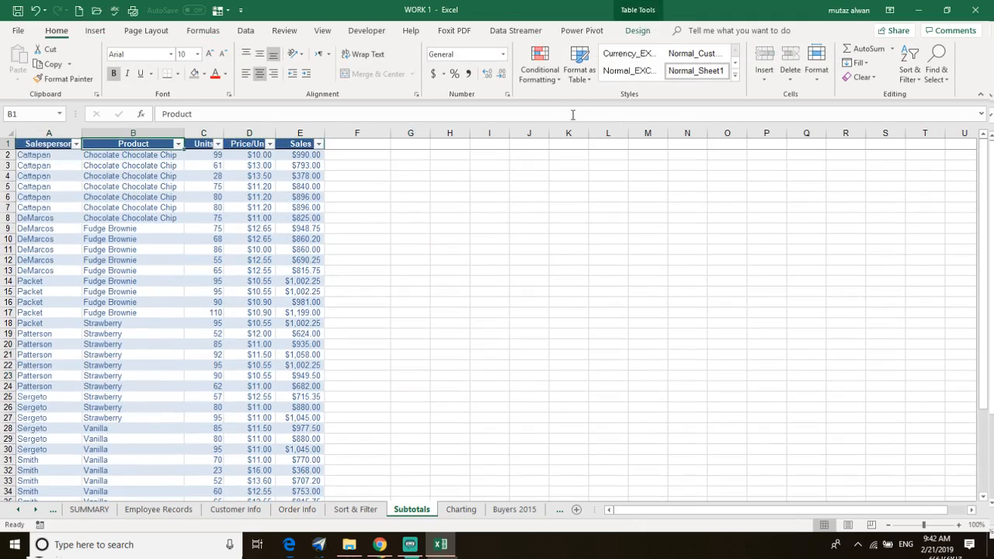
left_click(196, 227)
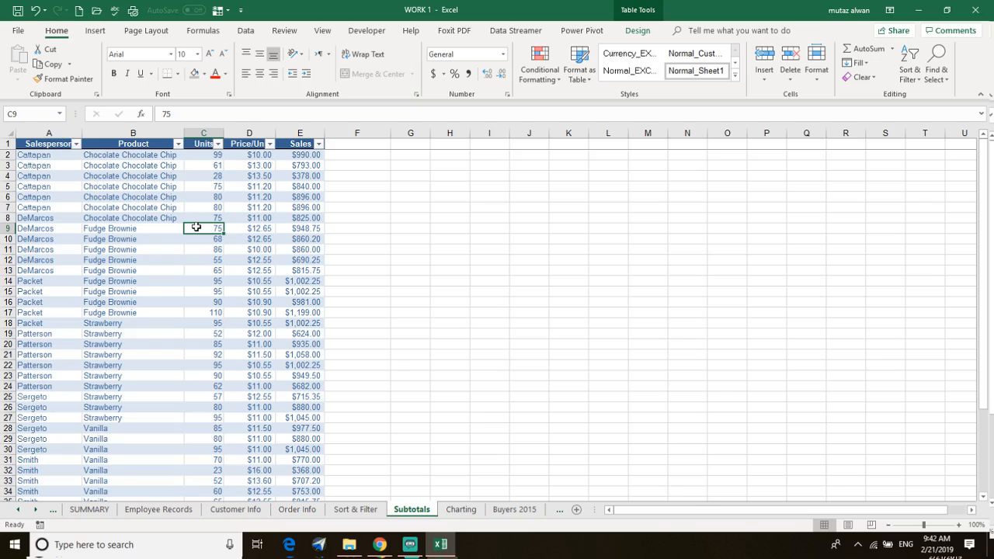
key("ctrl+a")
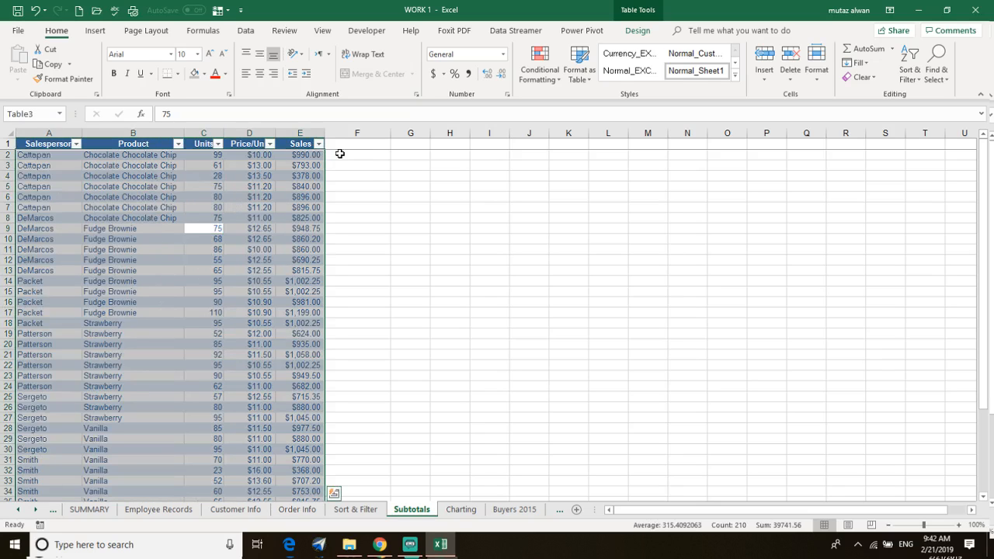
left_click(218, 146)
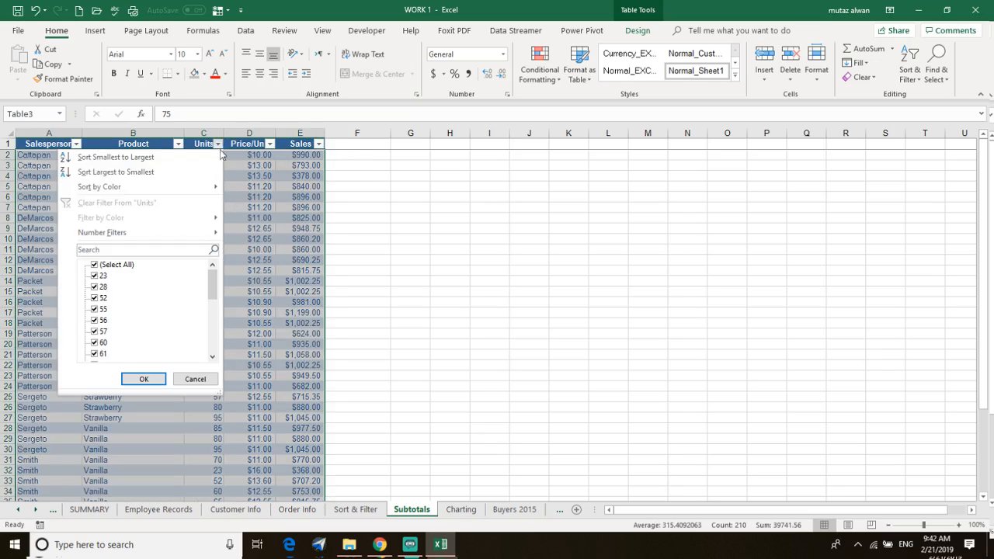
left_click(195, 380)
left_click(394, 155)
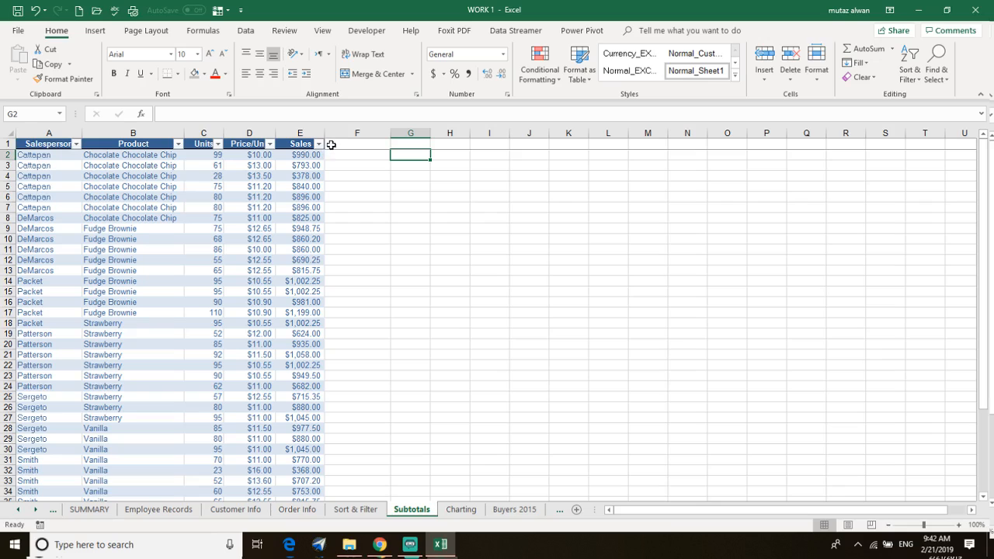
Apply Freeze Top Row to keep the formatted table's header row in place while scrolling.
left_click(322, 31)
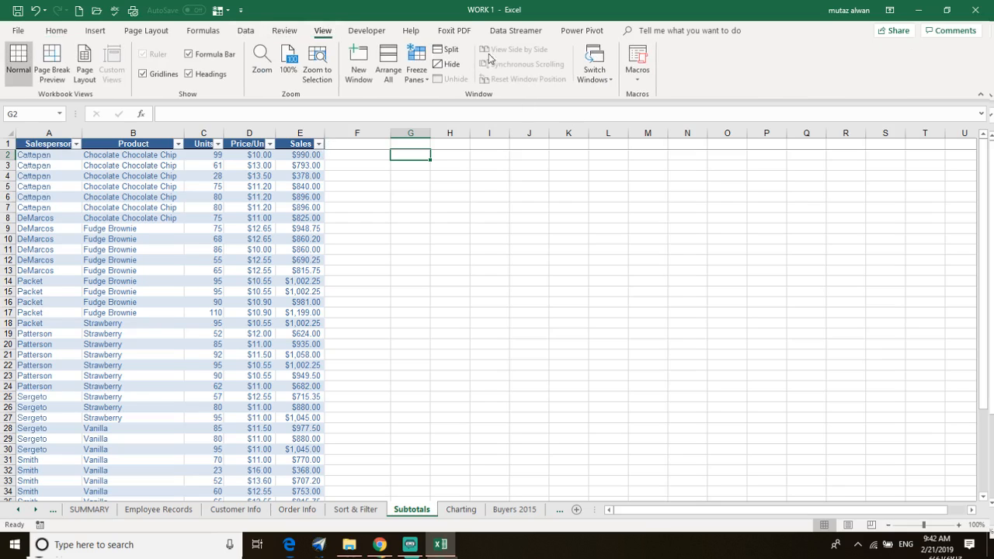
left_click(417, 71)
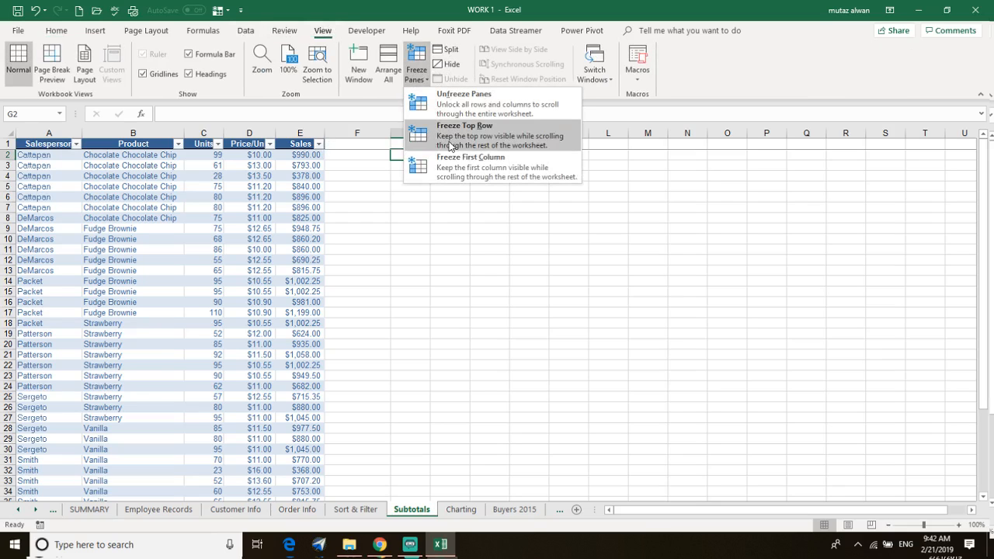
left_click(456, 130)
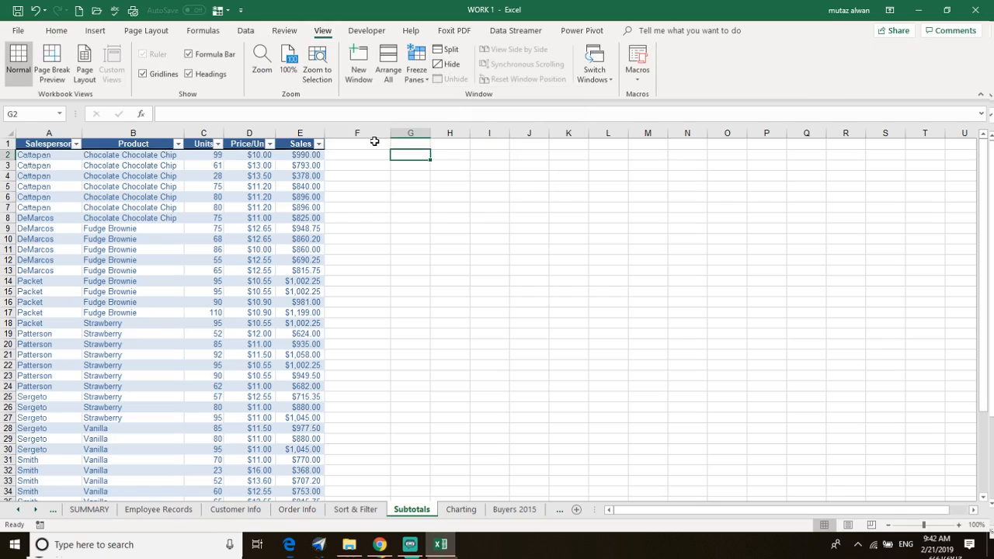
Unfreeze the top row and scroll through the formatted table's rows.
left_click(417, 72)
left_click(362, 182)
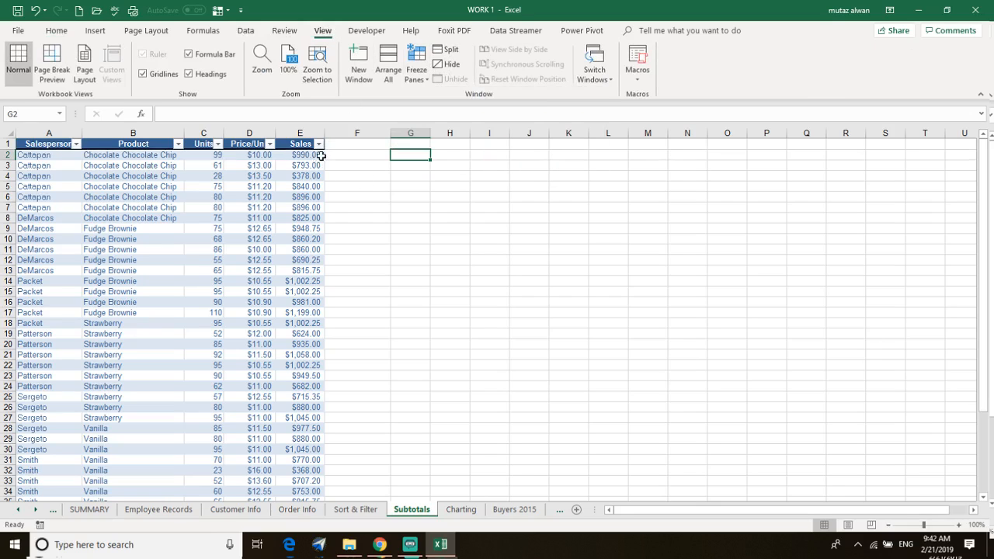
scroll(324, 159, "down", 8)
scroll(327, 167, "up", 8)
left_click(243, 230)
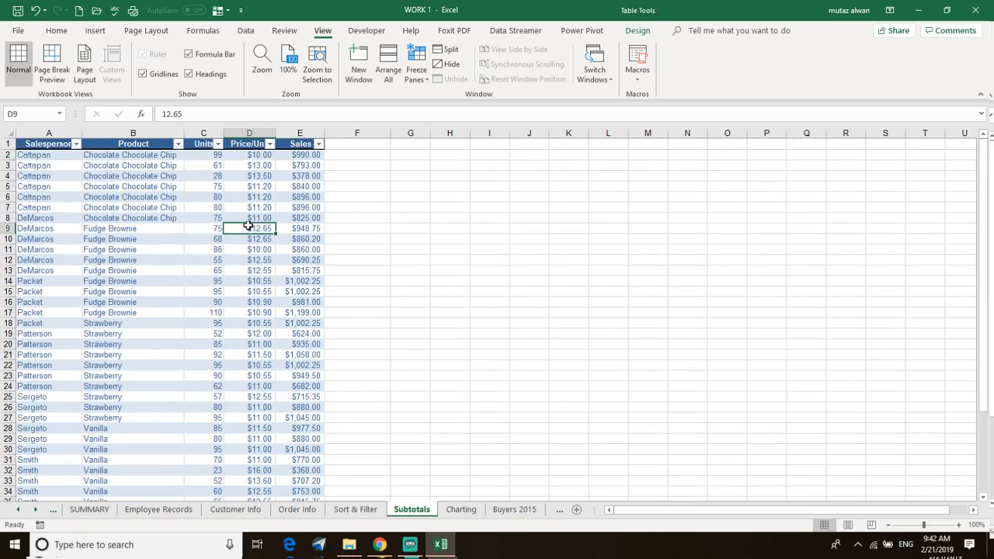
key("ctrl+a")
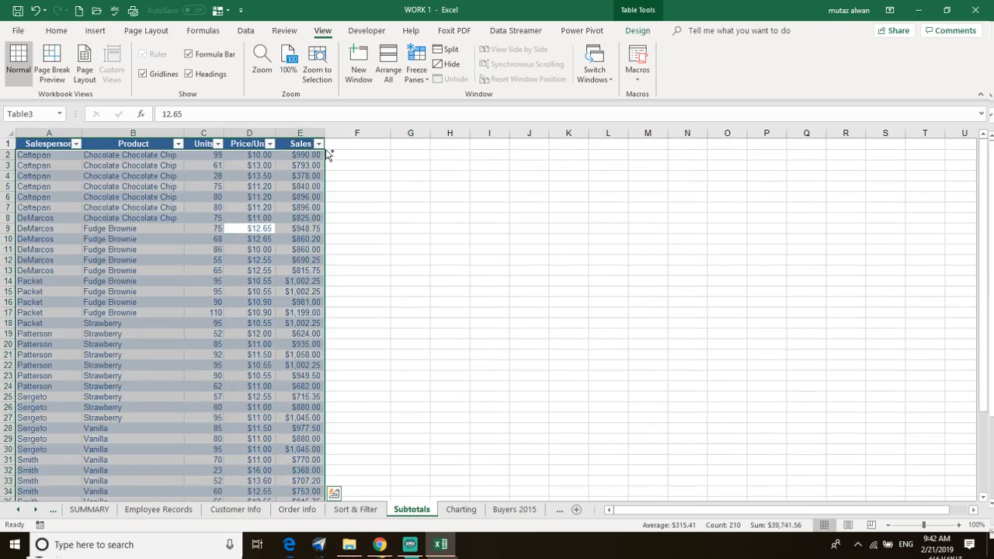
left_click(319, 144)
left_click(297, 372)
left_click_drag(326, 156, 74, 145)
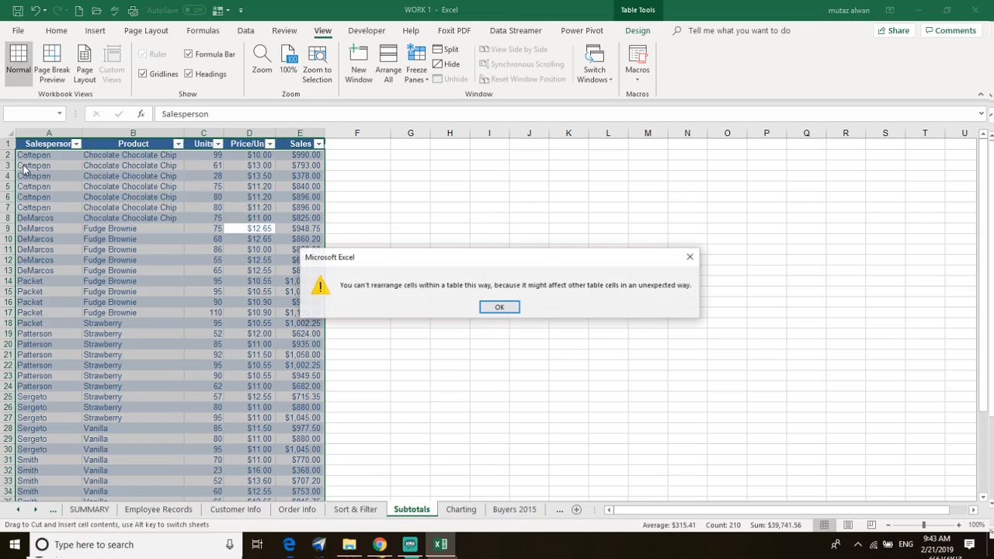
left_click(502, 307)
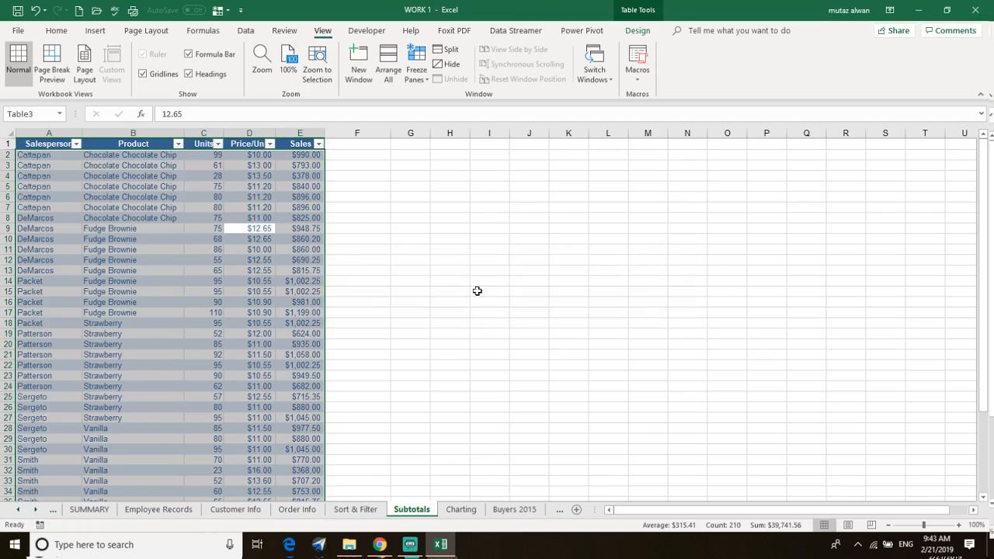
left_click(361, 163)
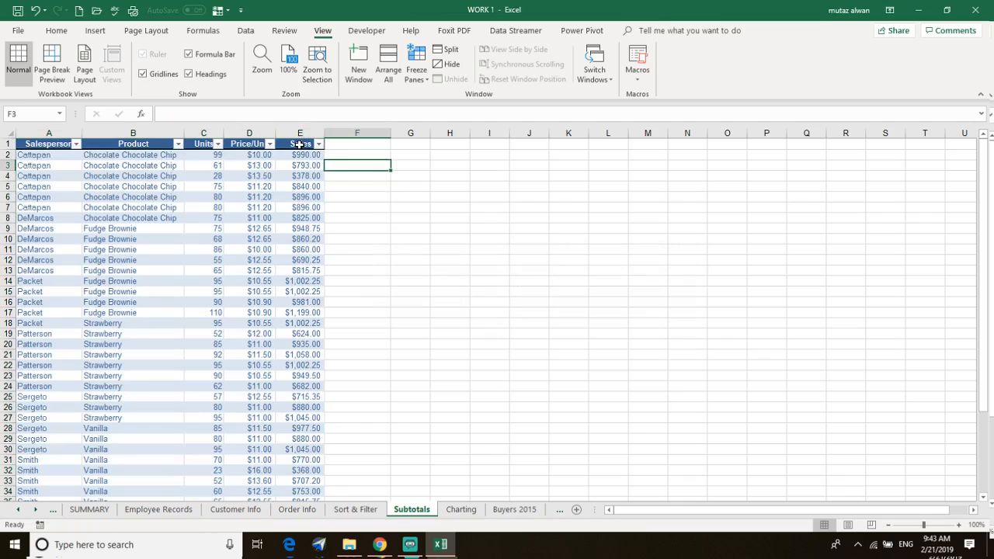
Select the whole sales table A1:E43 with its headers and apply the light orange table style with horizontal row lines.
left_click_drag(303, 143, 8, 470)
scroll(198, 287, "up", 4)
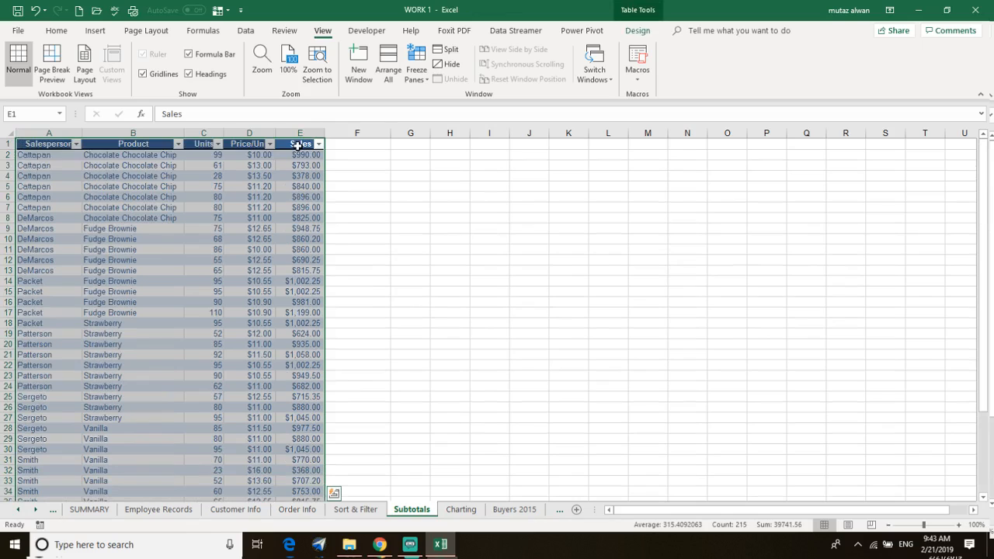
left_click(56, 31)
left_click(579, 68)
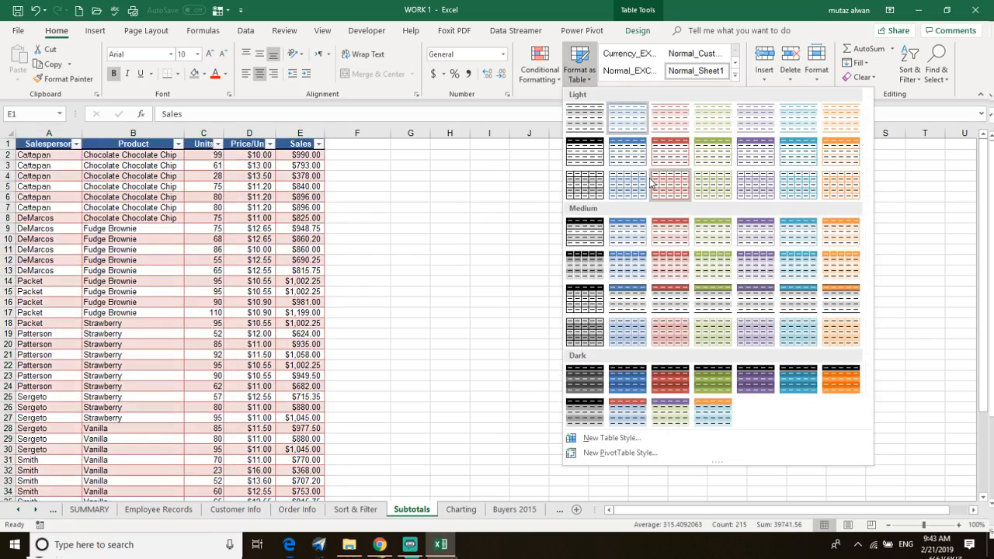
left_click(842, 153)
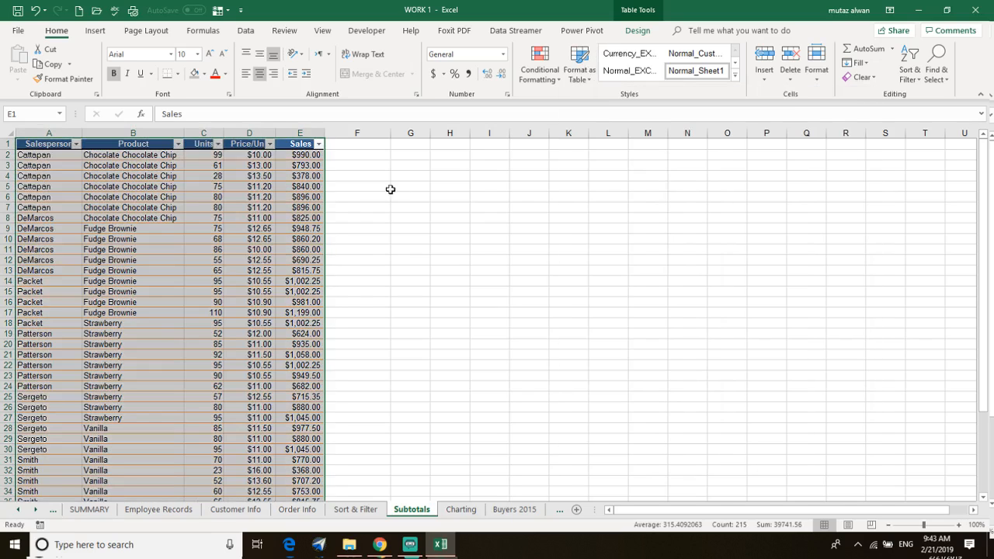
left_click(358, 177)
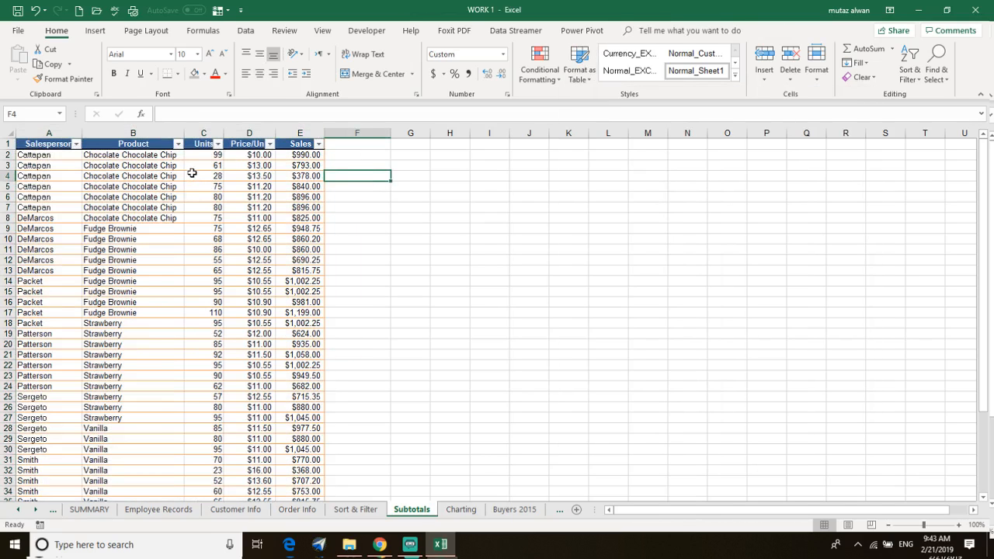
Fill the Salesperson, Units, Price/Unit and Sales headers, together with Product cell B2, with dark orange.
left_click(39, 150)
left_click(124, 155, "ctrl")
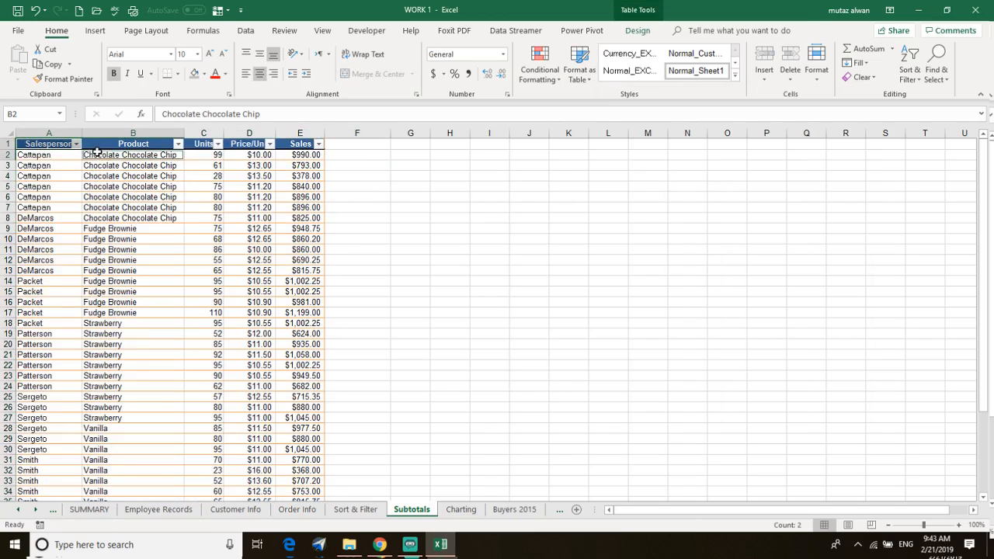
left_click(199, 145, "ctrl")
left_click(232, 148, "ctrl")
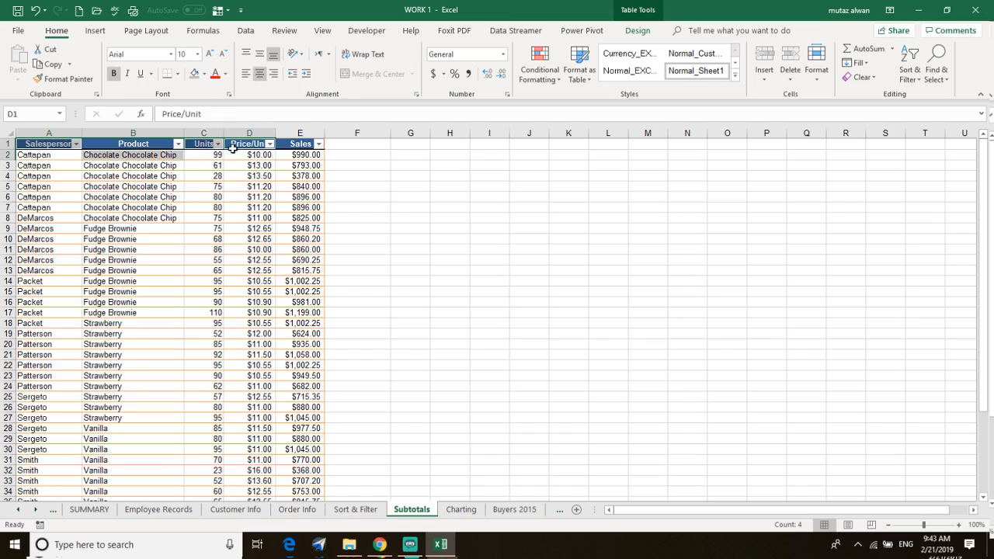
left_click(290, 143, "ctrl")
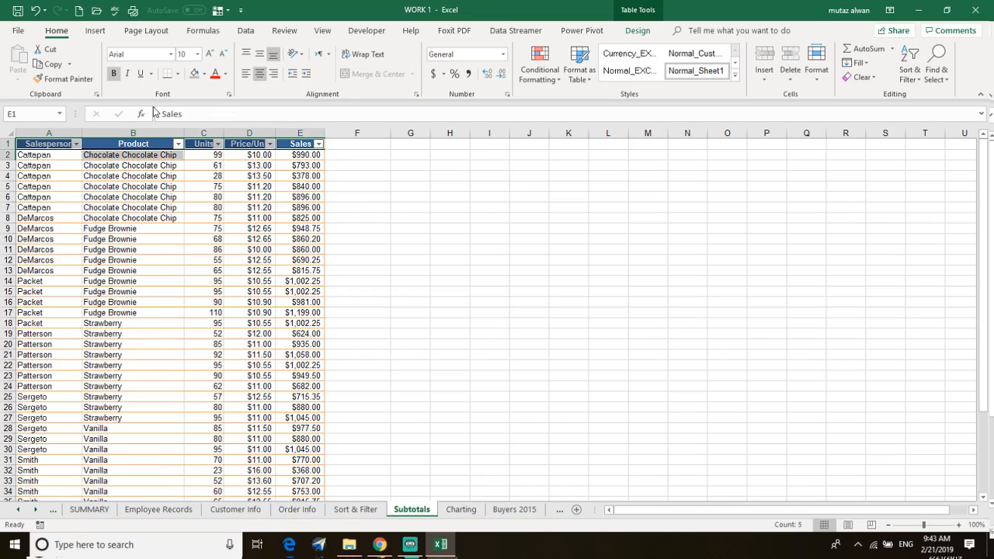
left_click(205, 74)
left_click(289, 134)
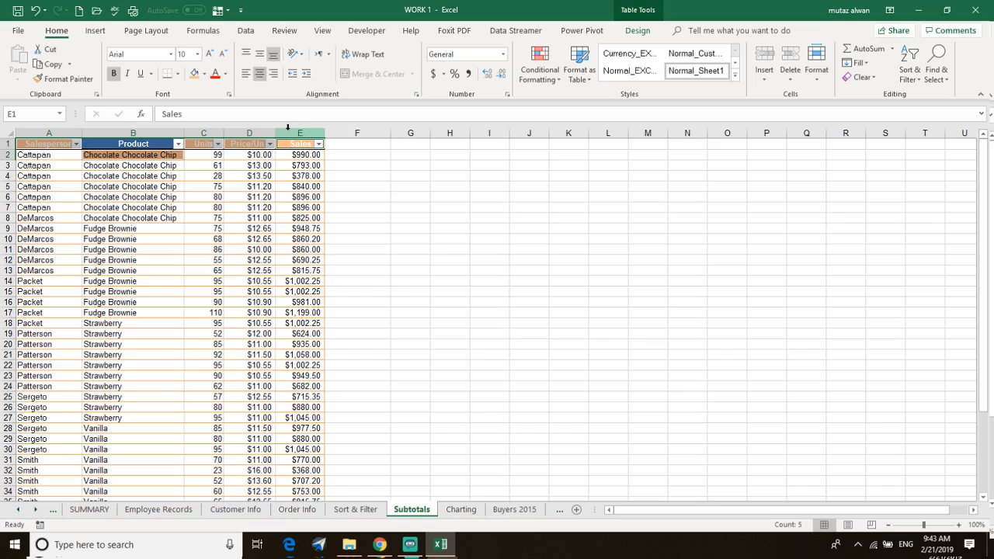
left_click(205, 73)
left_click(287, 140)
left_click(362, 164)
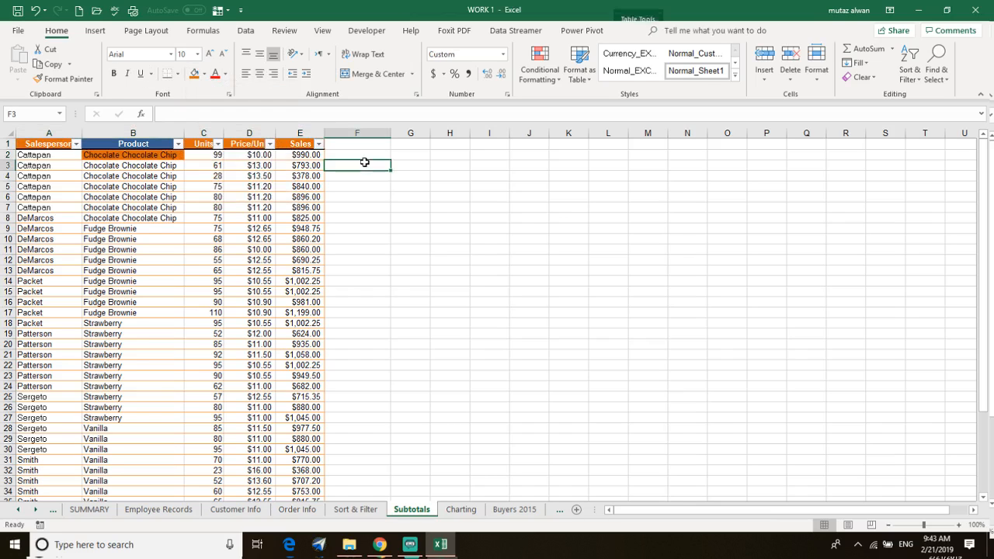
Clear the formats of Product cell B2 to remove its orange fill.
left_click(147, 154)
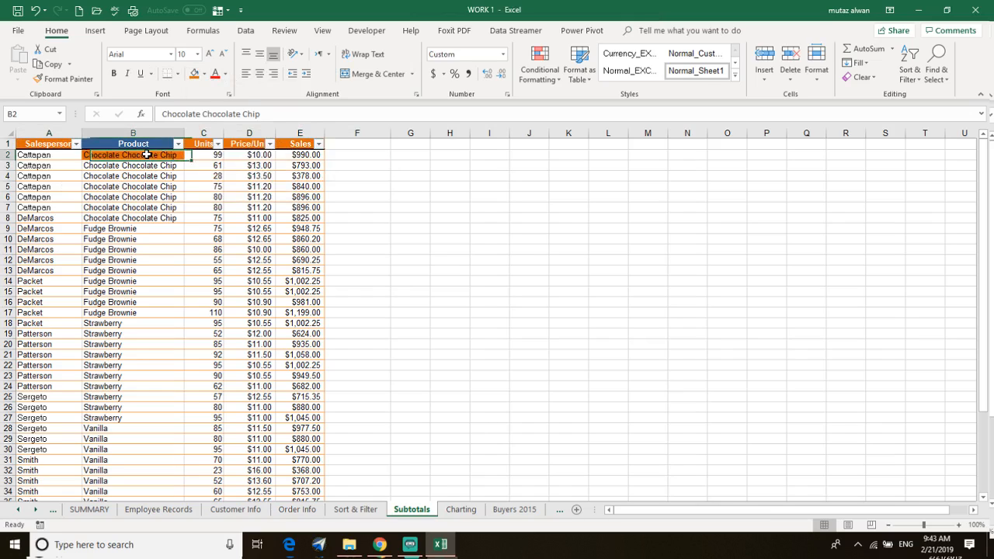
left_click(860, 77)
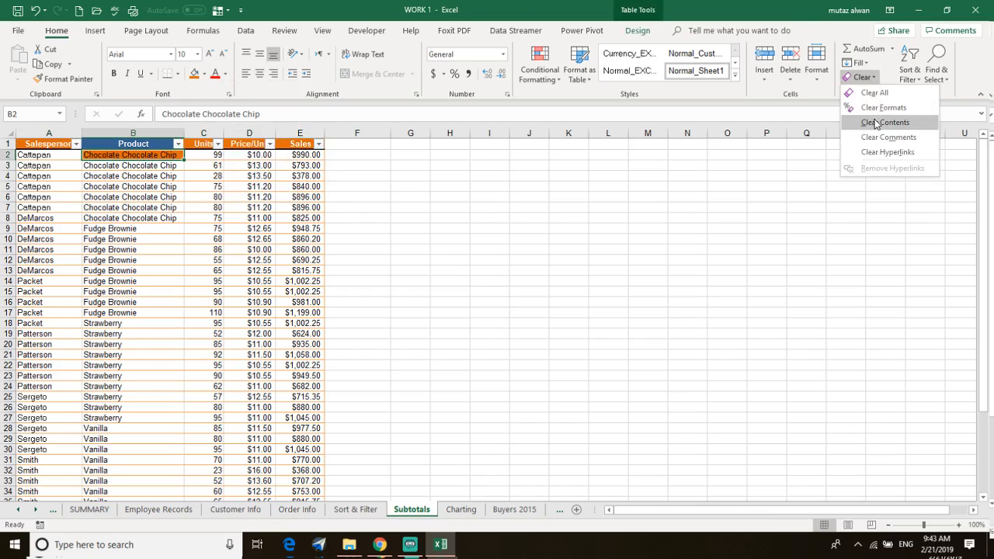
left_click(877, 110)
Try to recolour the Product header in B1 by giving its text a dark orange theme font color.
left_click(141, 137)
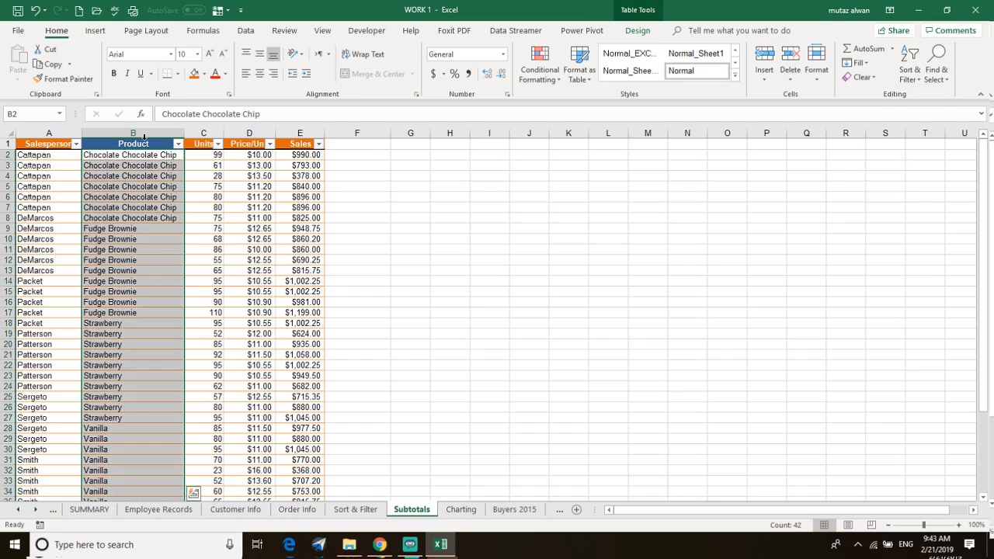
double_click(136, 145)
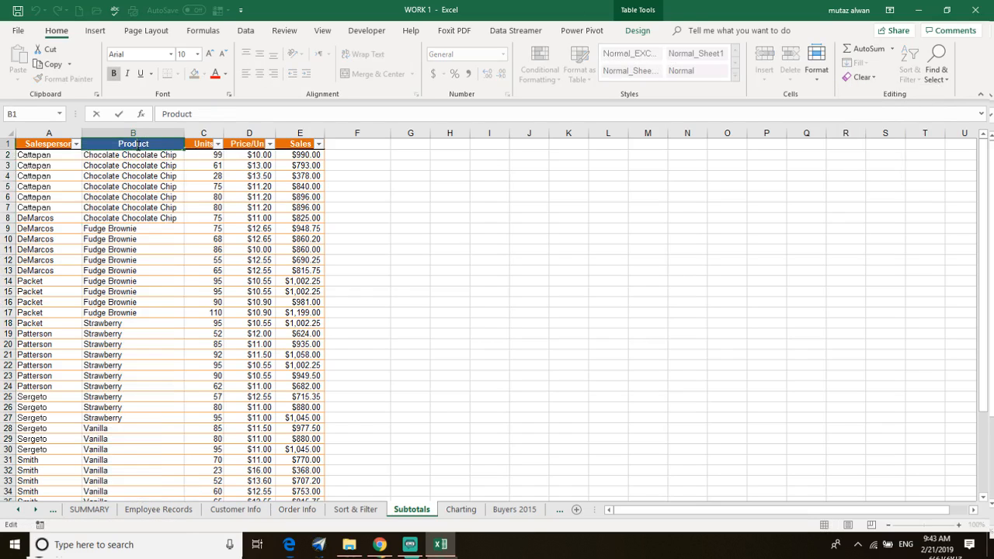
left_click(403, 192)
left_click(148, 144)
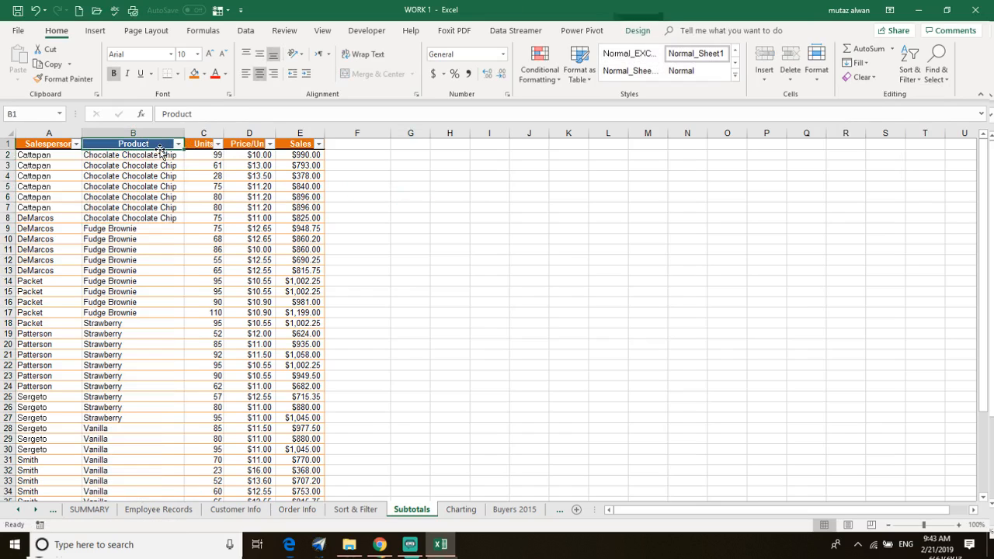
left_click(225, 74)
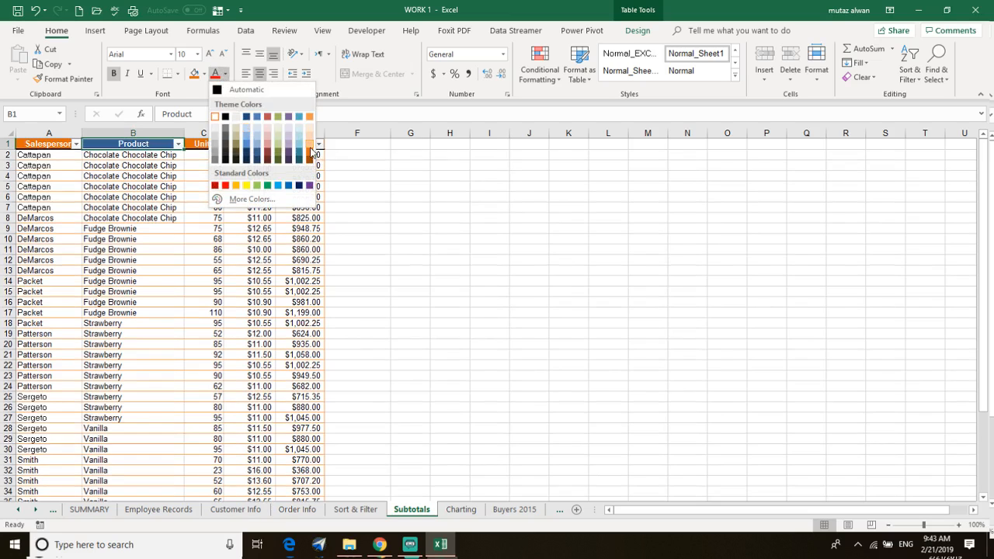
left_click(309, 152)
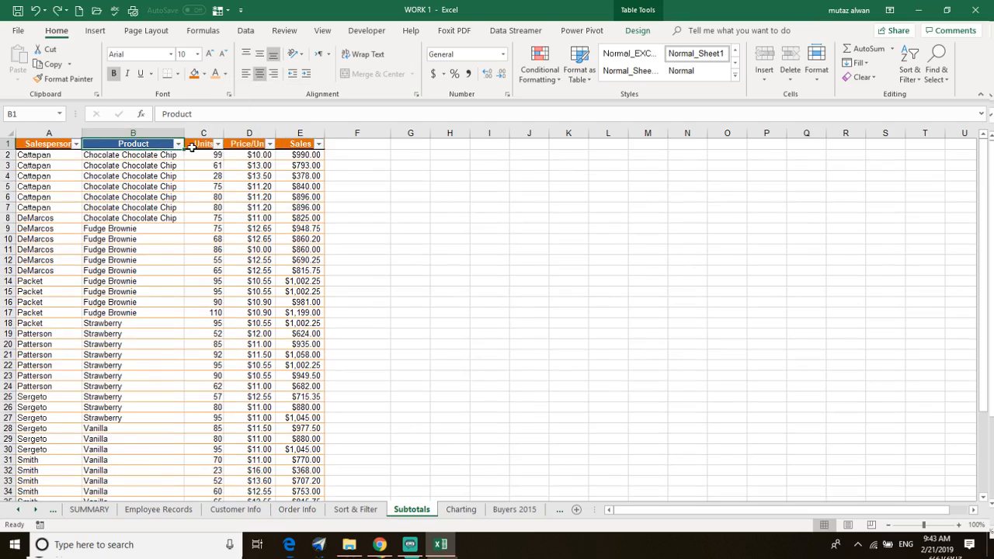
Copy the Units header's formatting onto the Product header in B1 with Format Painter.
left_click(199, 143)
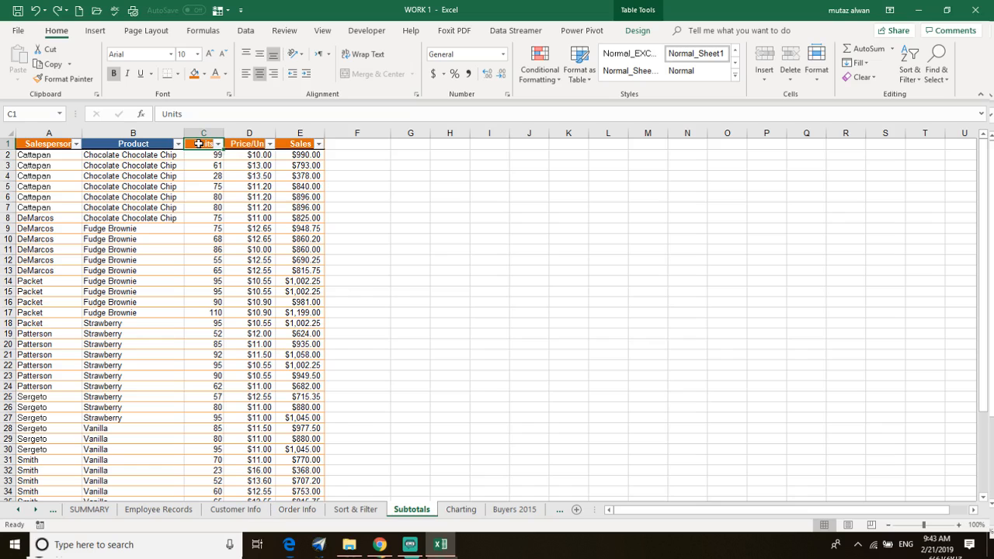
left_click(63, 78)
left_click(130, 143)
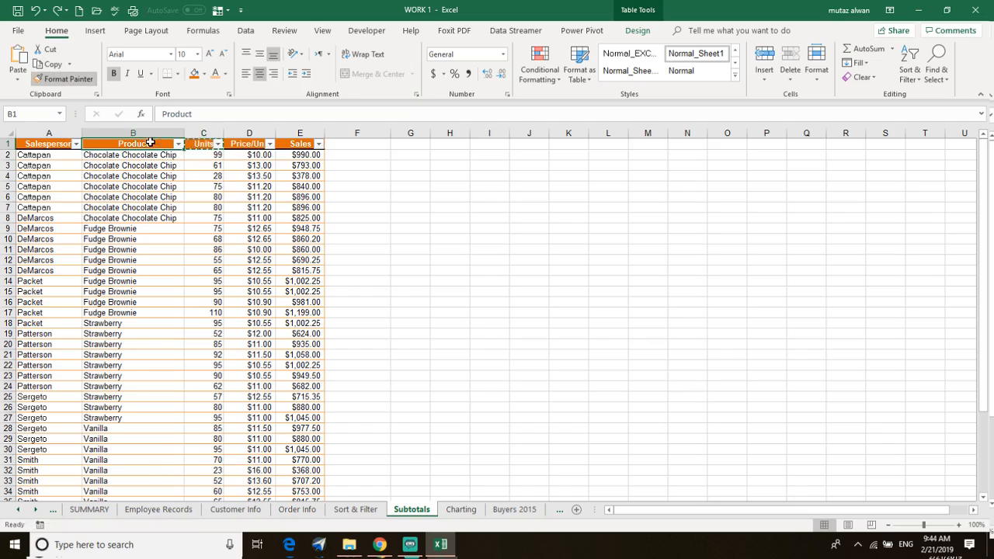
left_click(373, 188)
Look through the recoloured table from the header row down to row 43 and back.
scroll(178, 204, "down", 6)
scroll(190, 211, "up", 6)
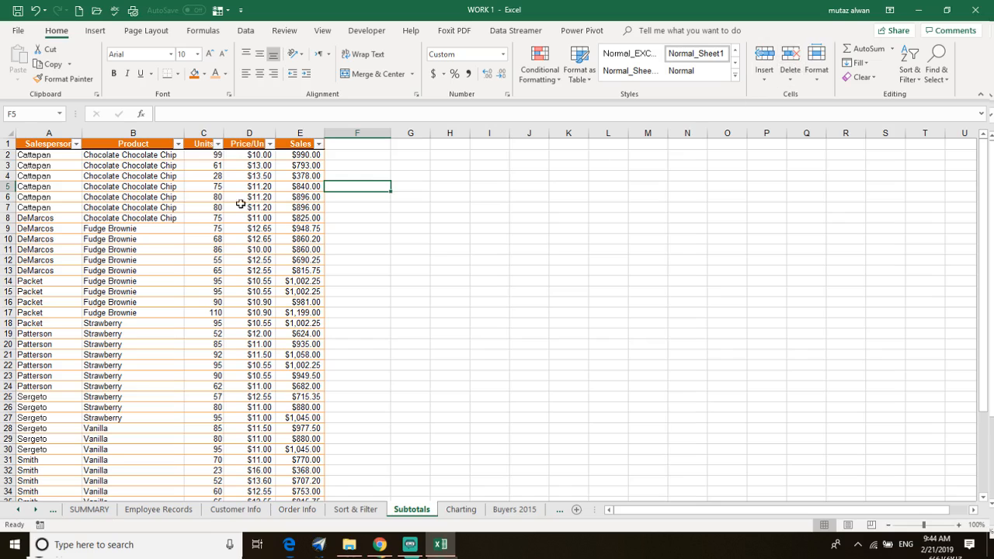
scroll(196, 294, "down", 5)
scroll(205, 319, "up", 4)
scroll(212, 334, "up", 1)
left_click_drag(325, 144, 7, 466)
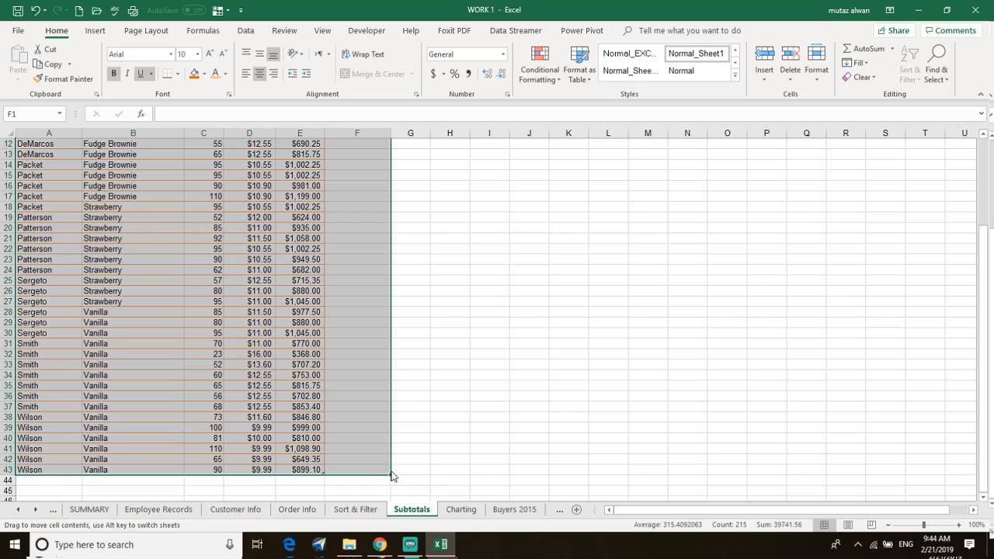
left_click(211, 354)
left_click(175, 314)
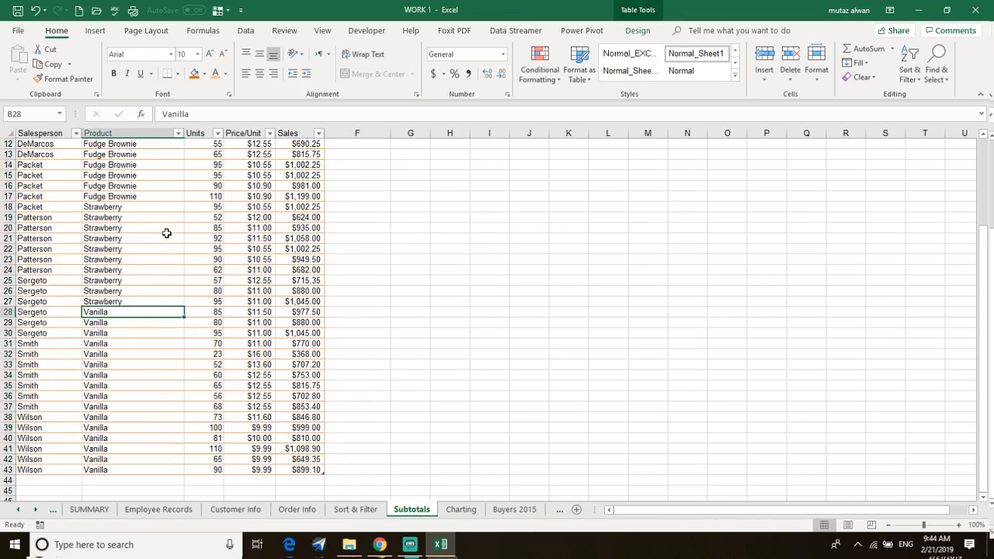
scroll(171, 231, "up", 4)
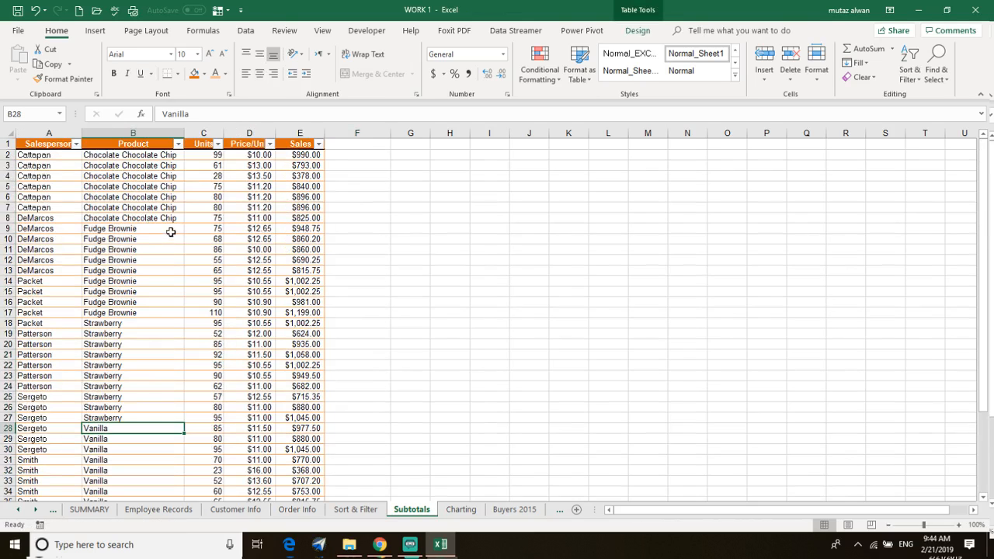
Preview other table styles from the design options and keep the light orange style on the table.
left_click(650, 34)
left_click(648, 74)
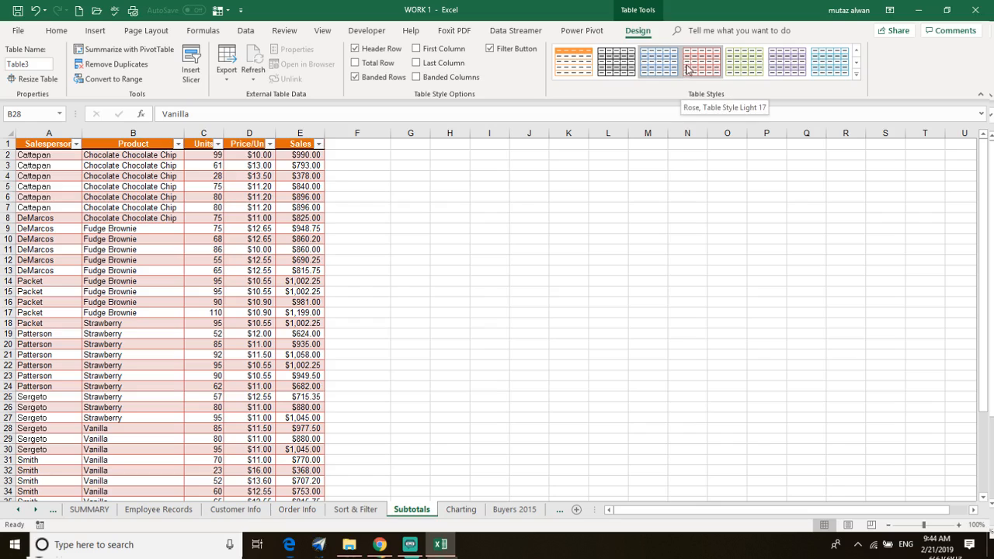
left_click(573, 67)
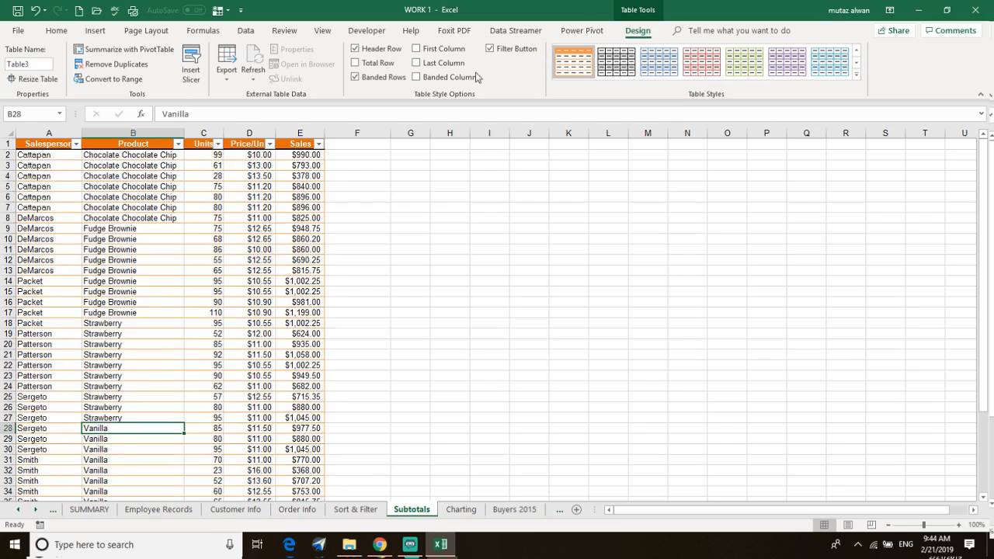
Change the sales table's format to the light purple table style with horizontal row lines.
left_click(57, 31)
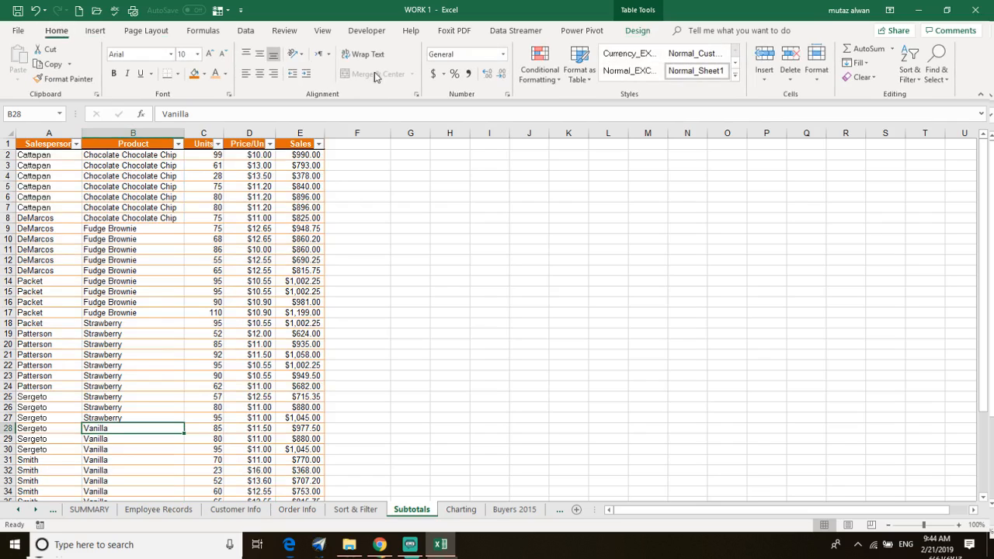
left_click(582, 74)
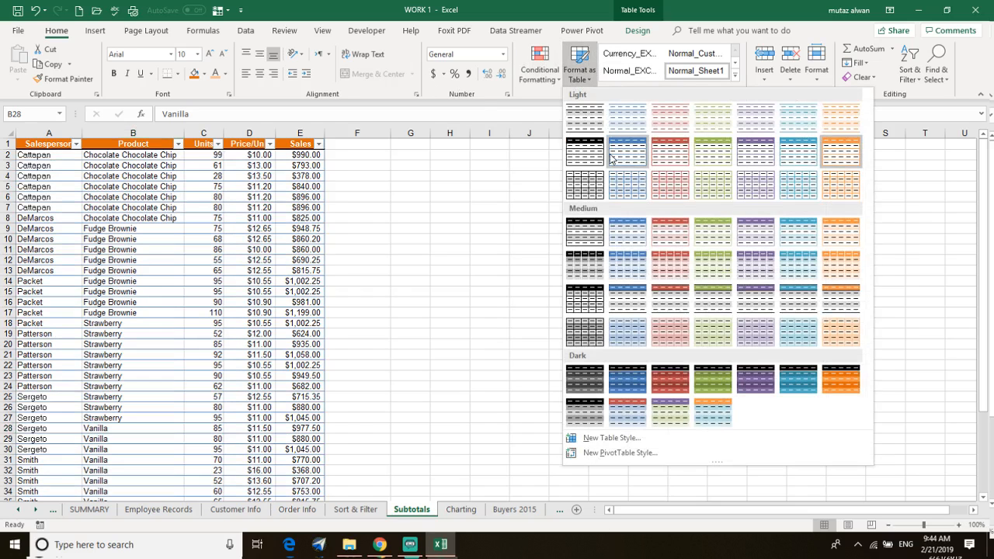
key("Escape")
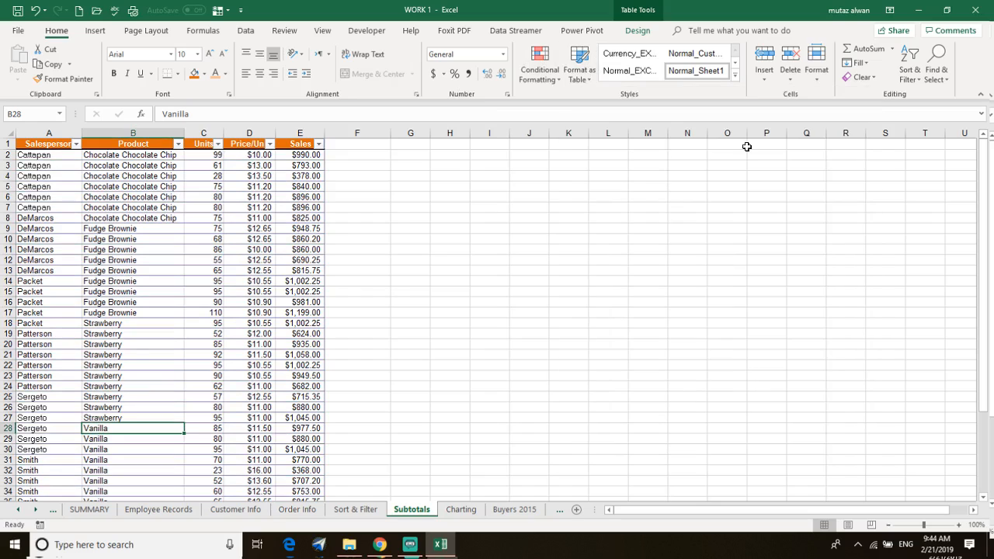
Apply the dark red banded table style to the whole sales table.
left_click(102, 398)
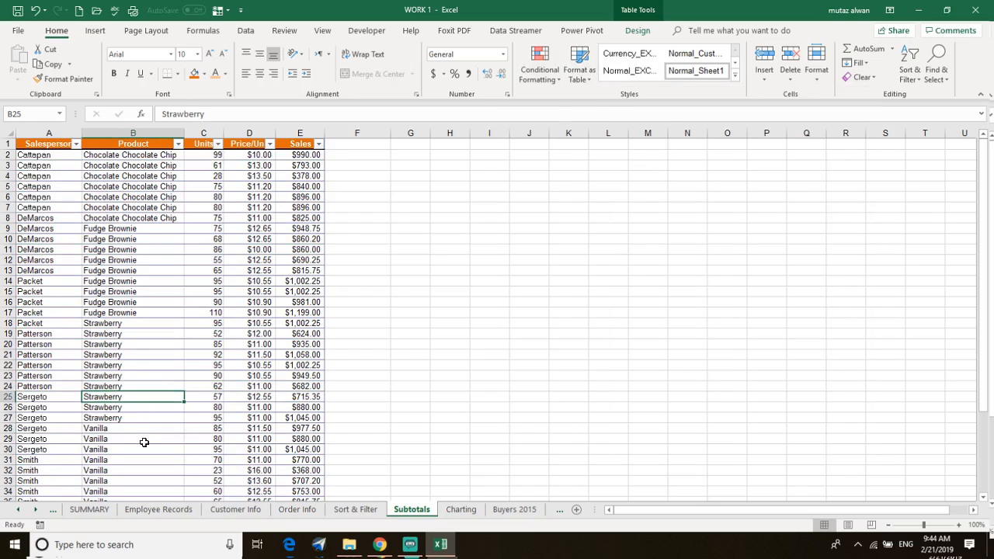
key("ctrl+a")
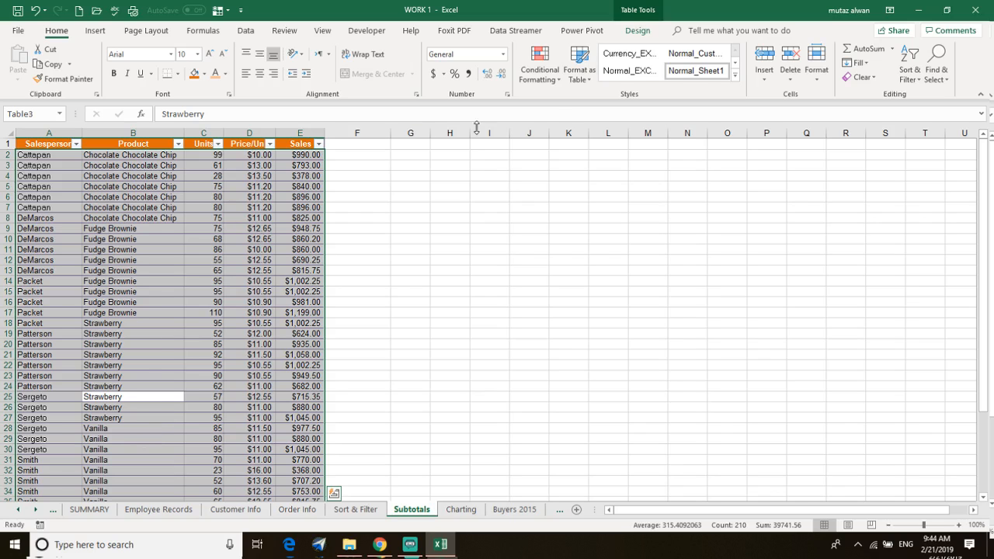
left_click(579, 66)
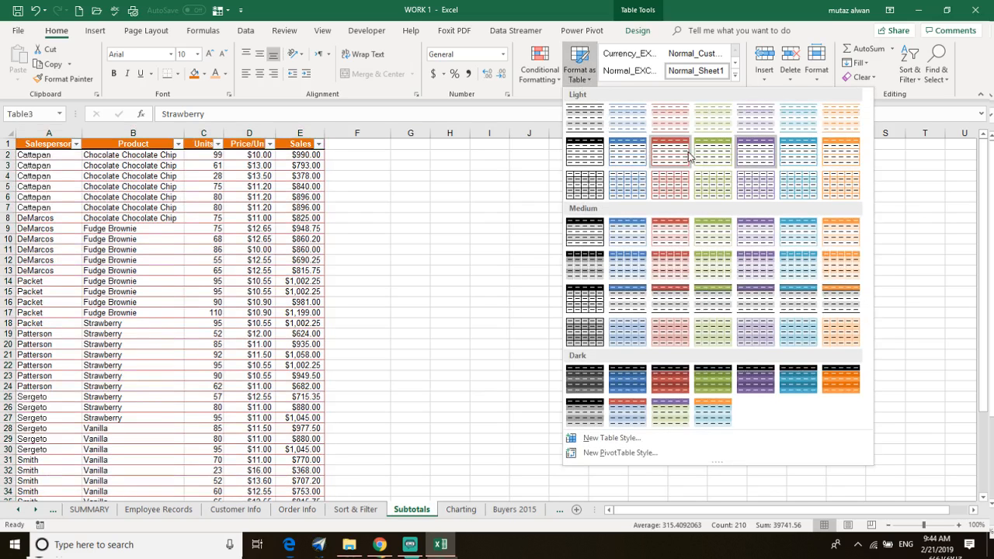
left_click(671, 386)
left_click(182, 263)
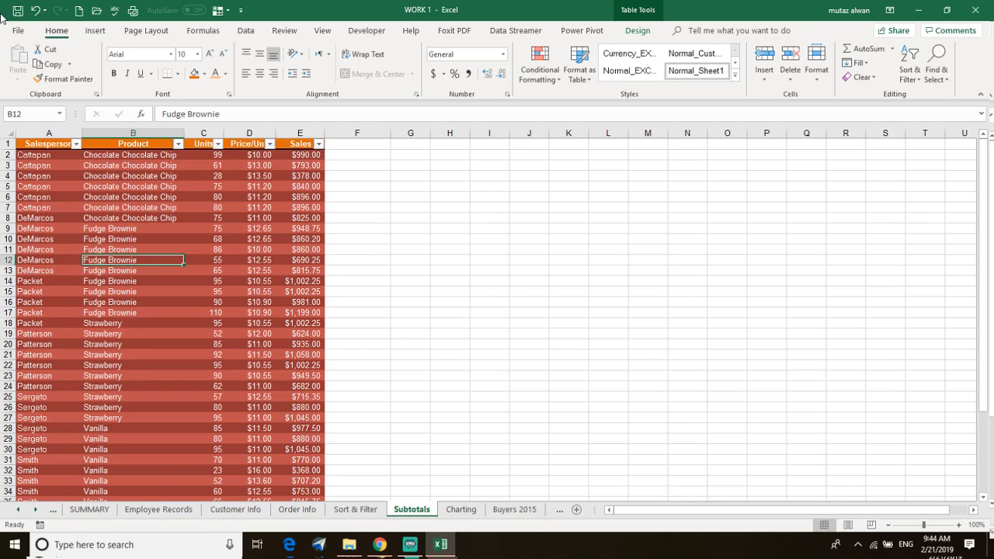
Turn off the filter buttons on the table's header row A1:E1.
left_click(95, 31)
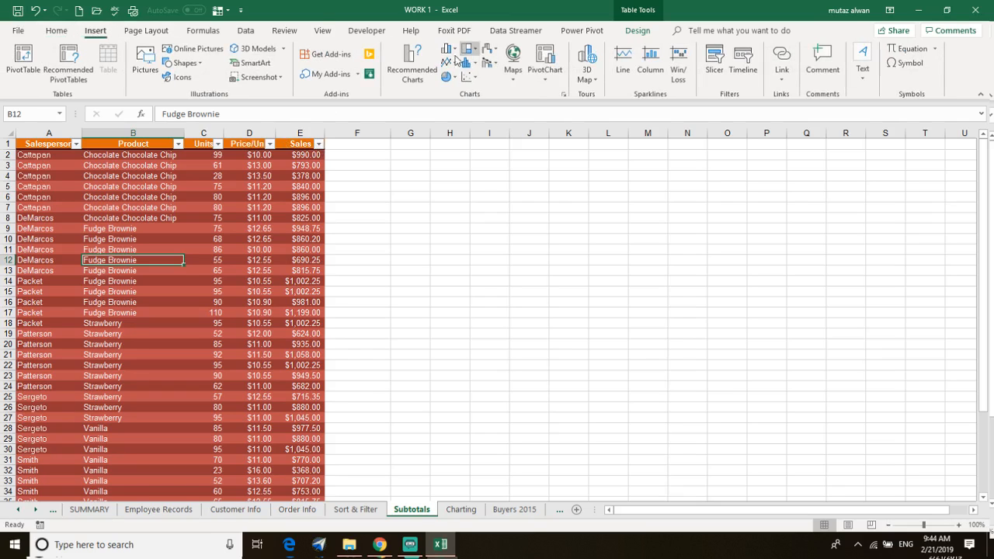
left_click(146, 31)
left_click(56, 31)
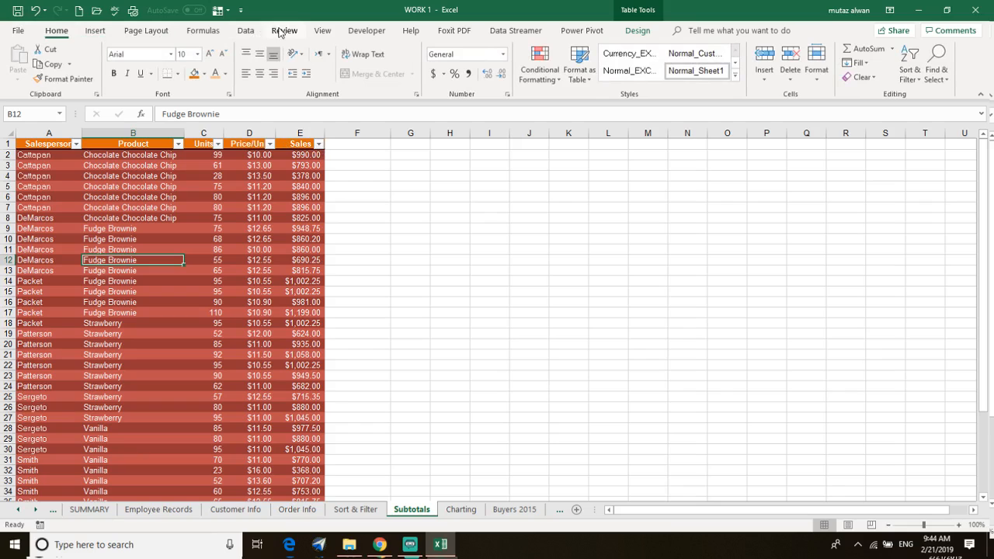
left_click(322, 31)
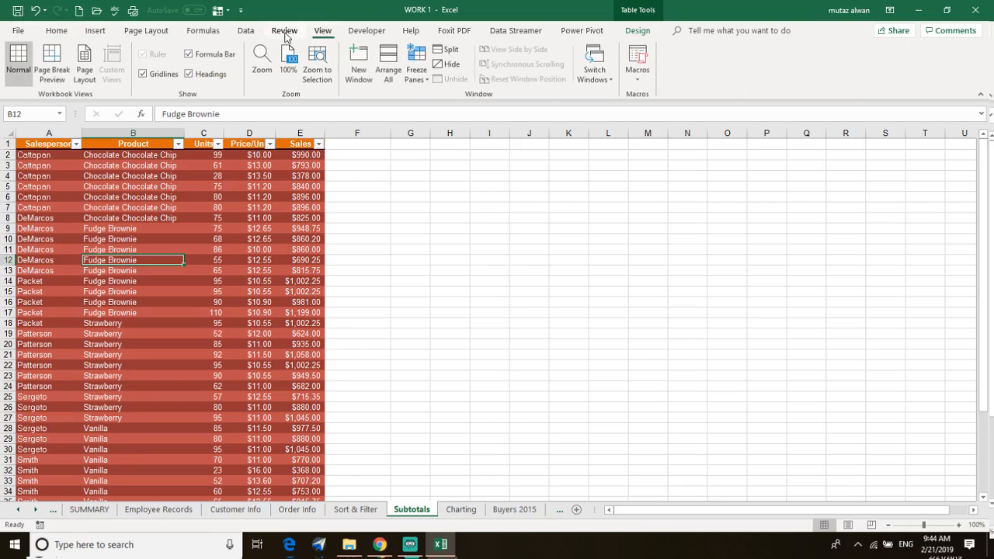
left_click(284, 31)
left_click(245, 31)
left_click(314, 153)
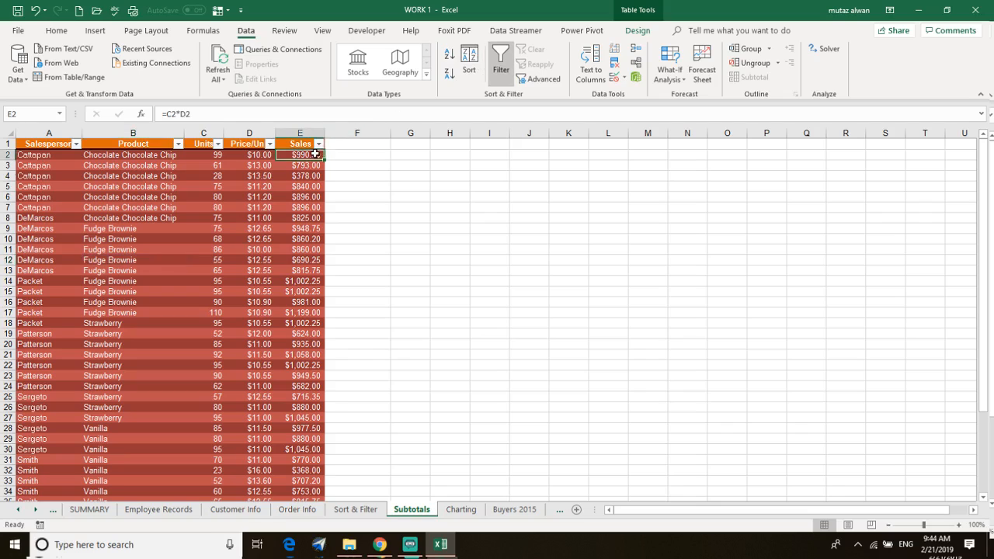
mouse_move(358, 143)
left_mouse_down()
mouse_move(55, 168)
mouse_move(357, 143)
left_mouse_up()
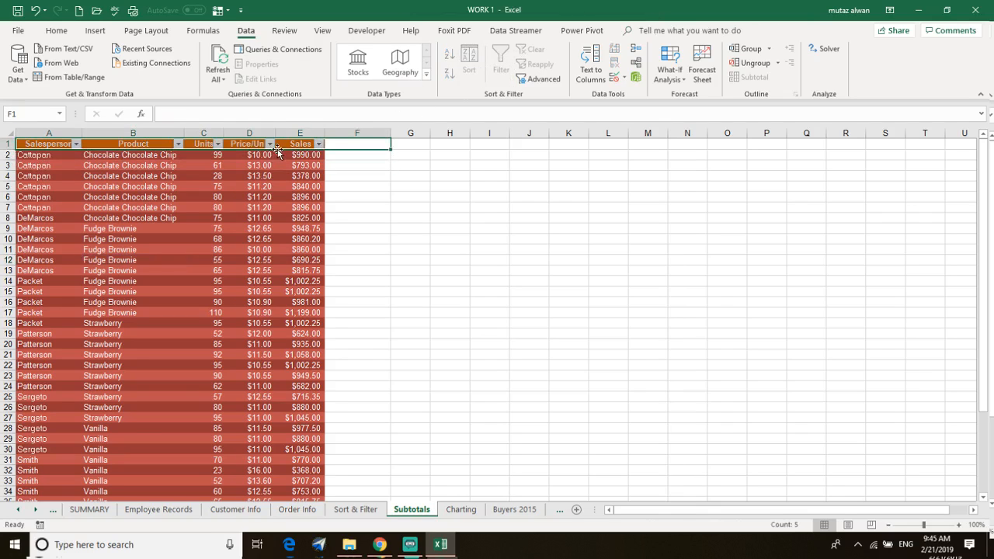
left_click(304, 143)
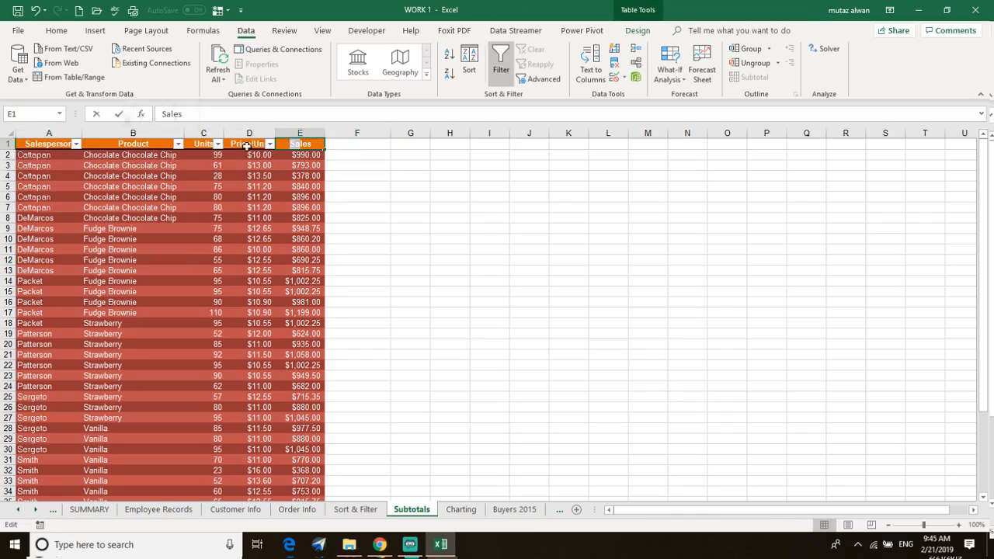
left_click(297, 134)
left_click_drag(292, 147, 25, 144)
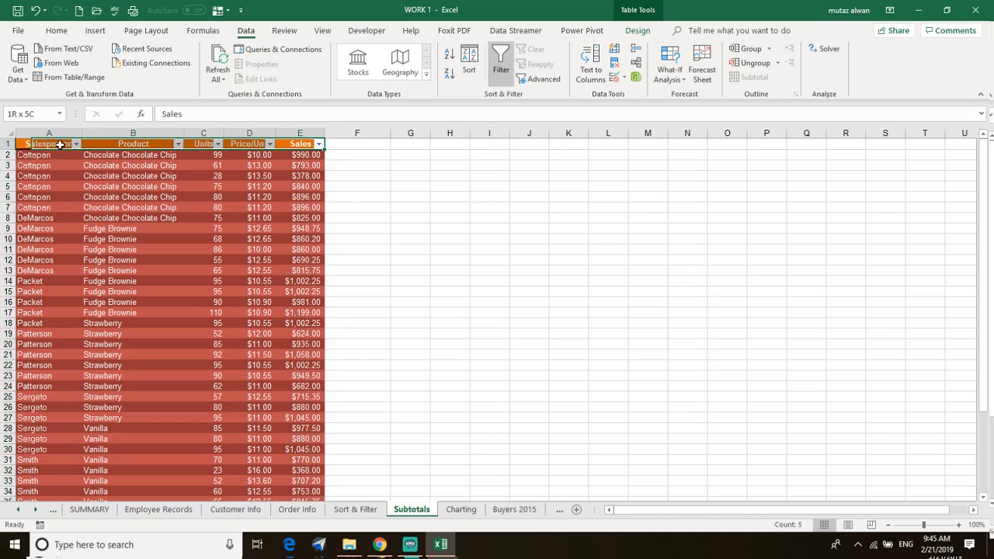
left_click(500, 61)
left_click(378, 166)
Apply the light black table style with horizontal row lines to the whole sales table.
left_click(215, 175)
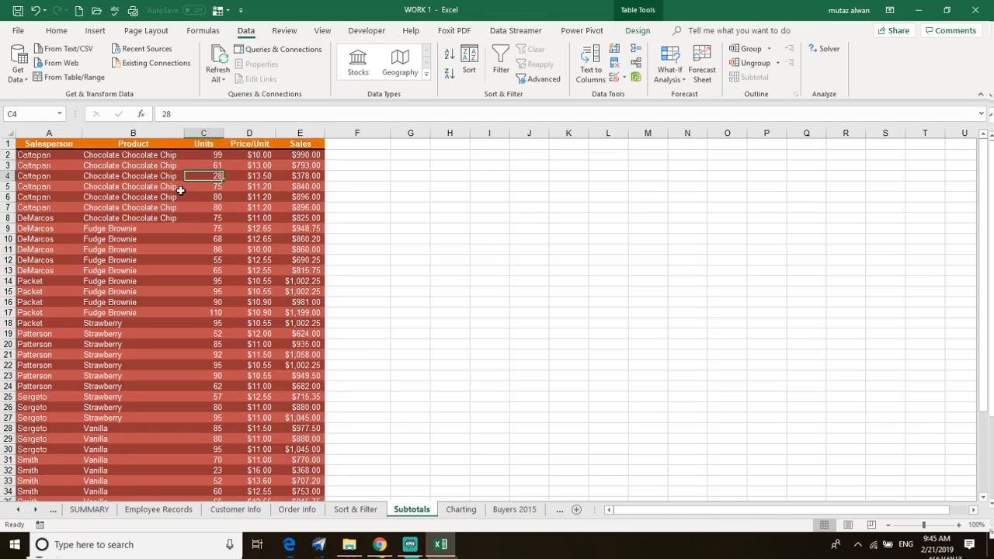
key("ctrl+a")
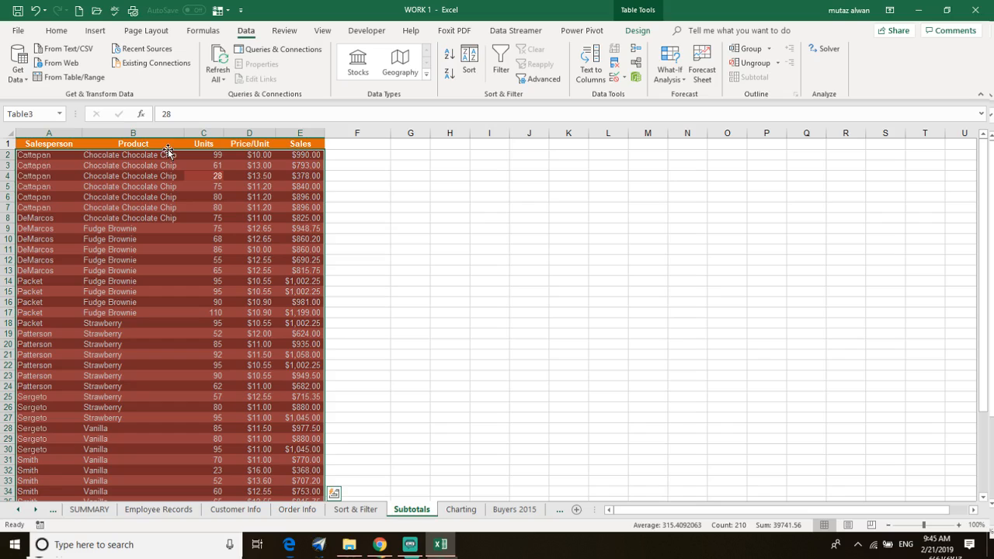
left_click_drag(167, 150, 198, 155)
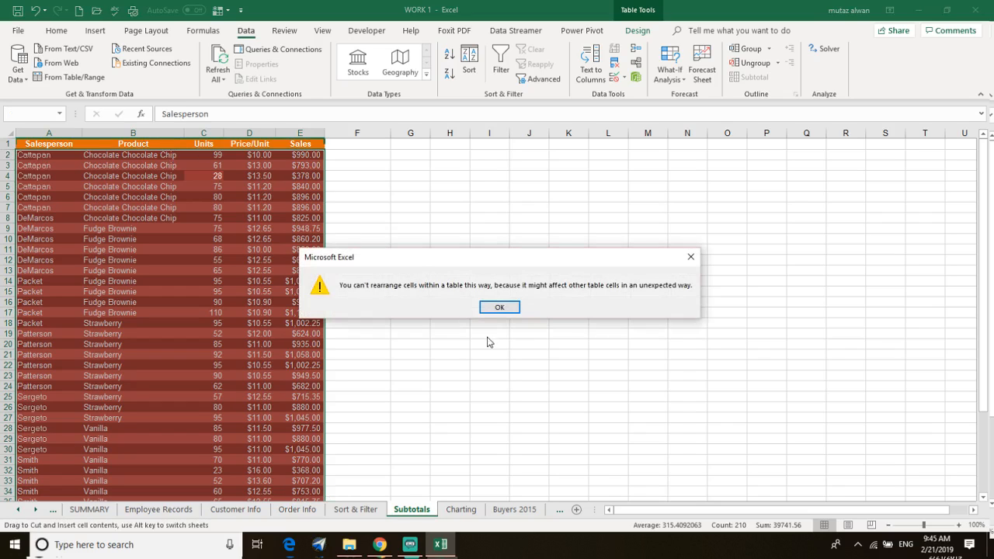
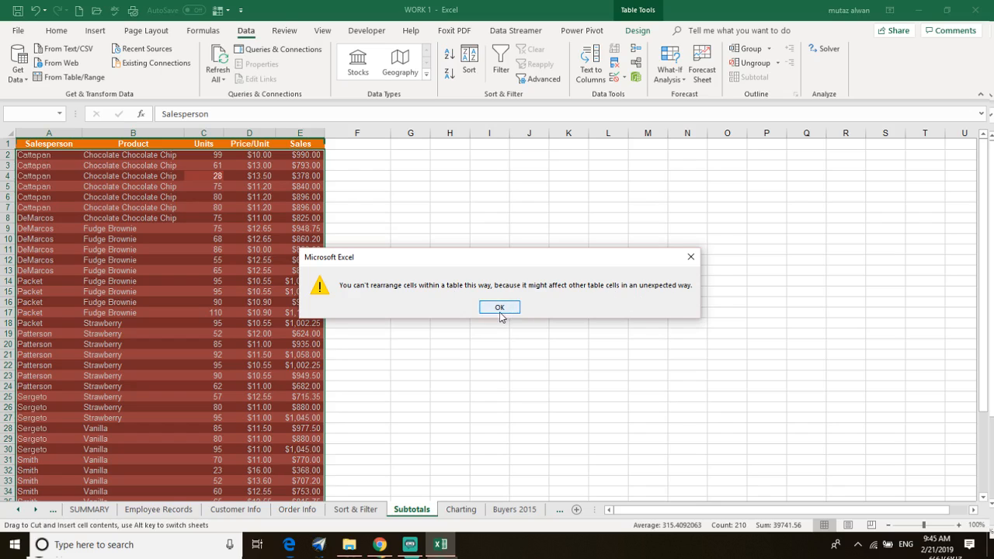
left_click(499, 308)
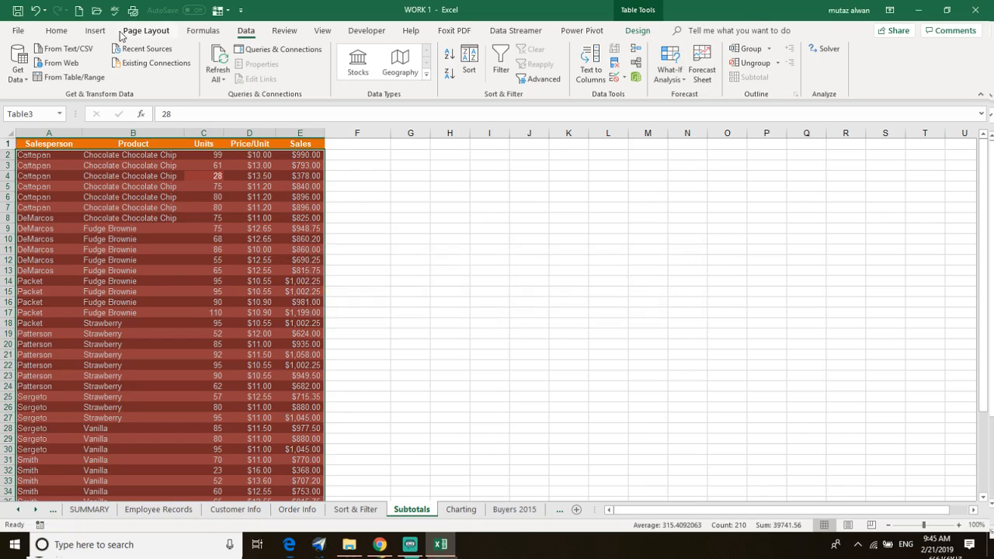
left_click(56, 30)
left_click(582, 71)
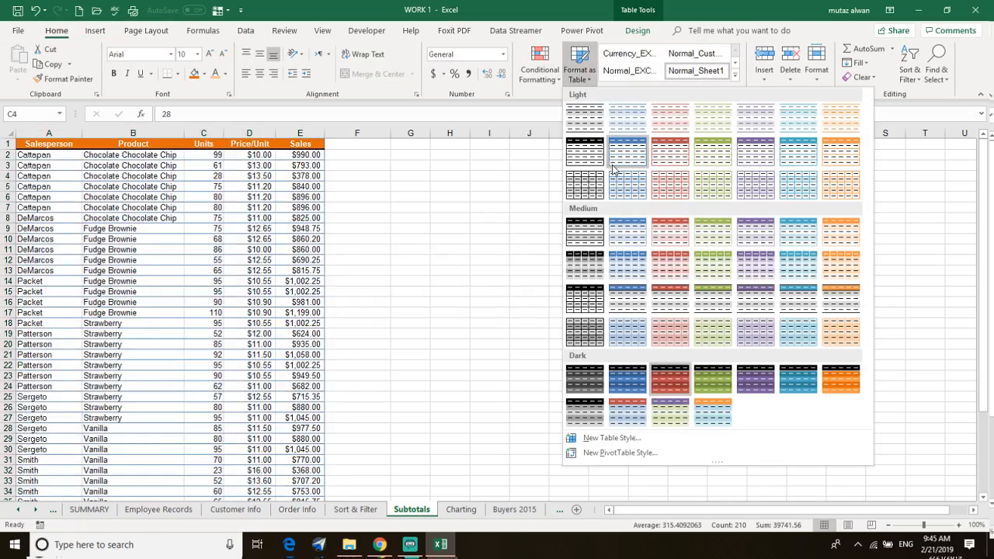
left_click(585, 144)
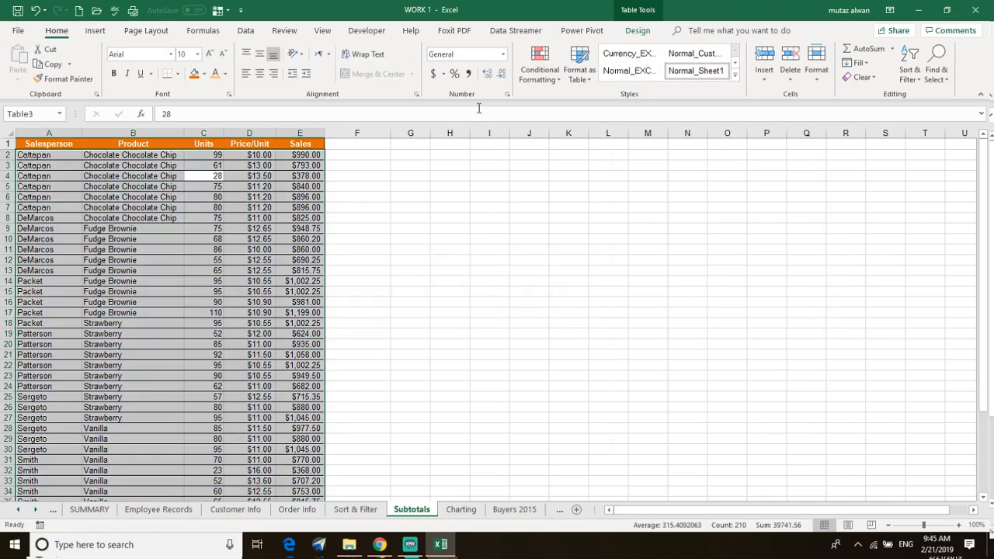
Change the sales table's format to the dark teal-blue banded table style.
left_click(579, 66)
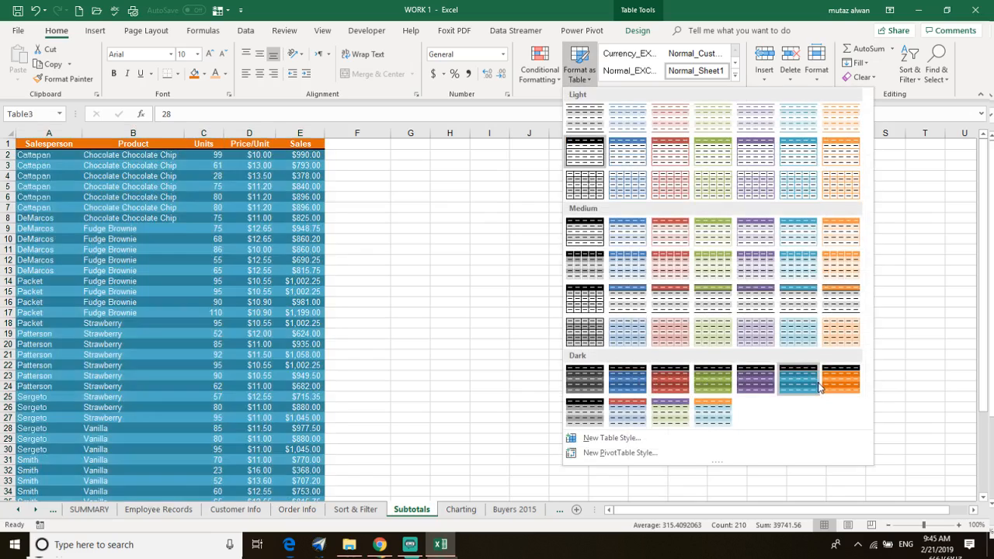
left_click(799, 378)
left_click(178, 218)
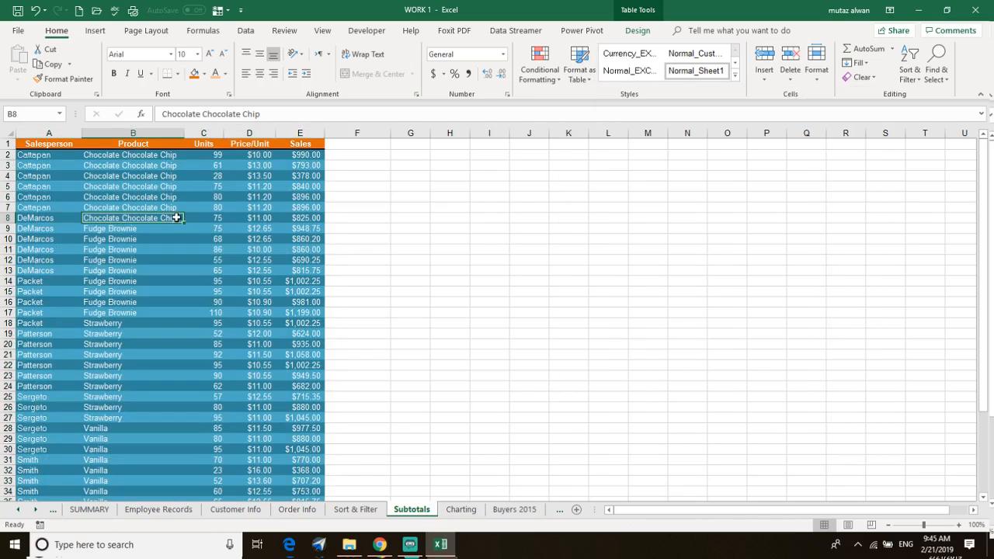
Copy the formatting of cell C8 in the Units column onto the header row A1:E1 with Format Painter.
left_click(182, 142)
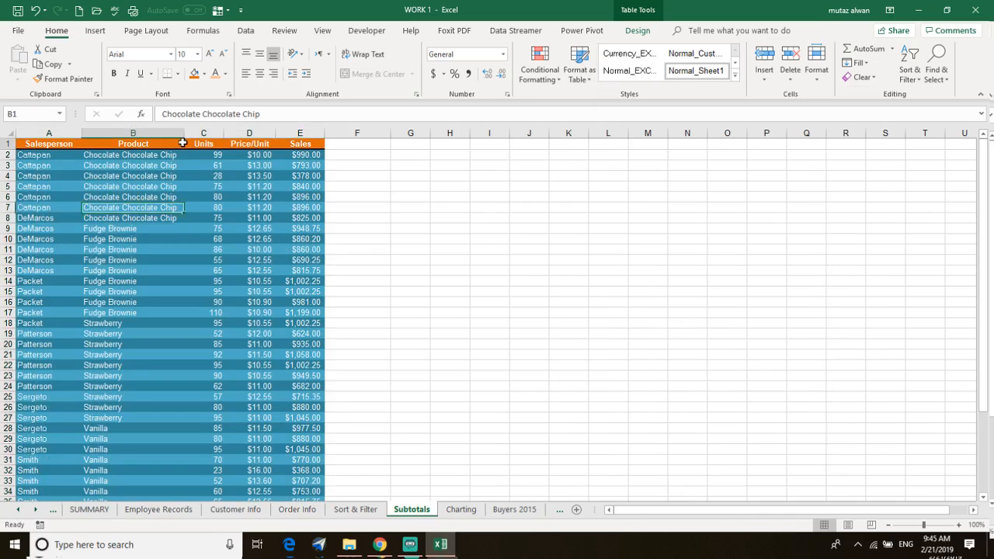
left_click(197, 185)
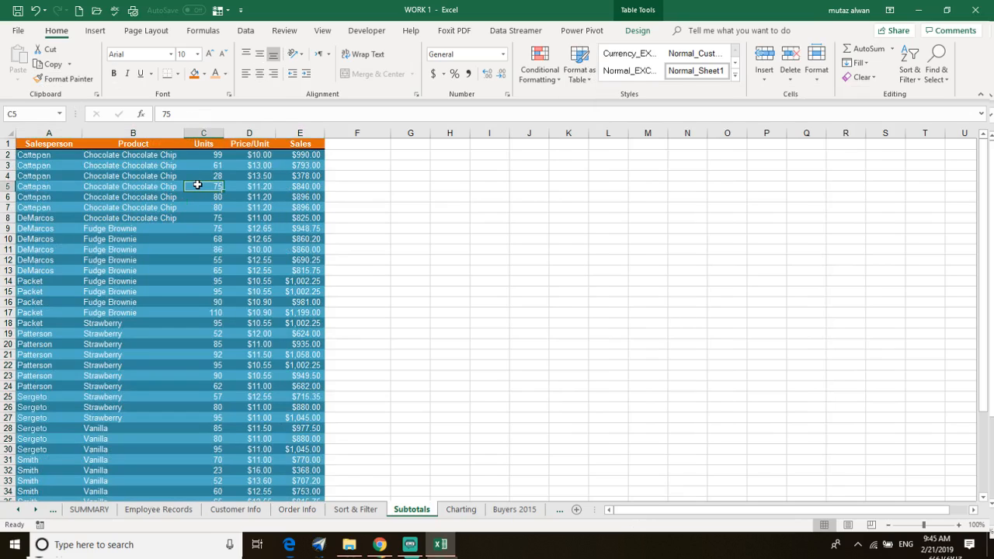
left_click(190, 217)
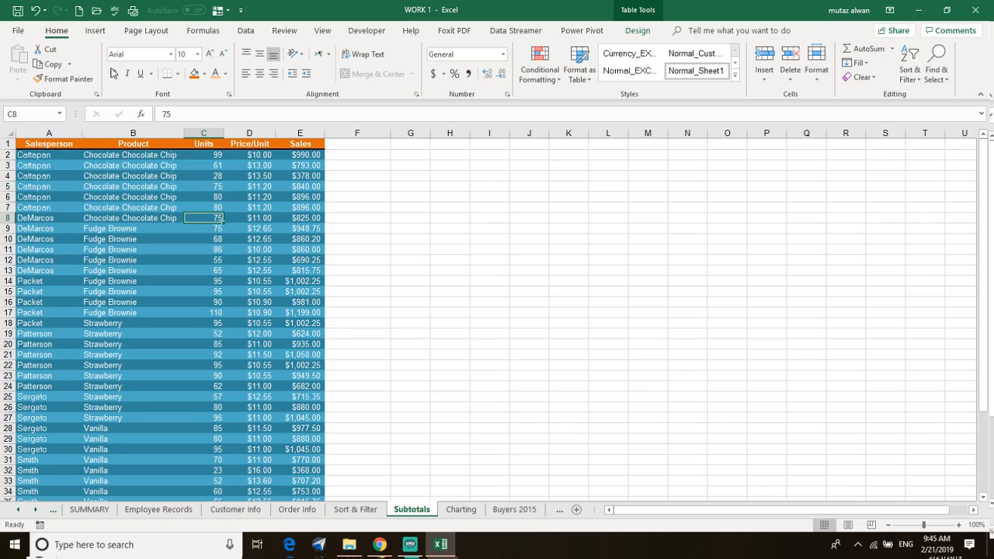
left_click(71, 80)
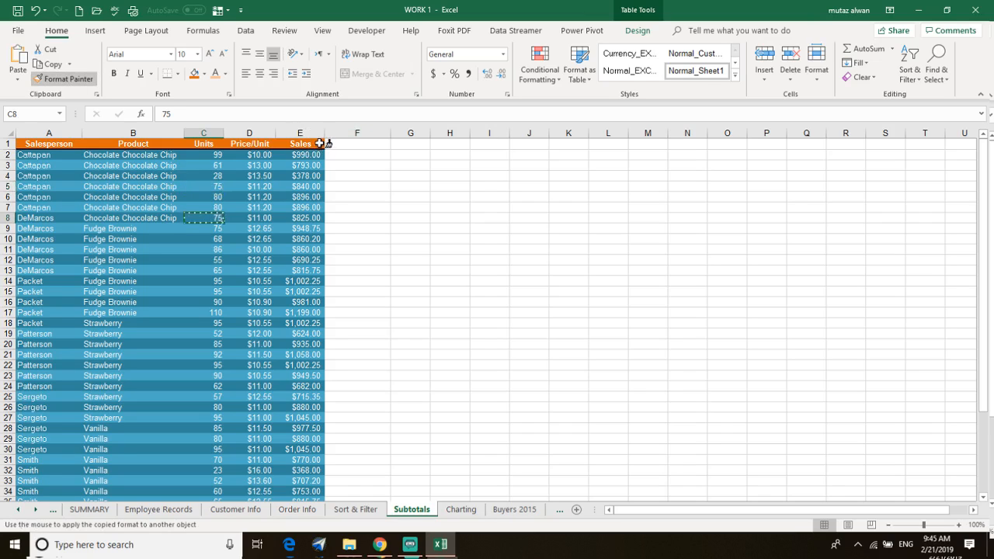
left_click_drag(320, 144, 35, 145)
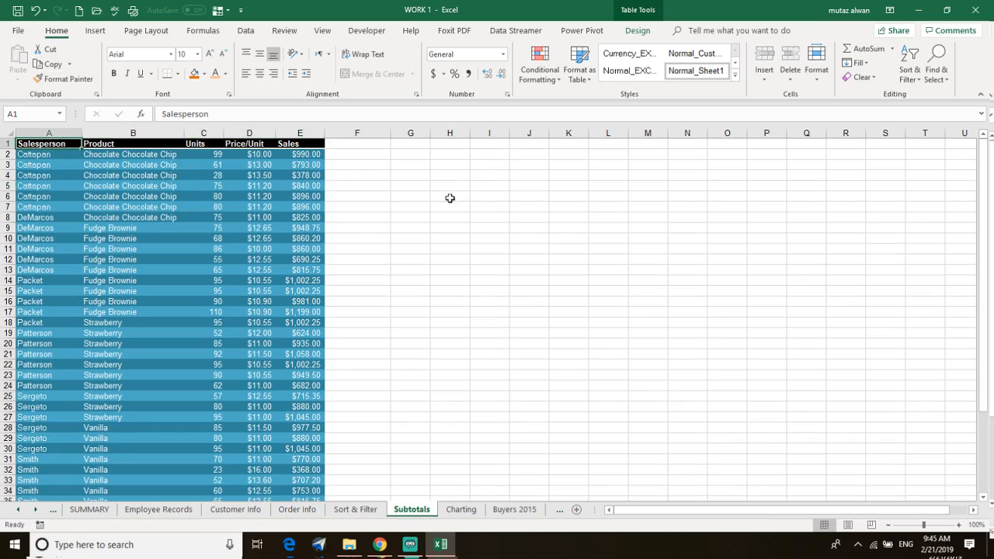
Look through the restyled table down to row 43, view the Buyers 2015 sheet and return to the Subtotals sheet.
left_click(448, 197)
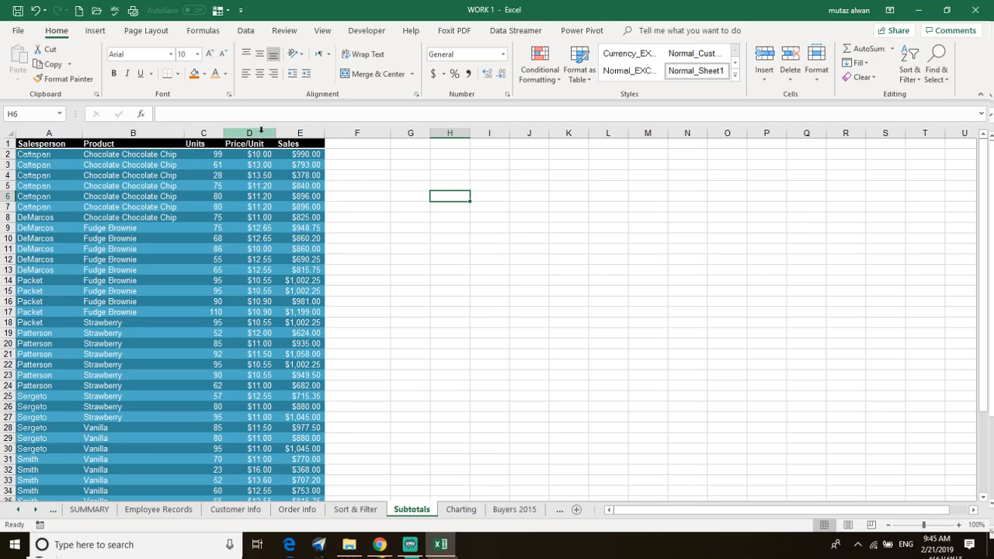
left_click(210, 271)
scroll(214, 275, "down", 6)
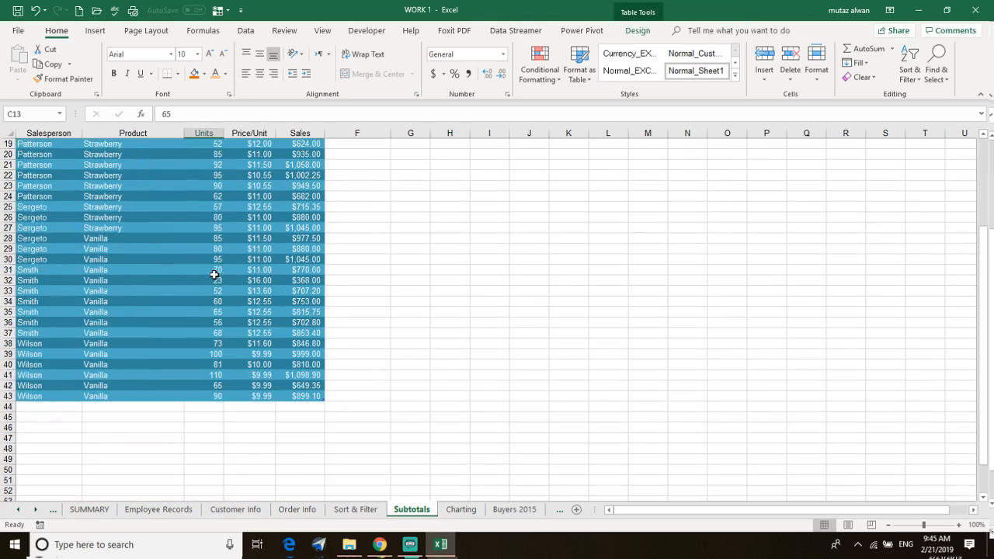
scroll(515, 298, "up", 6)
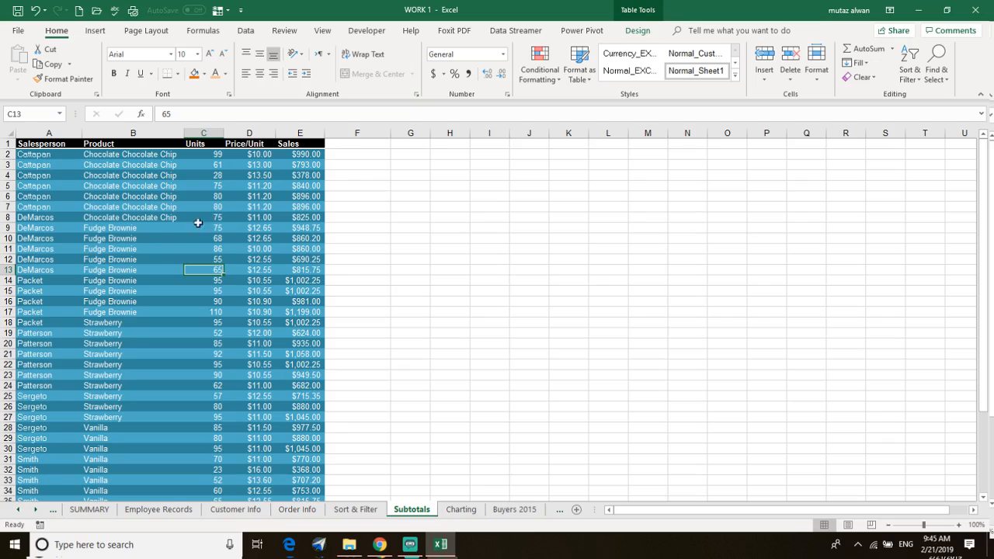
left_click(164, 247)
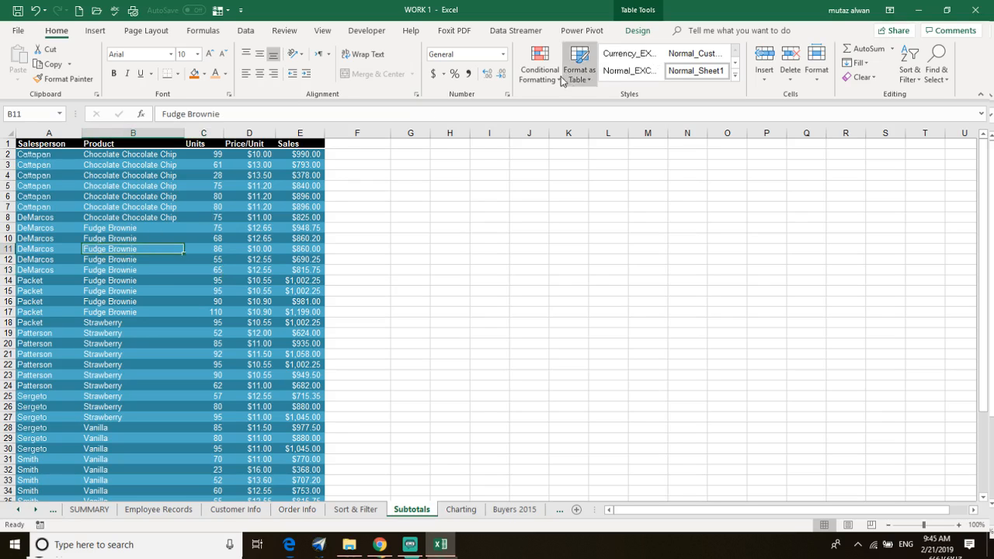
scroll(281, 256, "down", 2)
scroll(373, 435, "up", 2)
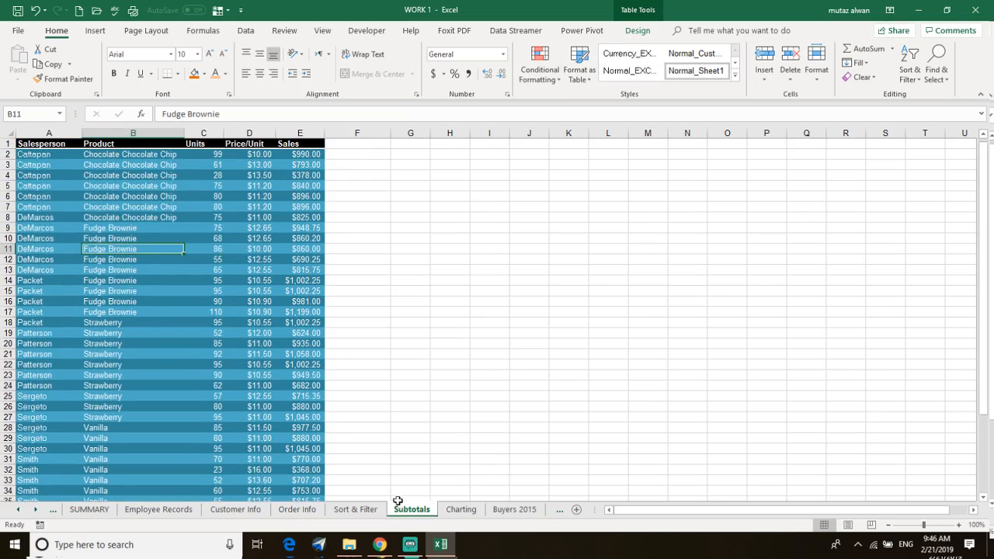
left_click(513, 509)
left_click(142, 220)
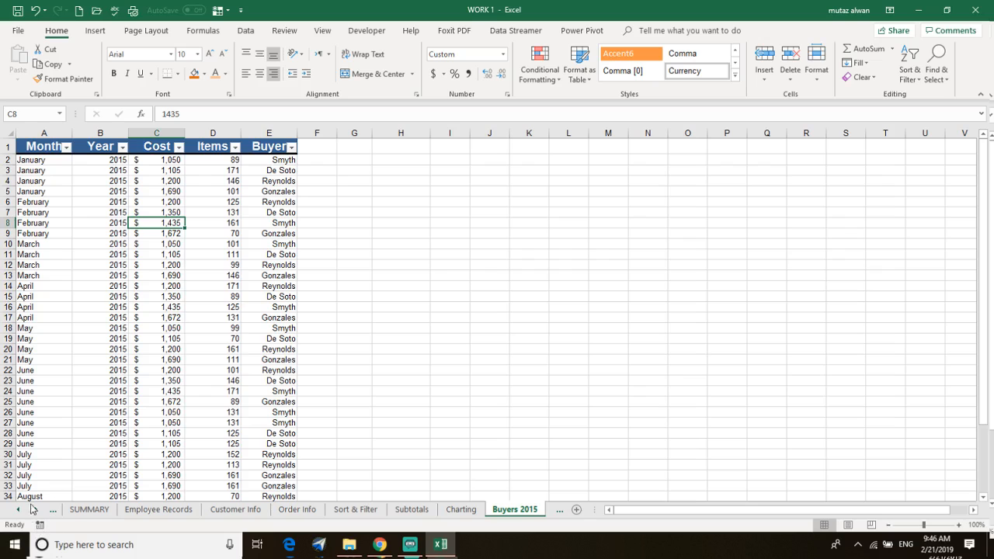
left_click(412, 510)
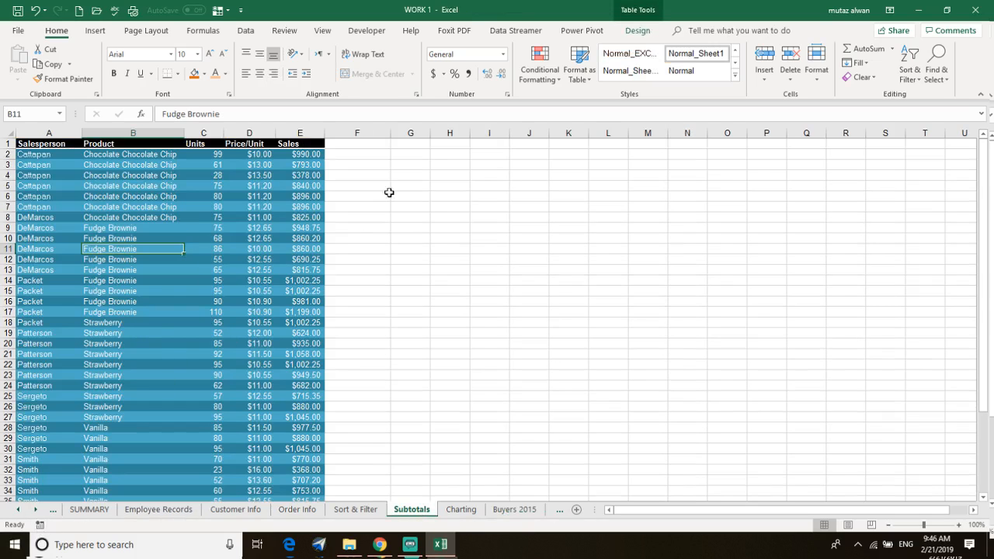
Add a total row to the sales table on the Subtotals sheet and review it below the last record.
left_click(637, 30)
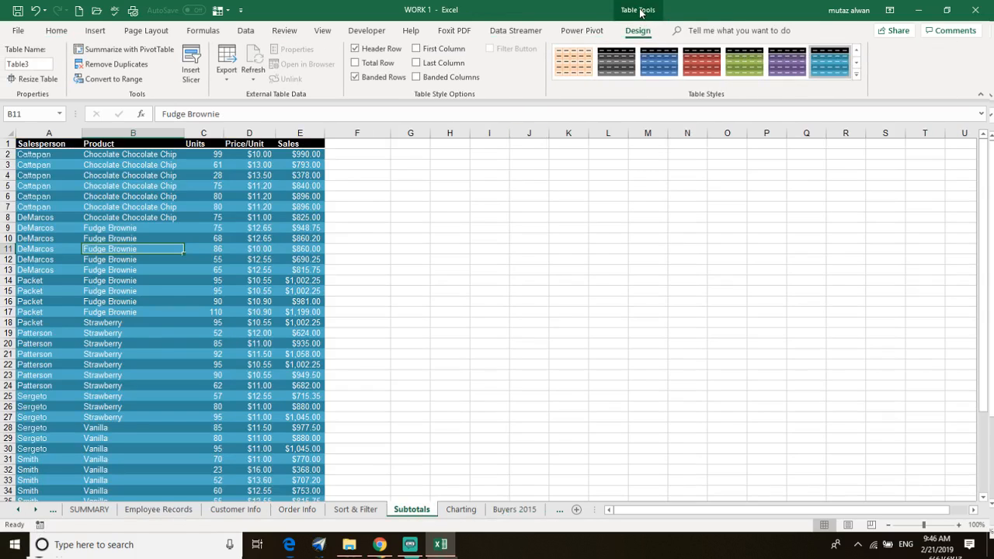
left_click(368, 65)
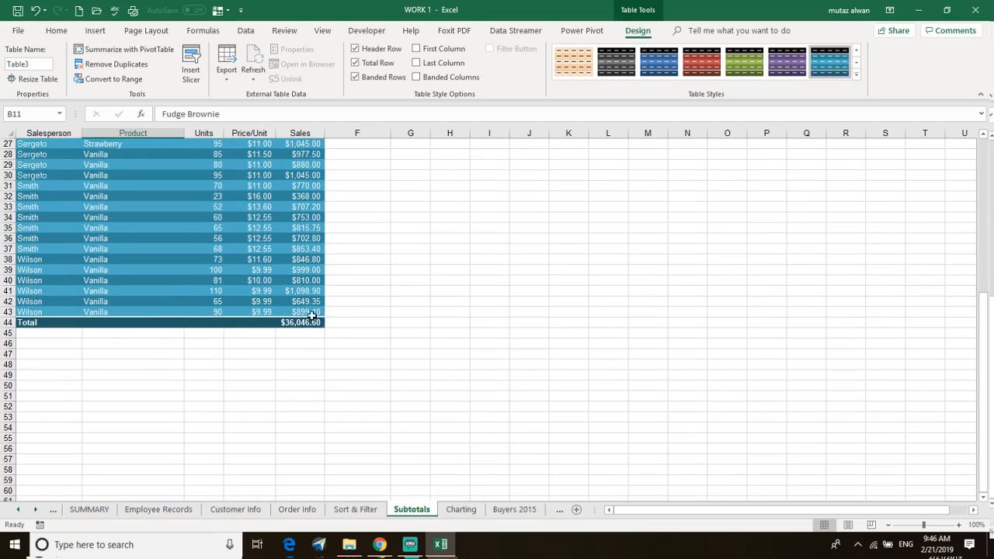
scroll(288, 289, "up", 9)
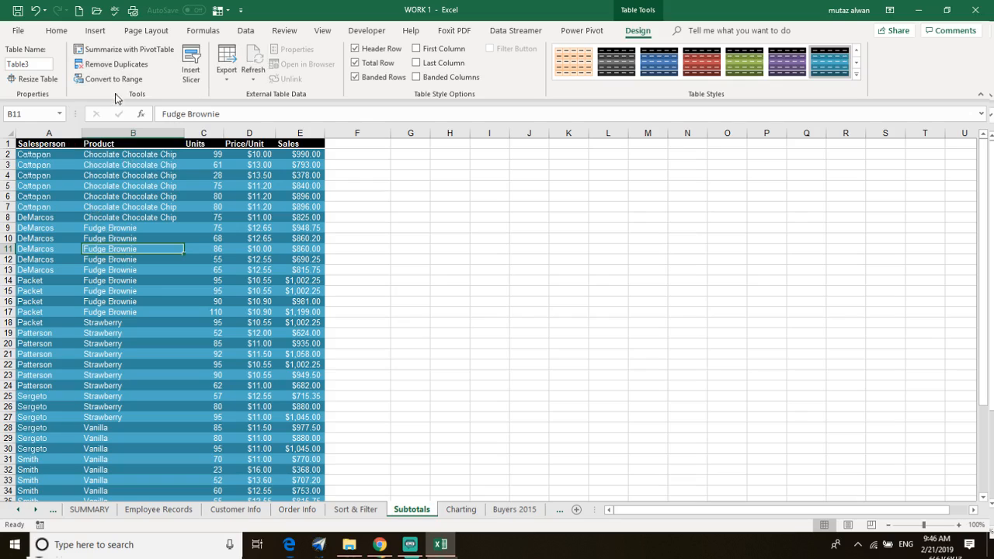
Toggle the sales table's total row on the Subtotals sheet and switch to the Employee Records sheet.
left_click(400, 212)
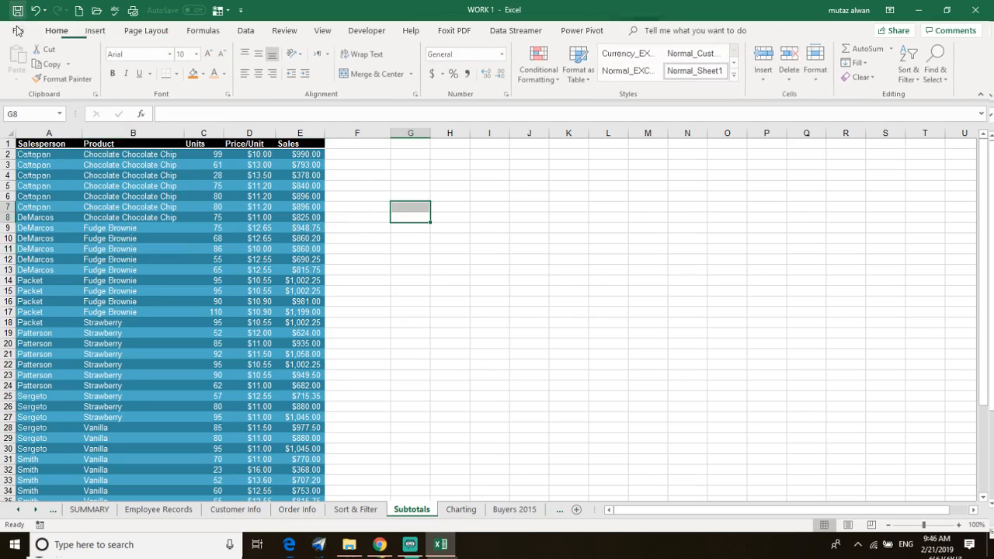
left_click(240, 264)
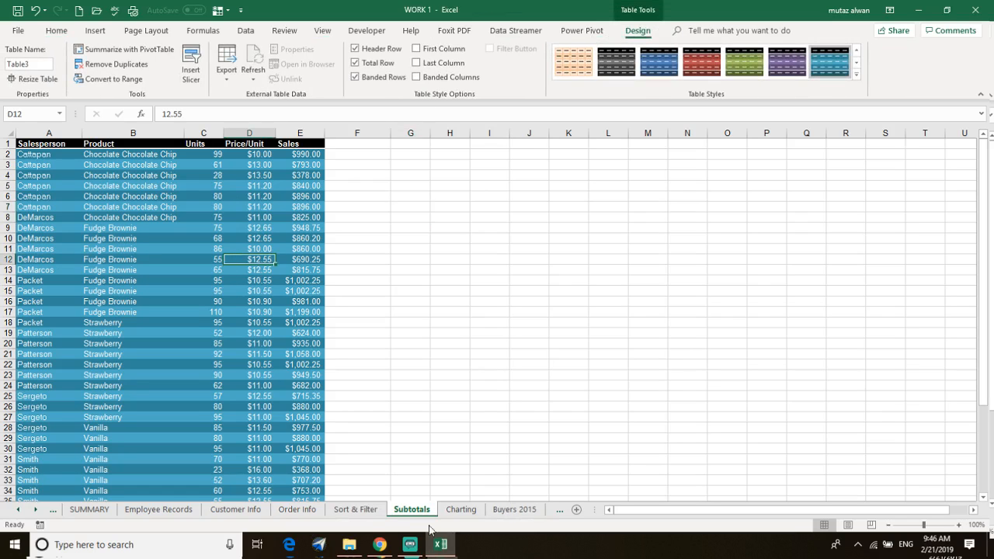
key("ctrl+shift+t")
scroll(217, 288, "up", 3)
left_click(159, 509)
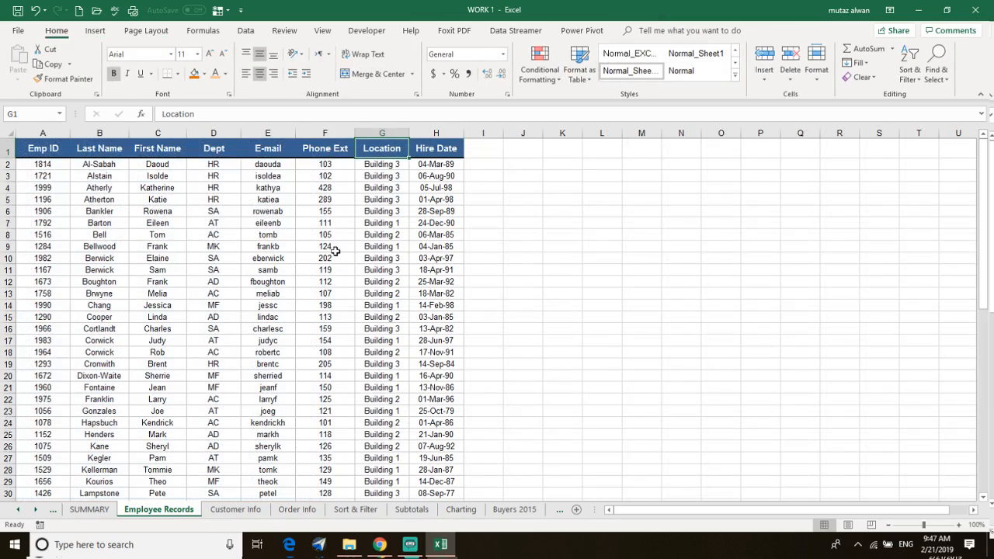
Format the employee data A1:H54 as a table with headers, using the red style in the second row of Light styles.
left_click(251, 332)
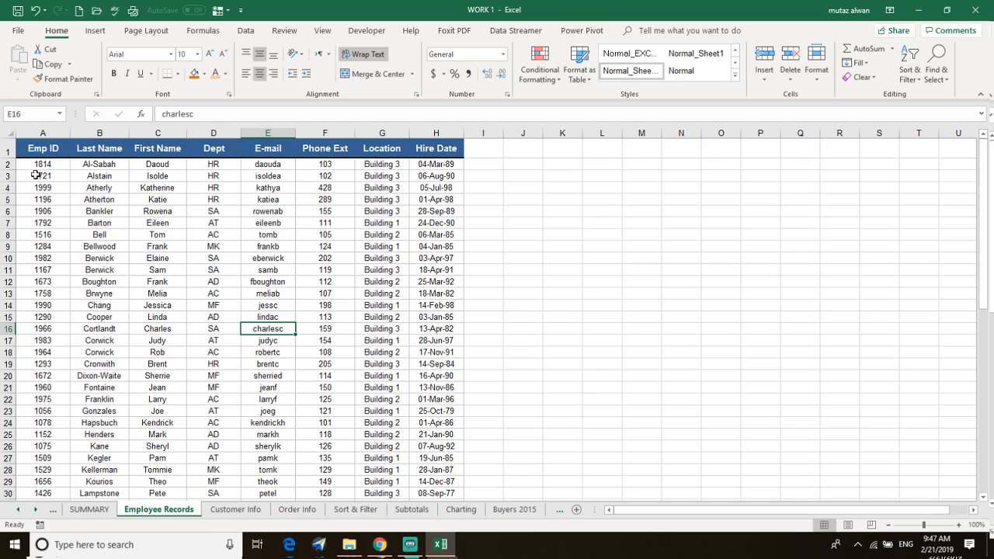
left_click_drag(22, 148, 432, 461)
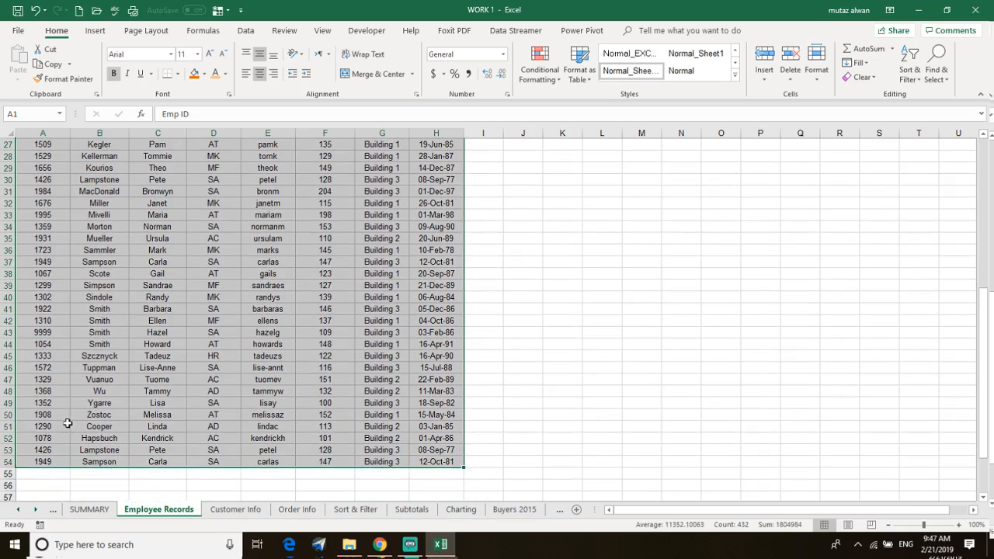
scroll(243, 302, "up", 9)
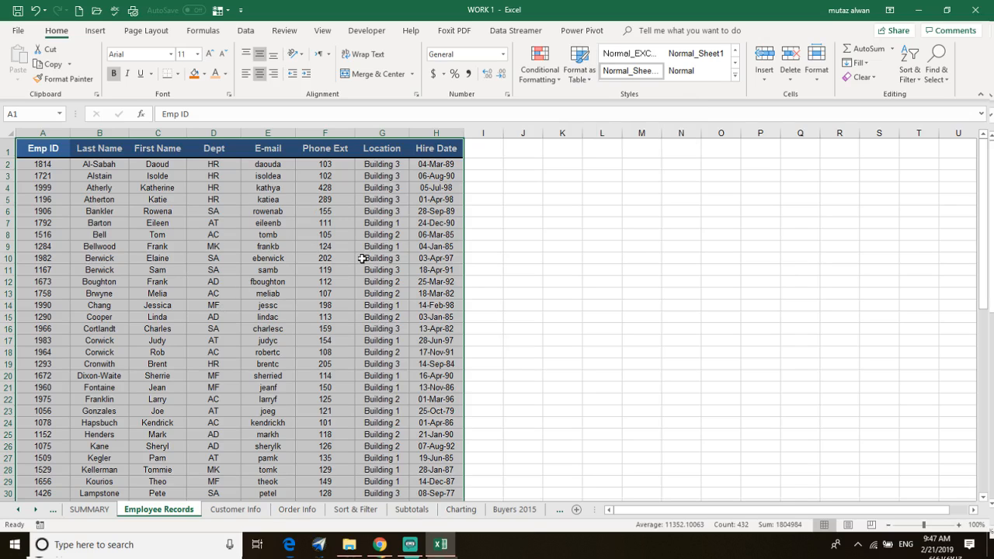
left_click(591, 86)
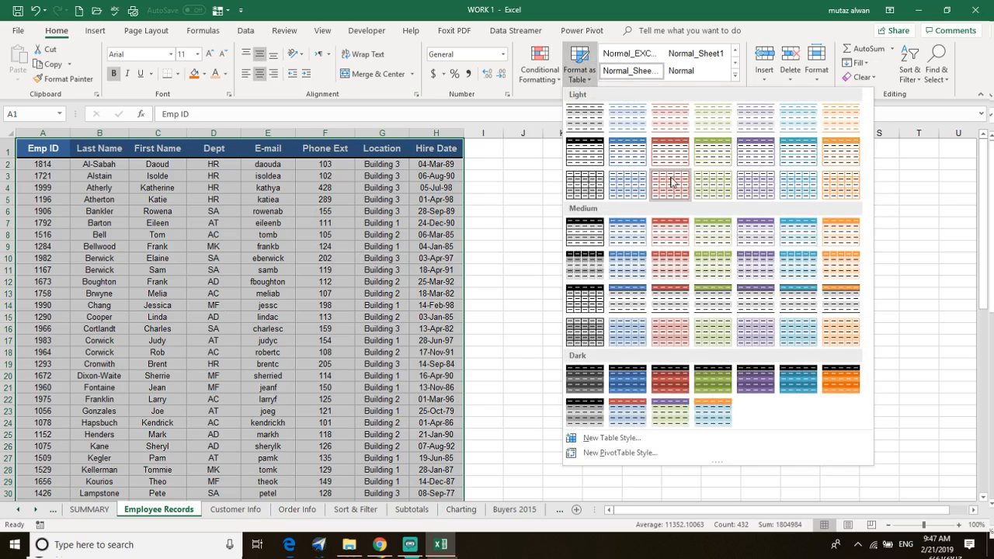
left_click(674, 152)
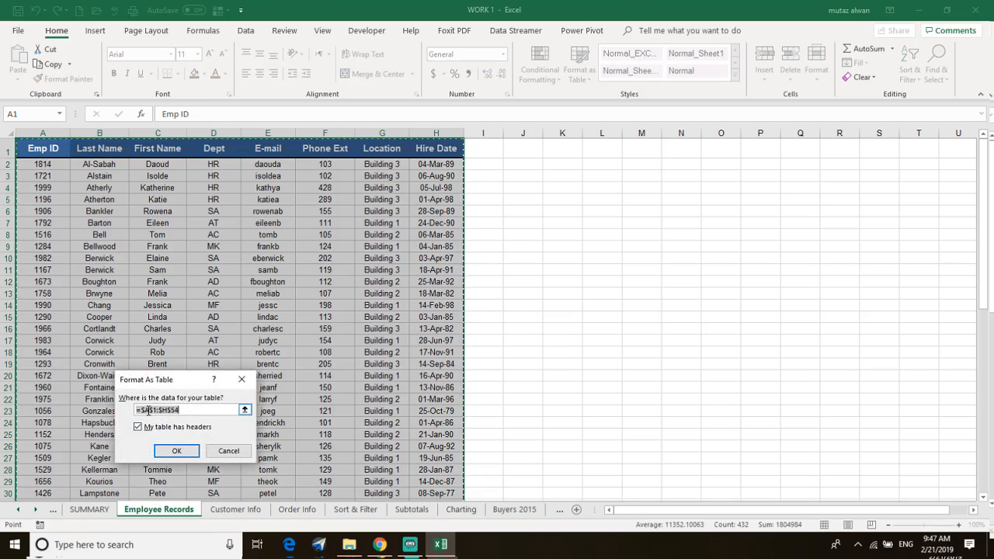
left_click(177, 451)
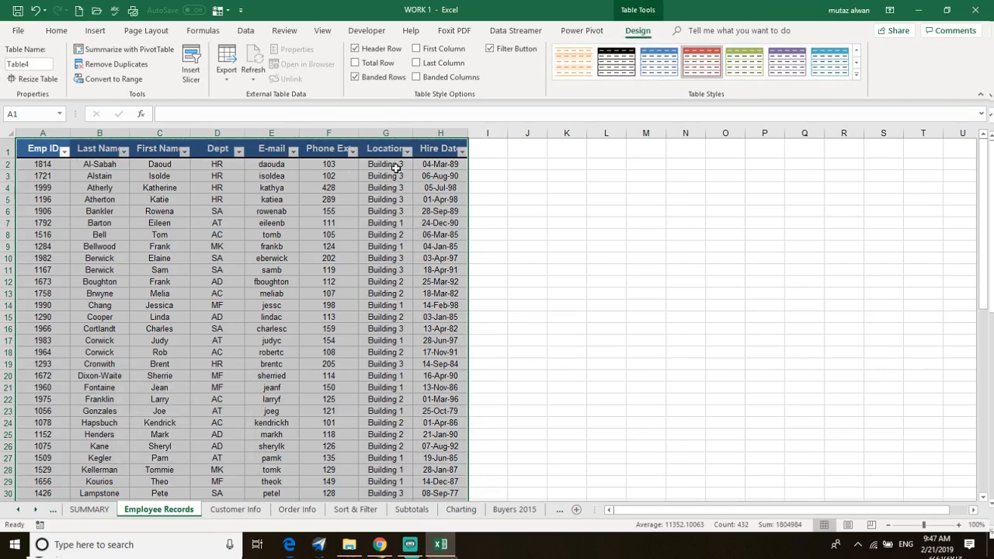
left_click(526, 167)
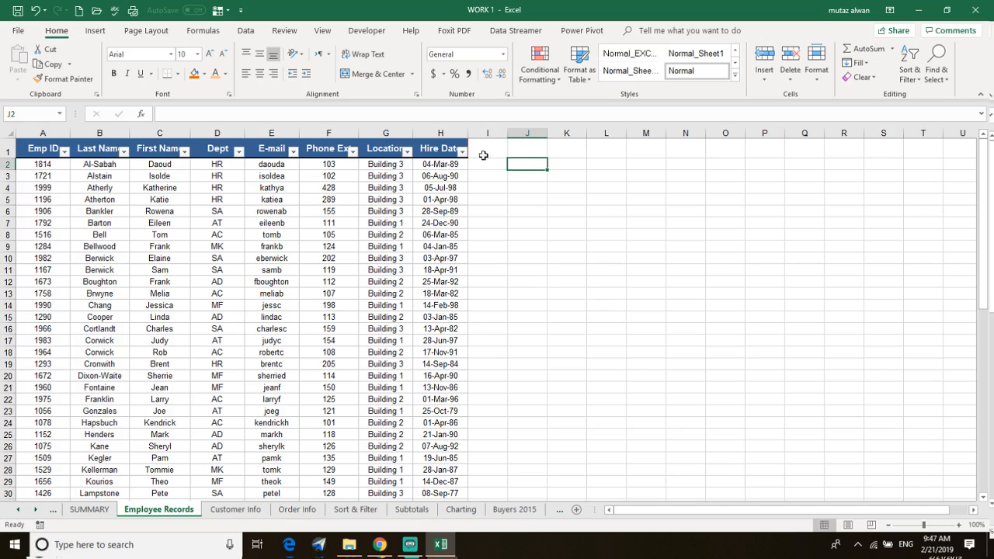
Select all the employee table's data, bring up its Quick Analysis options and dismiss them.
left_click(261, 221)
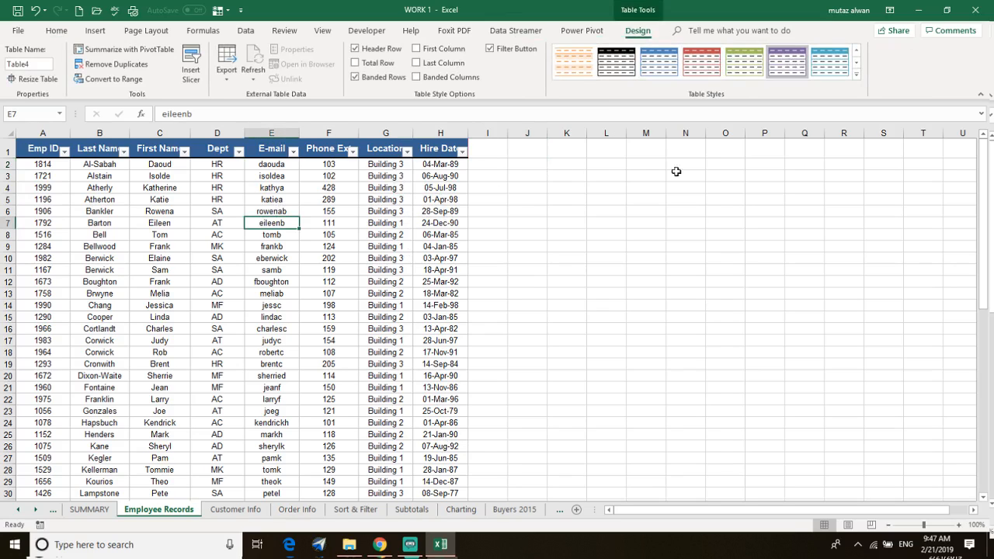
left_click(416, 213)
scroll(435, 233, "down", 12)
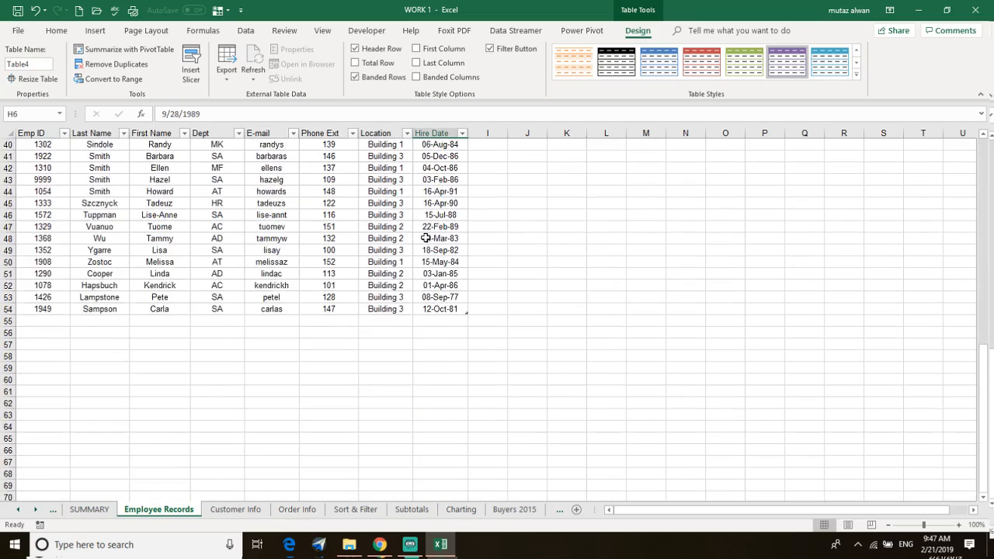
left_click(403, 334)
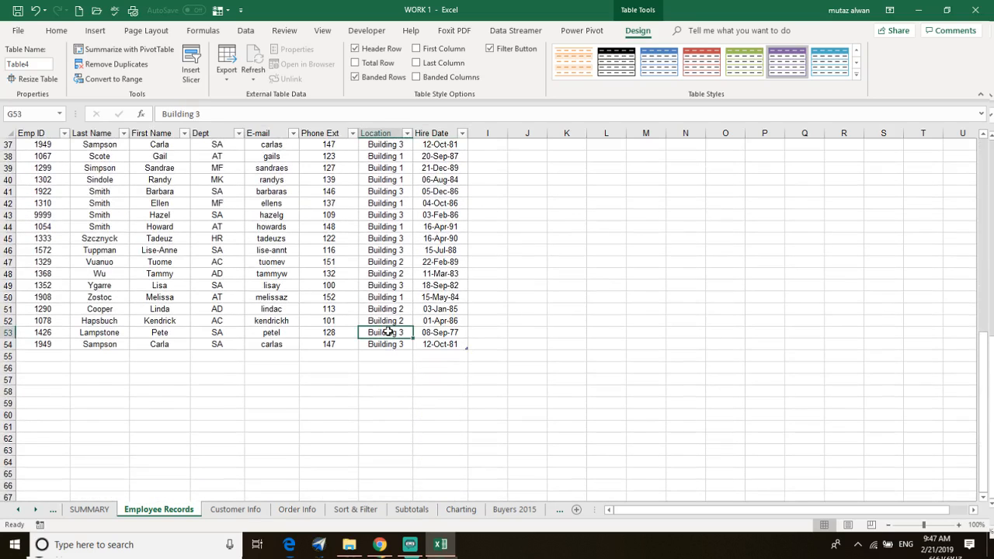
key("ctrl+a")
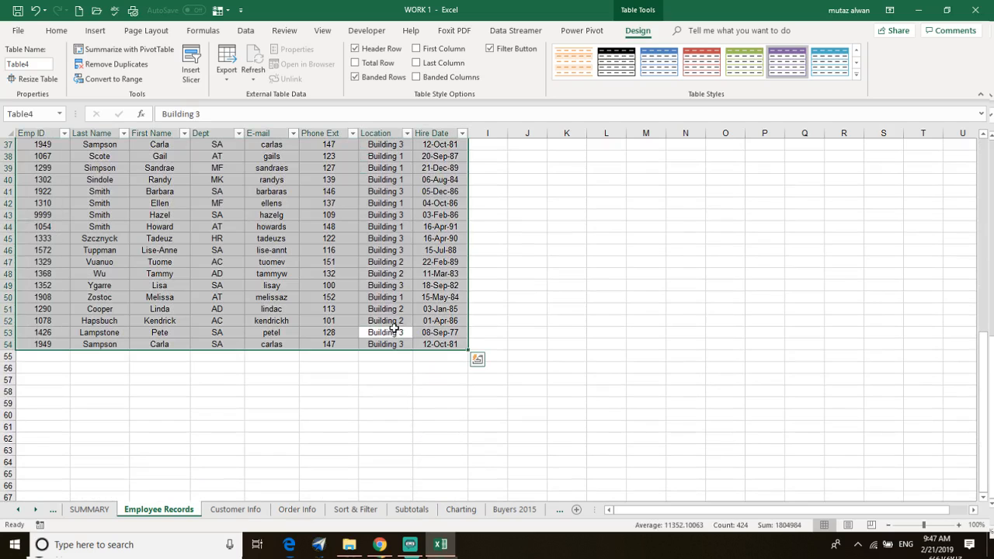
key("ctrl+q")
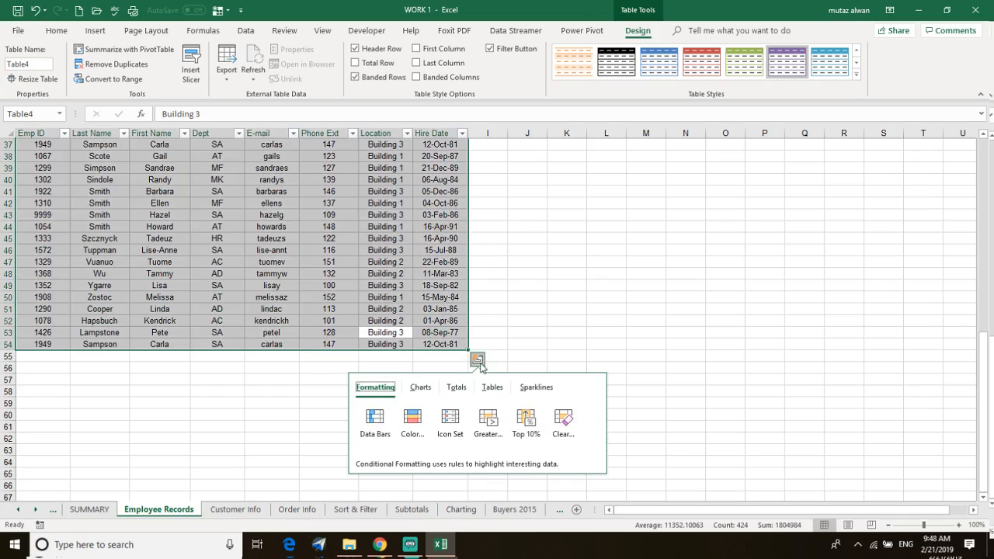
left_click(523, 295)
Reselect the employee table's data and preview the Greater Than conditional formatting in Quick Analysis without applying it.
left_click(451, 343)
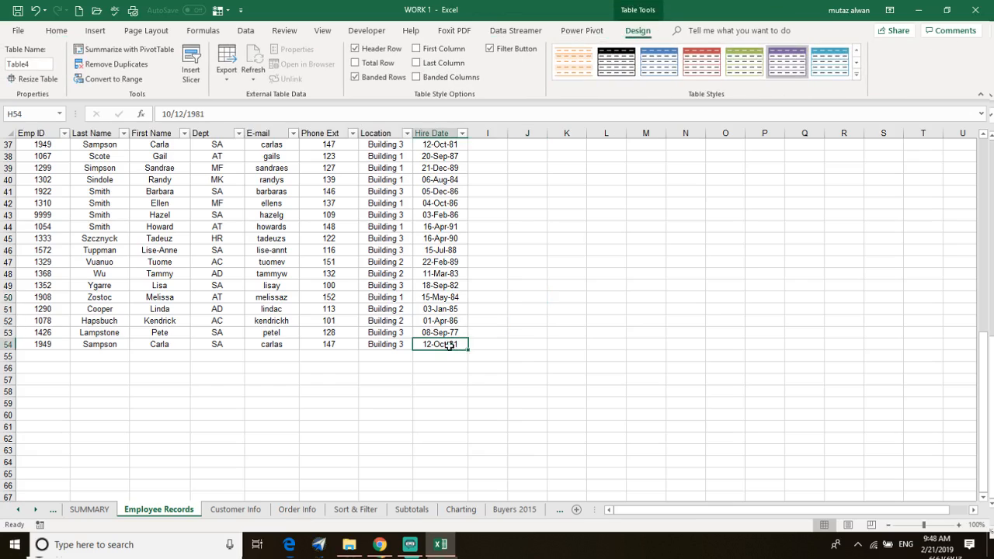
key("ctrl+a")
scroll(443, 344, "up", 12)
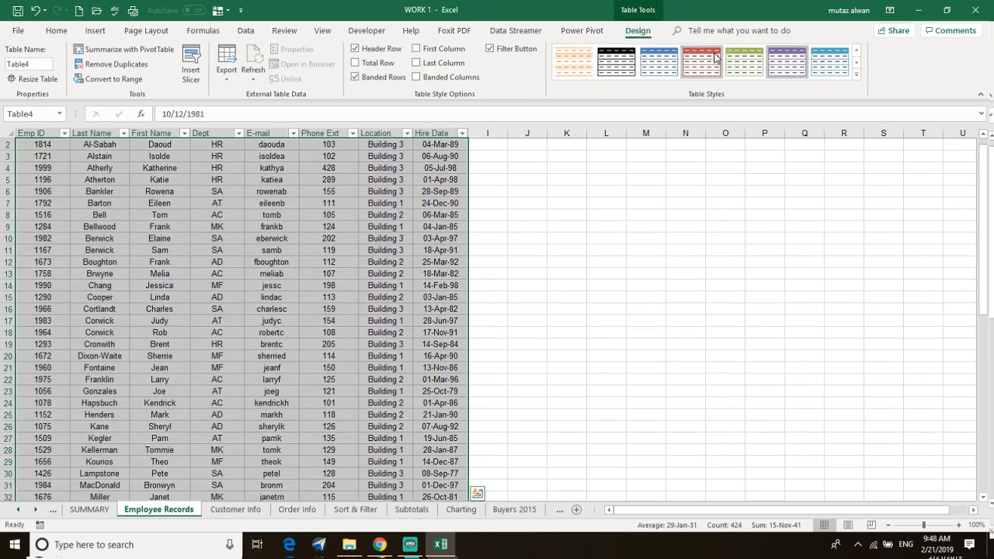
scroll(452, 262, "down", 12)
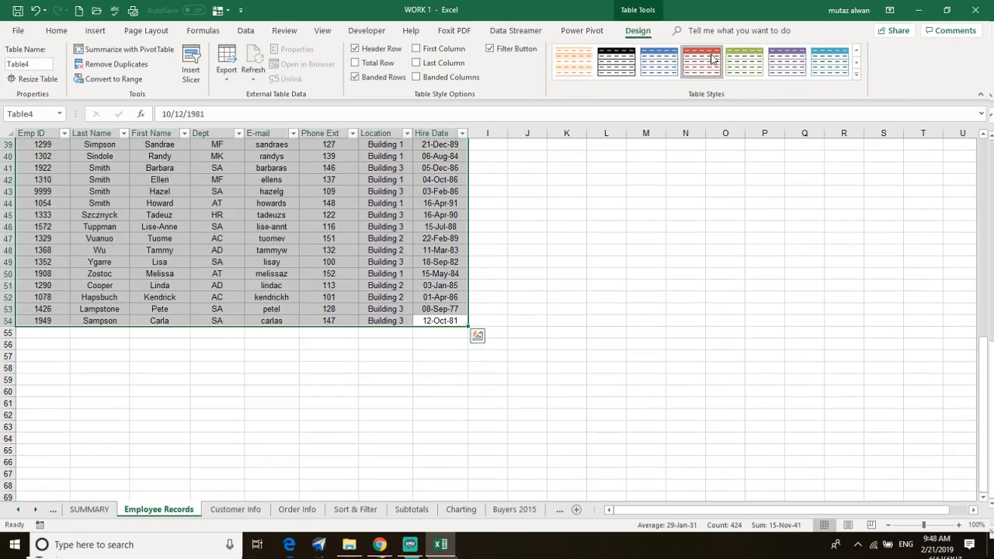
left_click(476, 336)
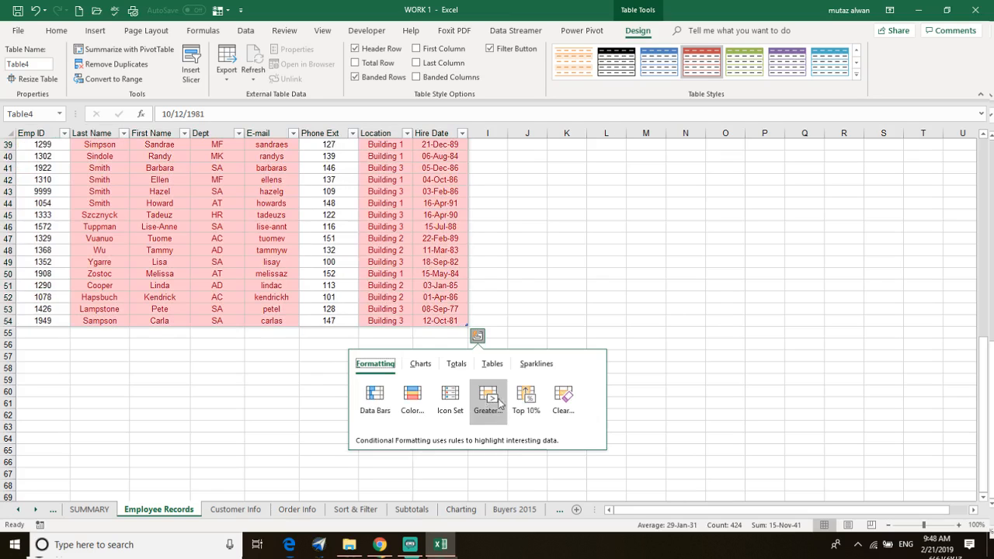
left_click(583, 225)
scroll(583, 226, "up", 13)
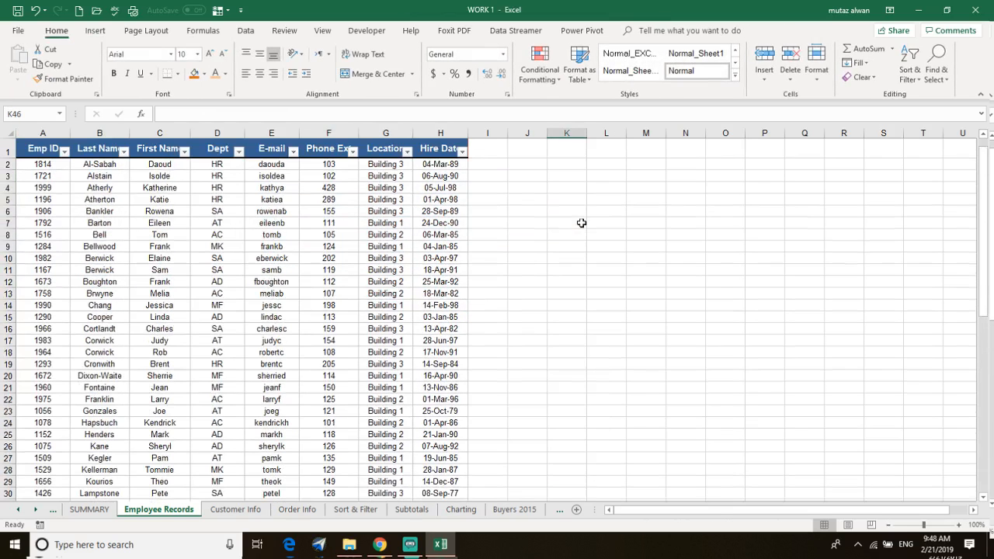
Change the employee table's format to the Dark style with blue bands and a red header.
left_click(385, 234)
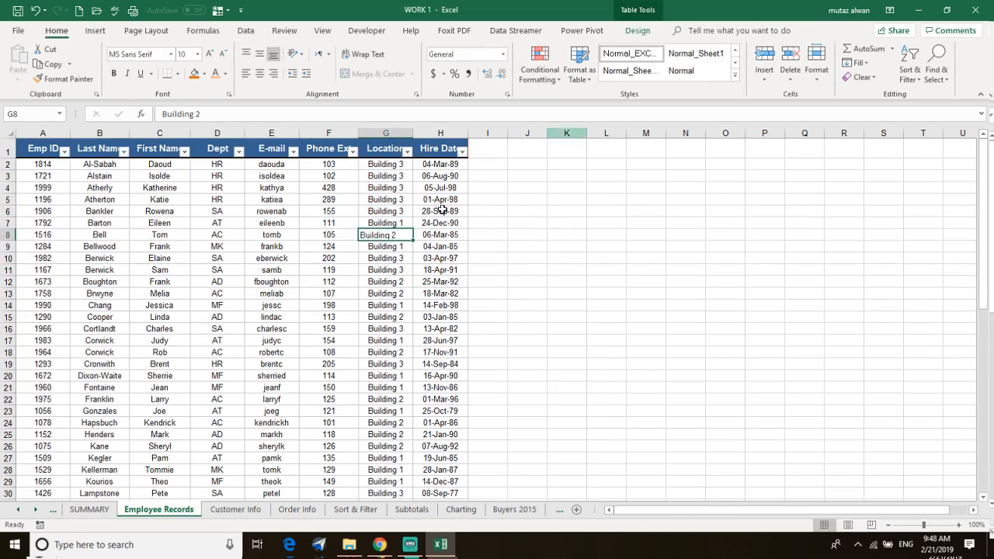
key("ctrl+a")
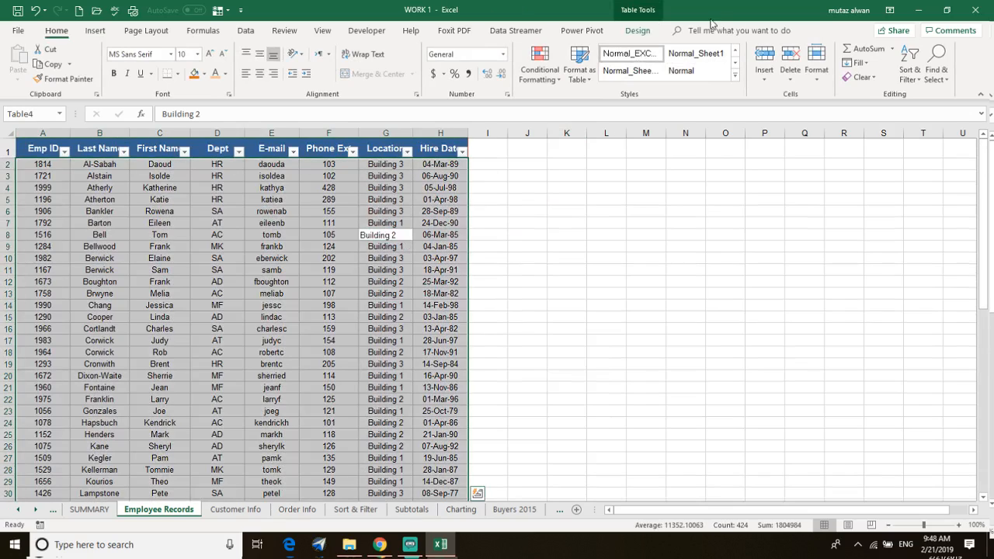
left_click(580, 69)
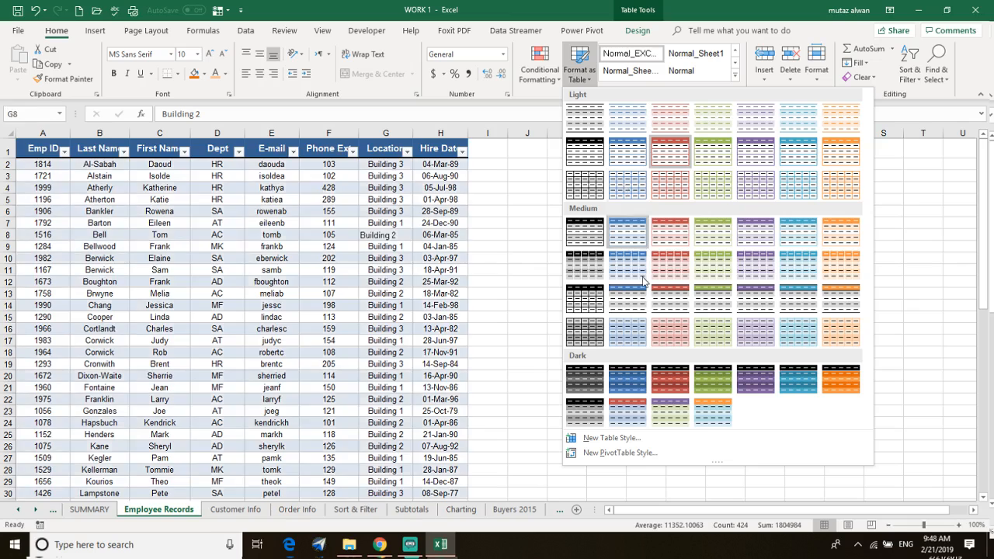
left_click(621, 409)
left_click(550, 307)
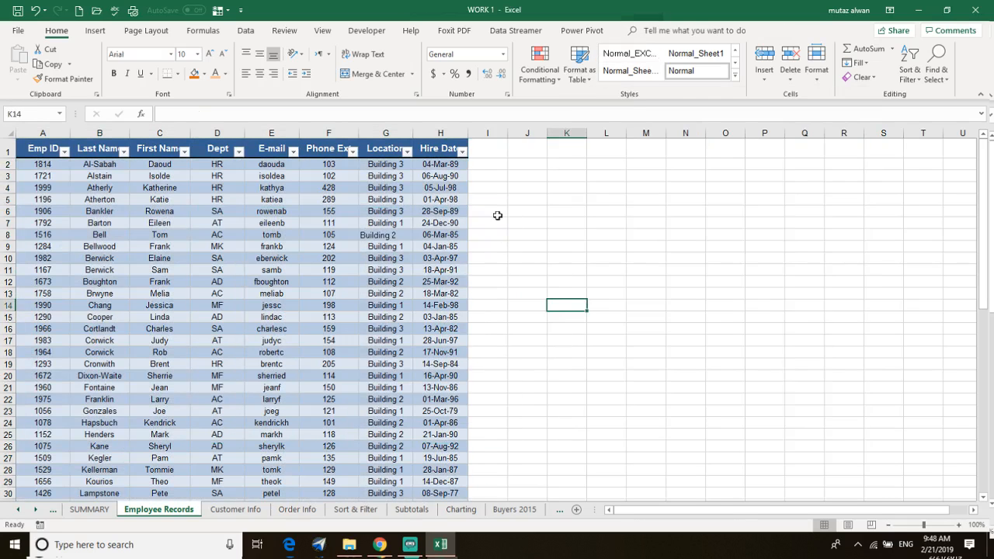
Change the employee table's format to the green banded style in the first row of Light styles.
left_click(310, 282)
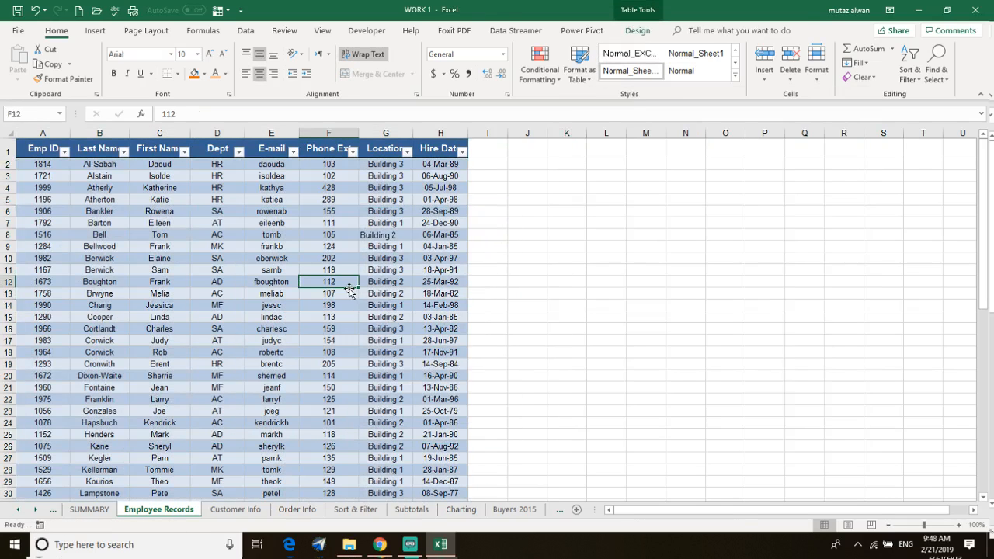
key("ctrl+a")
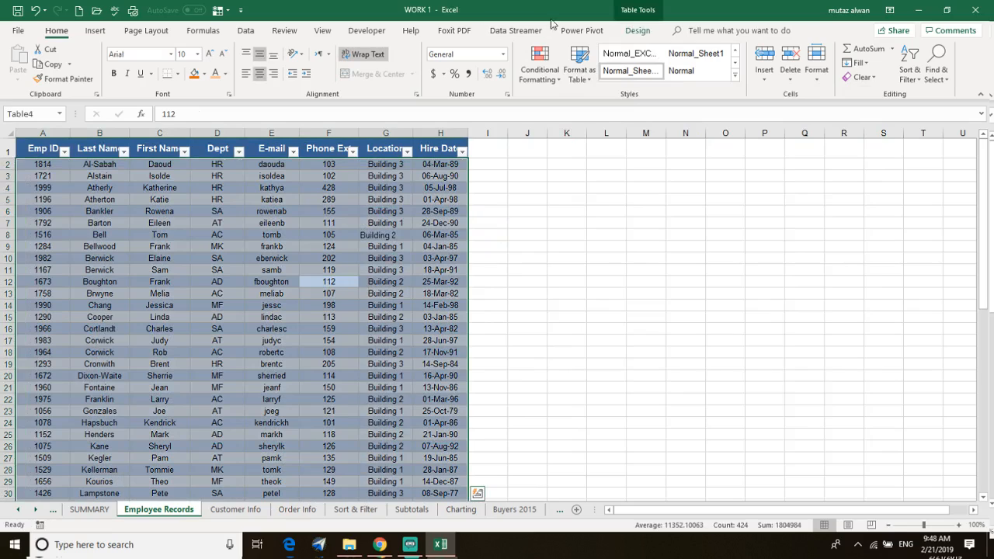
left_click(579, 66)
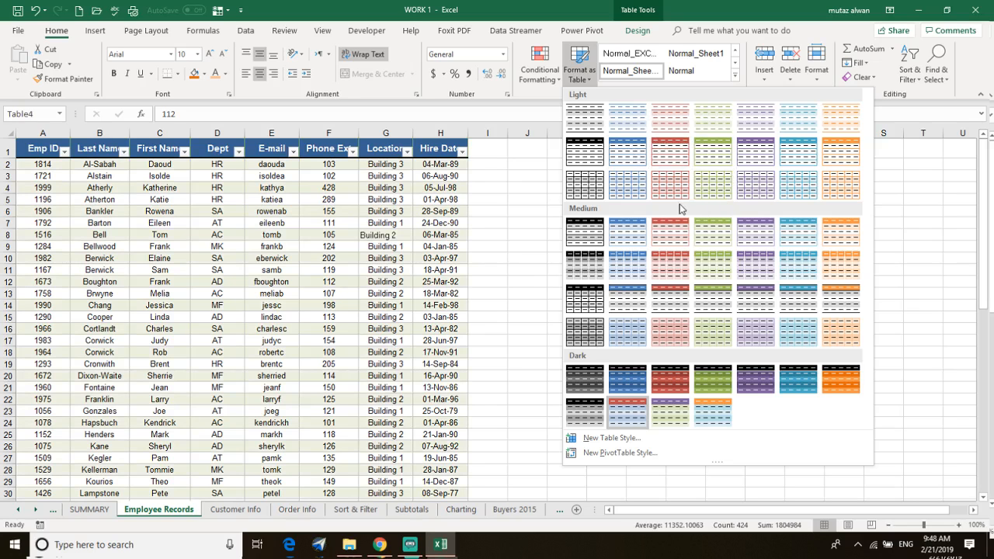
left_click(726, 118)
left_click(515, 199)
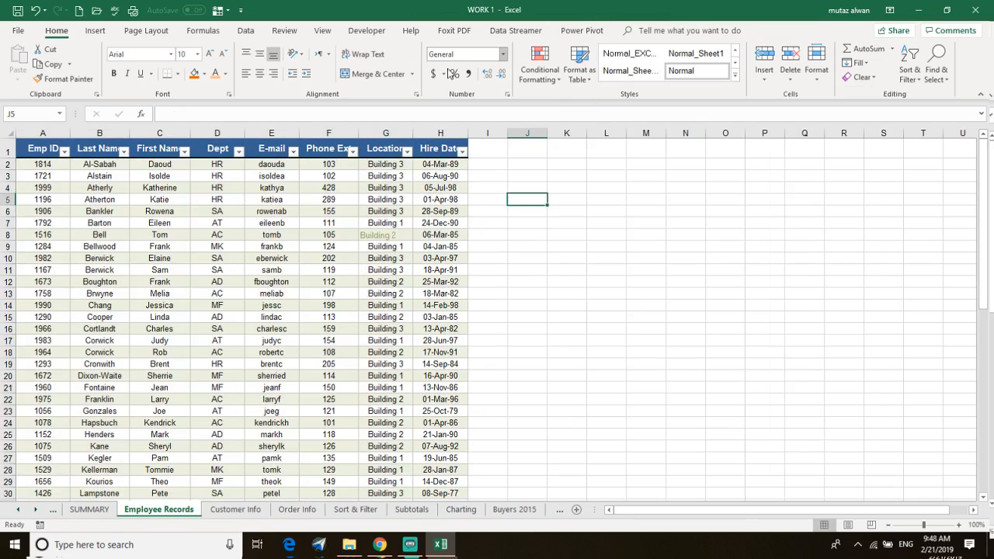
Copy the formatting of Location cell G7 onto cell G8 with Format Painter.
left_click(385, 224)
left_click(68, 79)
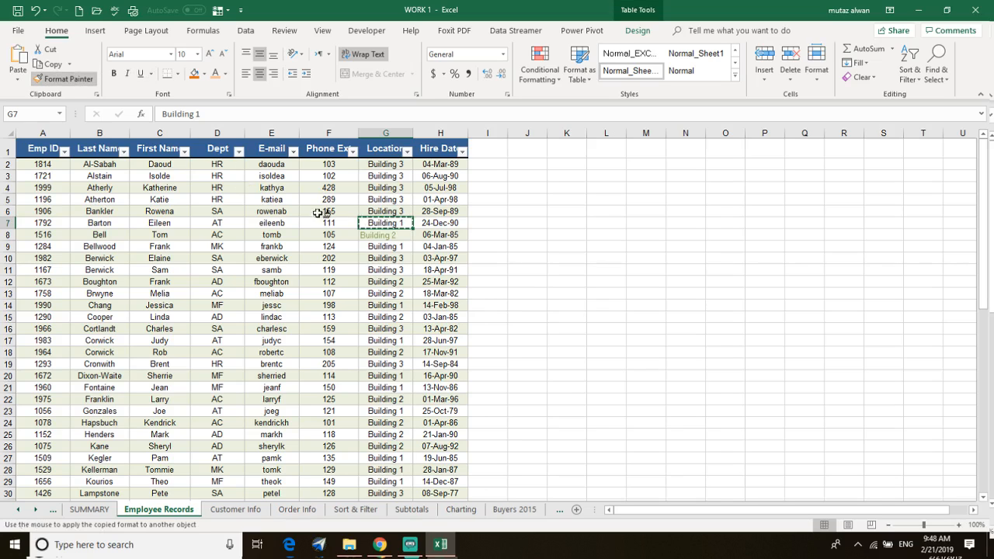
left_click(371, 235)
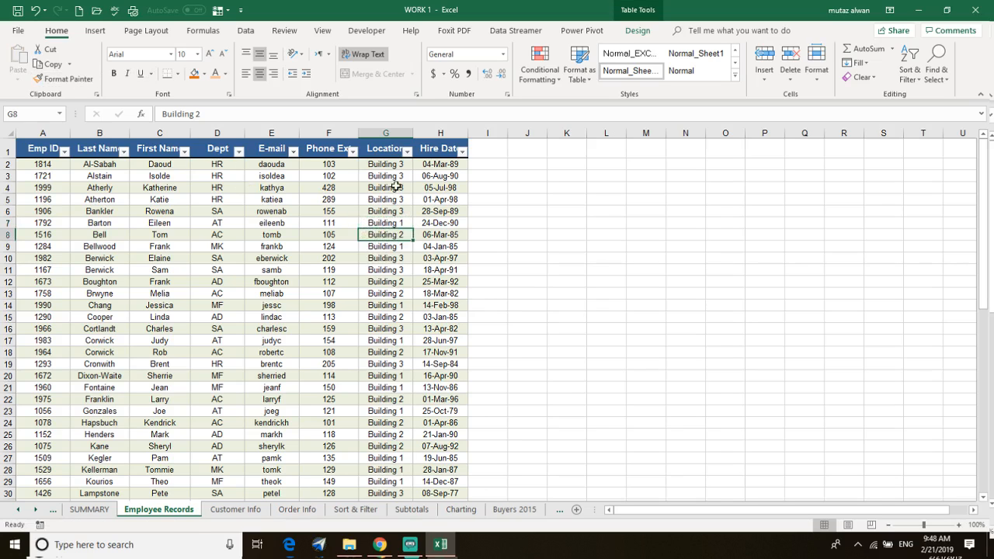
left_click(528, 194)
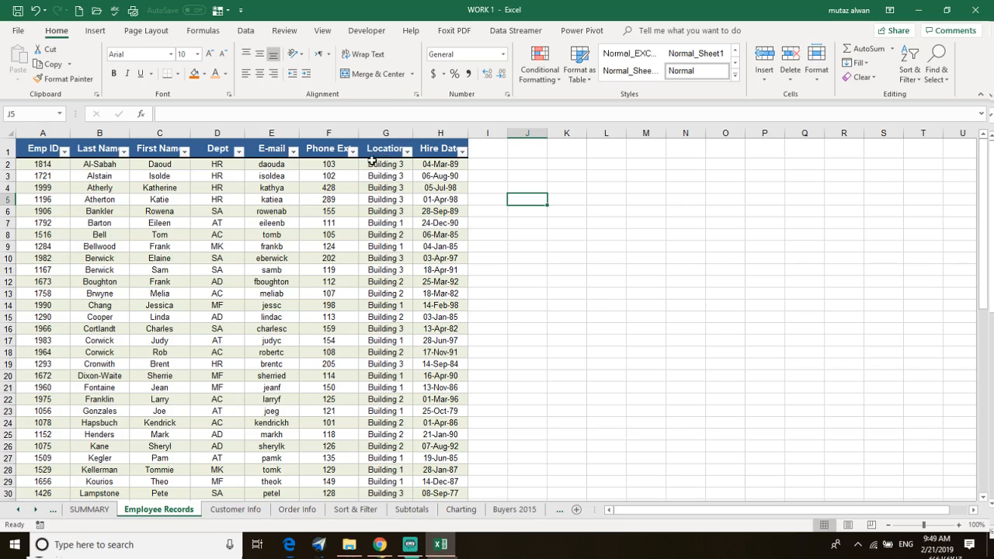
Sort the employee table by Emp ID cell values from smallest to largest.
left_click_drag(368, 151, 389, 470)
left_click(244, 31)
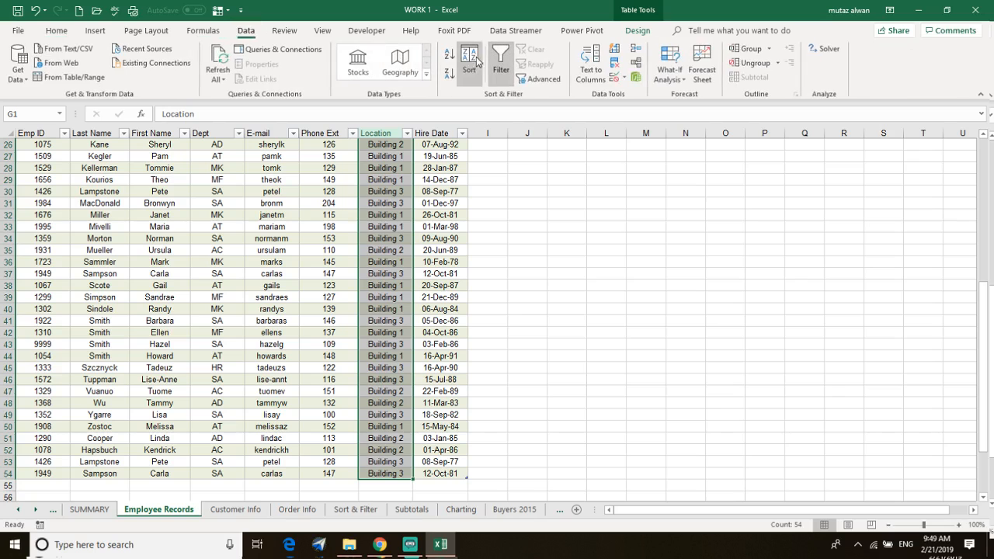
left_click(464, 58)
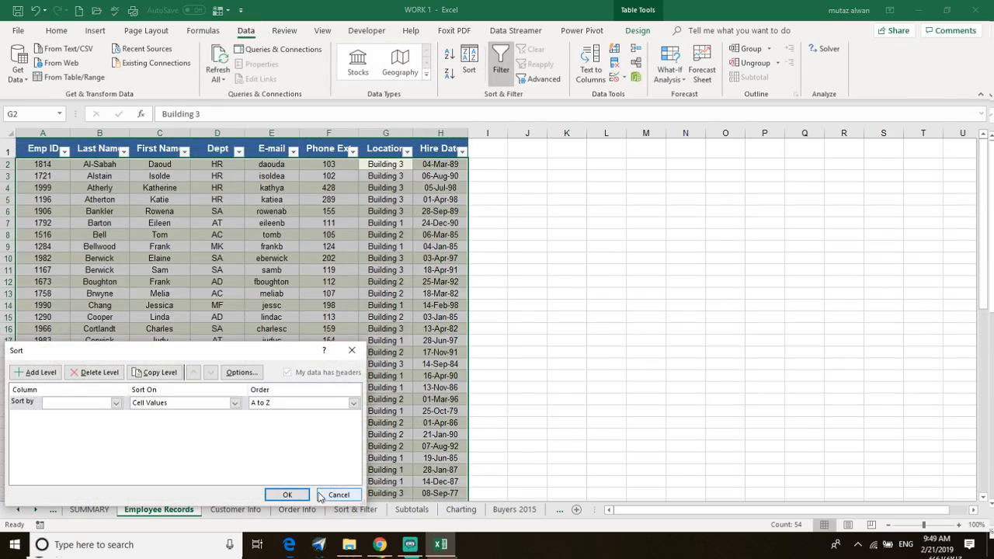
left_click(105, 402)
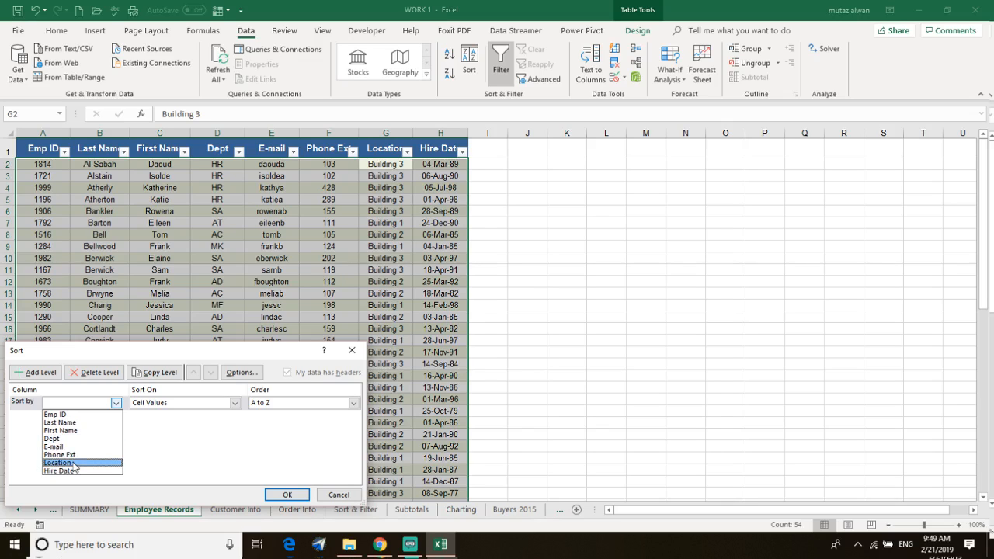
left_click(78, 416)
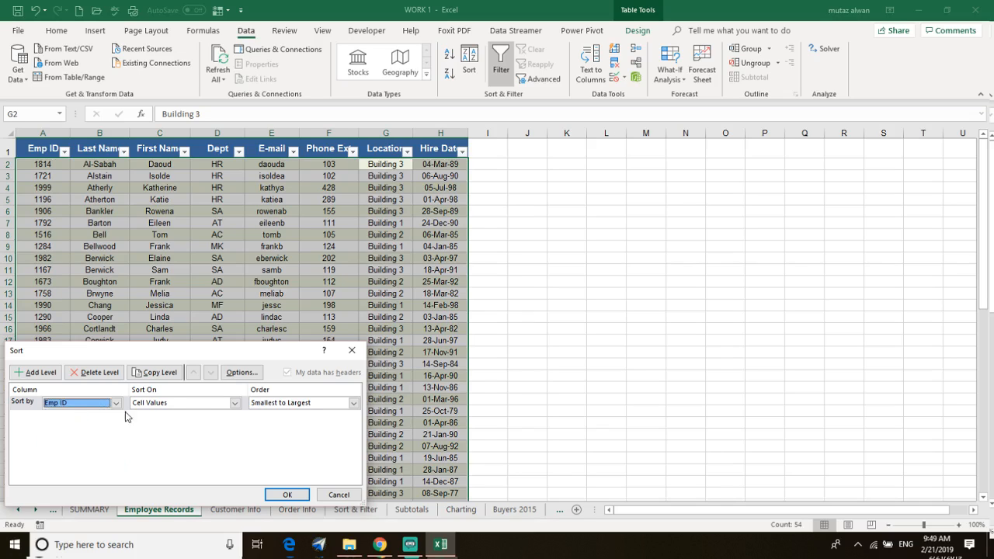
left_click(302, 491)
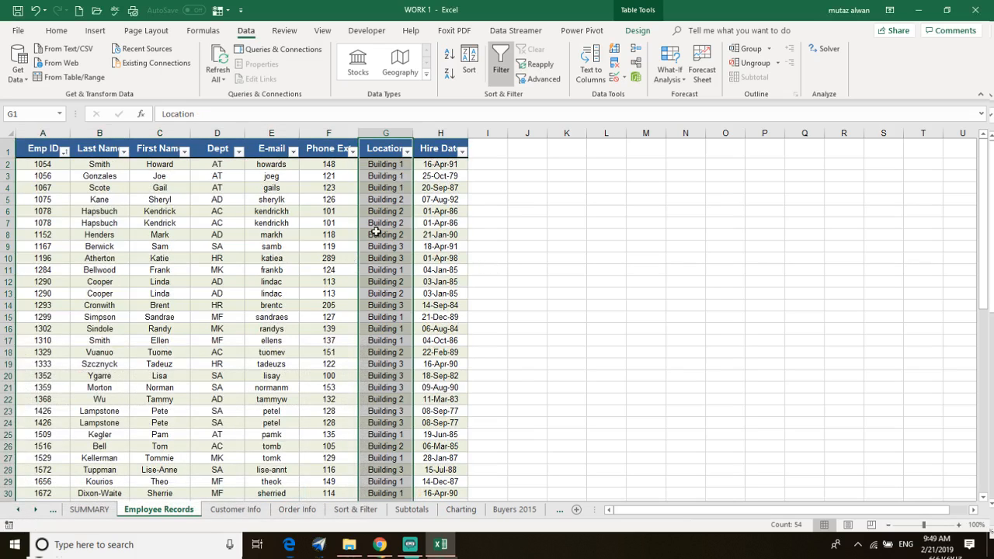
Filter the Location column to show only Building 1.
left_click(407, 150)
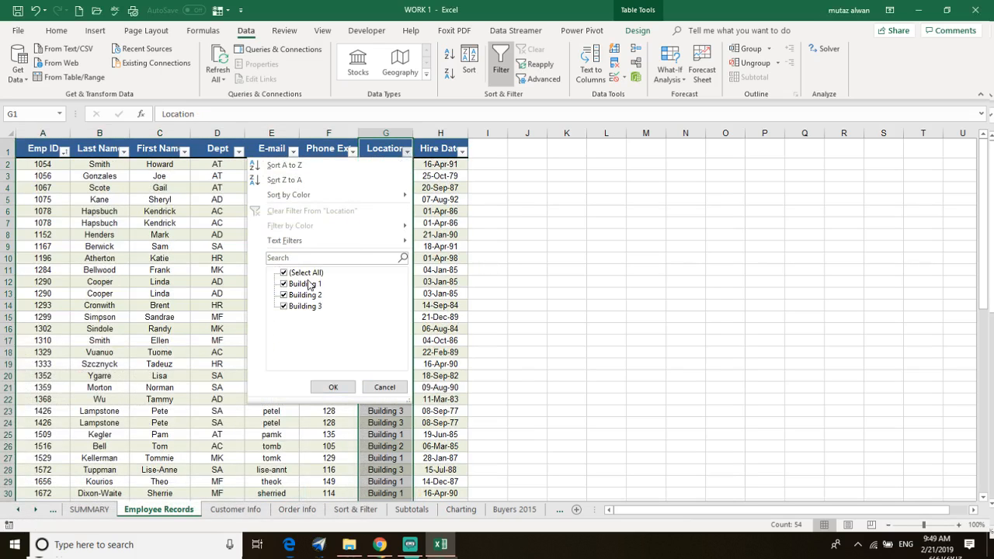
left_click(284, 273)
left_click(284, 284)
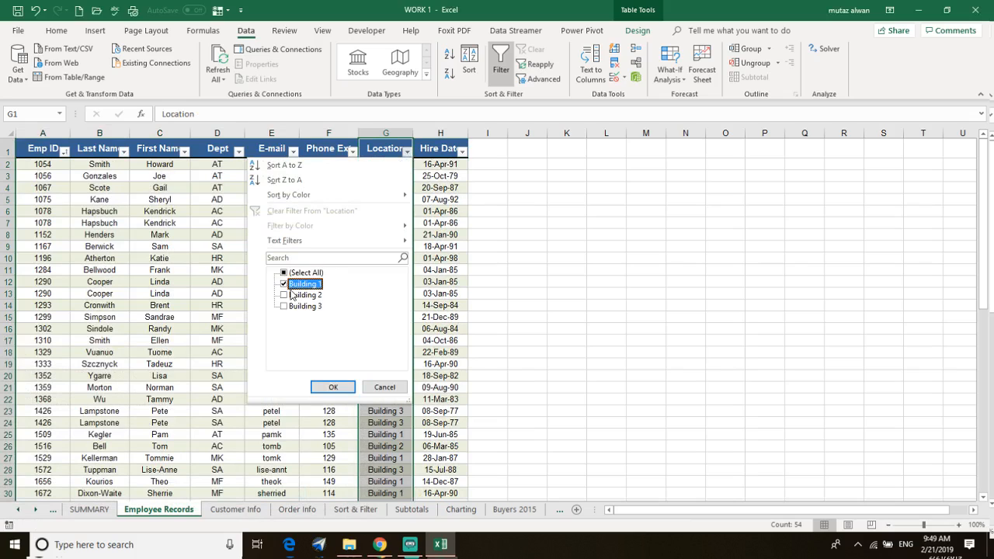
left_click(345, 389)
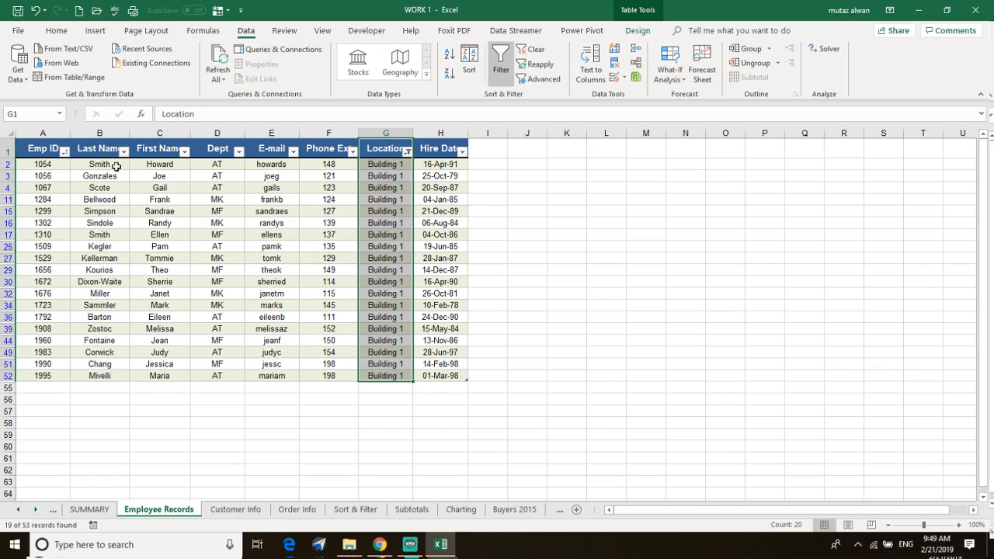
Reset the Location column's filter to include all buildings.
left_click(406, 151)
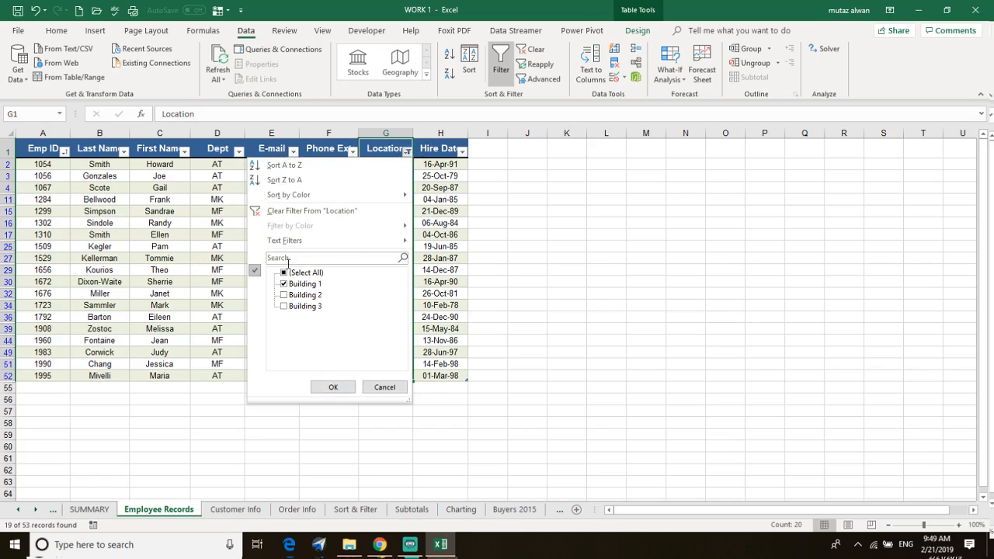
left_click(284, 272)
left_click(332, 387)
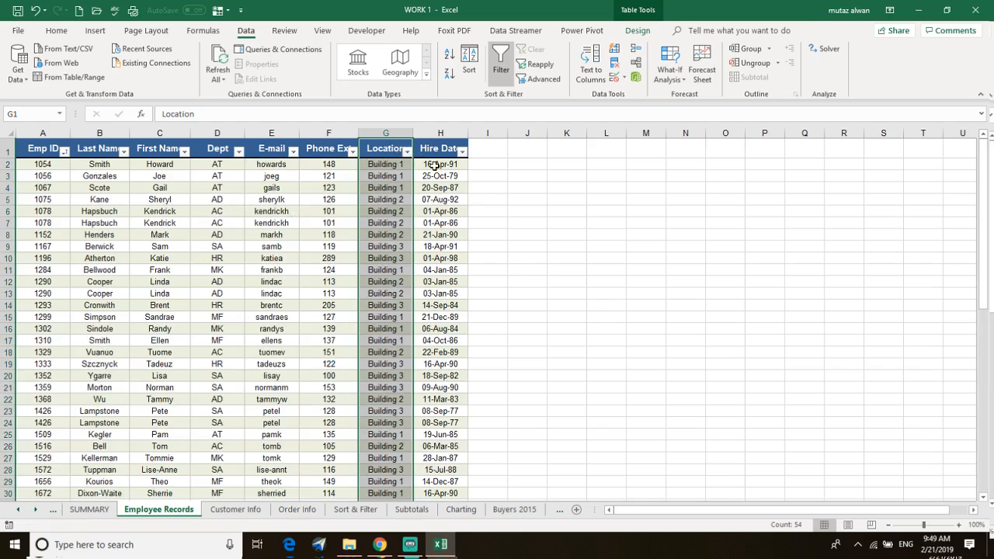
Try to highlight duplicate values with Green Fill with Dark Green Text from cell A3, and check the Emp ID column.
left_click(65, 175)
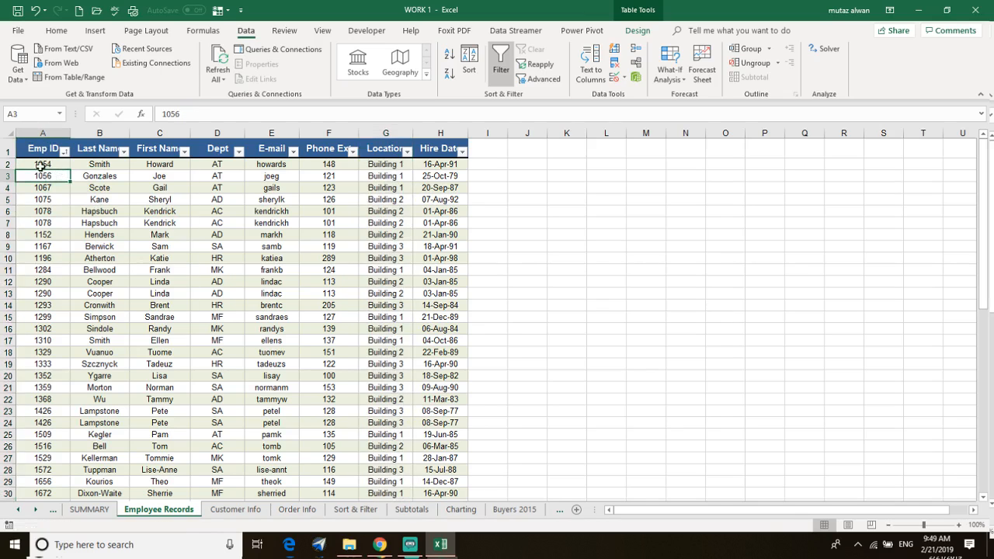
left_click(57, 30)
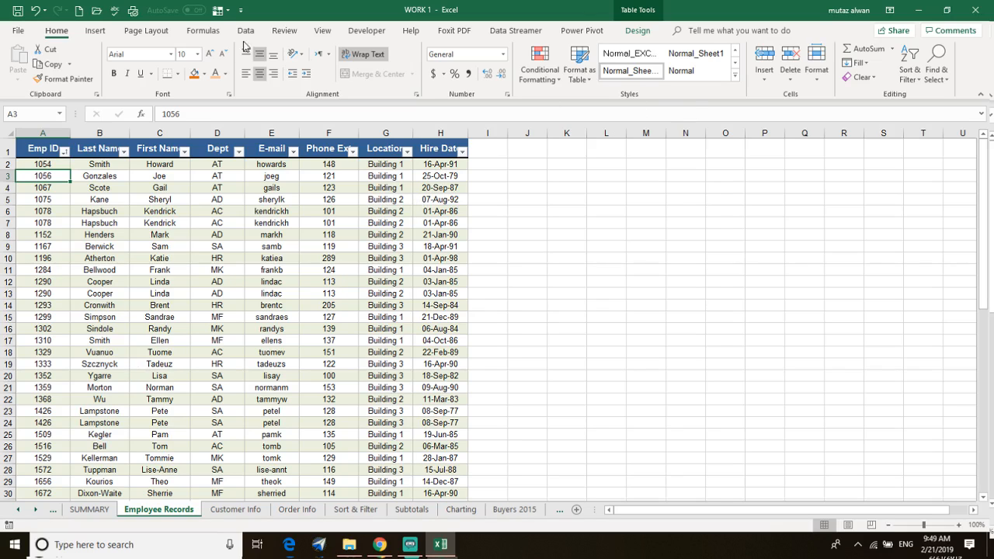
left_click(541, 80)
mouse_move(580, 102)
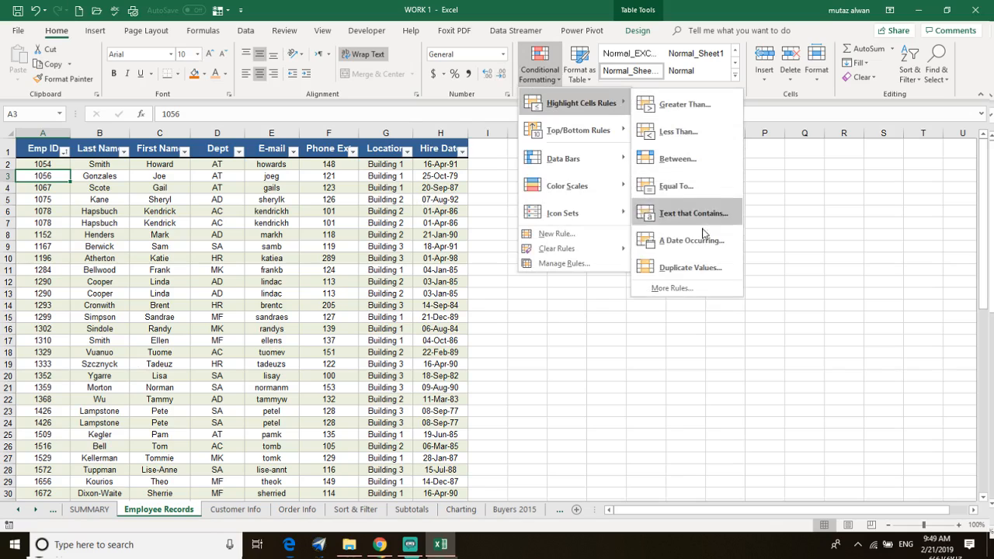
left_click(691, 268)
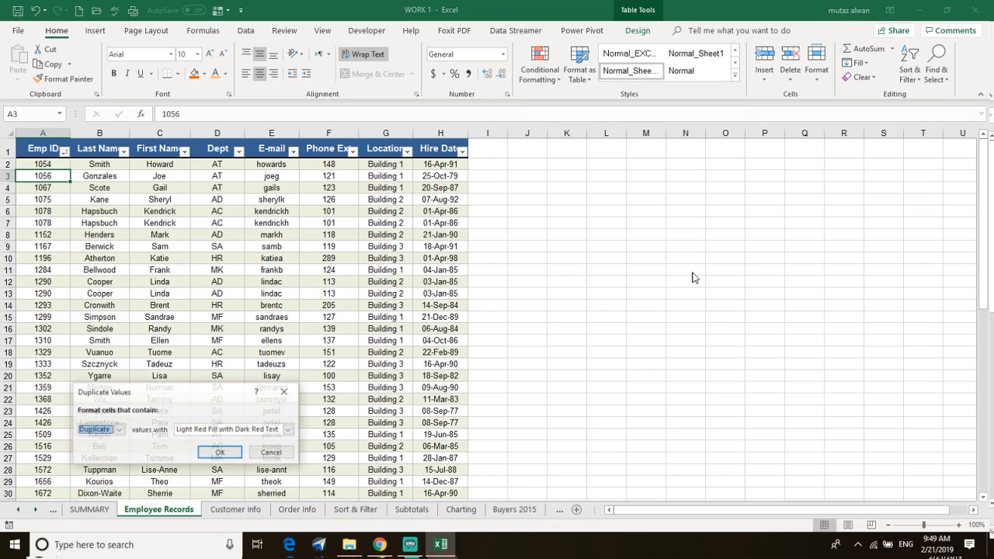
left_click(101, 436)
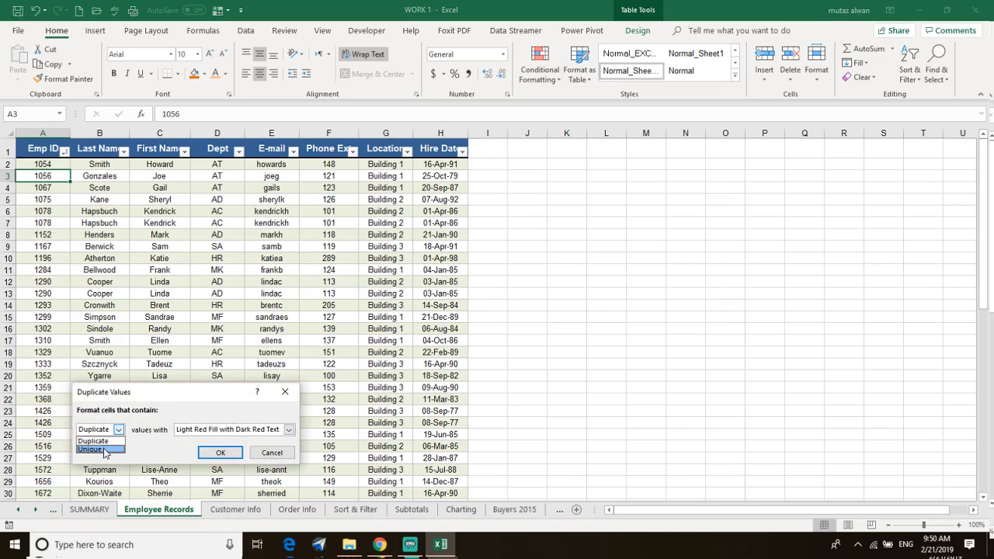
left_click(101, 441)
left_click(208, 431)
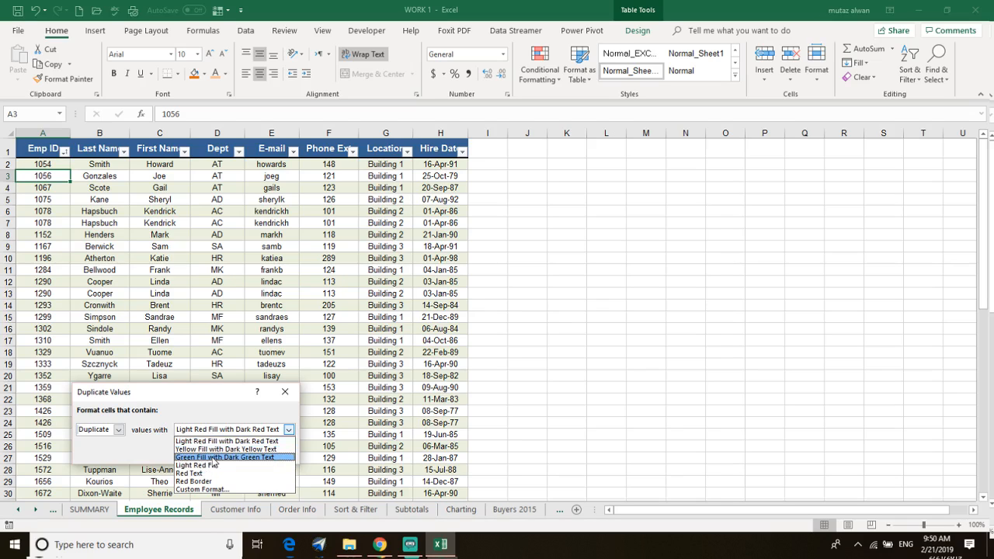
left_click(215, 458)
left_click(217, 451)
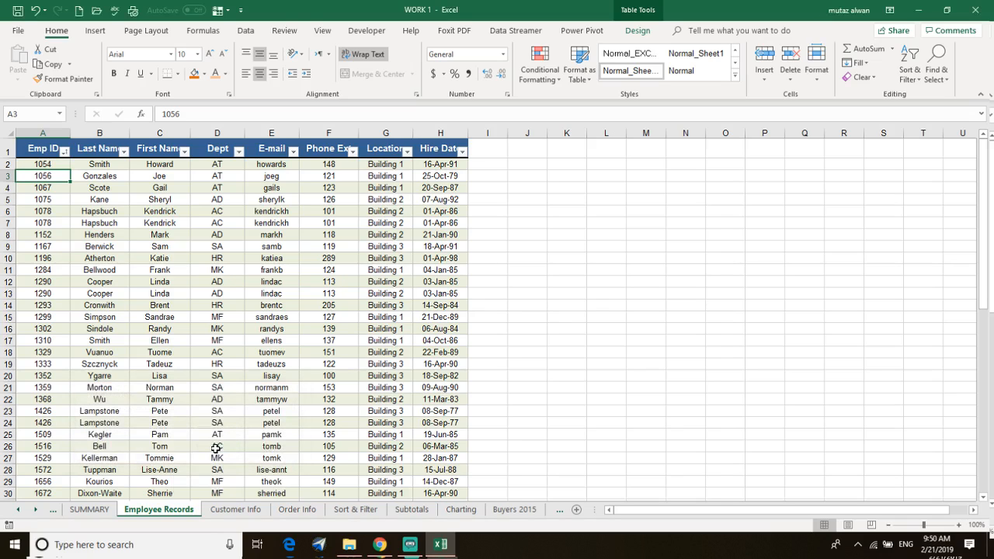
scroll(75, 295, "down", 7)
scroll(76, 306, "up", 7)
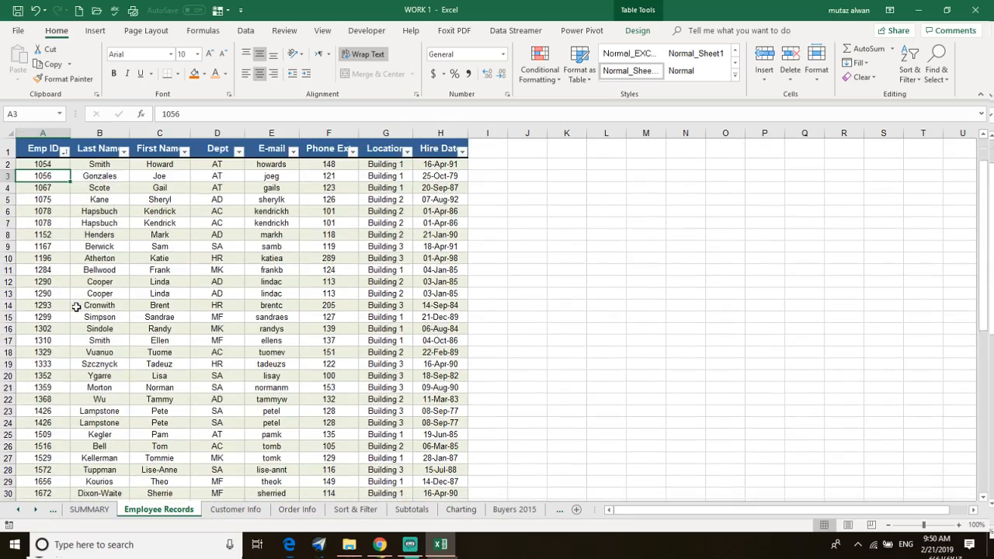
scroll(54, 333, "down", 10)
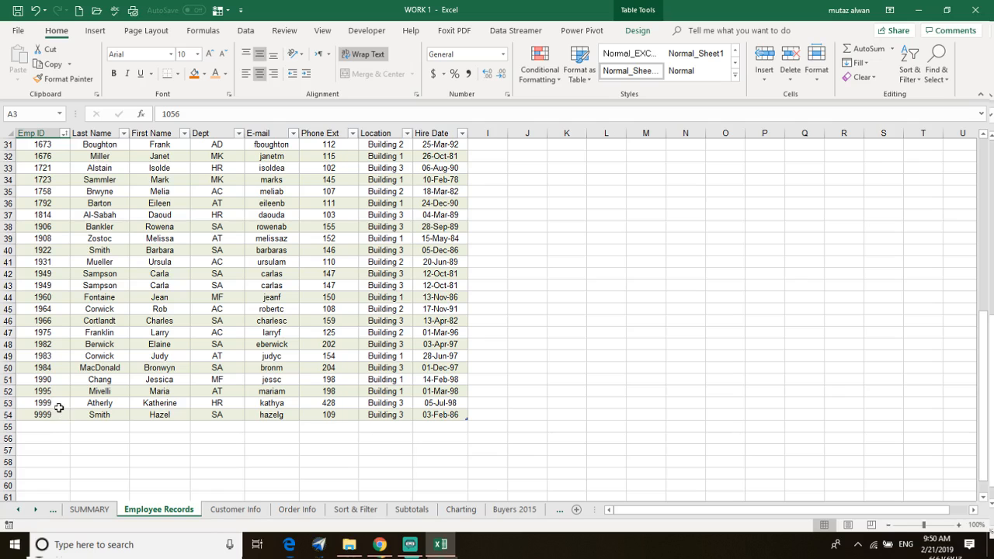
left_click(55, 403)
scroll(33, 378, "up", 10)
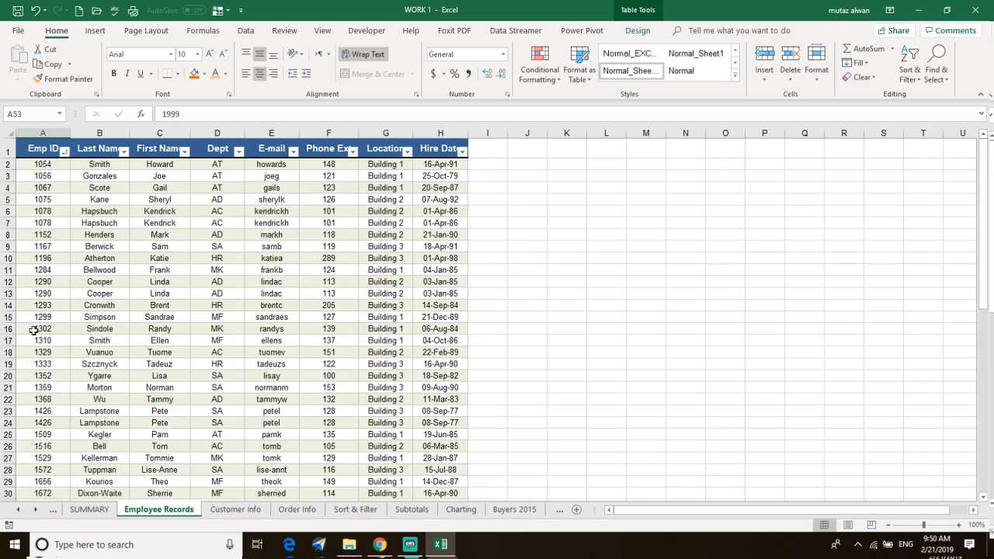
Highlight duplicate values in the whole Emp ID column with Light Red Fill with Dark Red Text, and review the column.
left_click(42, 147)
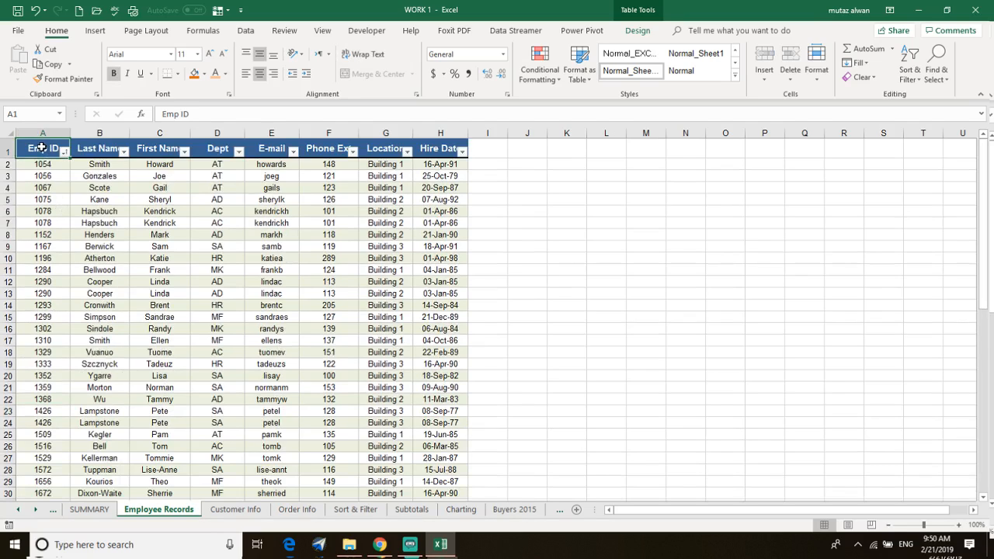
key("ctrl+shift+Down")
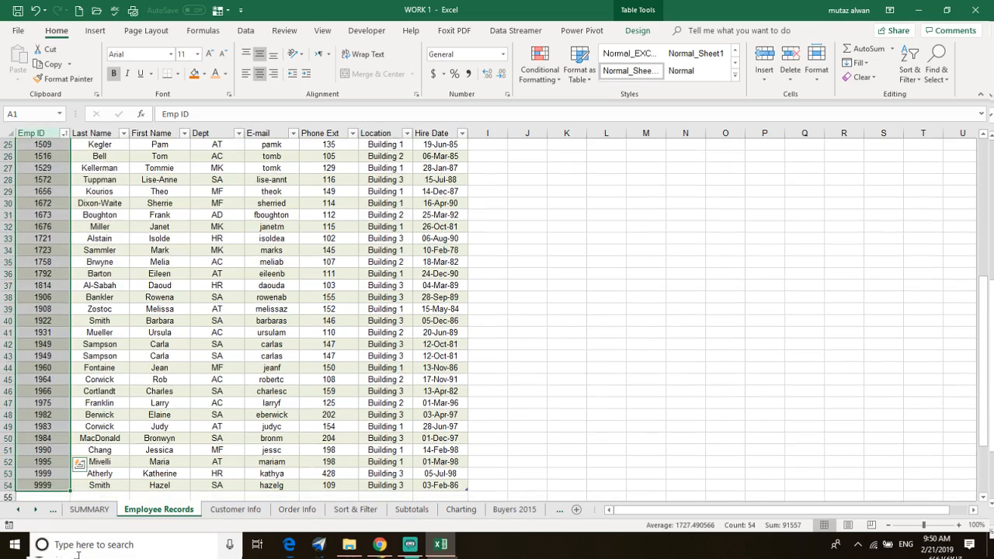
scroll(69, 484, "down", 1)
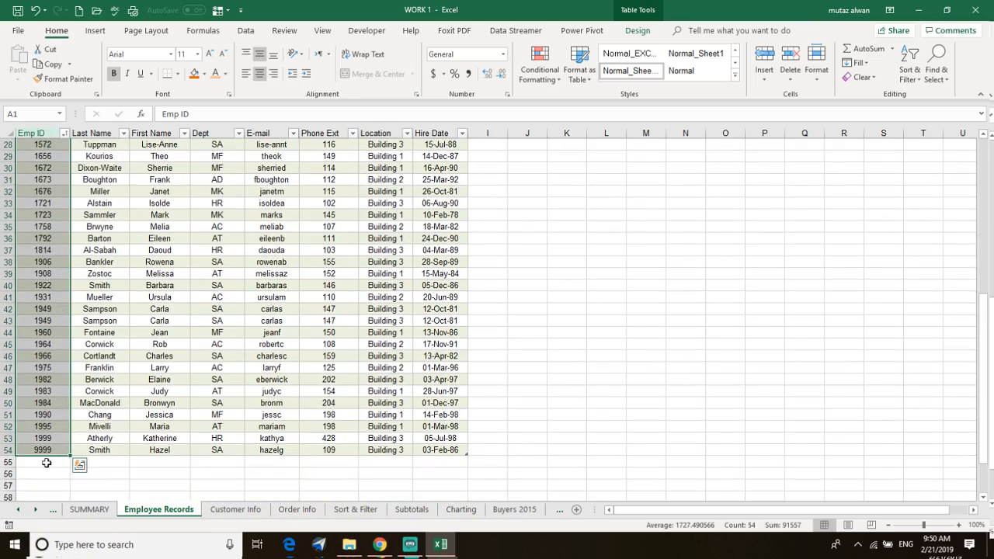
scroll(468, 165, "up", 9)
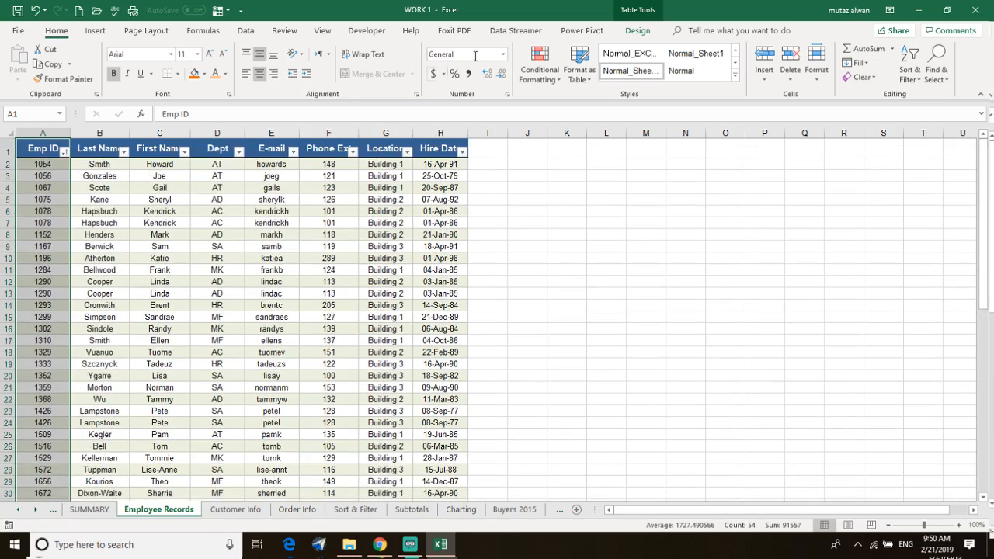
left_click(539, 71)
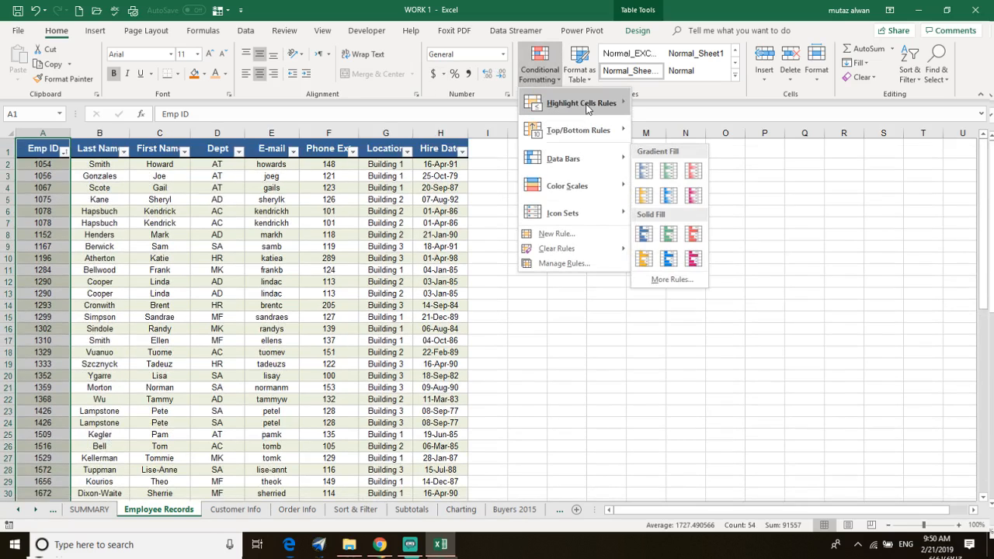
mouse_move(588, 108)
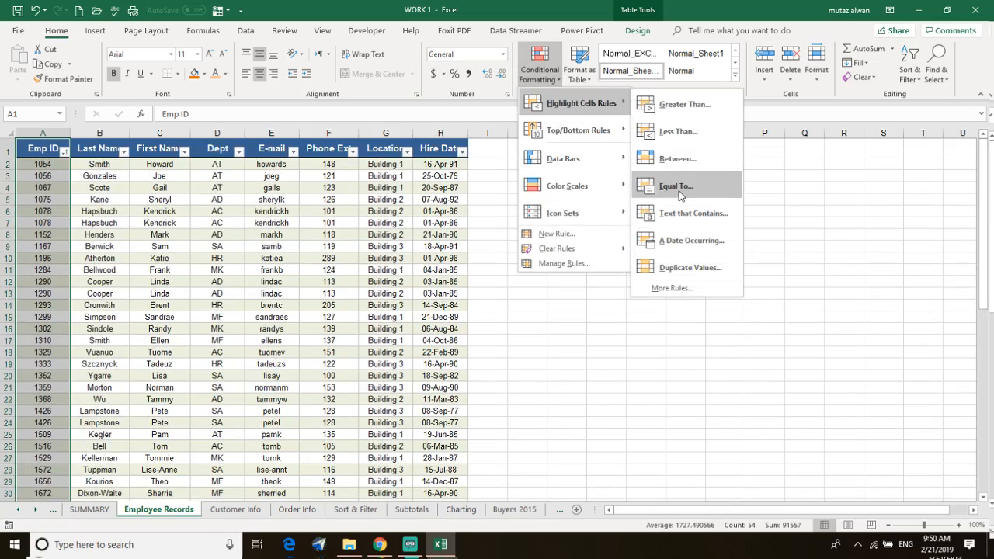
left_click(687, 267)
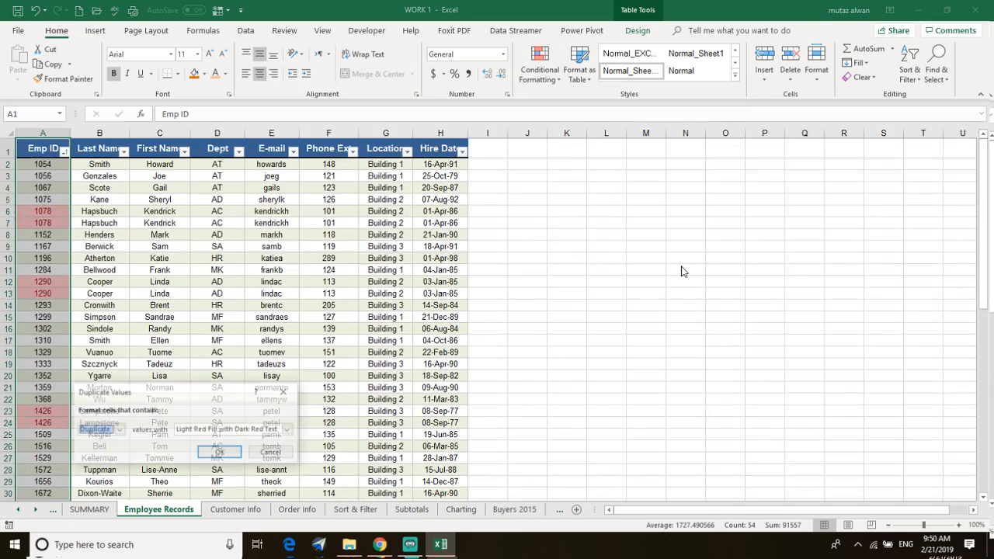
left_click(221, 453)
left_click(53, 338)
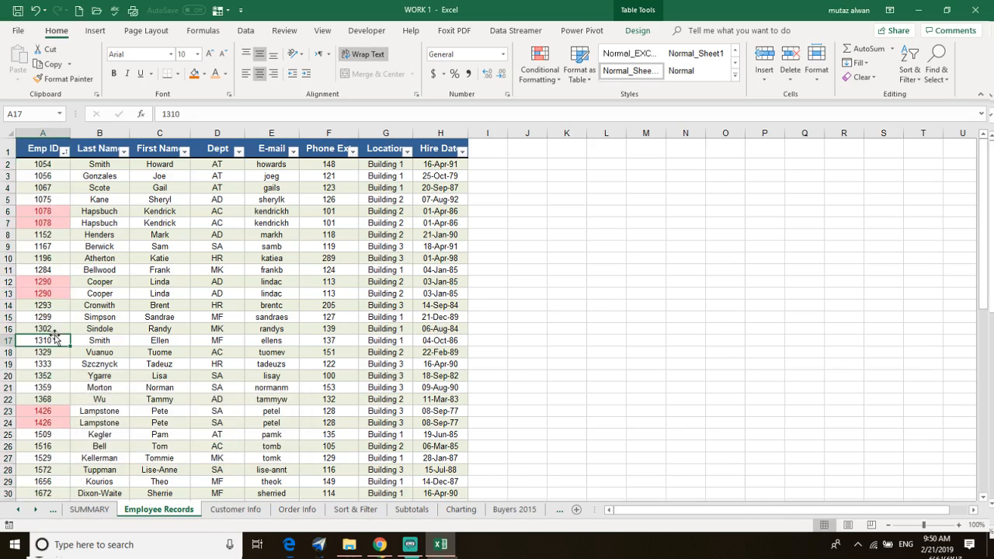
scroll(39, 357, "down", 12)
scroll(47, 373, "up", 12)
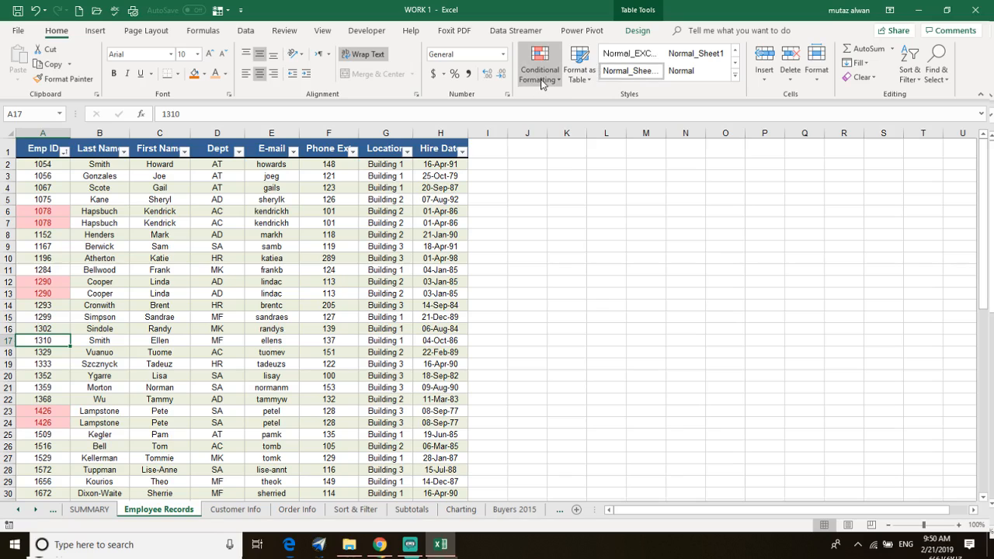
Examine the comparison operators and cell conditions available for a new formatting rule on the Emp ID column.
left_click(48, 211)
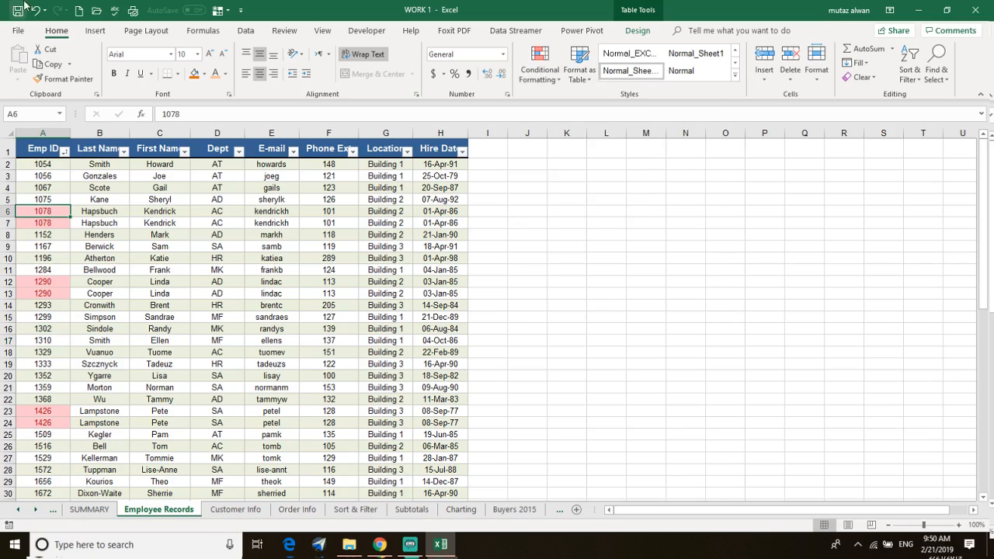
left_click(37, 147)
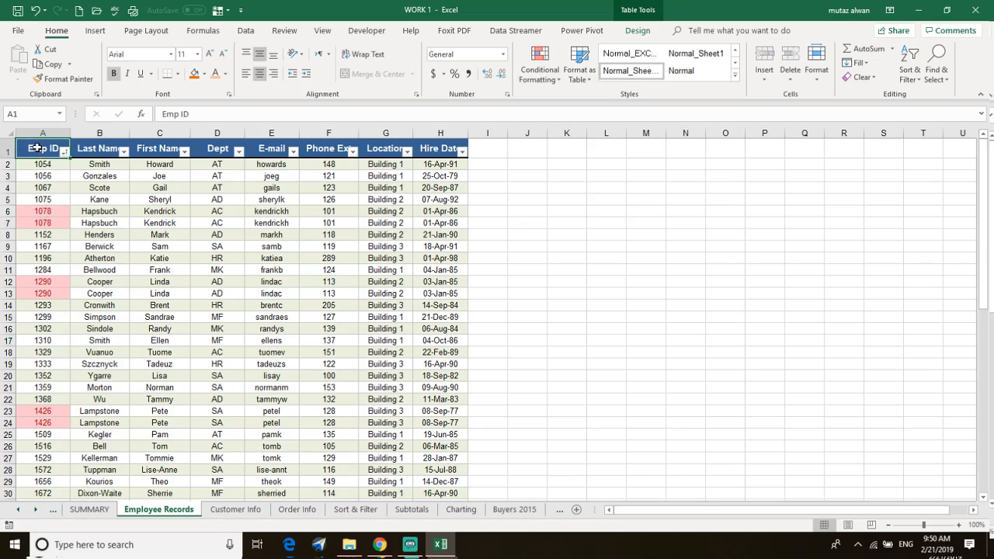
key("ctrl+shift+Down")
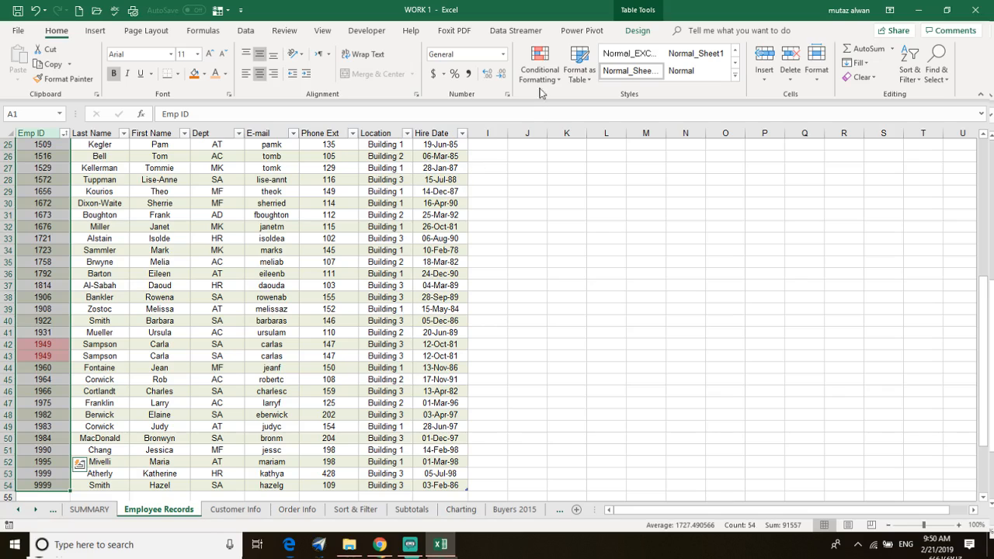
left_click(548, 79)
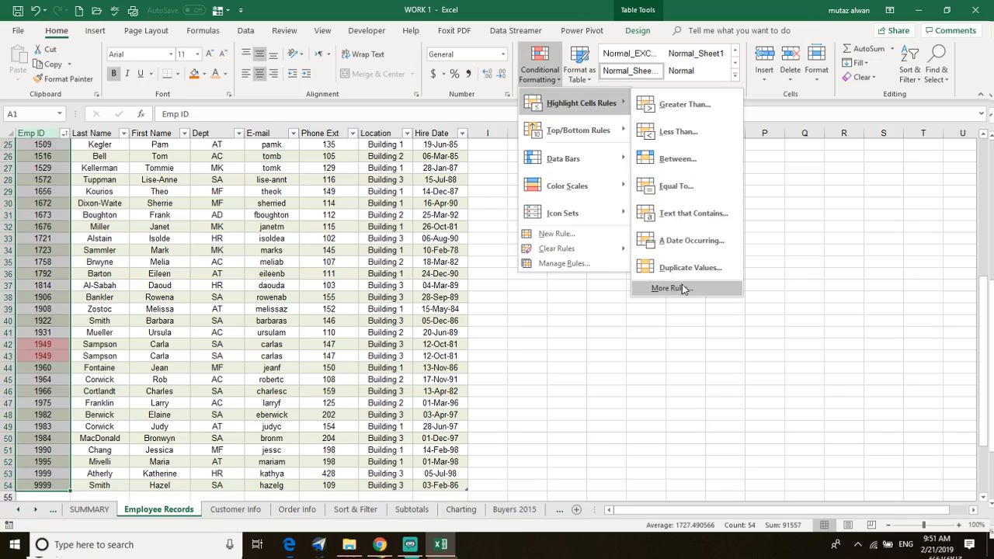
left_click(673, 288)
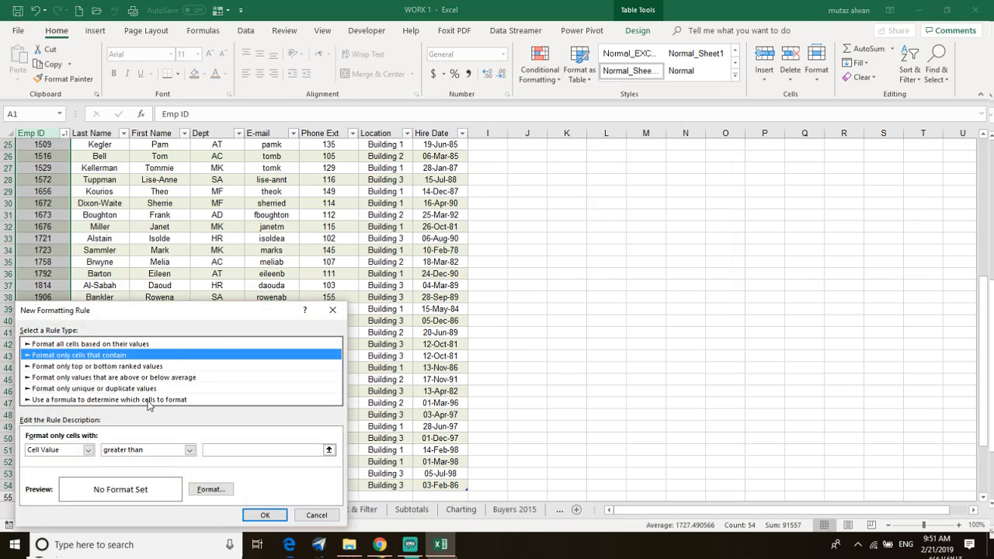
left_click(151, 454)
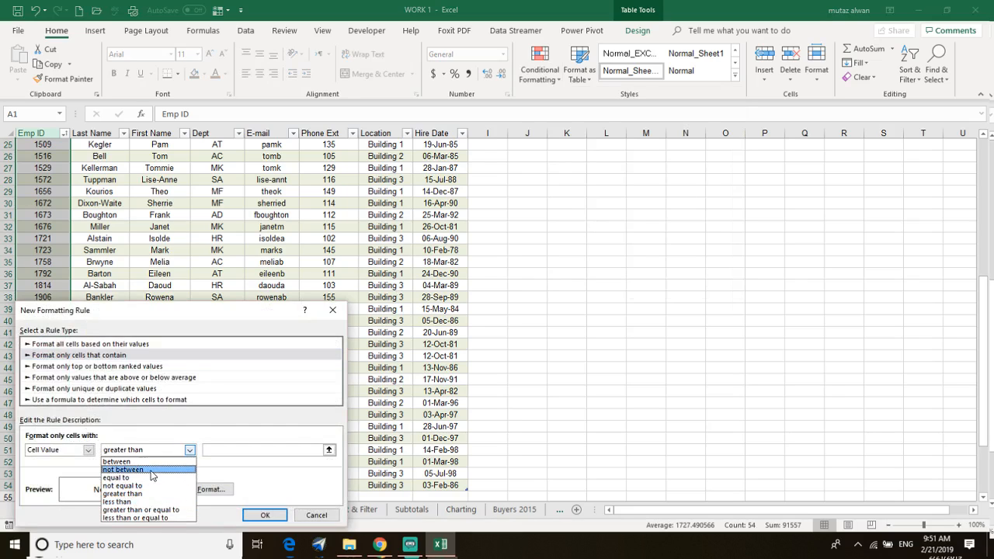
left_click(88, 450)
left_click(88, 450)
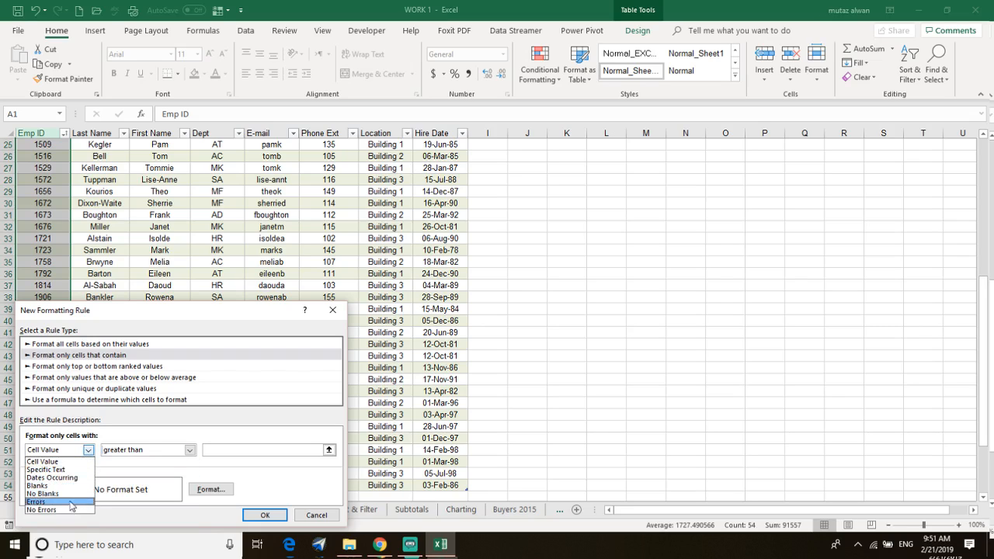
left_click(66, 461)
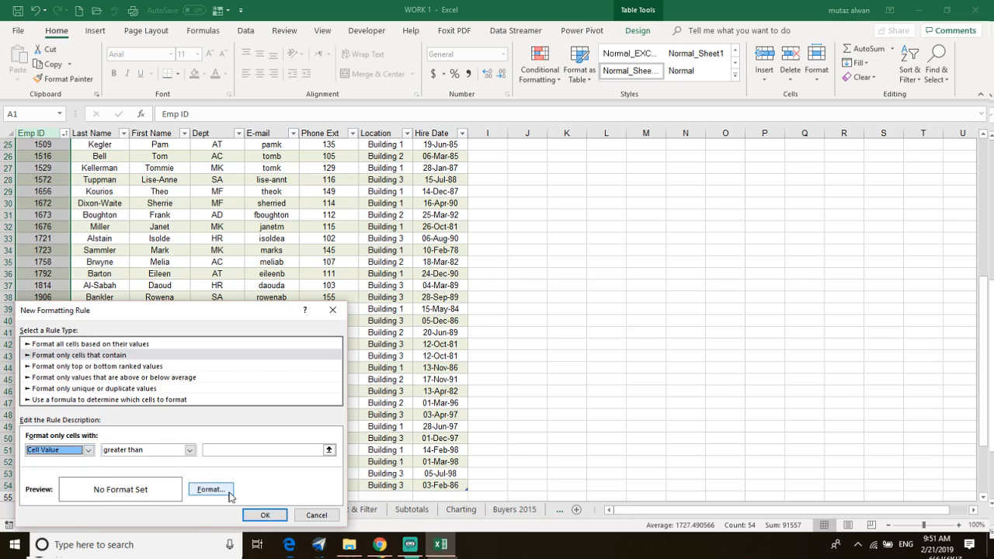
left_click(334, 518)
scroll(47, 229, "up", 8)
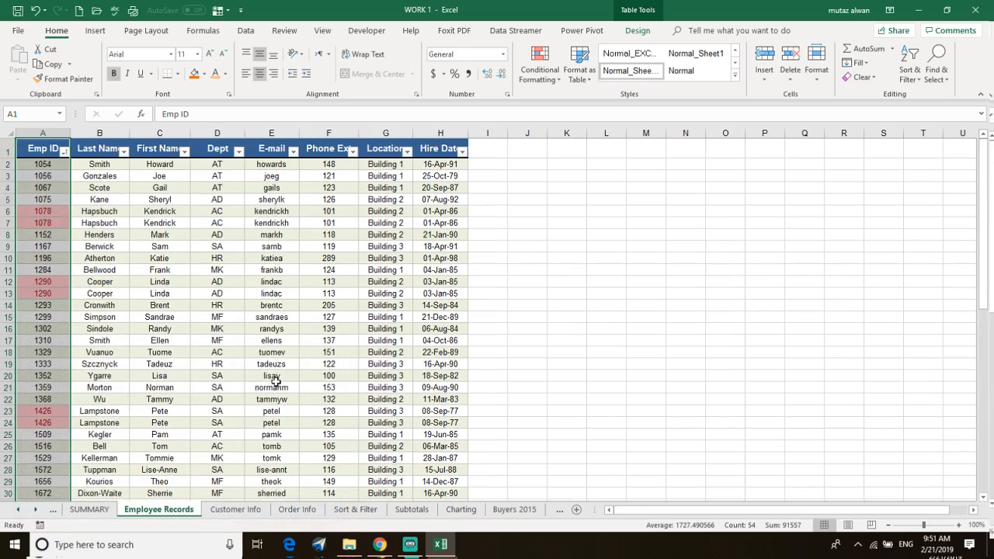
Remove duplicate rows from the employee table, comparing only the Emp ID column.
left_click(642, 310)
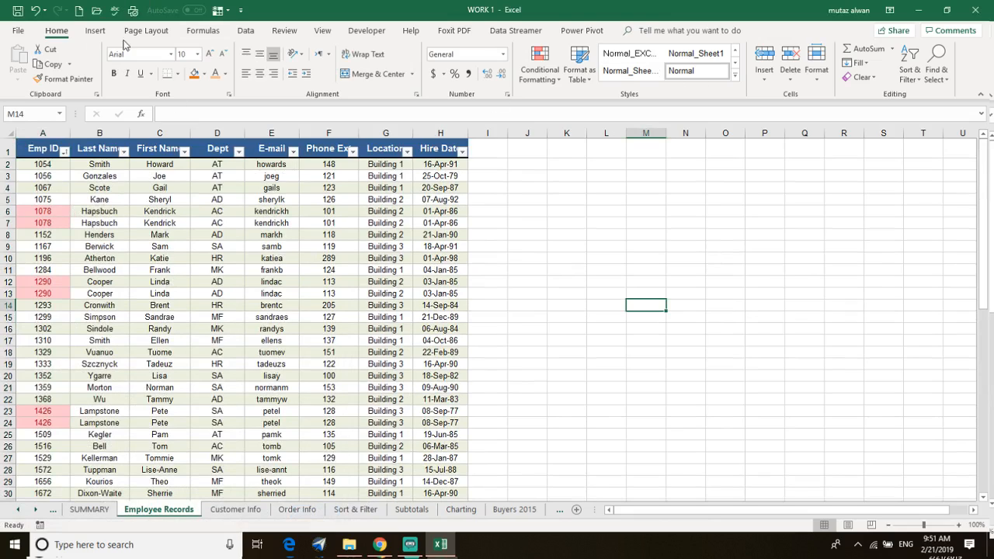
left_click(187, 245)
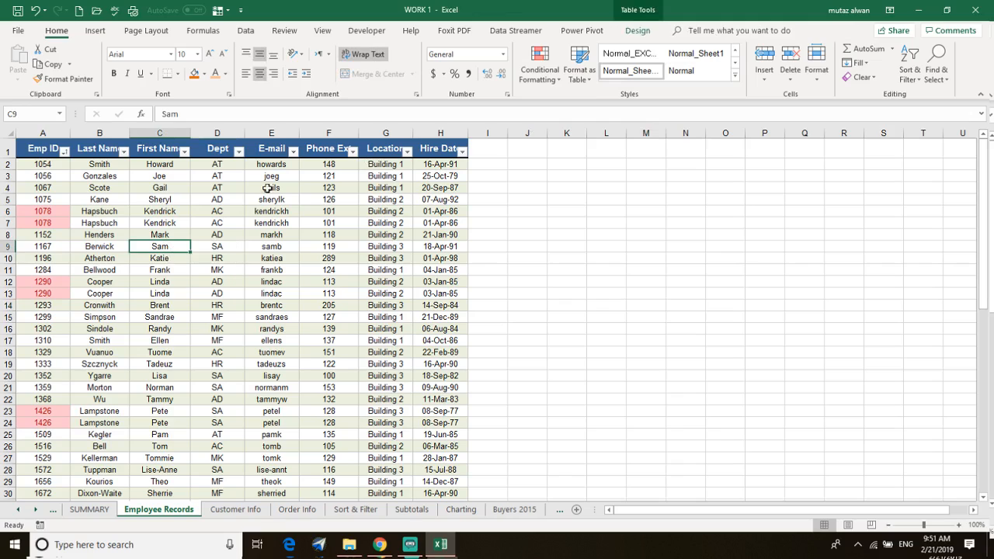
left_click(186, 283)
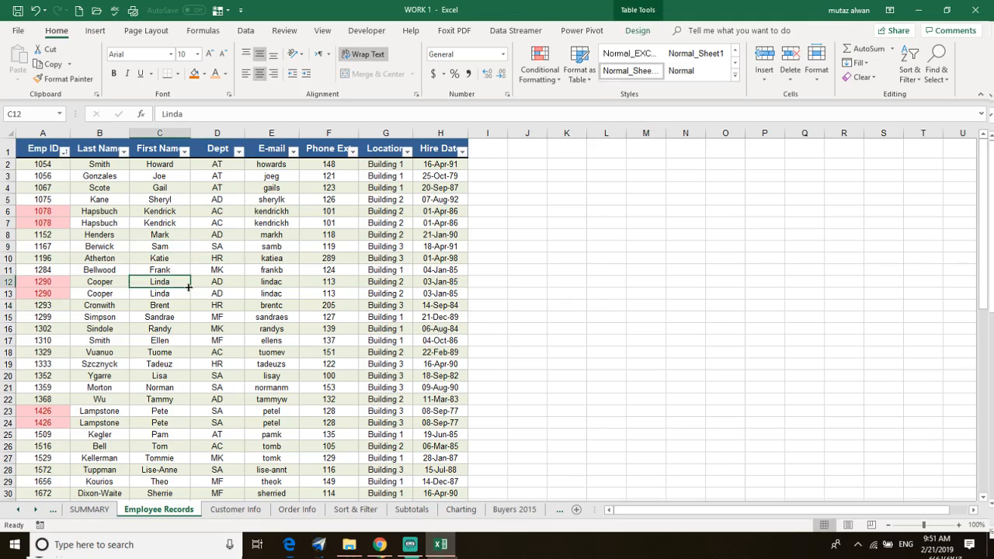
left_click(638, 30)
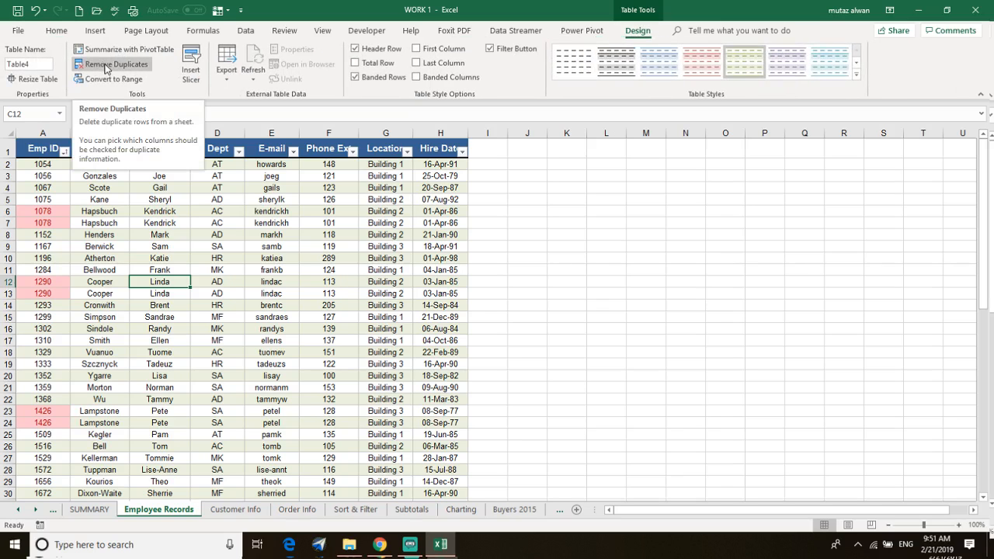
left_click(106, 67)
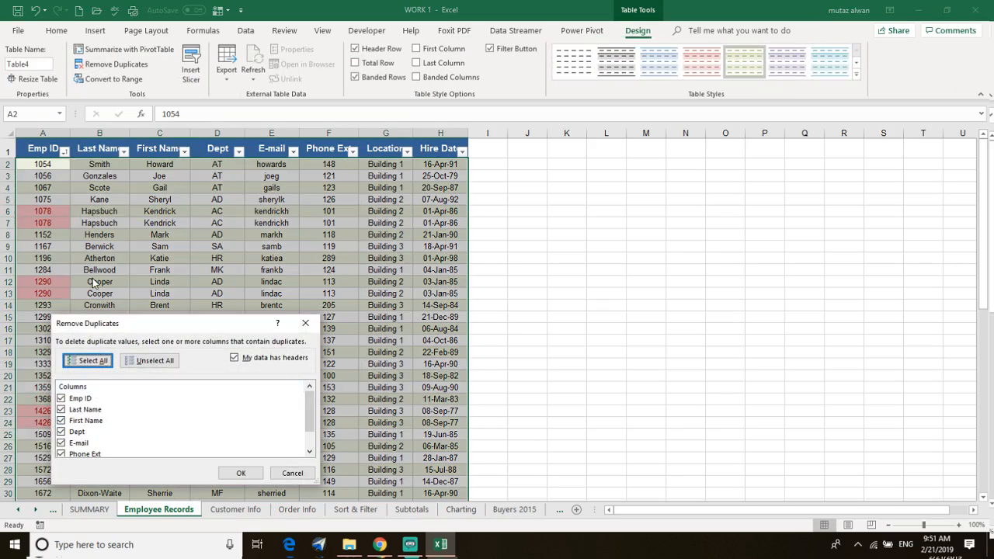
scroll(100, 415, "down", 1)
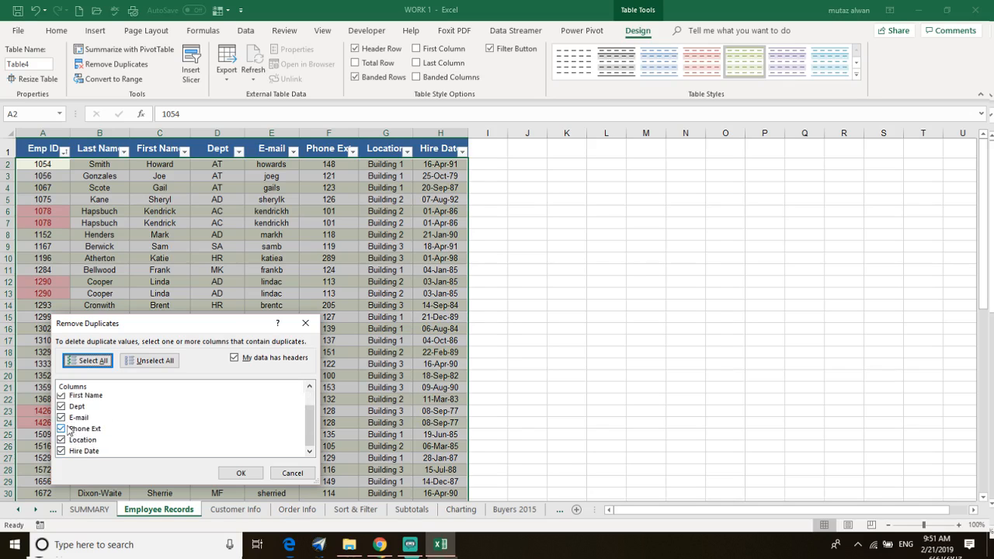
scroll(70, 411, "up", 1)
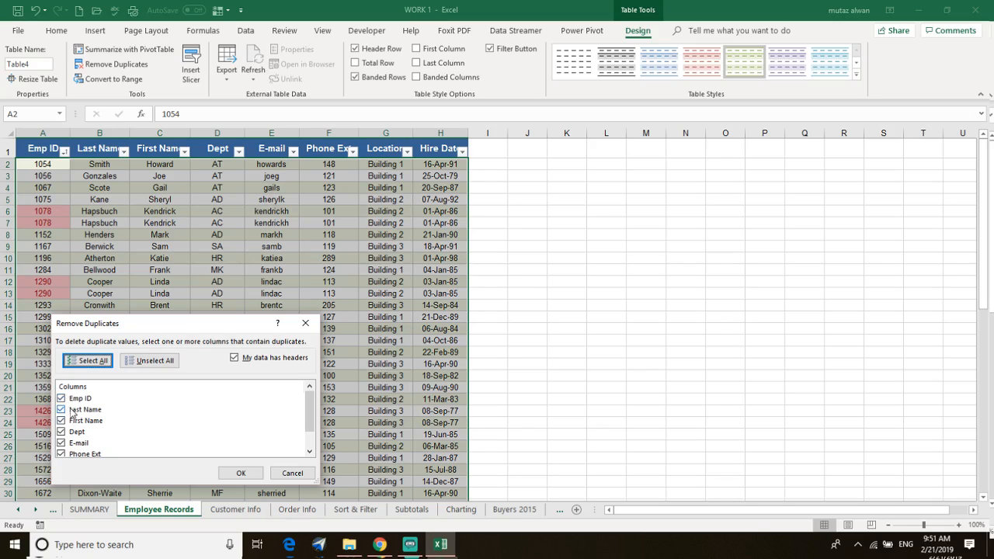
left_click(147, 362)
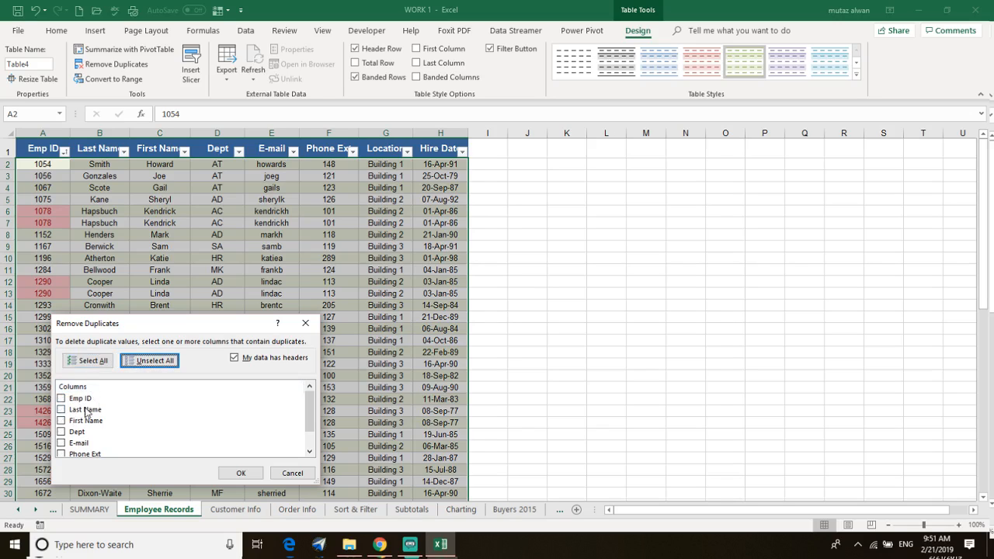
left_click(63, 398)
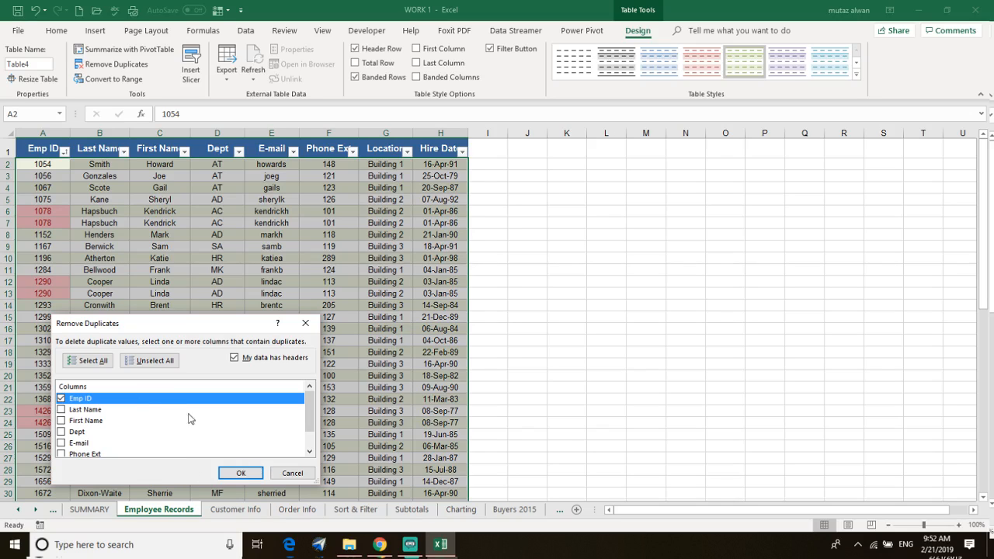
left_click(242, 474)
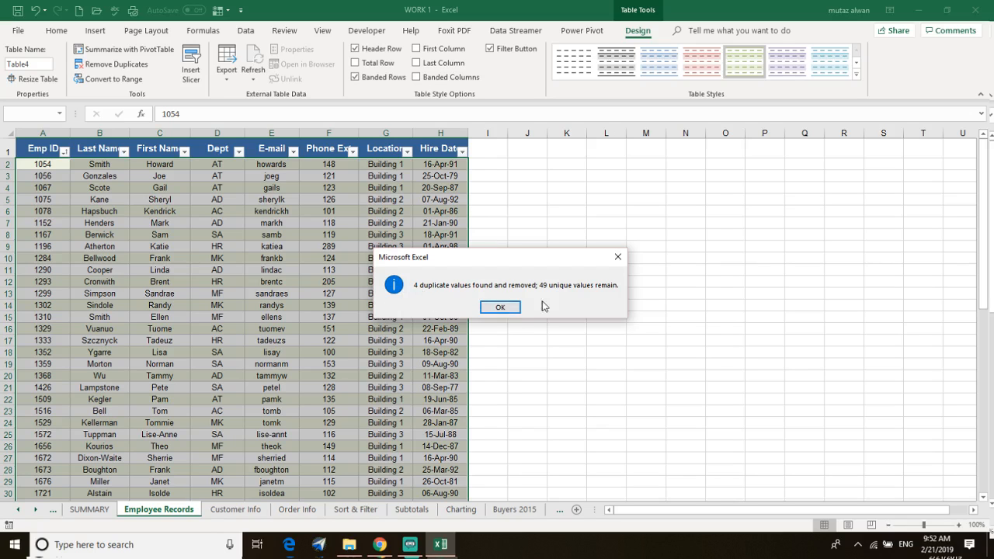
left_click(499, 307)
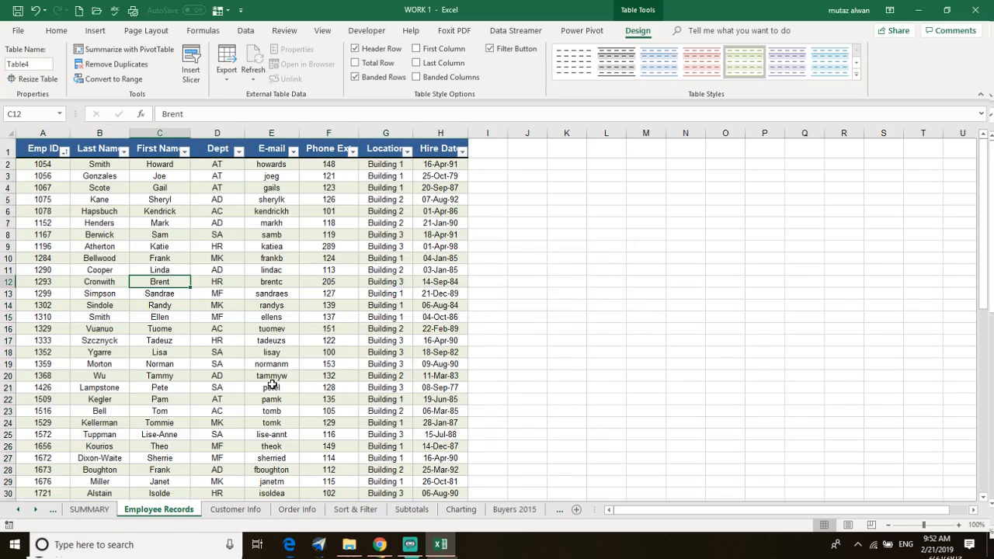
Extend the employee table with blank rows down to row 62, and shrink it back to its last record.
scroll(271, 385, "down", 9)
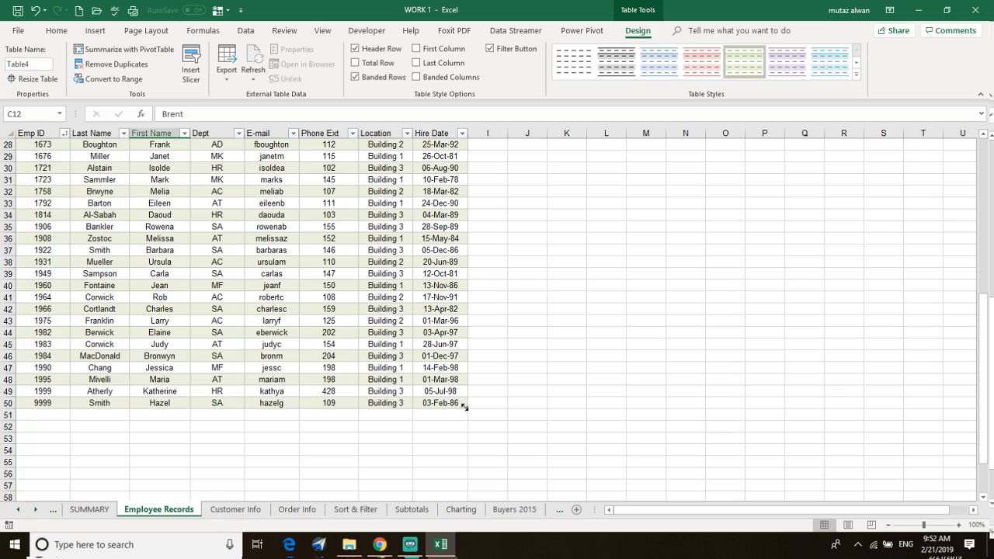
left_click_drag(462, 421, 449, 450)
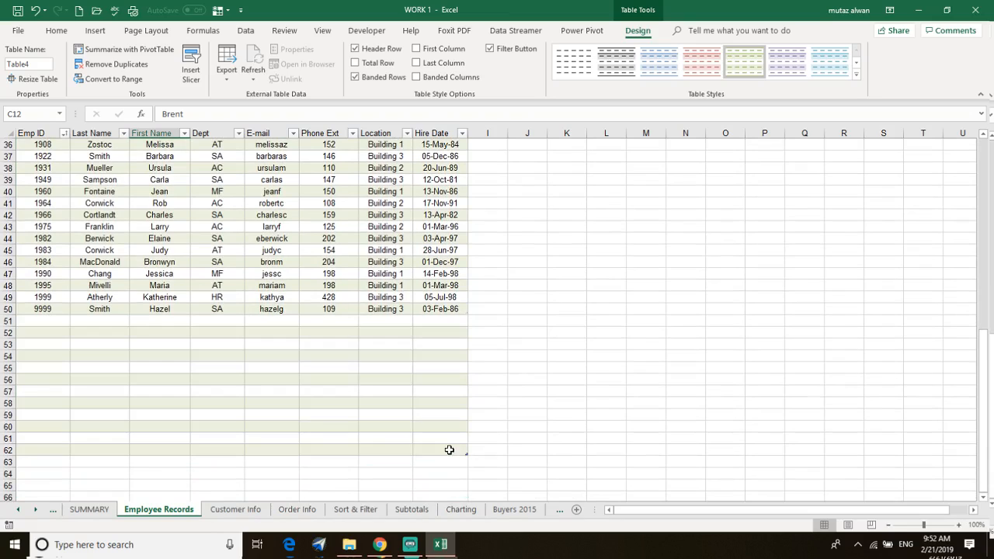
left_click(36, 323)
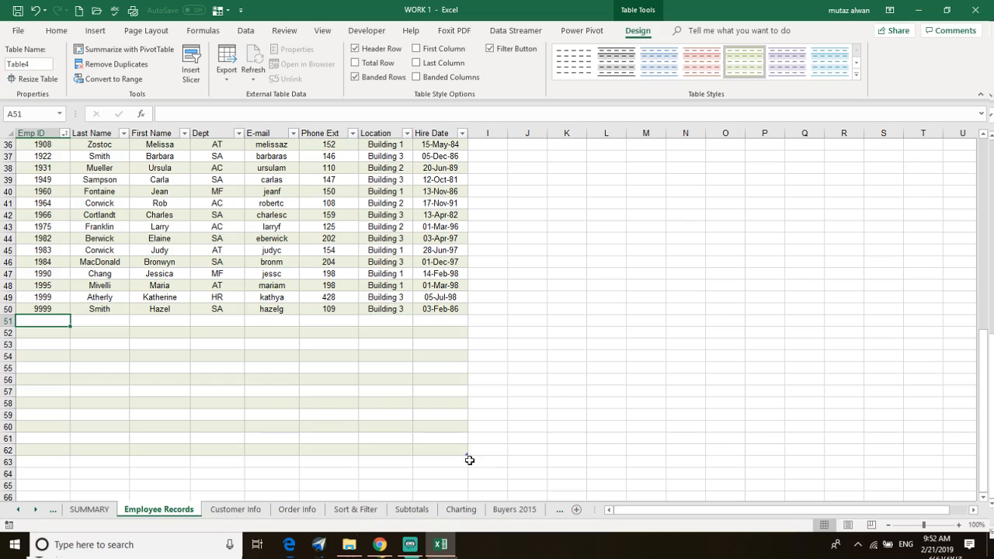
left_click_drag(466, 441, 463, 316)
scroll(466, 324, "up", 12)
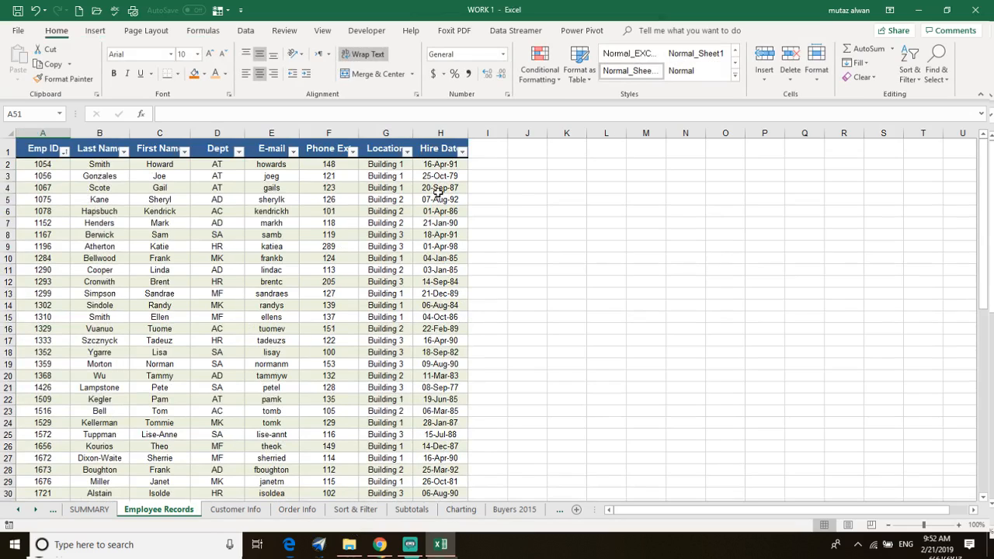
Look through the Charting, Subtotals, Order Info and Sort & Filter sheets for another data range.
left_click(431, 148)
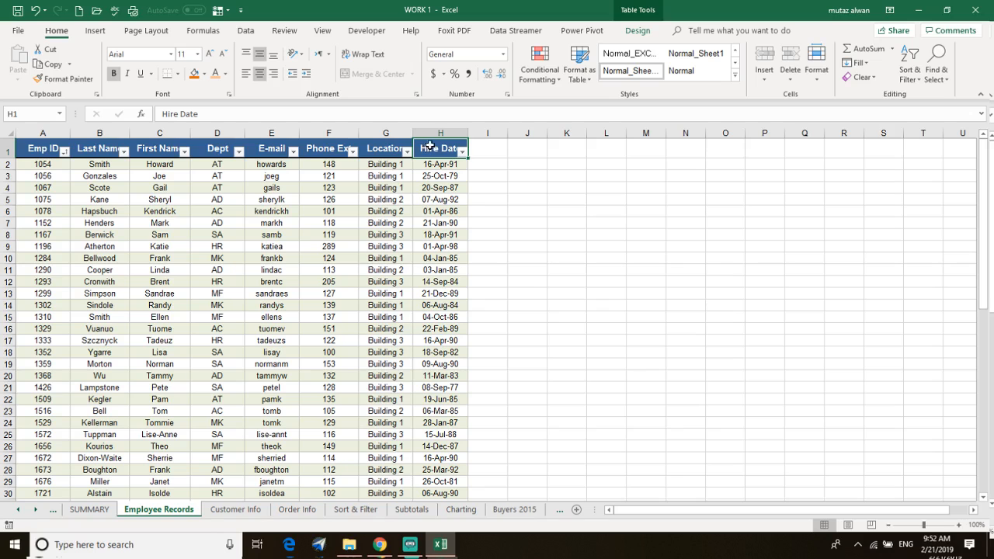
left_click(721, 273)
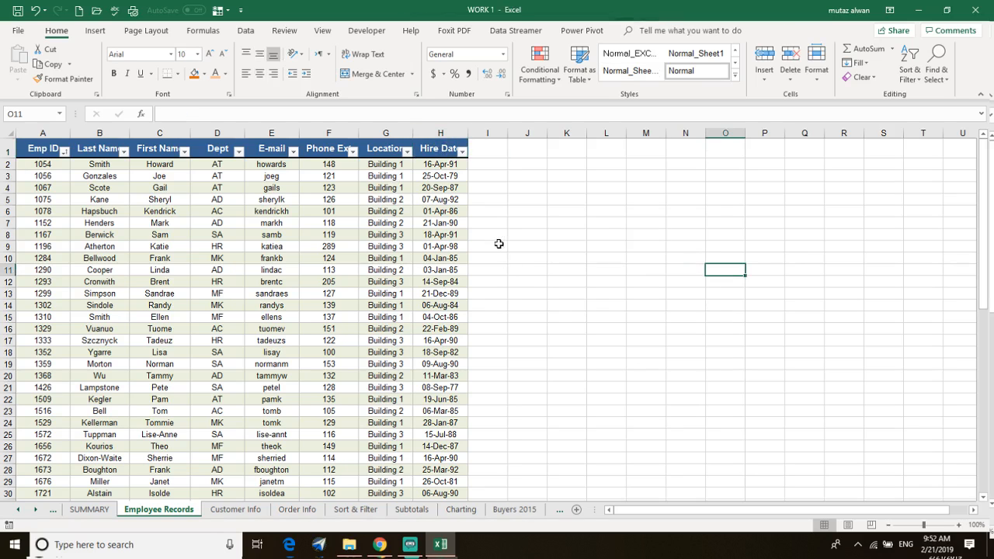
left_click(472, 512)
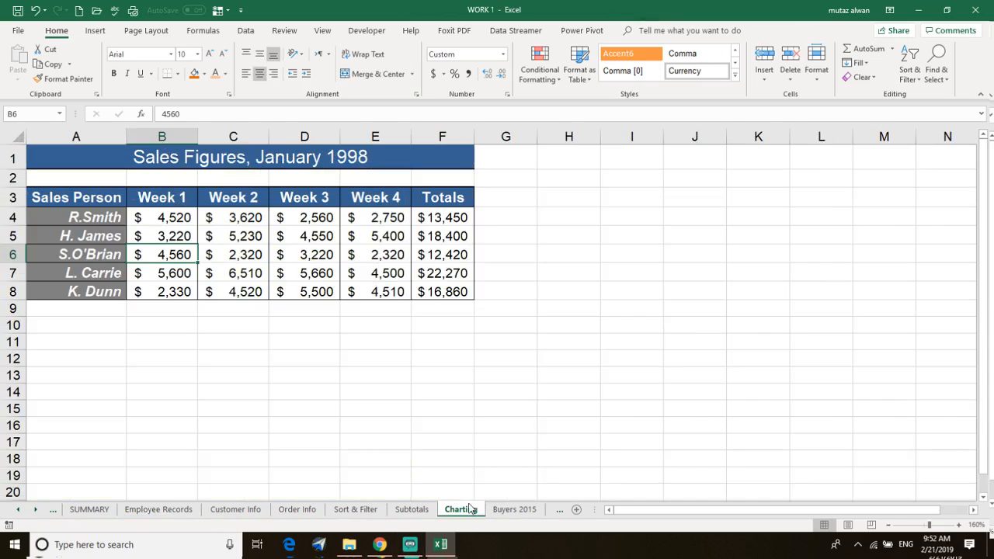
left_click(412, 510)
left_click(354, 509)
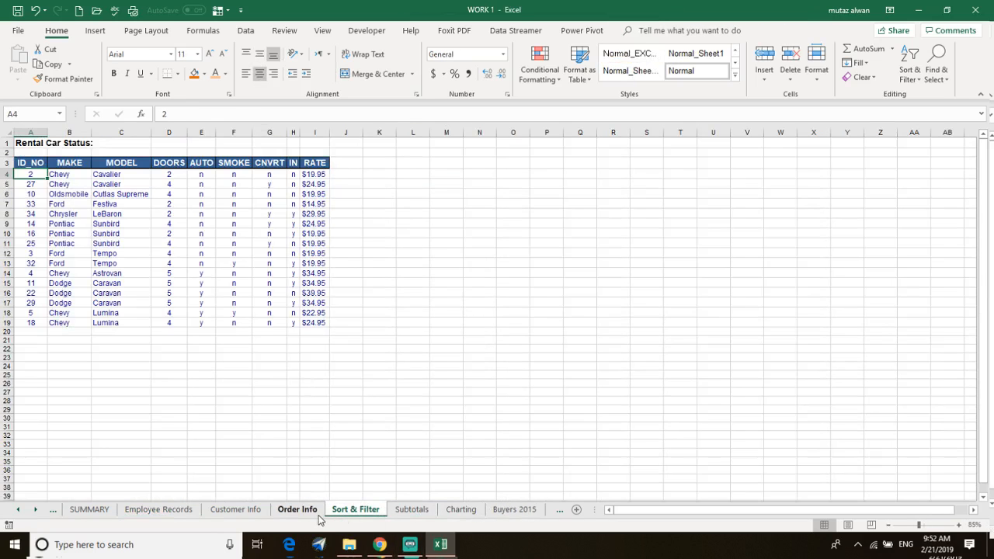
left_click(314, 511)
left_click(355, 509)
left_click_drag(354, 152, 105, 182)
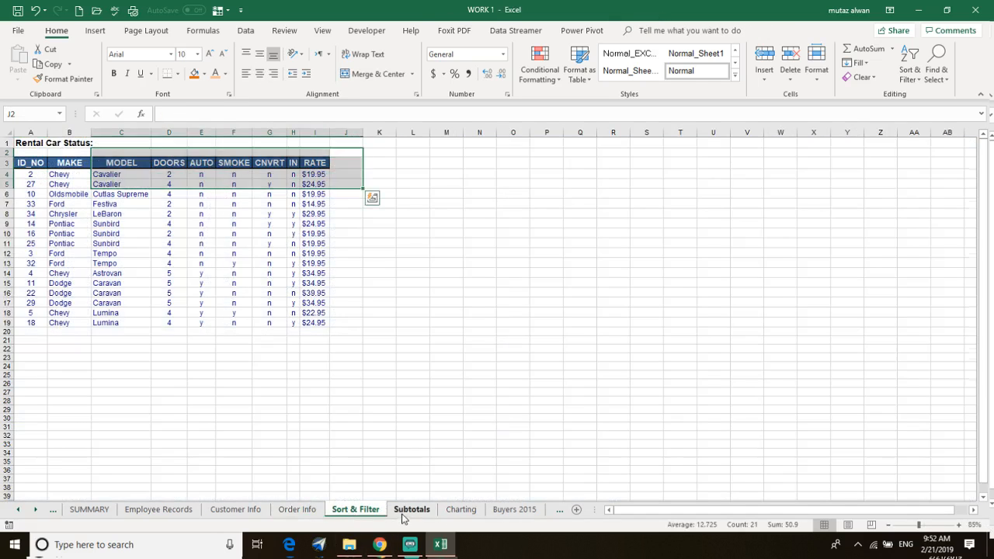
Clear the cell formatting from the sales table on the Subtotals sheet.
left_click(409, 510)
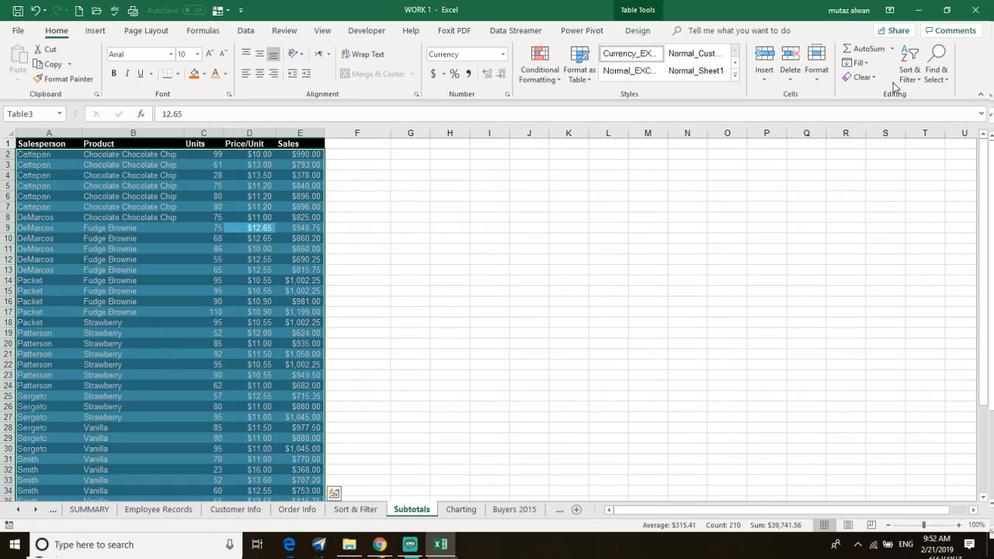
left_click(862, 77)
left_click(880, 107)
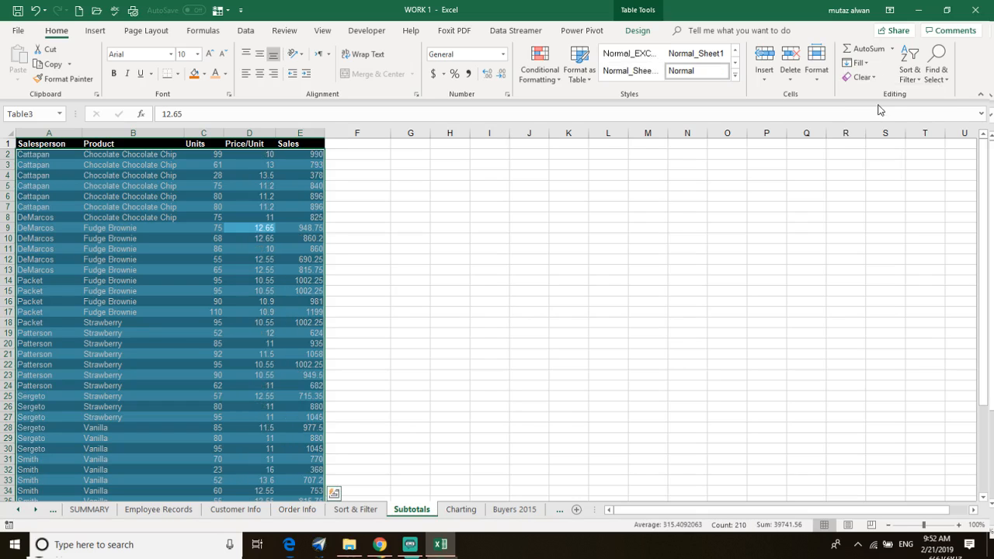
left_click(419, 228)
Clear the formatting from the whole sales table on the Subtotals sheet, including its header row.
left_click(259, 236)
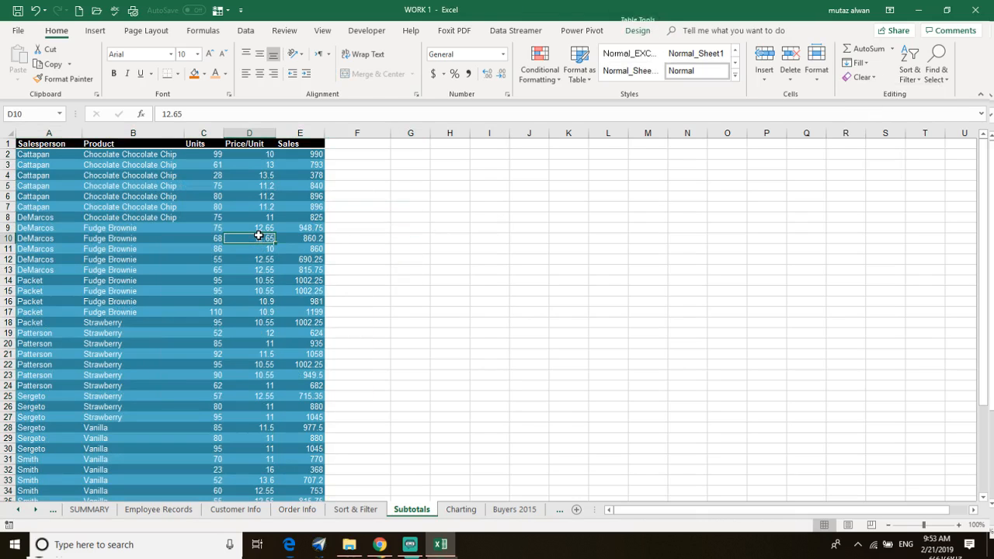
key("ctrl+a")
key("ctrl+a")
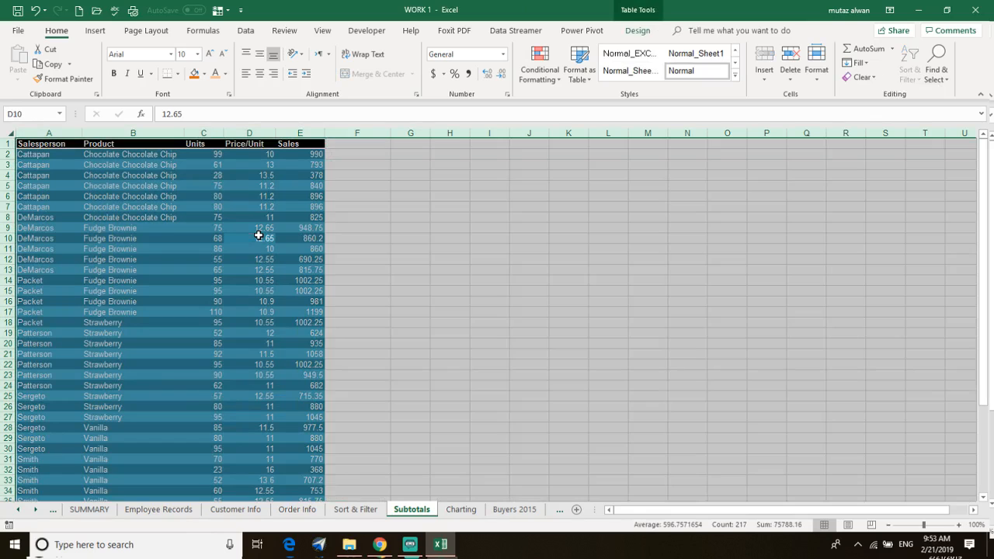
left_click(412, 247)
left_click(282, 267)
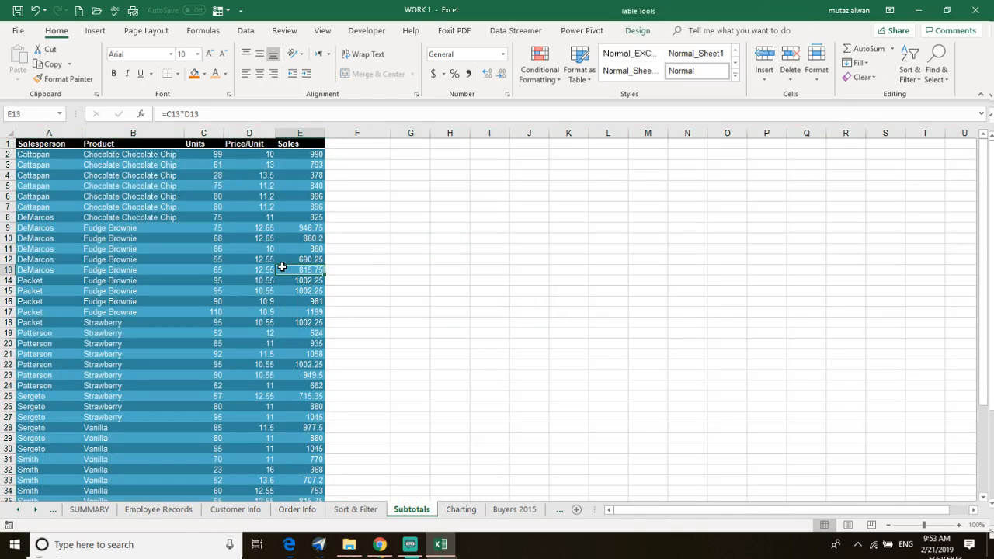
key("ctrl+a")
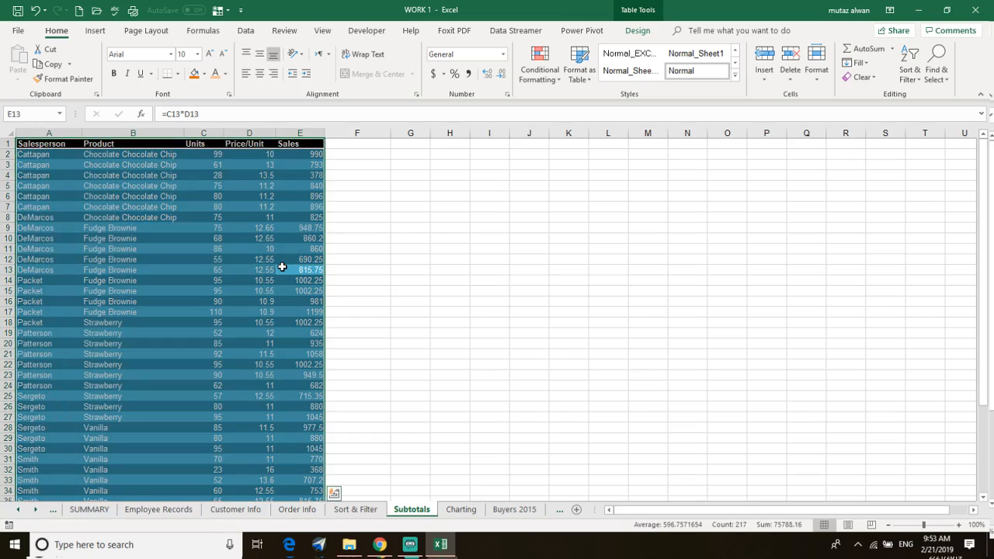
left_click(859, 78)
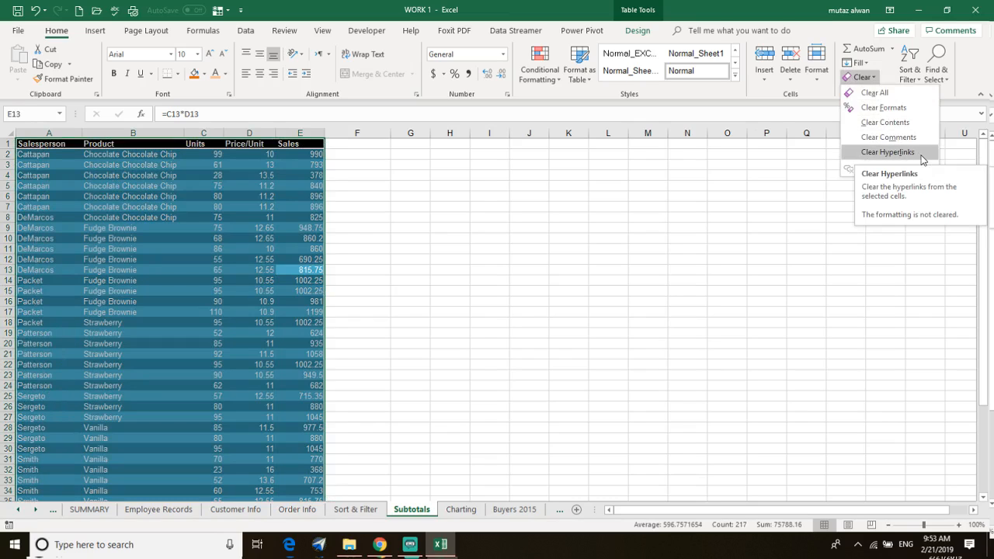
left_click(879, 108)
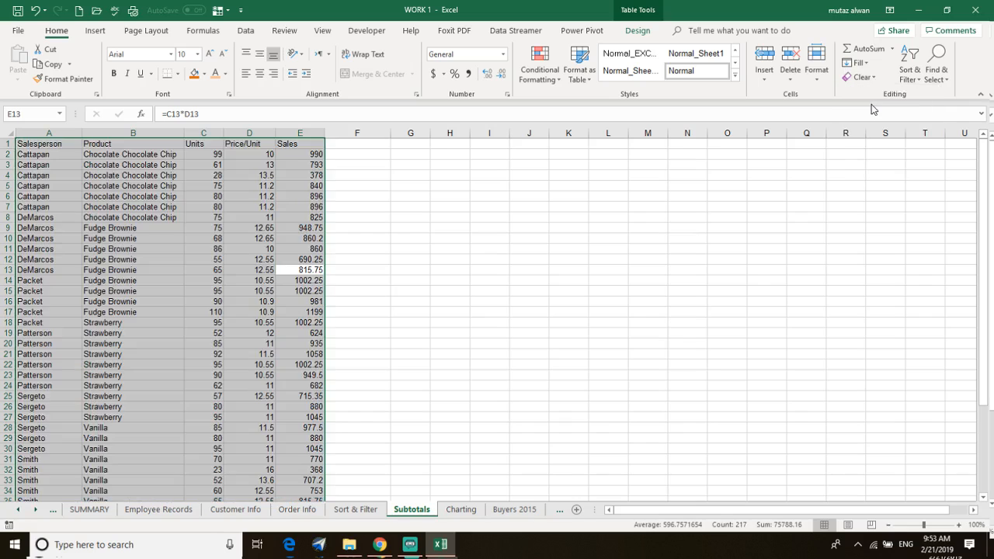
left_click(367, 262)
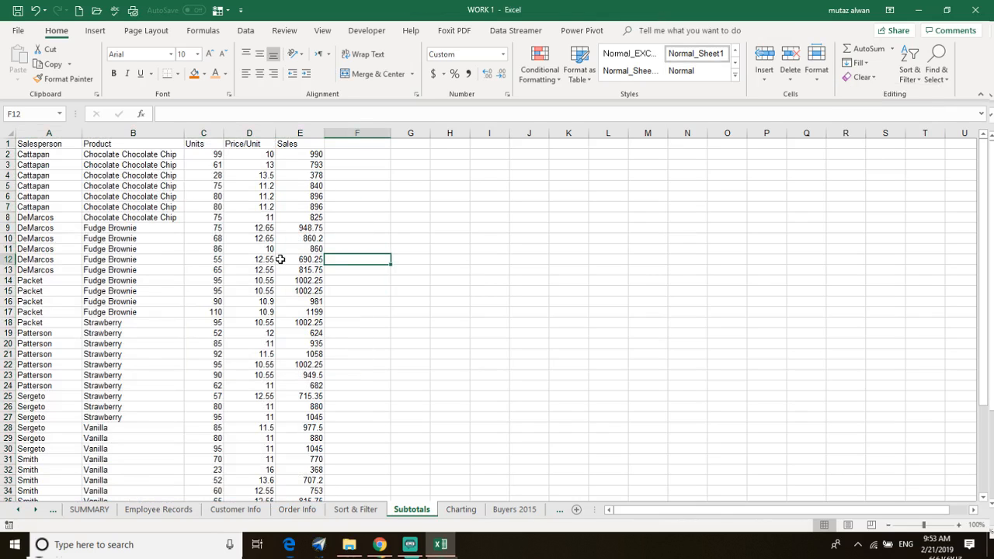
Select the whole sales table with its headers and format it with the dark purple table style.
left_click(205, 250)
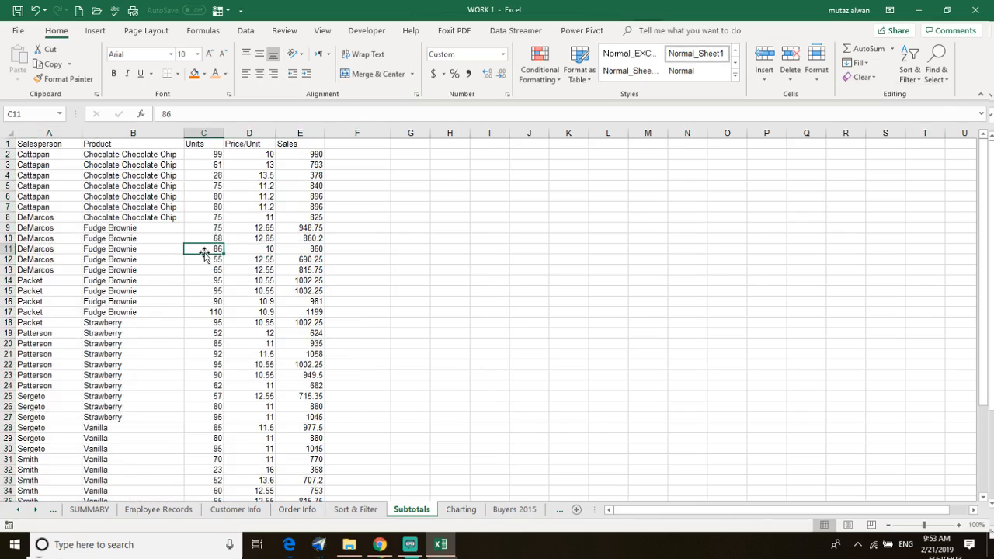
key("ctrl+a")
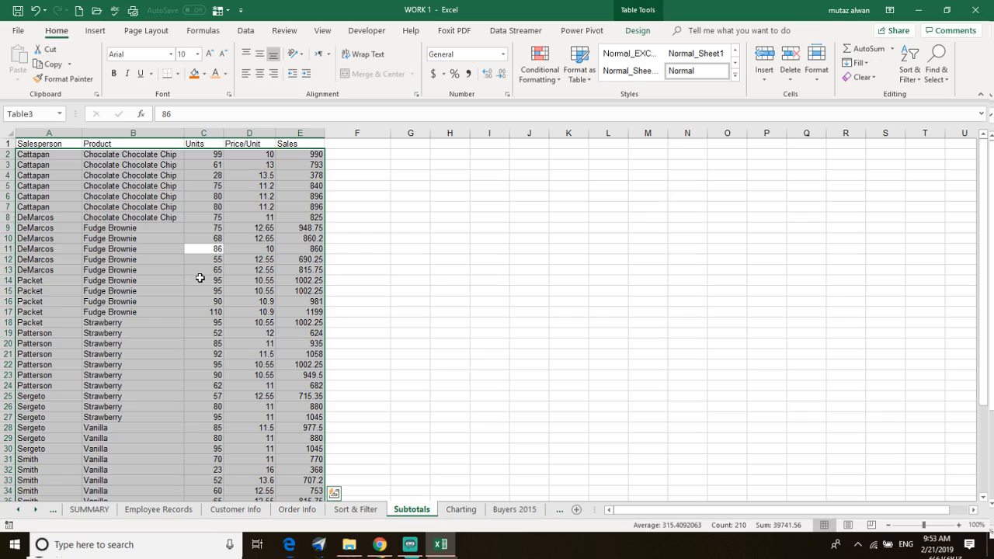
key("ctrl+a")
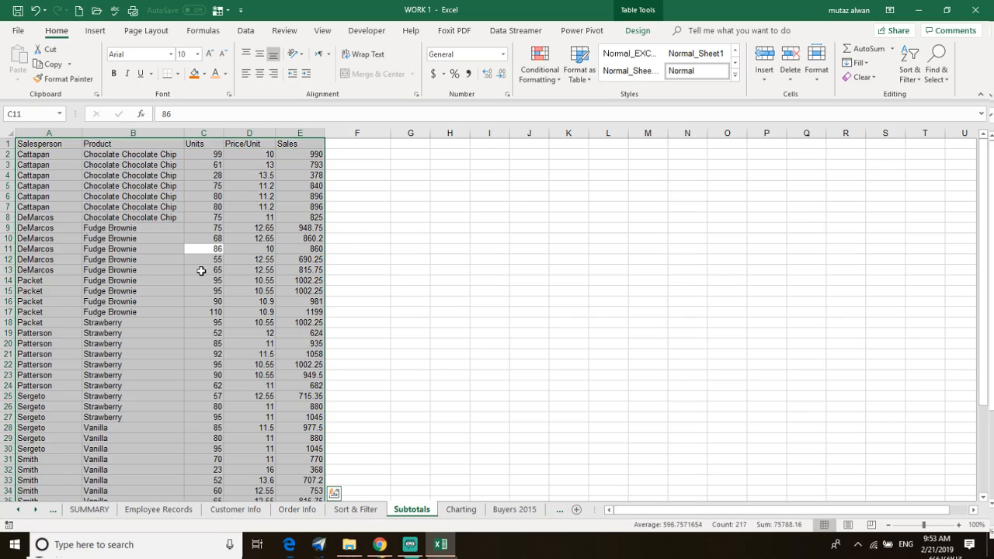
left_click(418, 286)
left_click(184, 332)
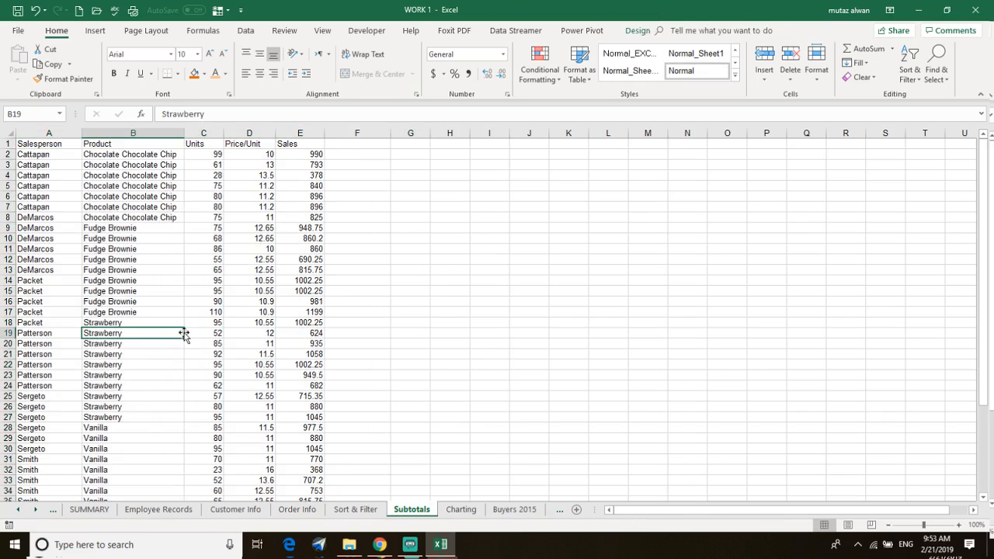
key("ctrl+a")
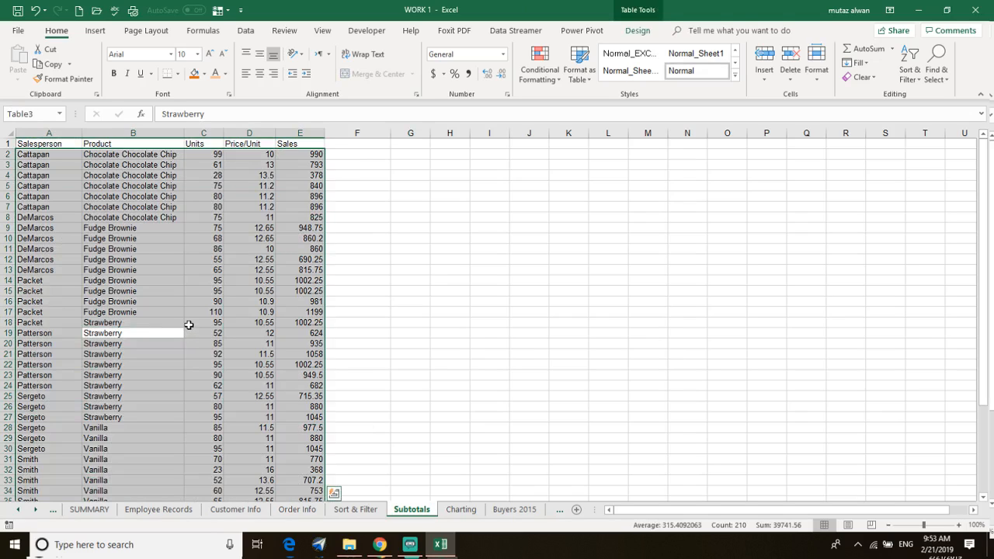
key("ctrl+a")
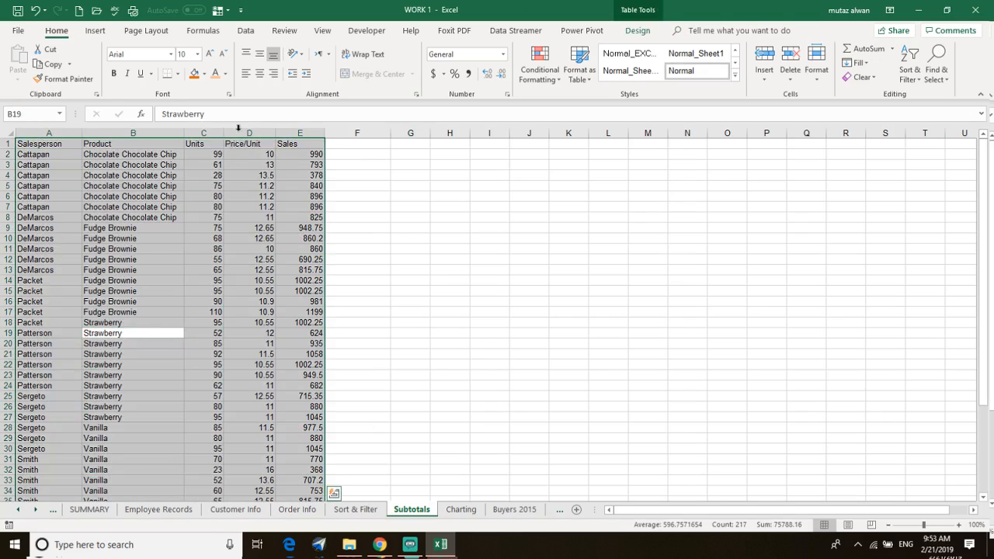
left_click(578, 61)
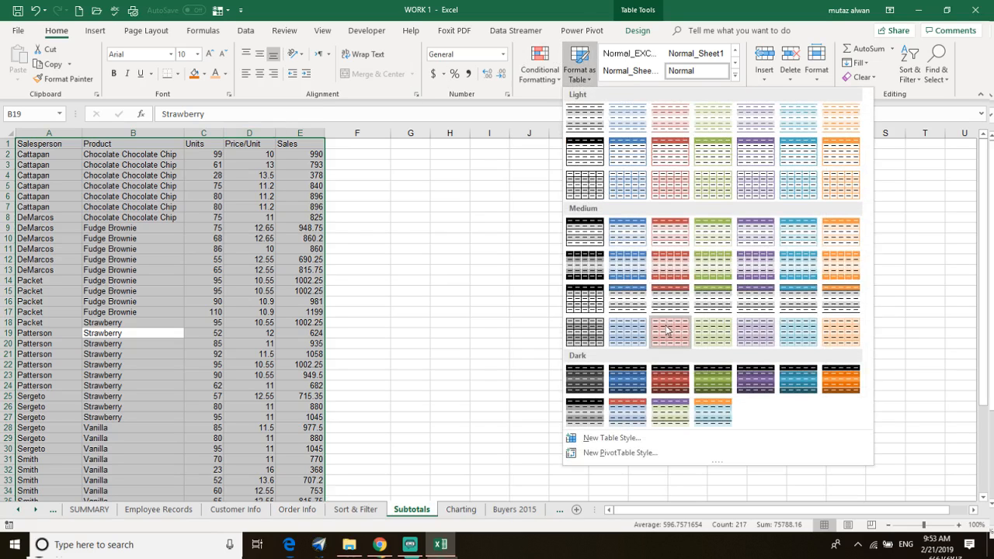
left_click(748, 380)
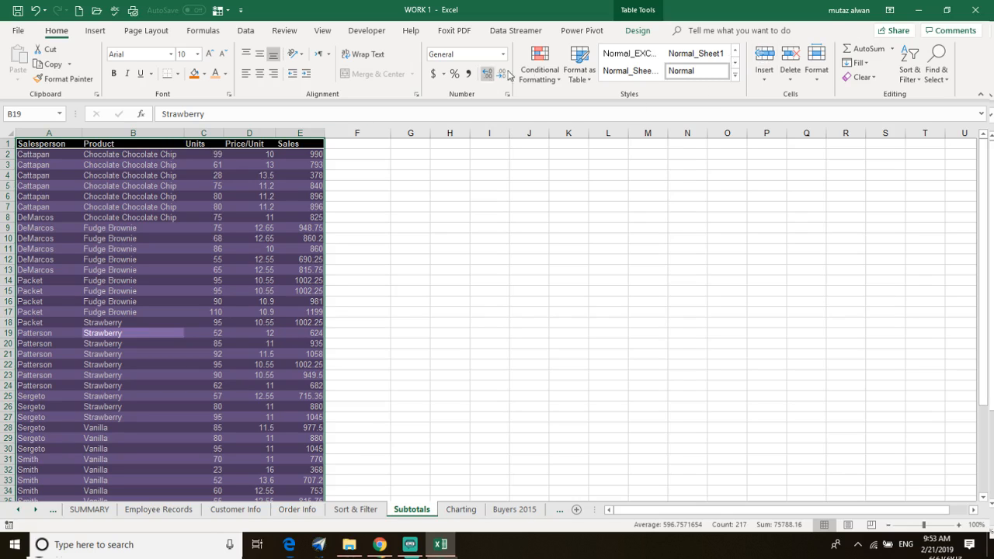
Try the light table style with a blue header, and replace it with the medium orange banded style.
left_click(579, 66)
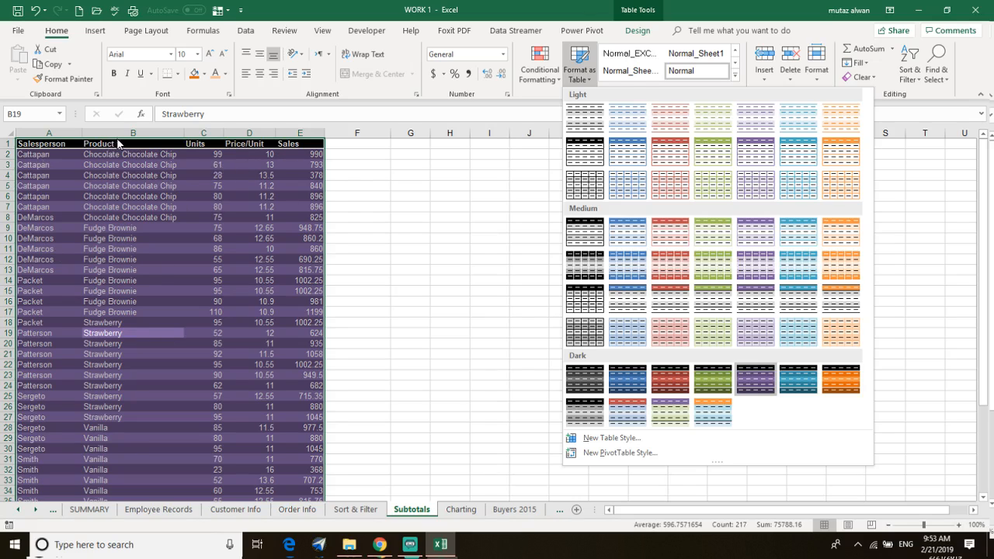
left_click(637, 153)
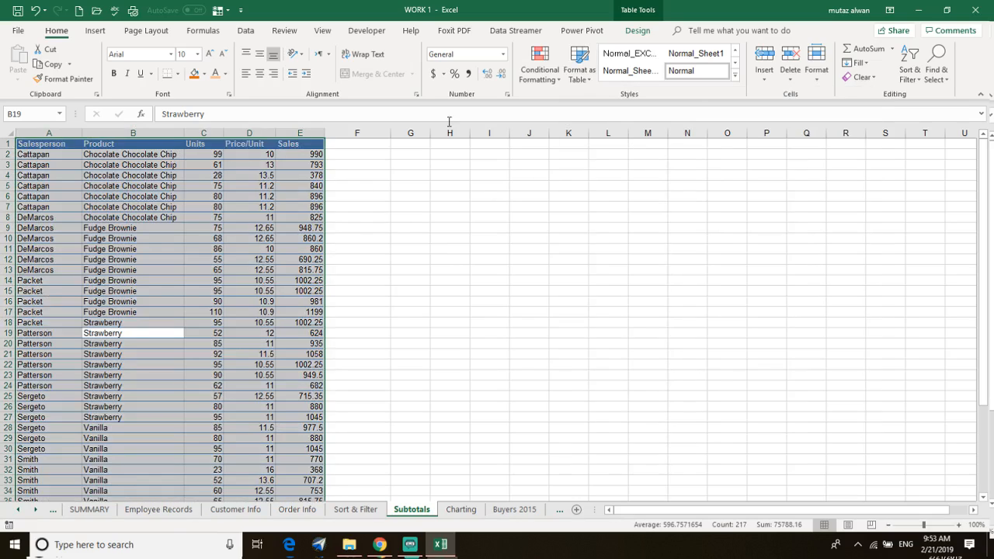
left_click(579, 63)
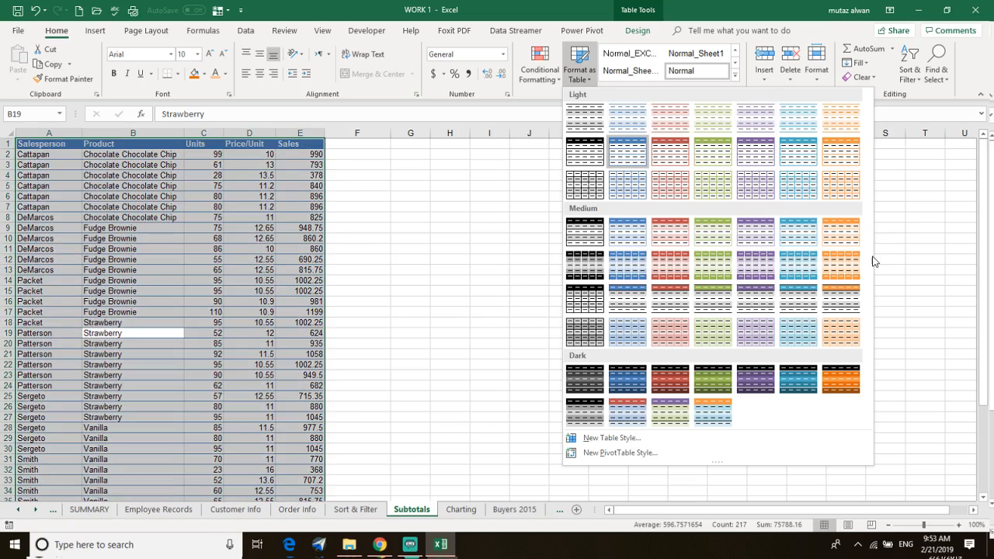
left_click(840, 257)
left_click(384, 239)
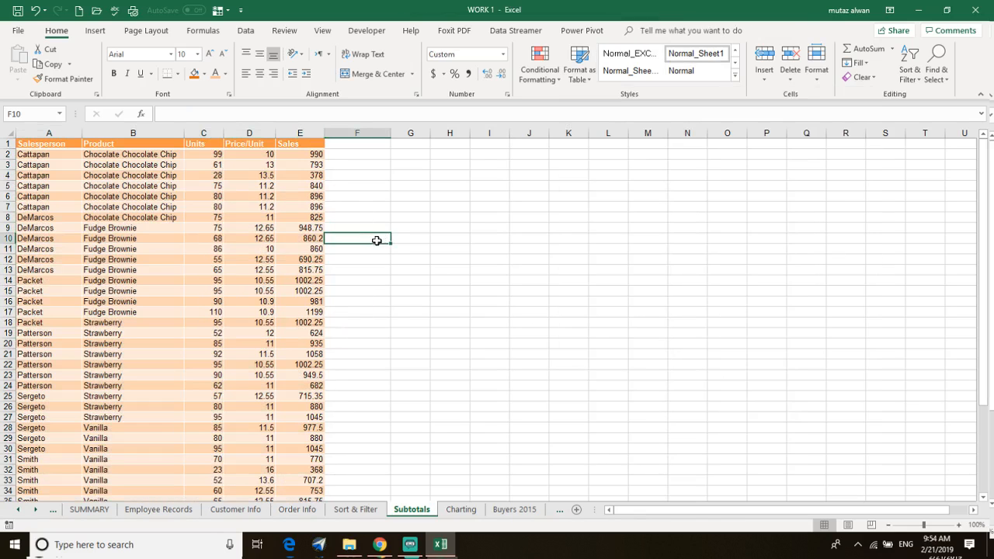
Turn on the total row for the sales table.
left_click(209, 220)
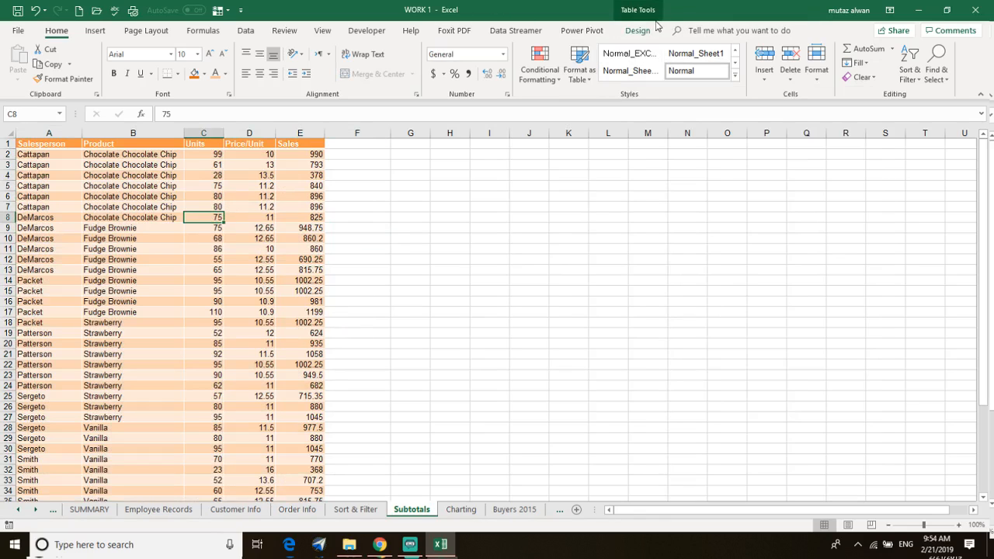
left_click(641, 31)
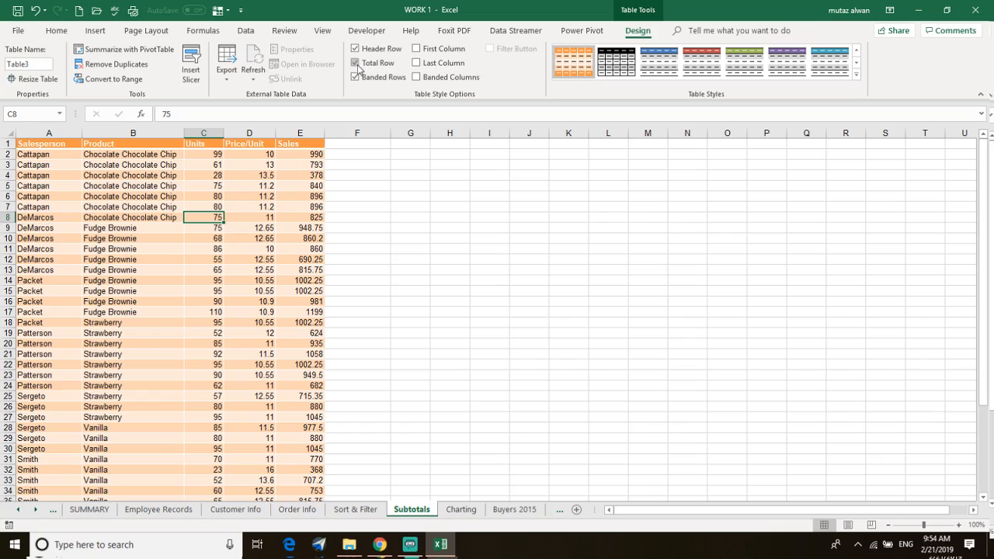
left_click(356, 63)
scroll(344, 272, "up", 5)
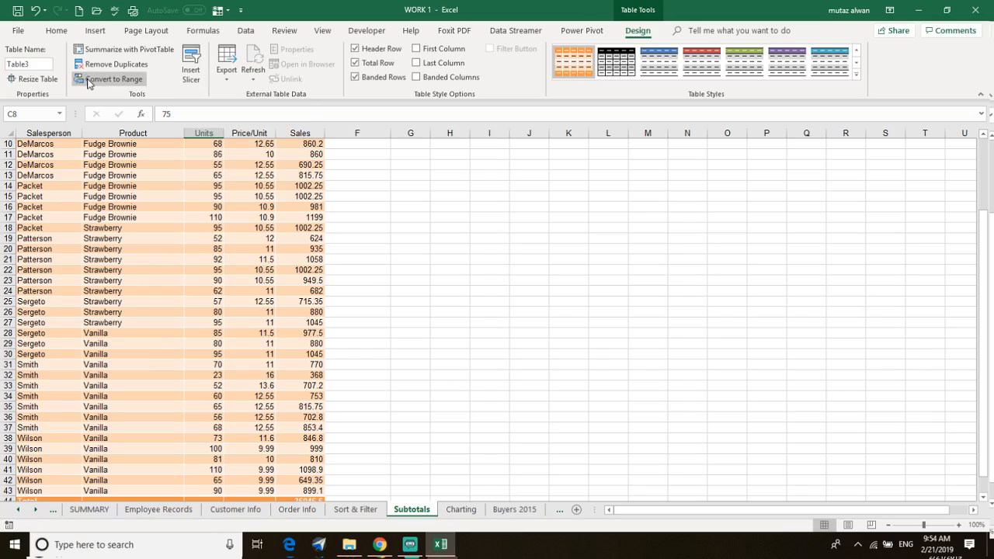
left_click(588, 35)
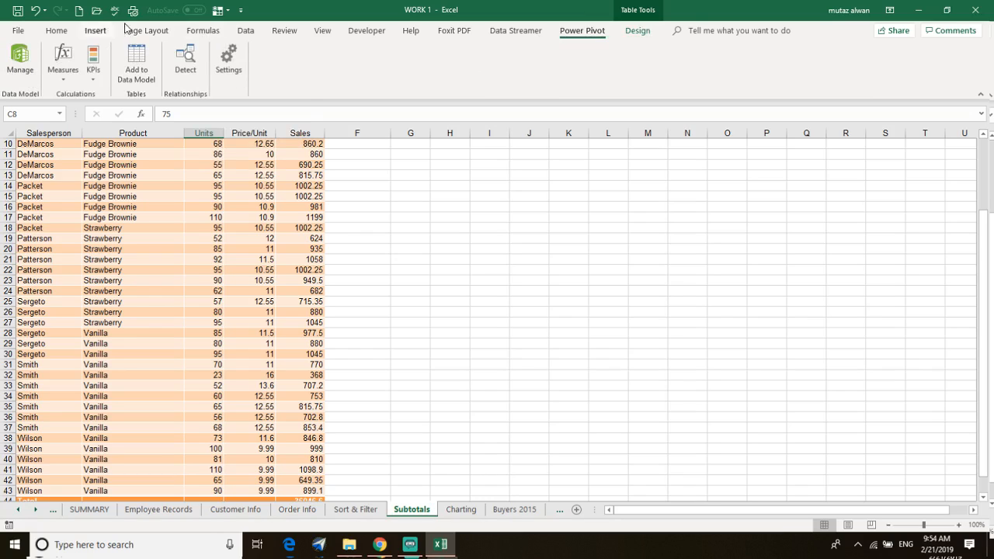
left_click(505, 35)
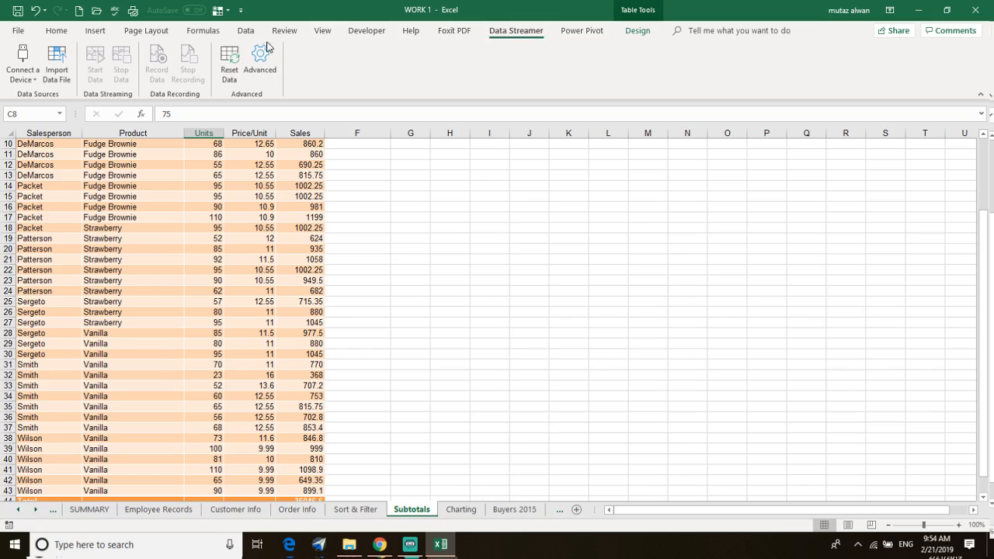
left_click(322, 31)
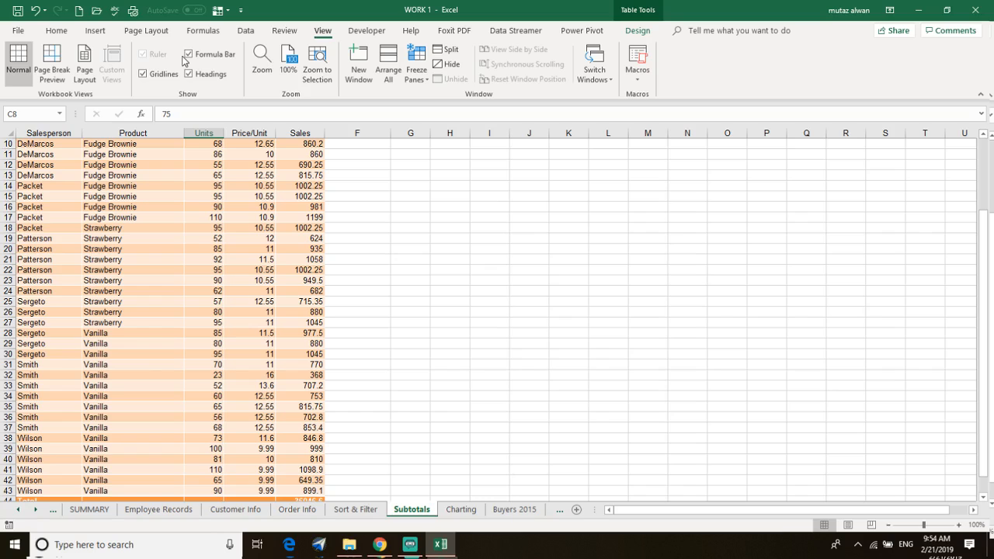
Extend the sales table with blank rows so that its total row moves down to row 55.
scroll(184, 61, "down", 2)
scroll(481, 419, "down", 3)
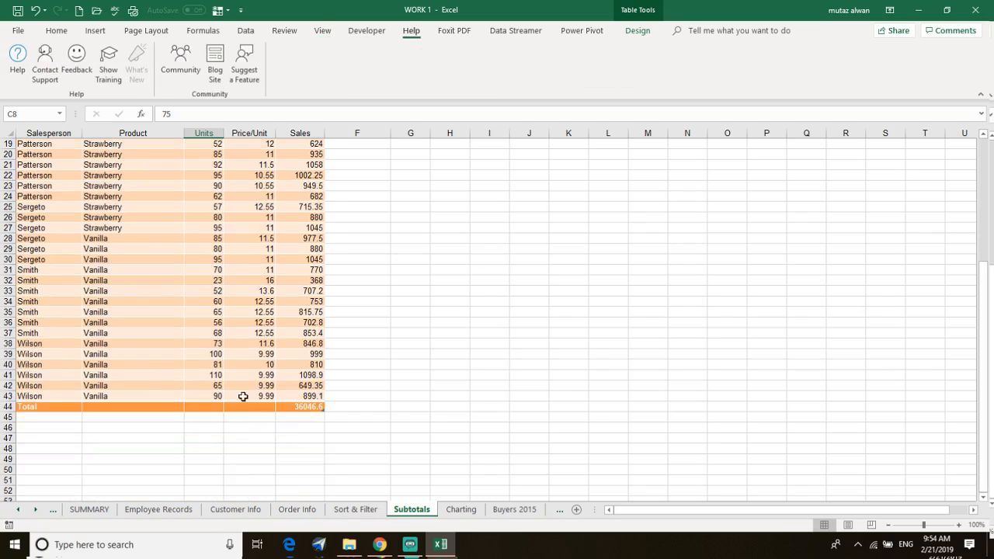
left_click_drag(321, 409, 311, 466)
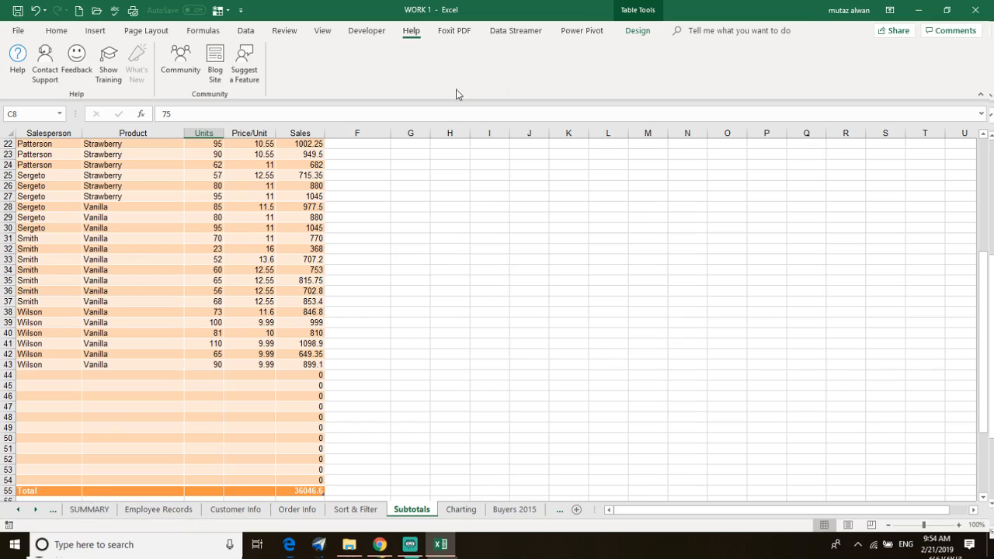
scroll(206, 53, "up", 7)
scroll(206, 52, "down", 5)
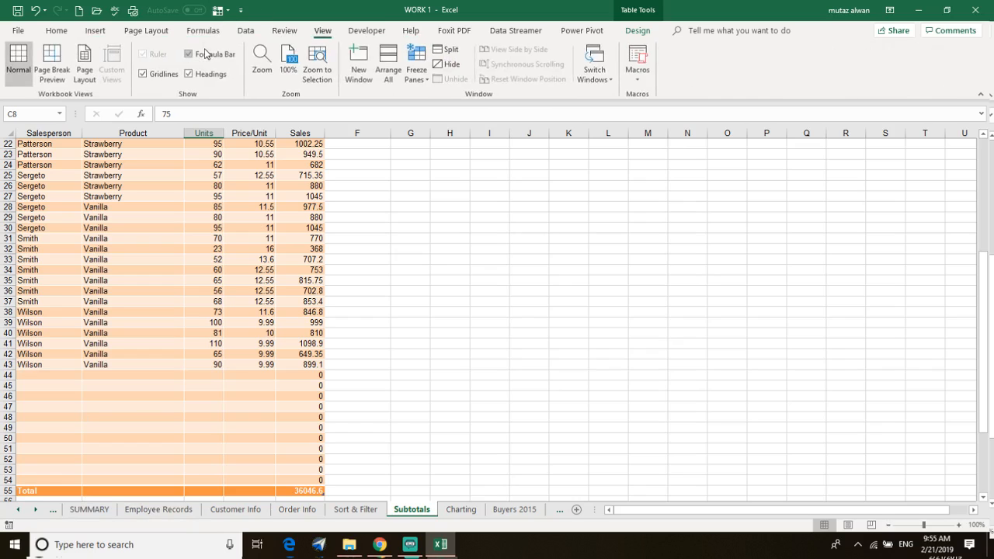
scroll(205, 52, "up", 2)
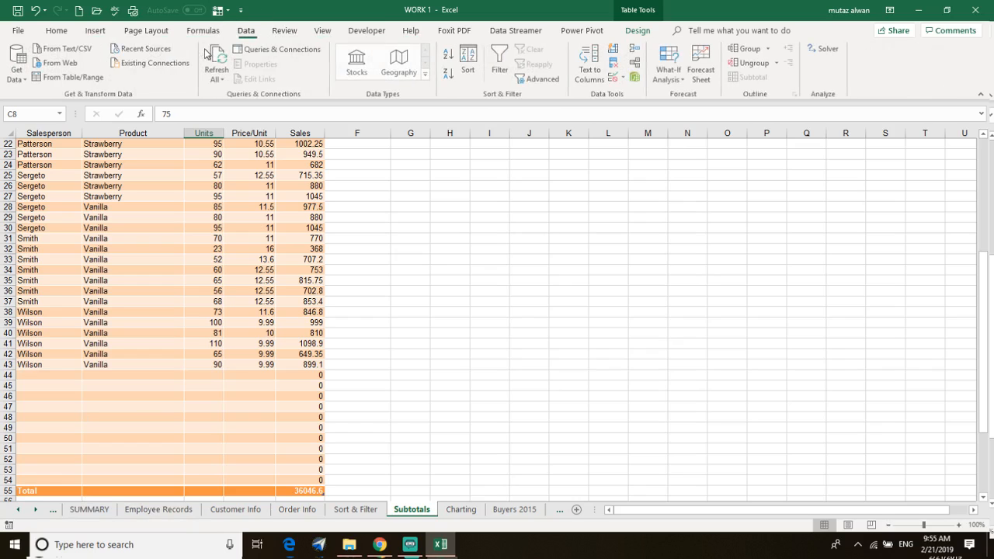
left_click(470, 60)
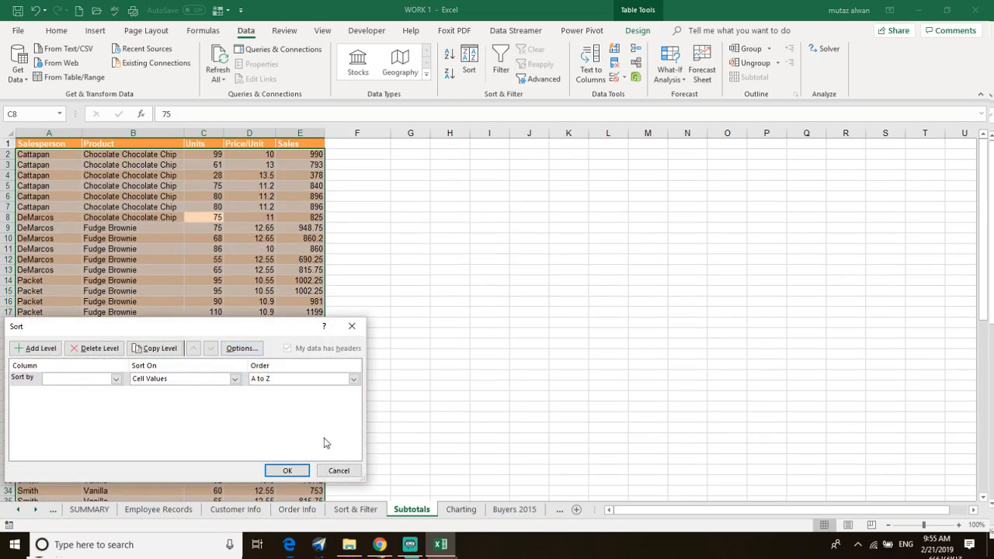
left_click(329, 473)
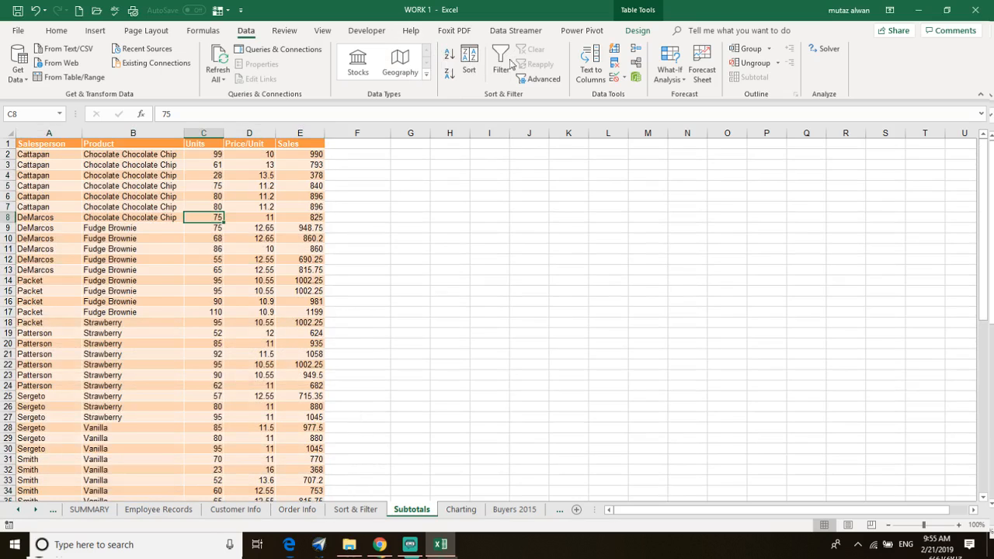
Turn on filter buttons in the header row of the sales table.
left_click(501, 59)
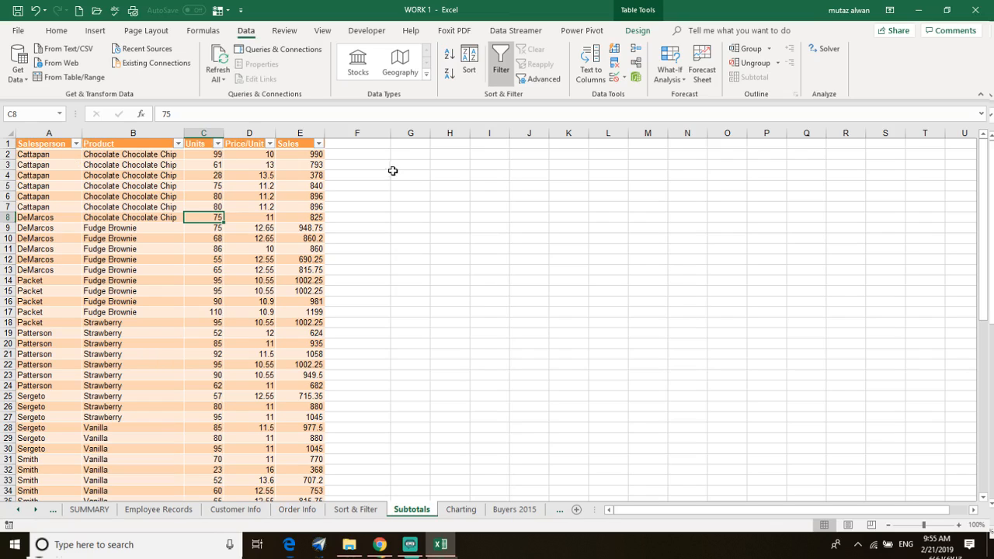
left_click(188, 262)
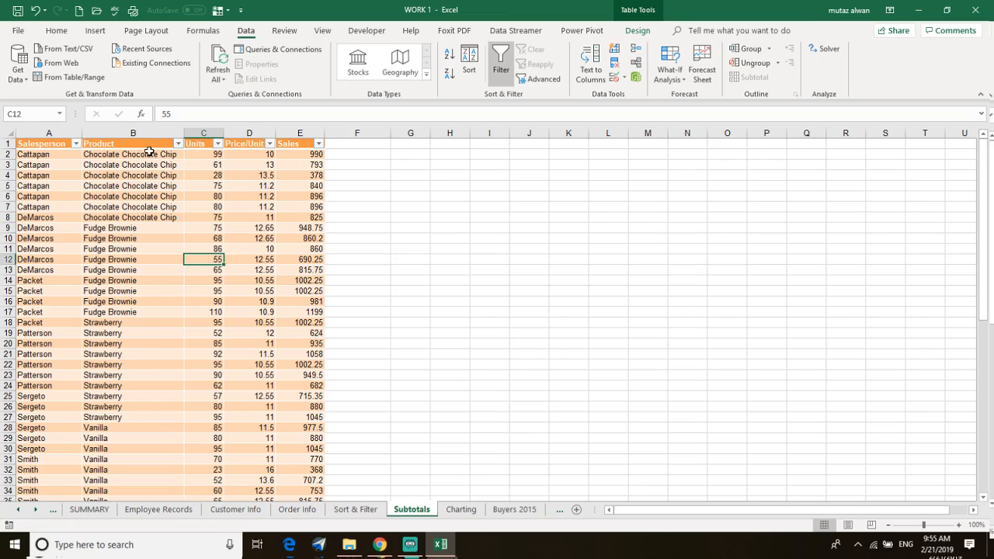
left_click(148, 153)
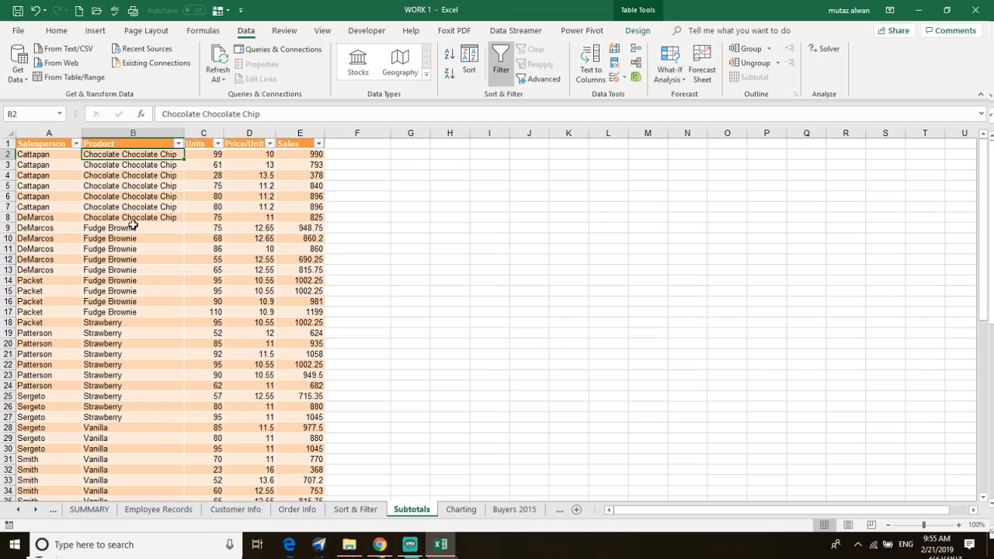
left_click(132, 225)
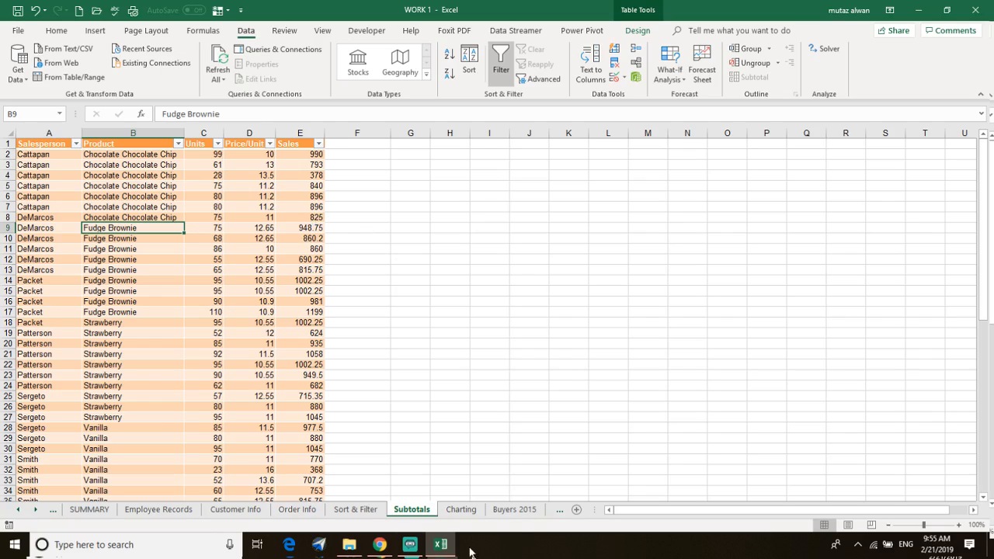
mouse_move(410, 544)
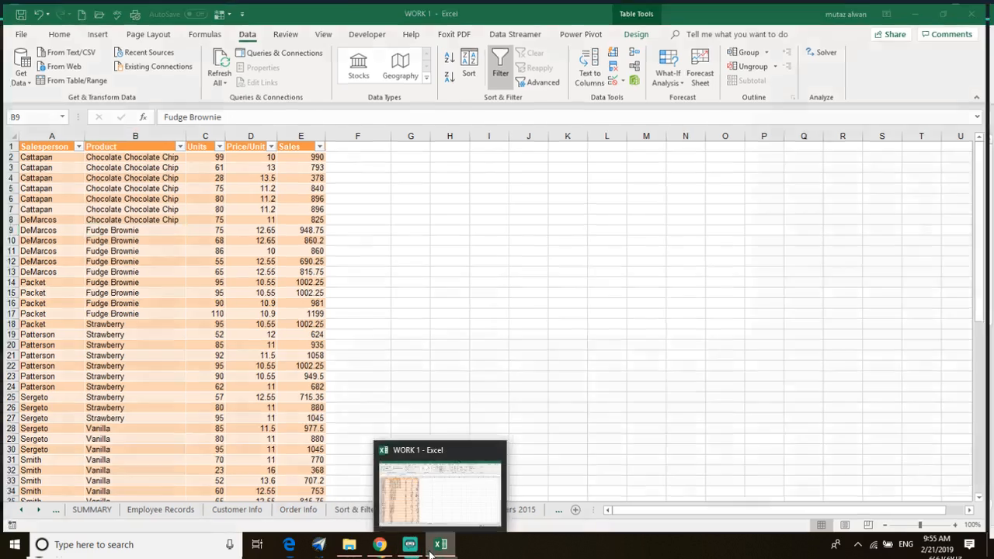
left_click(441, 552)
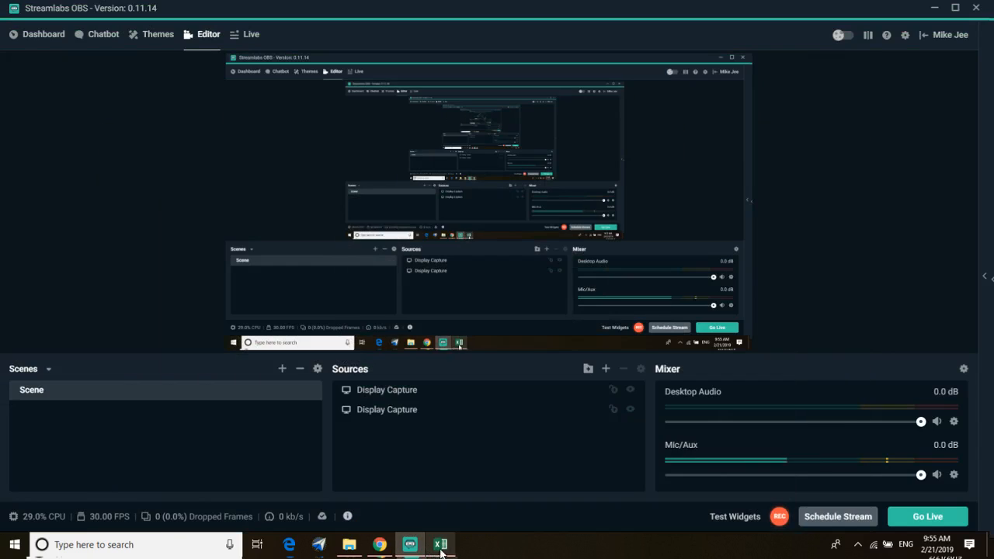
left_click(441, 547)
left_click(124, 236)
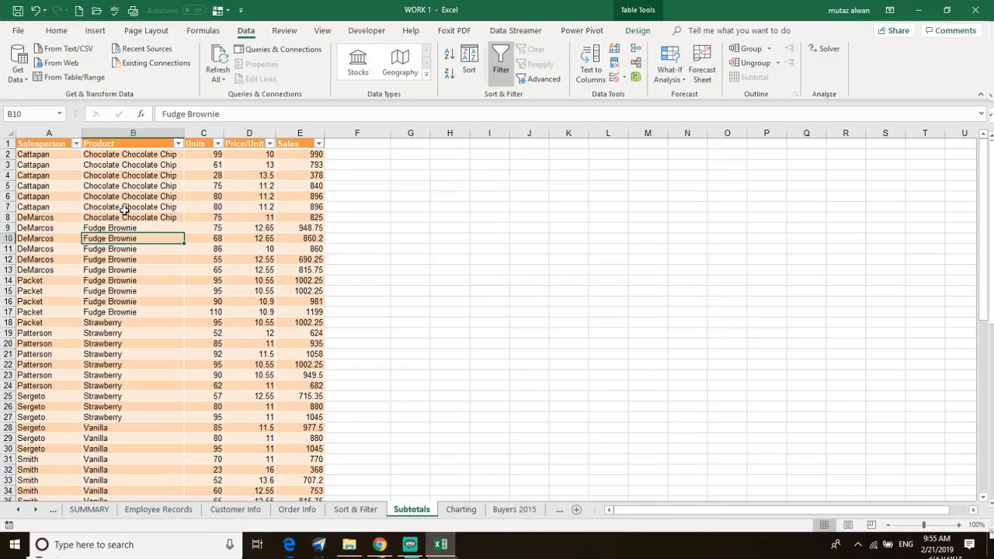
left_click(8, 217)
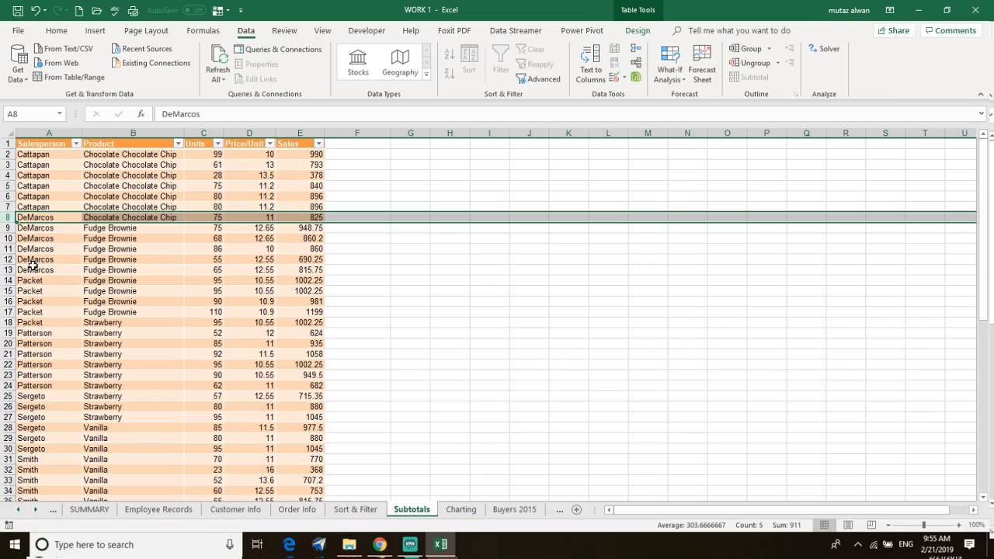
key("ctrl+shift+plus")
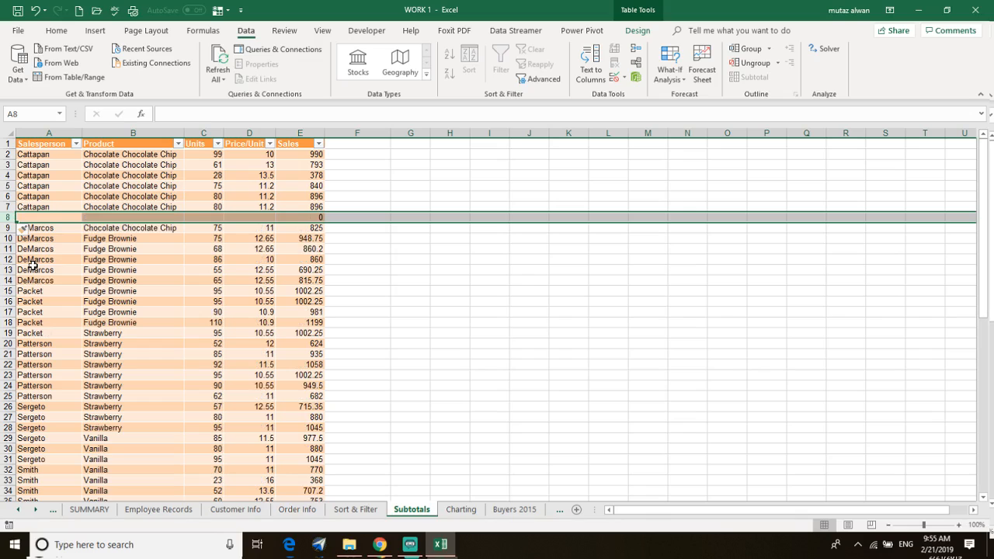
key("ctrl+z")
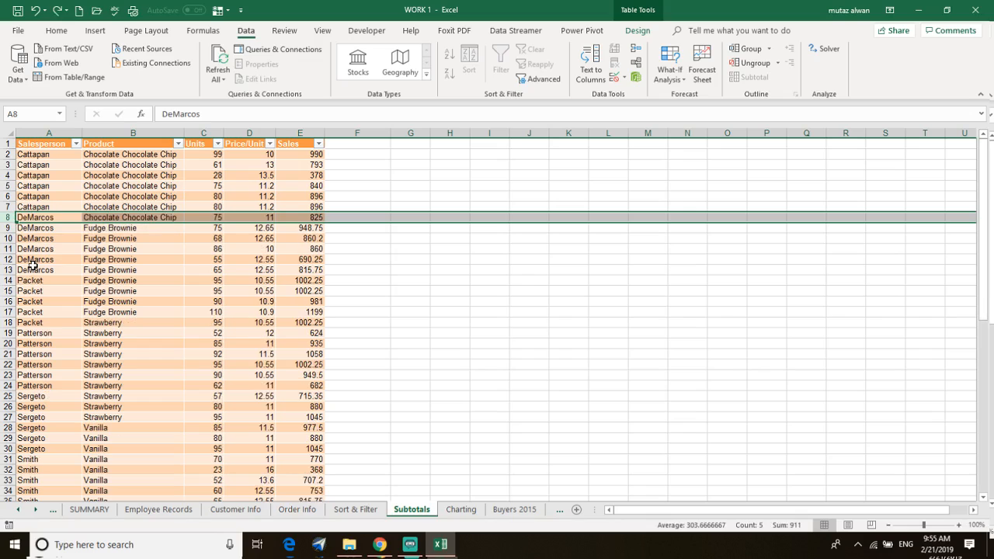
Insert a blank row above row 9 and enter "totals for chocolate chip" in its Product cell.
left_click(10, 228)
key("ctrl+shift+plus")
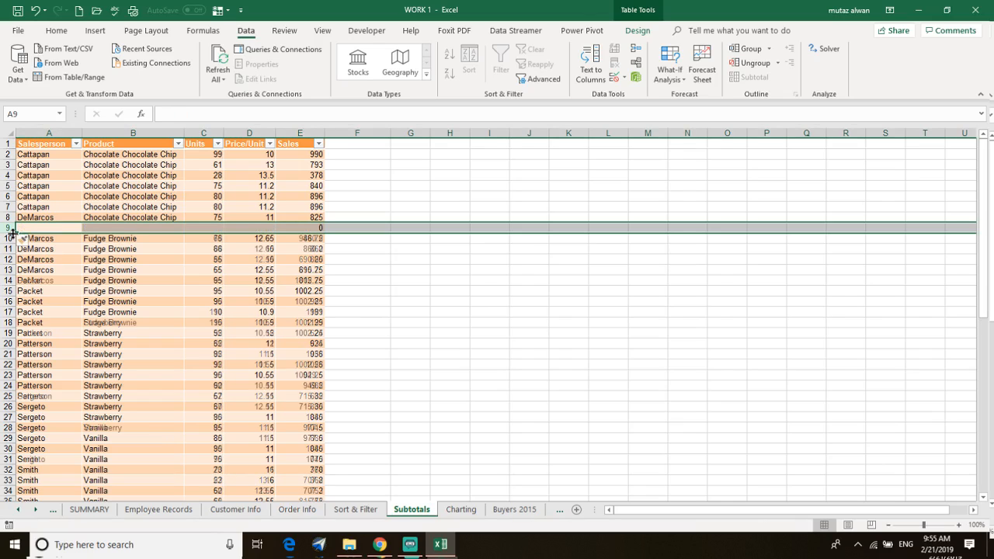
left_click(123, 228)
type("toat")
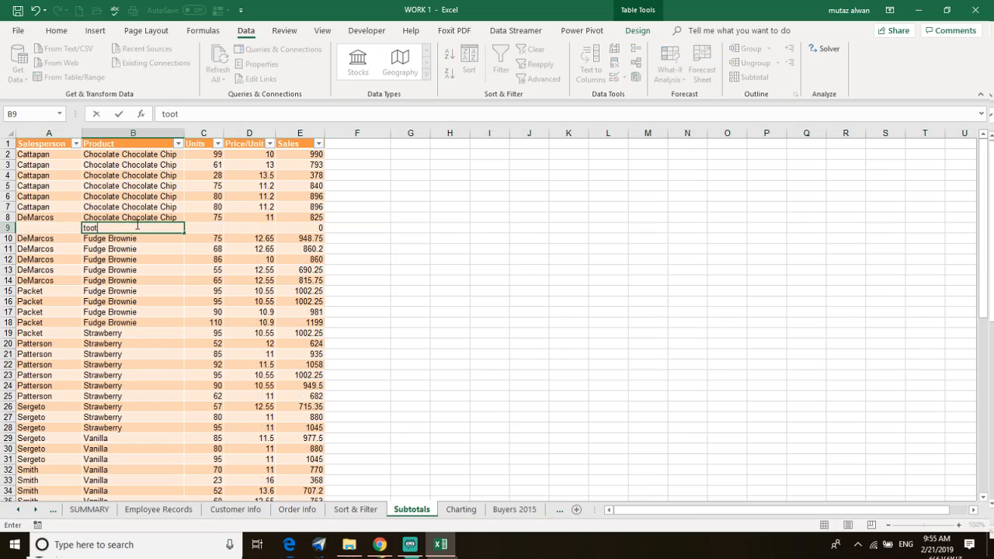
key("BackSpace")
key("BackSpace")
type("tals for chocolot")
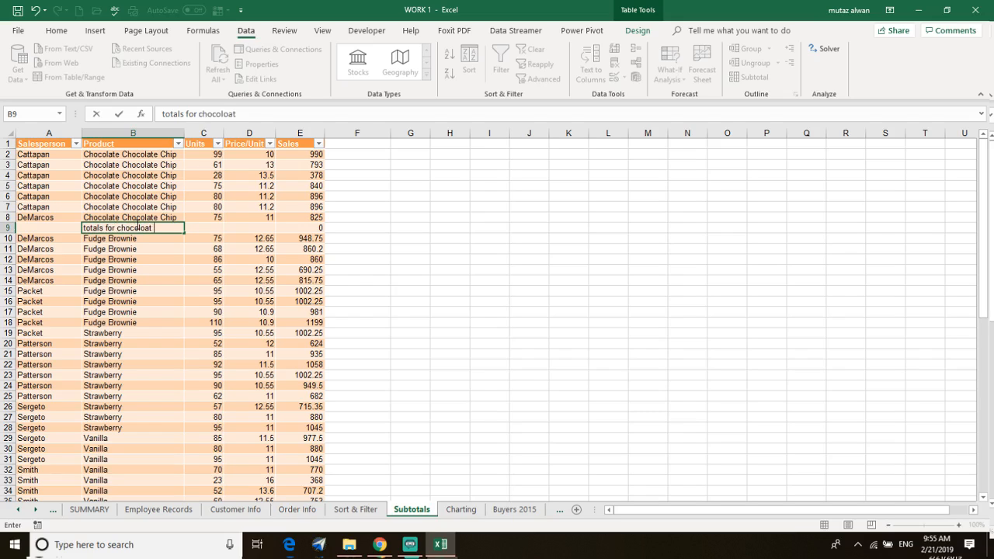
key("BackSpace")
key("BackSpace")
type("late chi[p")
Try to total the chocolate chip sales in E9 with the formula =SUM(E2,E8).
left_click(298, 228)
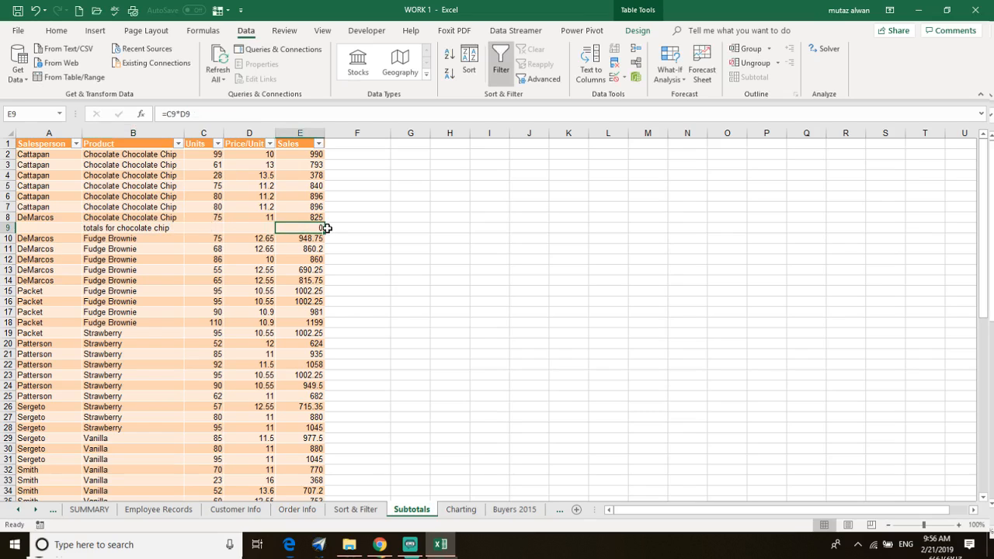
type("=")
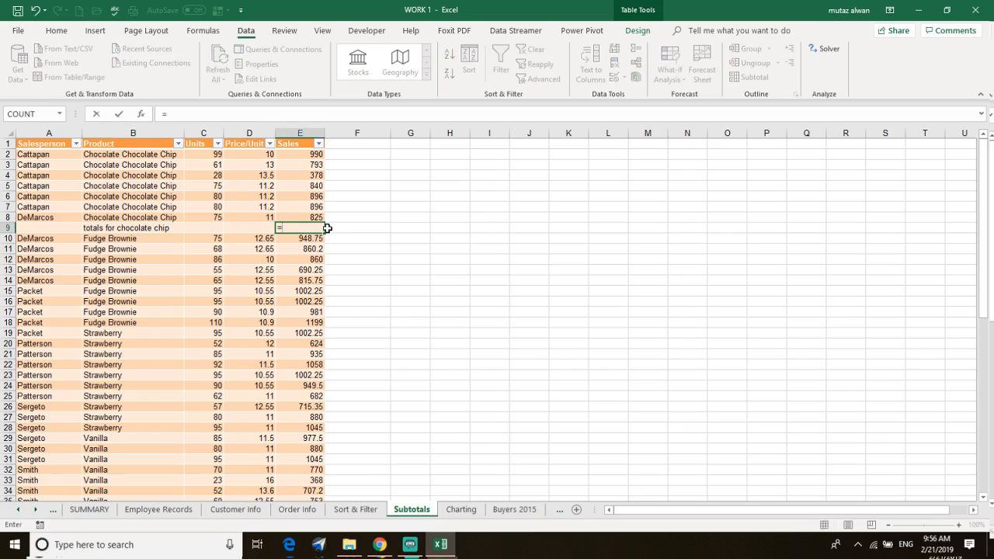
type("sum")
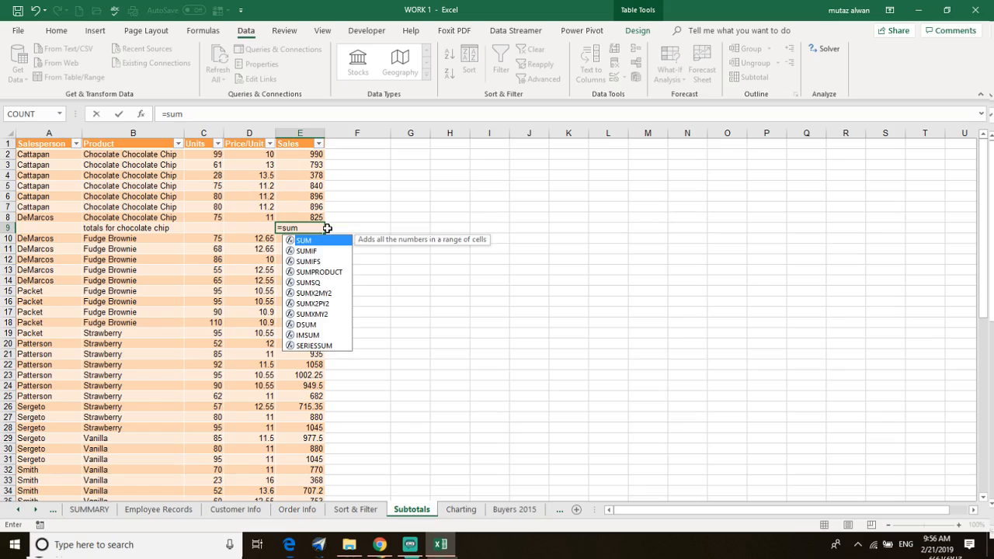
type("(")
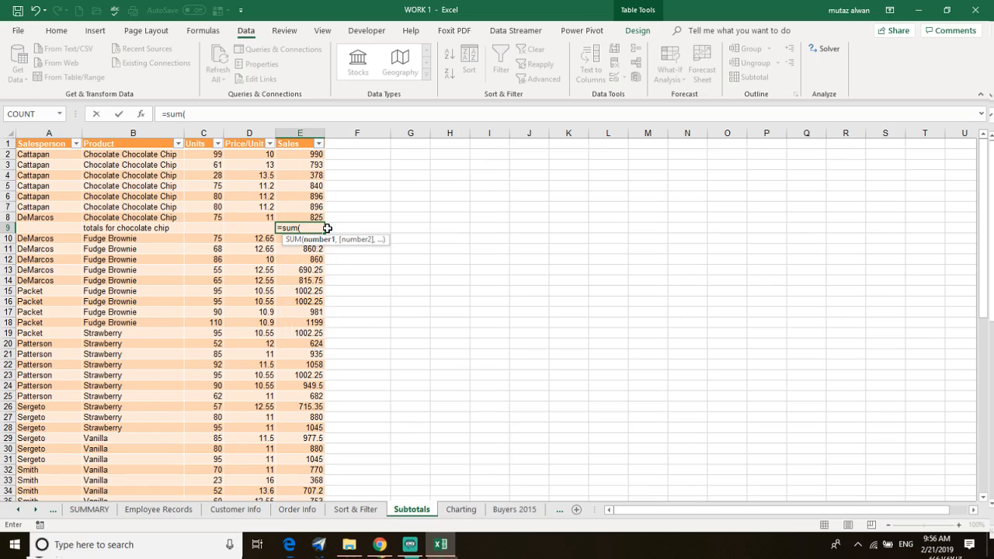
type("E2")
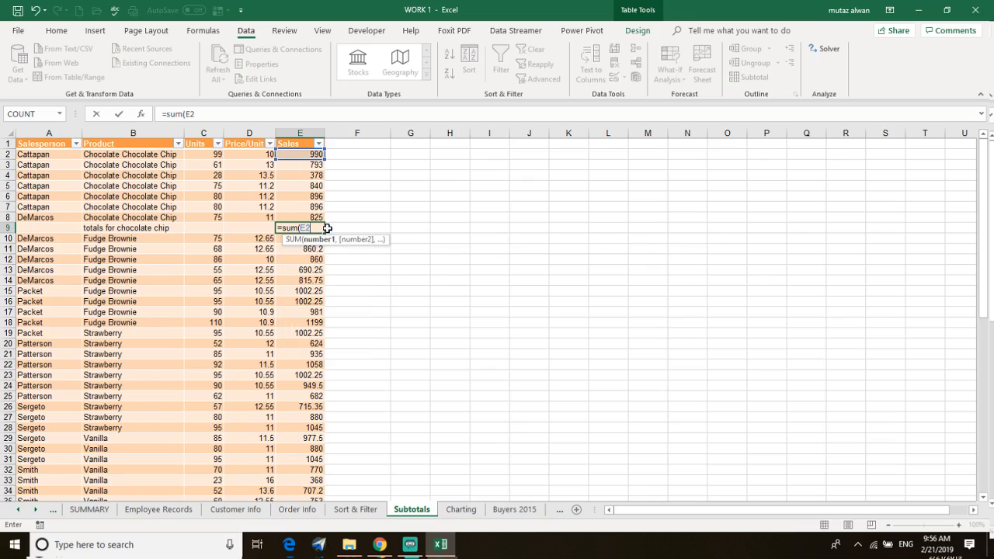
type(",")
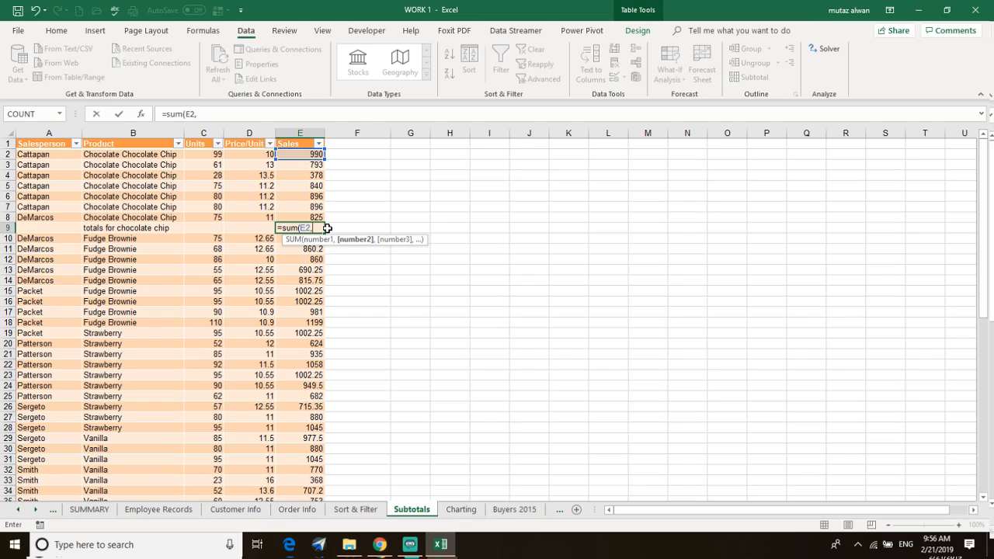
type("e7")
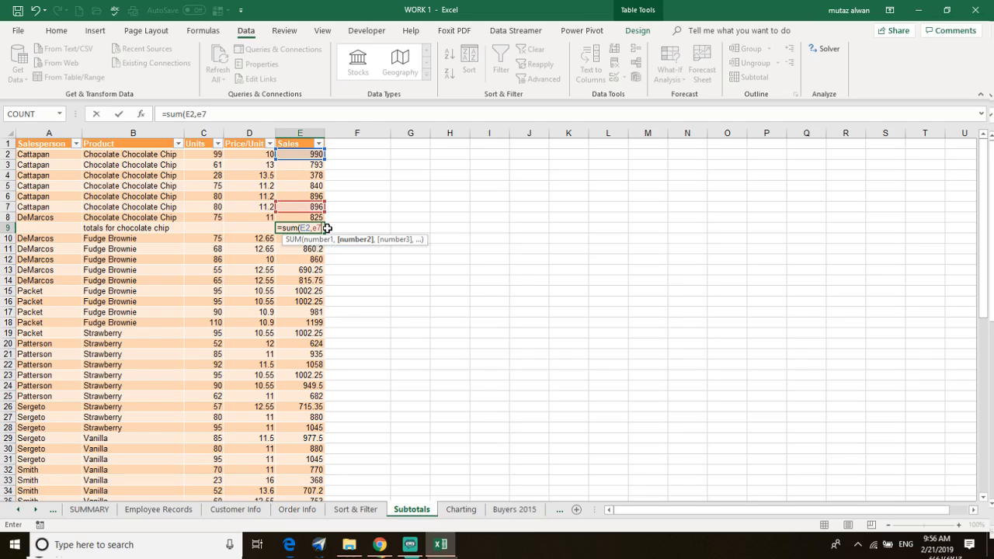
key("BackSpace")
key("BackSpace")
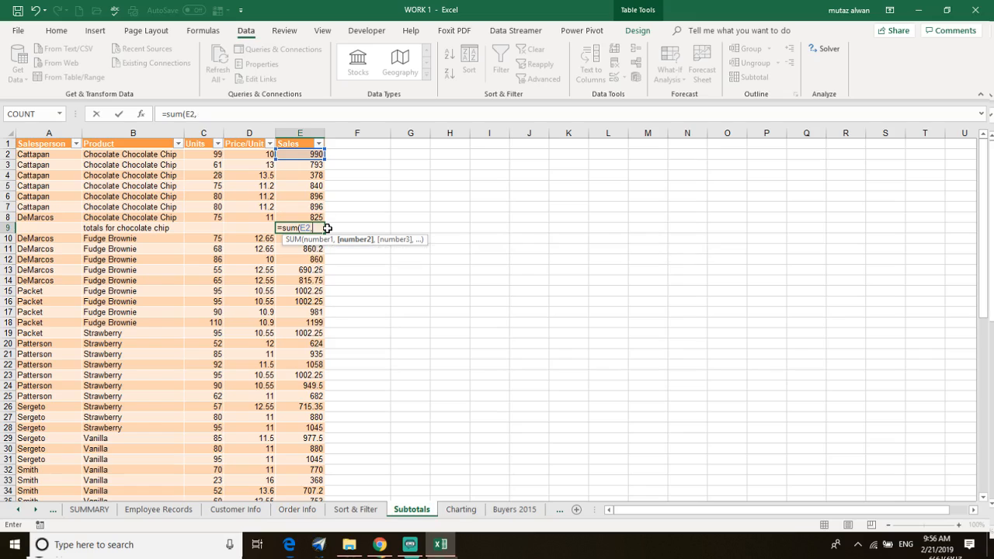
type("E7")
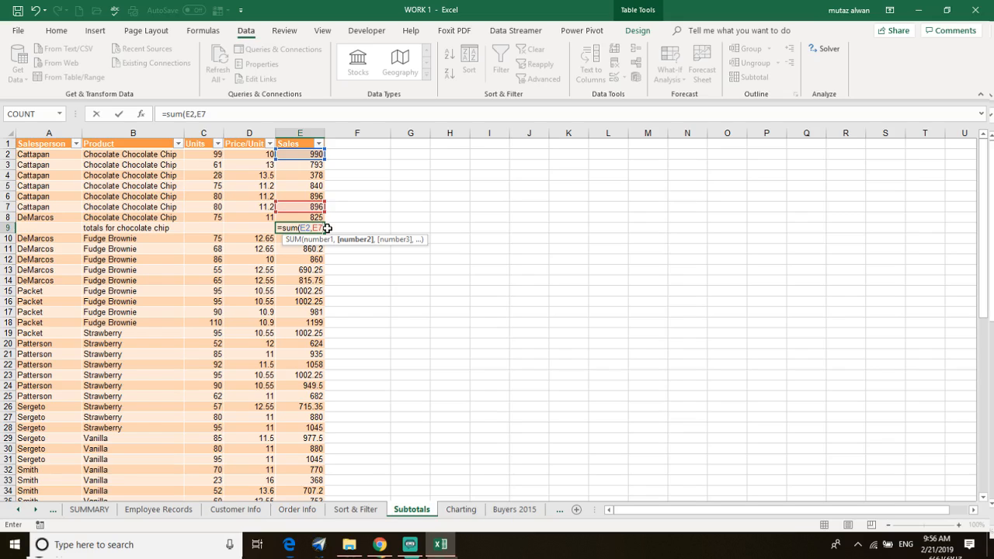
key("BackSpace")
type("8")
key("Return")
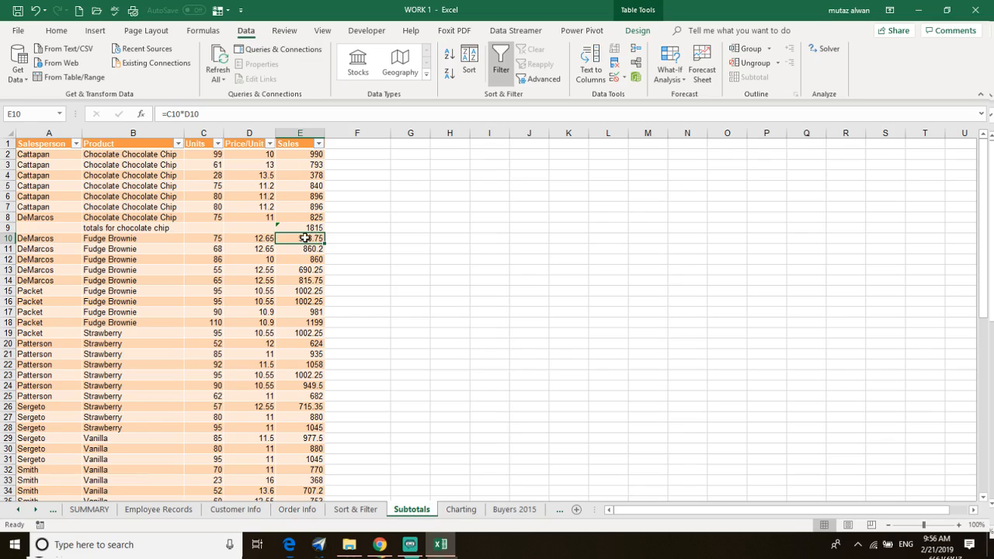
Try a minus sign in place of the comma in the E9 formula, and clear the whole formula.
left_click(297, 229)
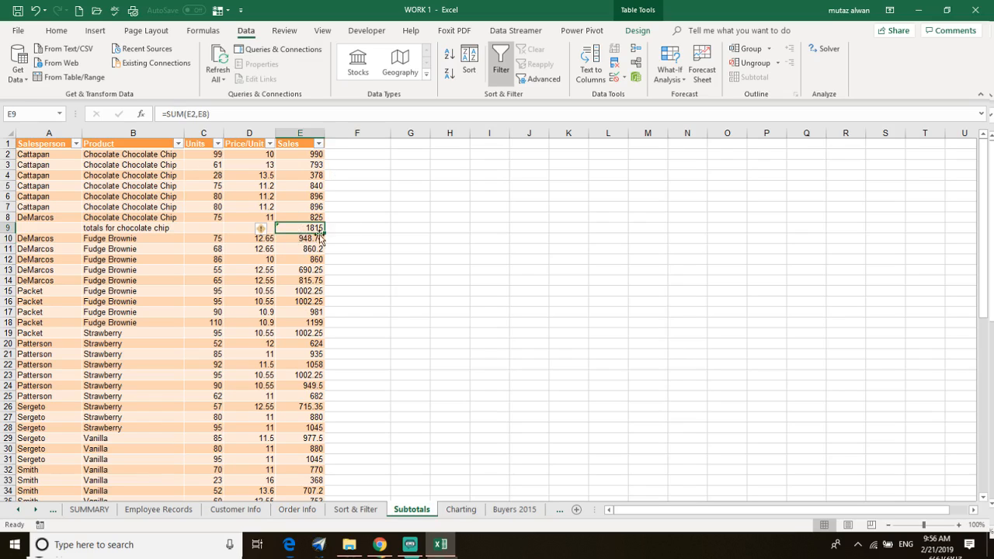
double_click(314, 228)
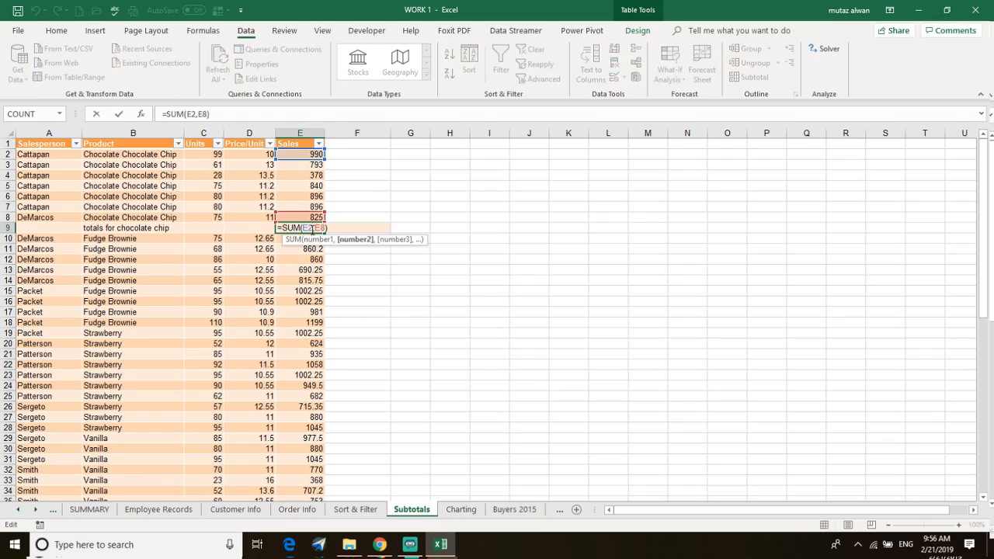
left_click(316, 228)
key("Delete")
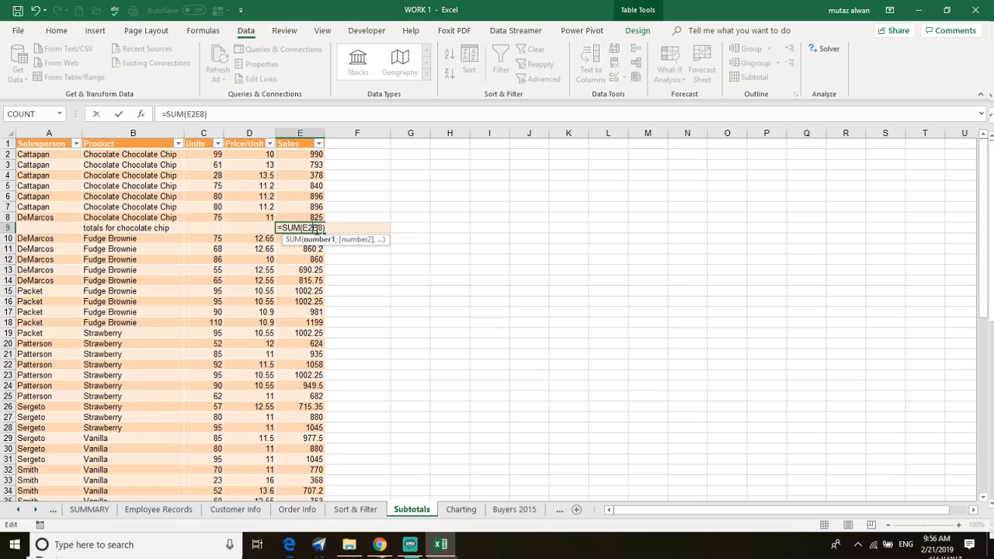
type("-")
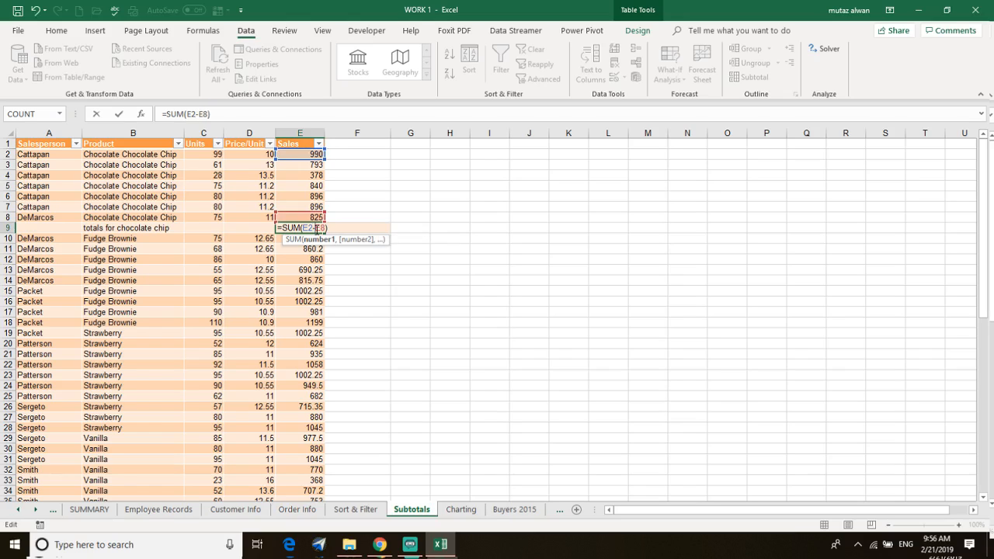
key("BackSpace")
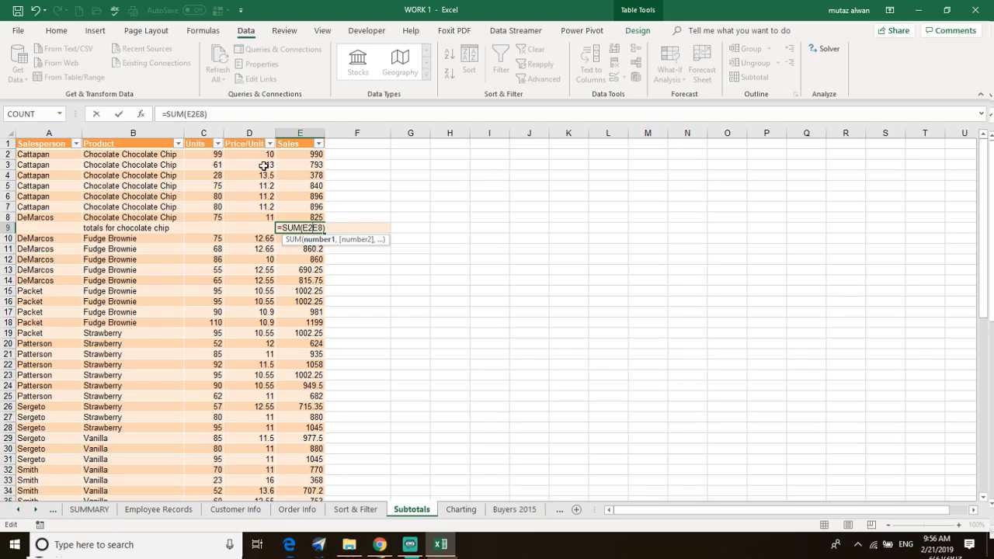
double_click(321, 225)
key("BackSpace")
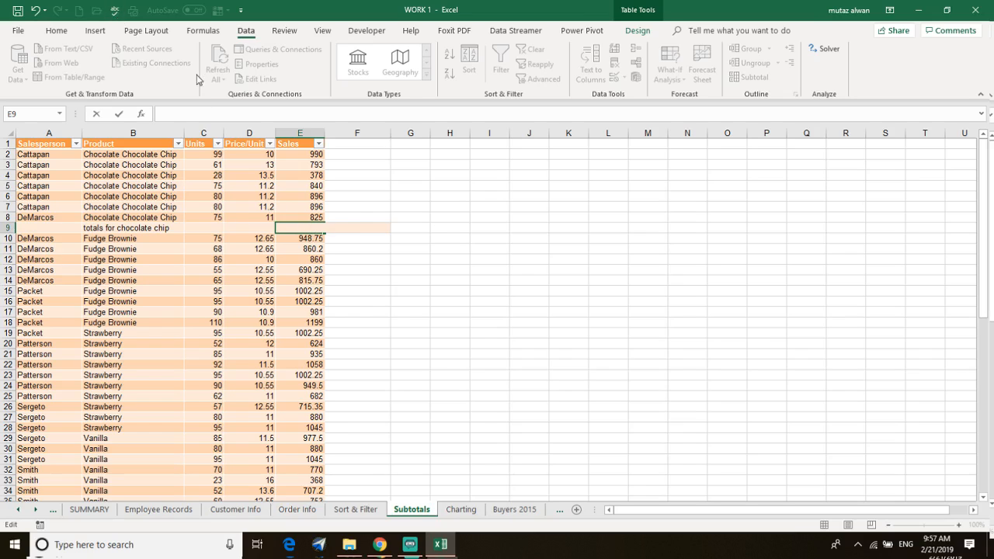
Total the chocolate chip sales in E9 with AutoSum over E2:E8.
left_click(96, 33)
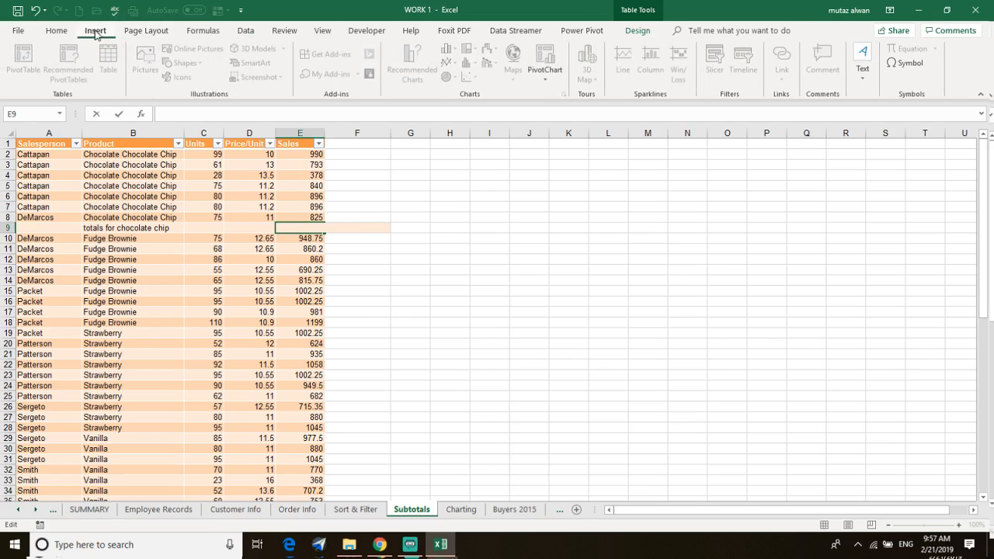
key("Escape")
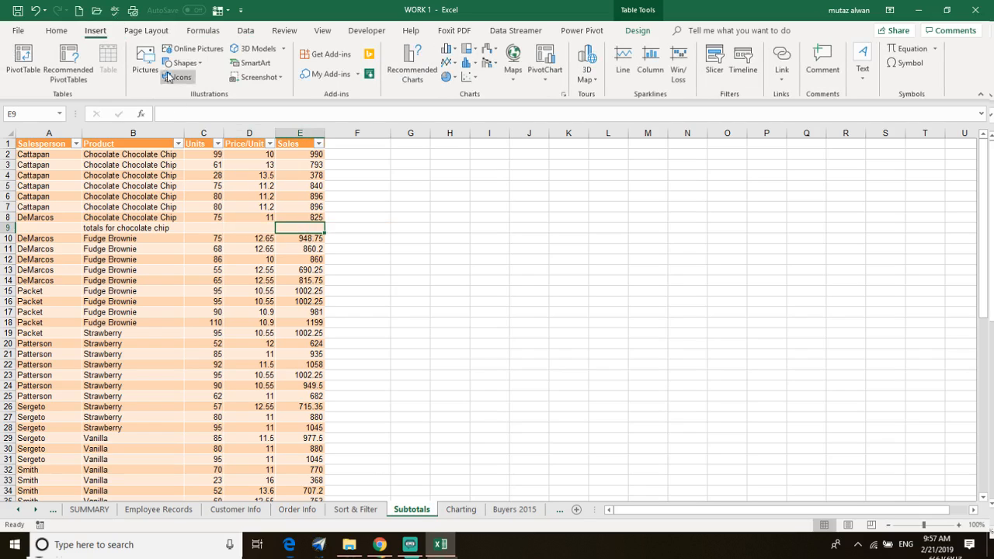
left_click(204, 30)
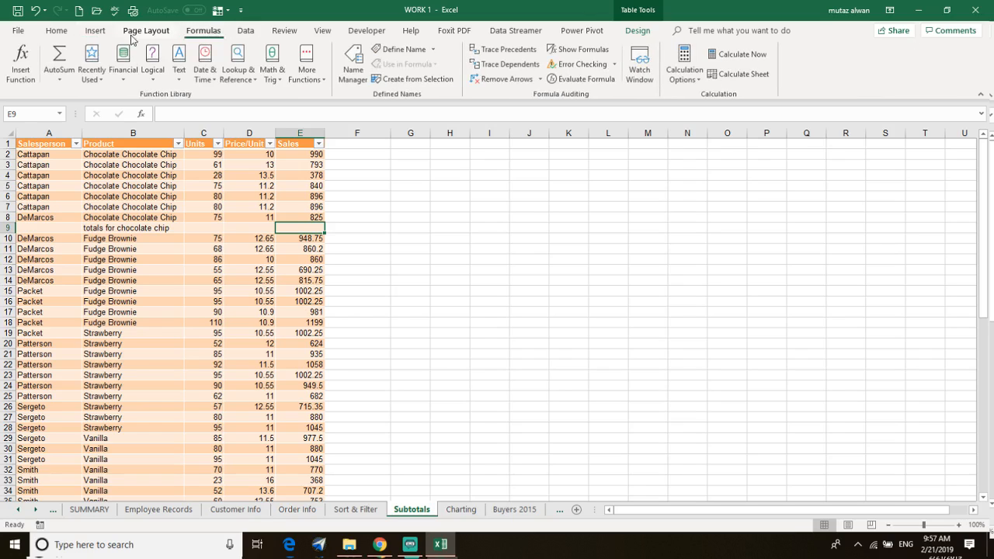
left_click(59, 55)
left_click(59, 54)
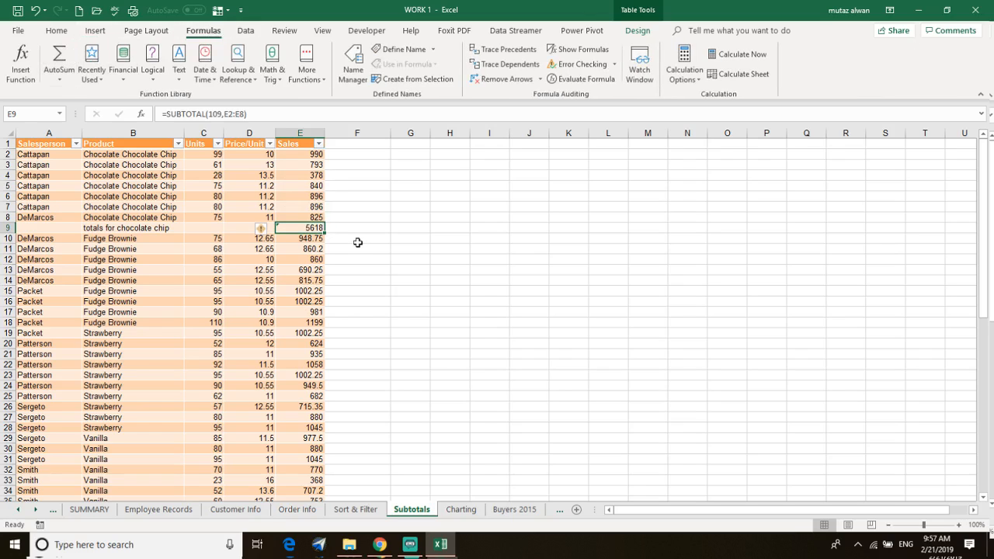
Replace the SUBTOTAL formula in E9 with =SUM(E2:E8) to total the chocolate chip sales.
double_click(302, 228)
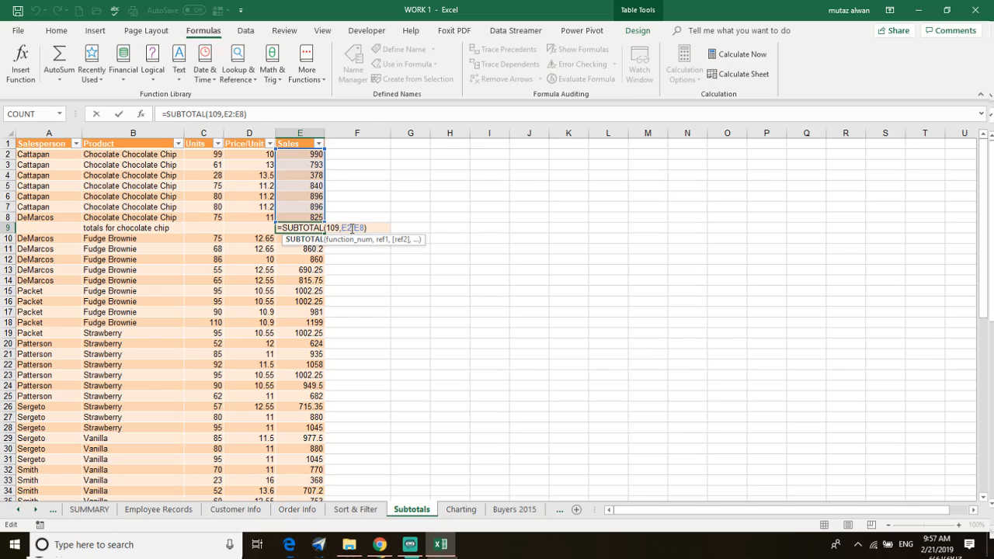
left_click(353, 228)
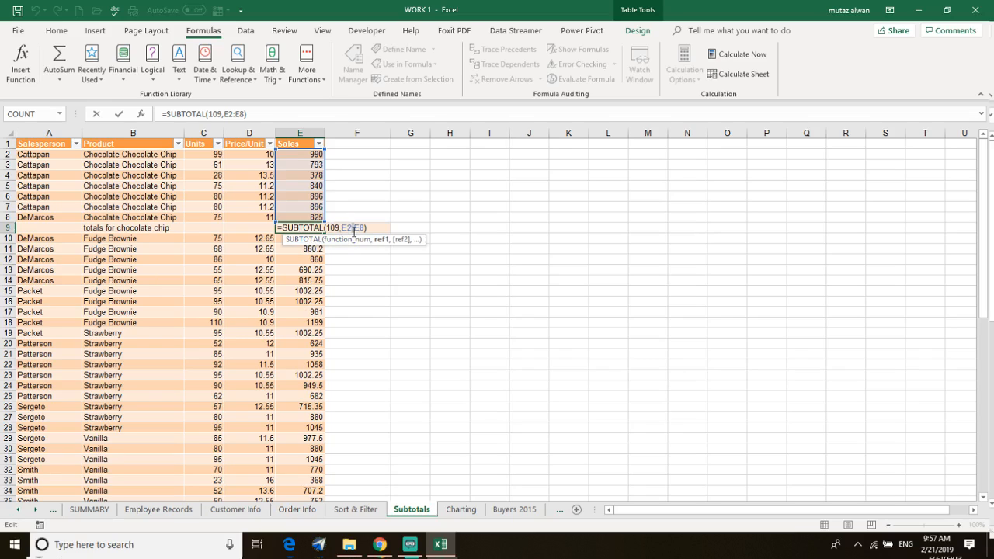
left_click(299, 228)
triple_click(300, 228)
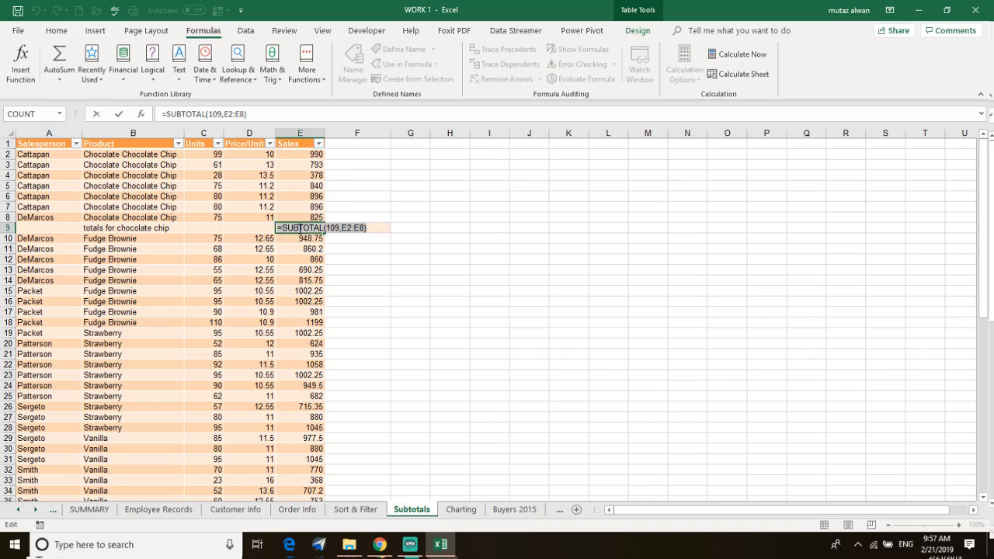
key("BackSpace")
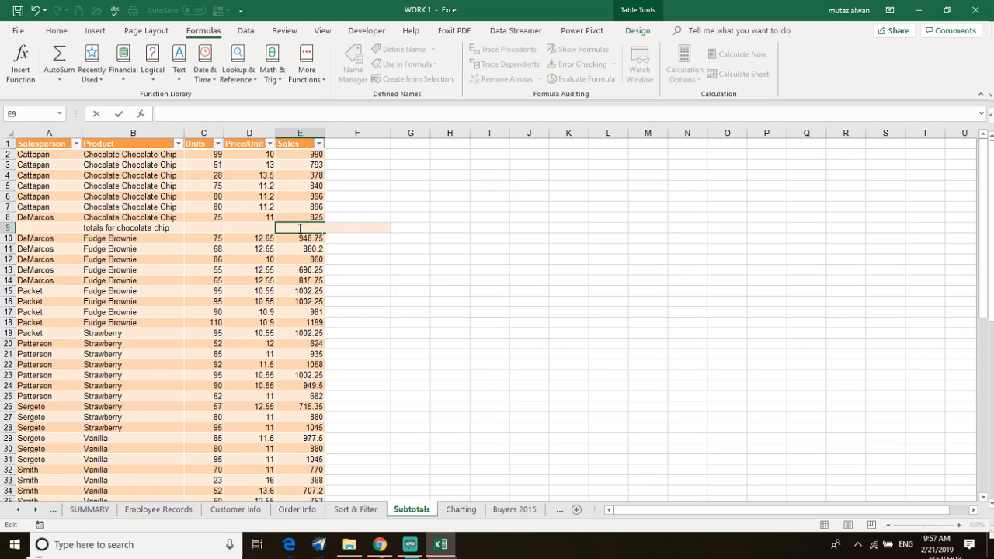
type("=sum")
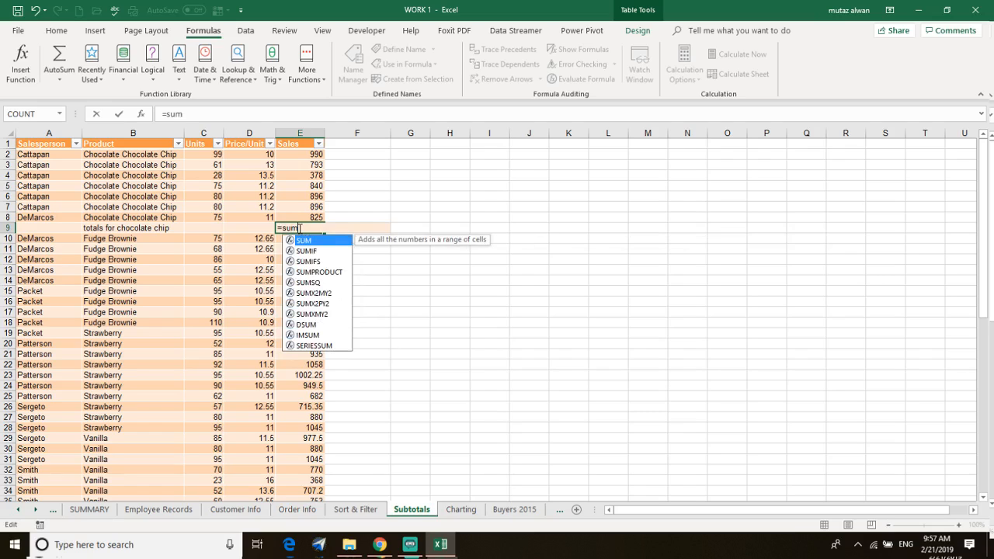
type("(")
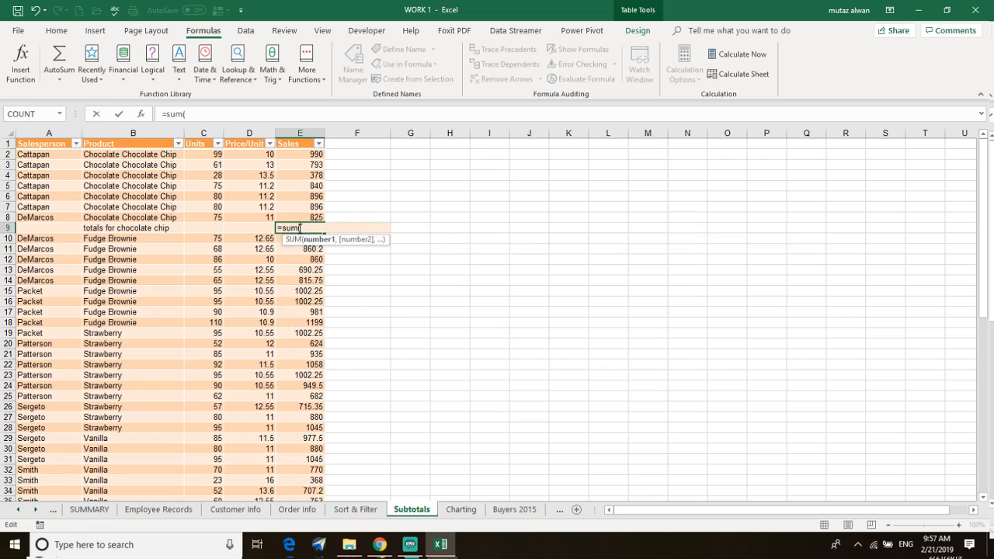
type("E")
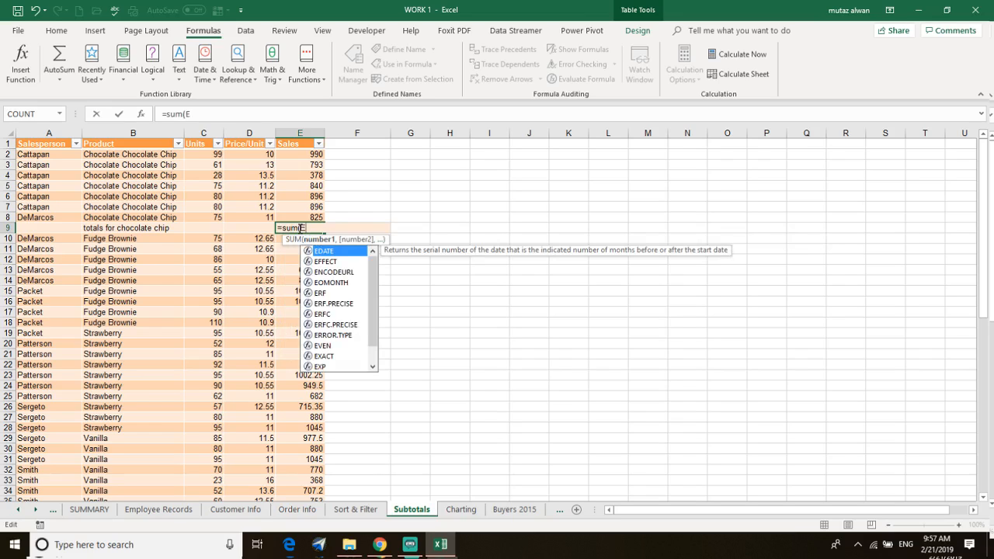
type("2")
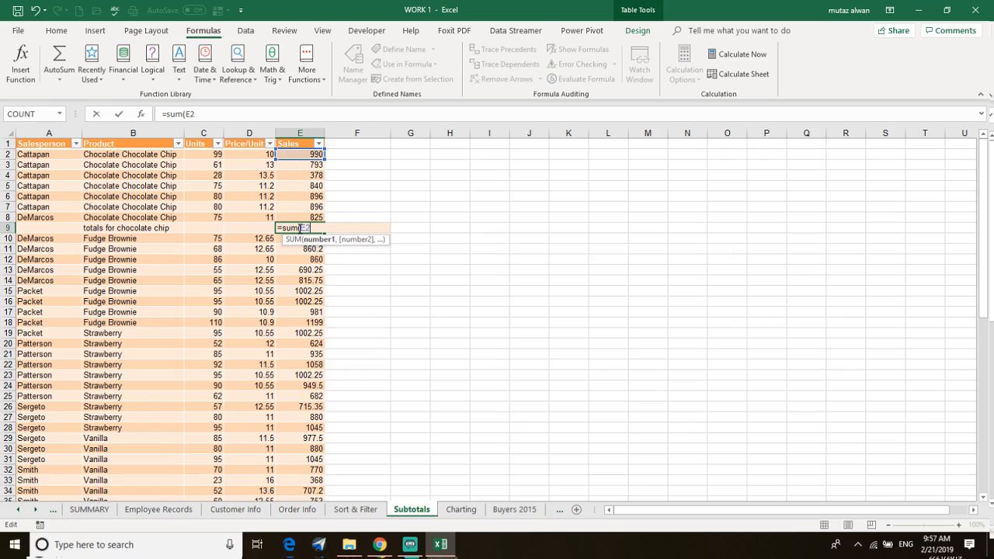
type(":E8")
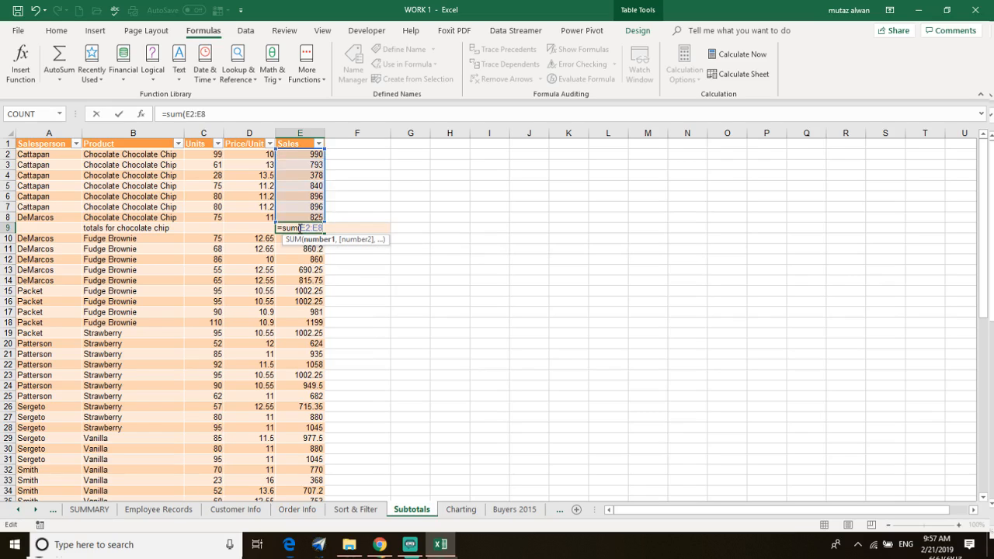
type(")")
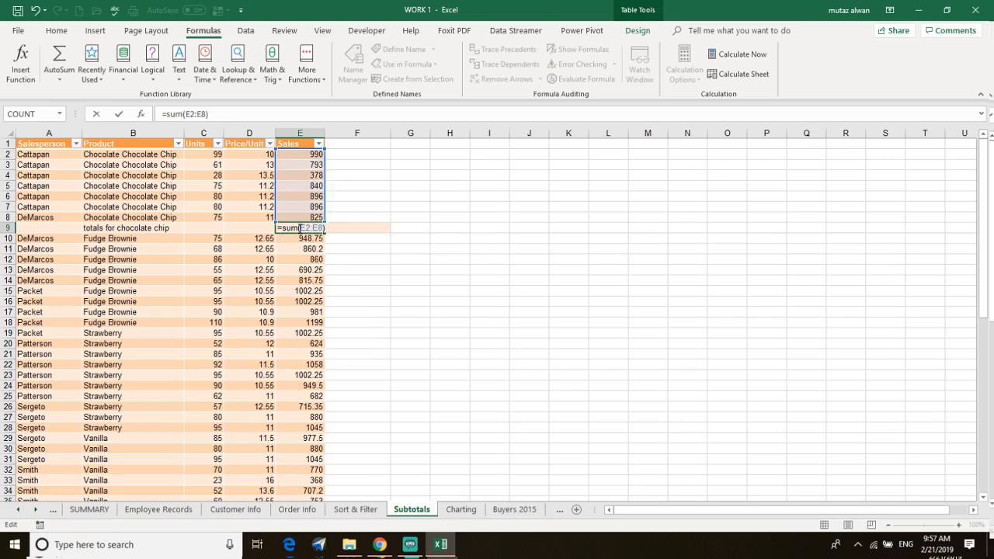
key("Return")
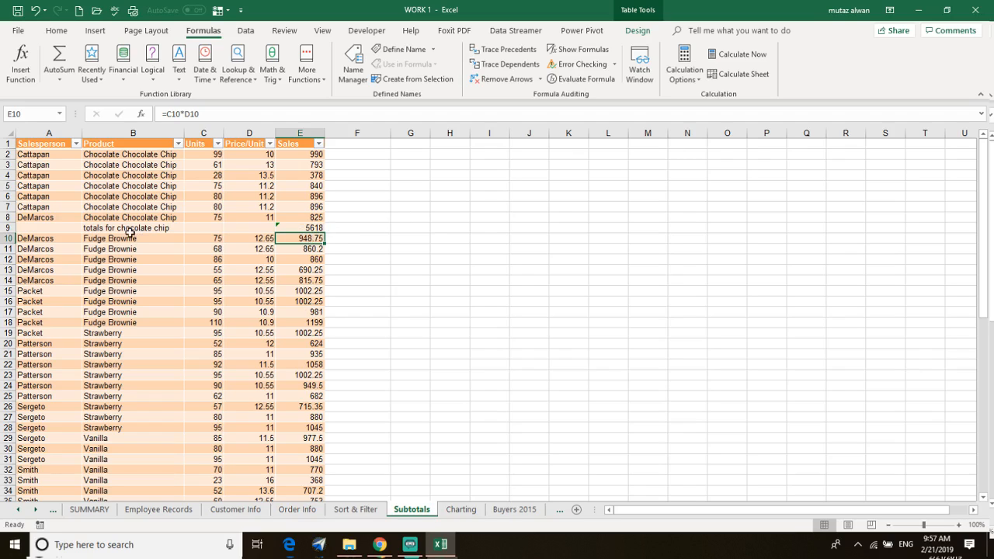
Clear the chocolate chip total's label and formula, and delete the whole of row 9 from the sheet.
left_click(84, 228)
left_click_drag(84, 228, 317, 229)
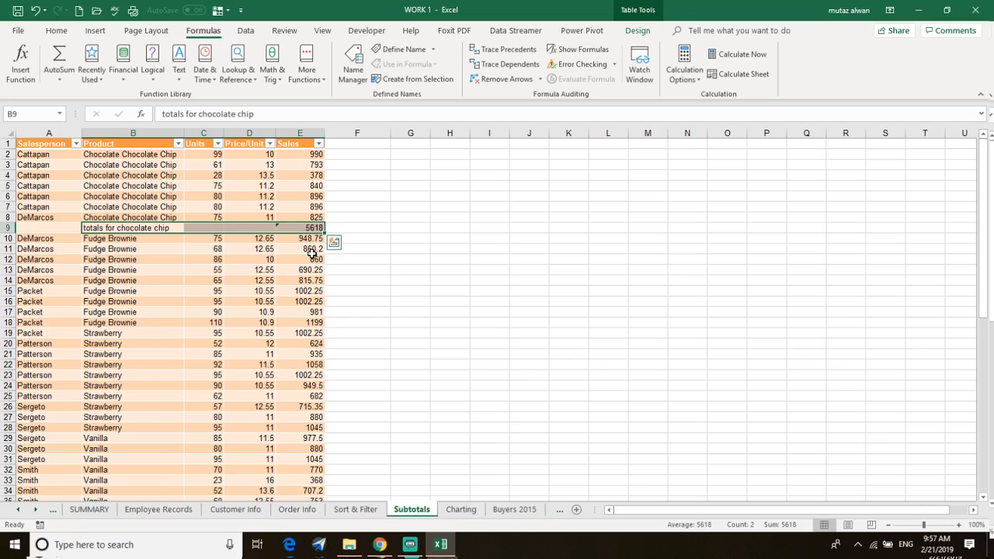
key("Delete")
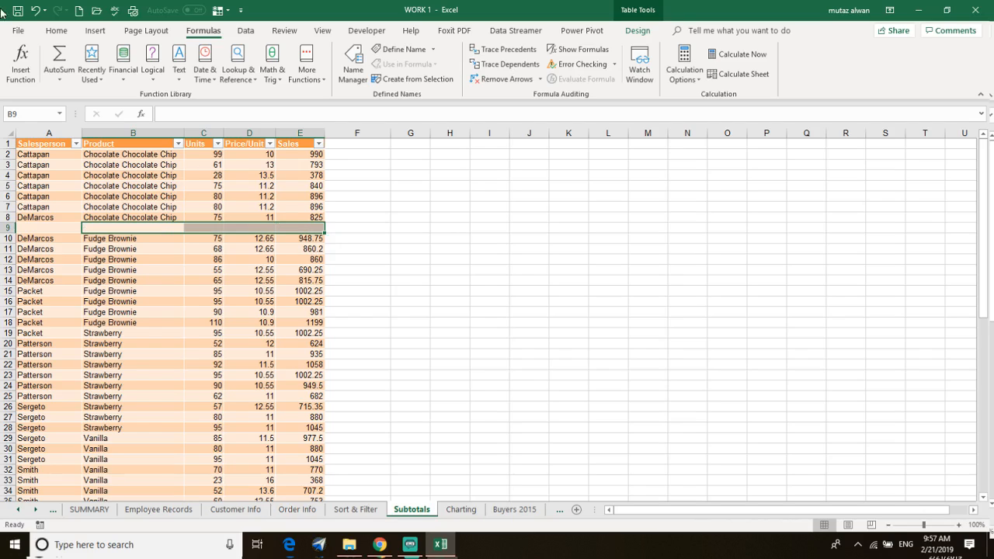
left_click(4, 227)
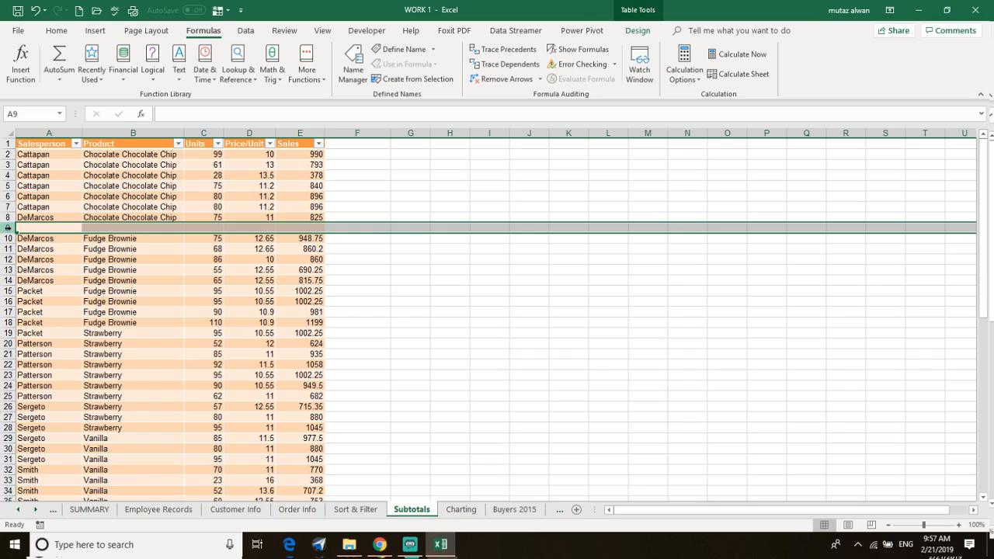
key("ctrl+minus")
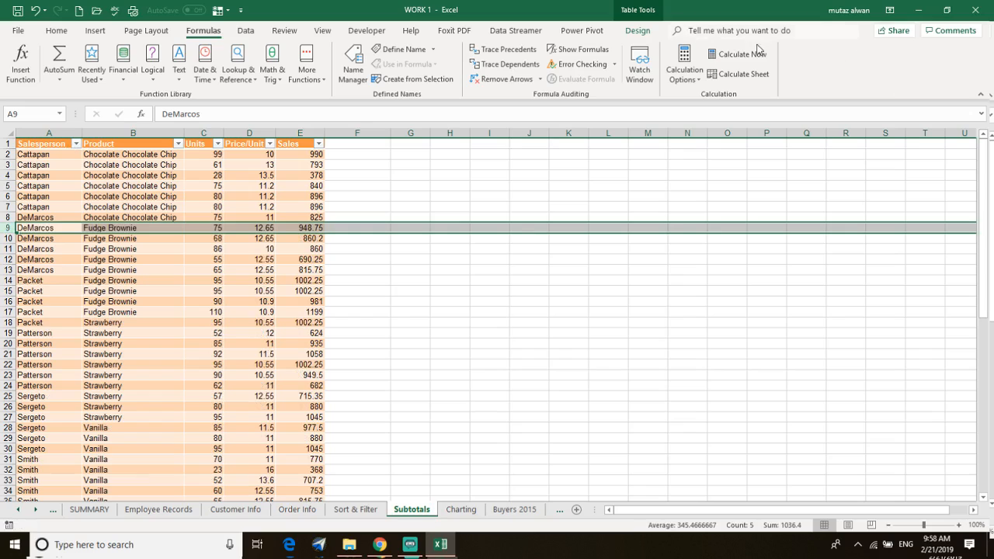
left_click(492, 238)
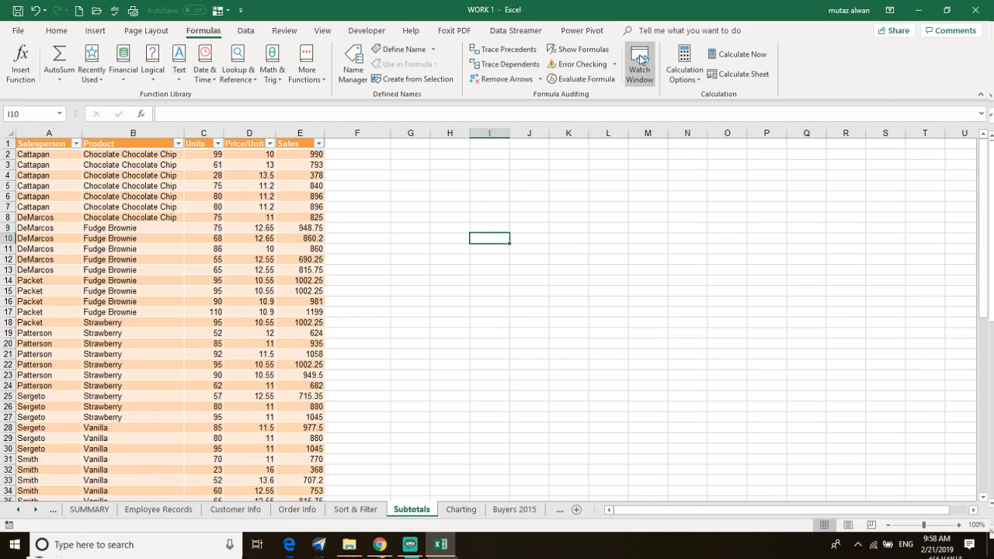
With a Product cell in the sales table selected, look through the available command groups for the Subtotal command.
left_click(116, 165)
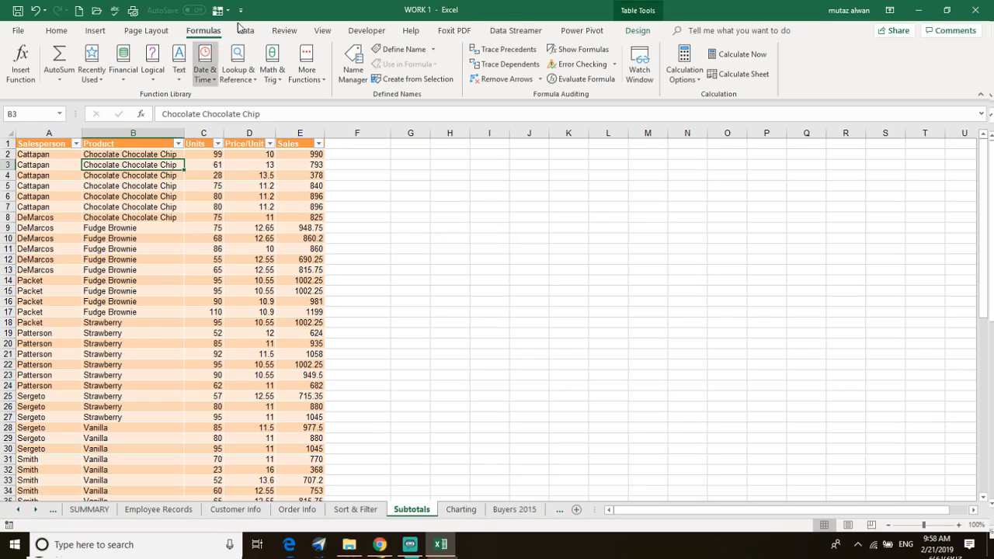
left_click(57, 30)
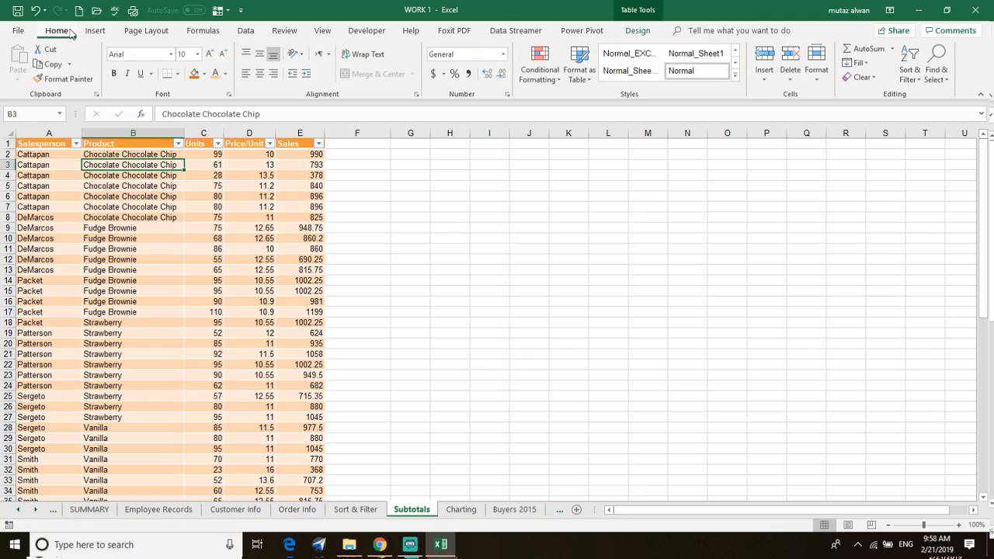
left_click(93, 32)
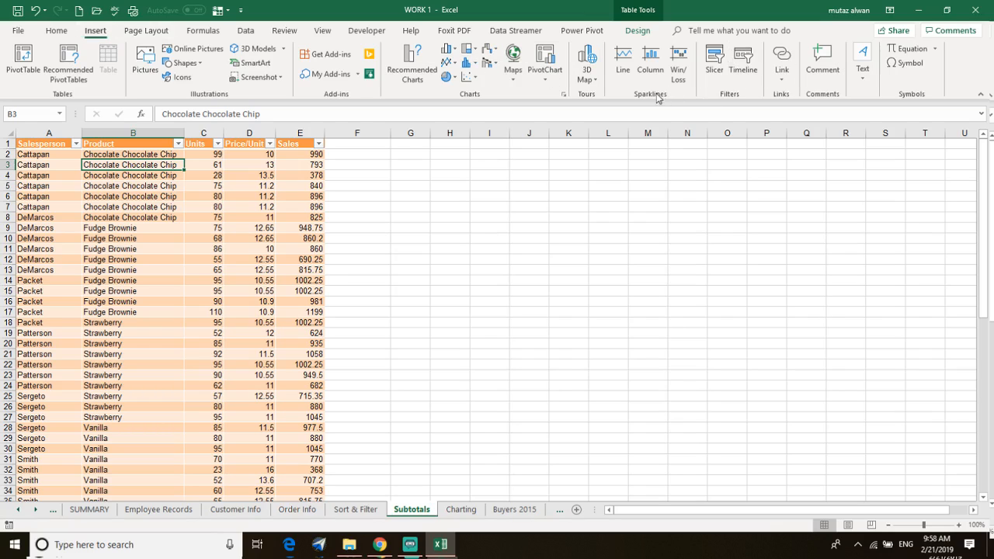
left_click(144, 33)
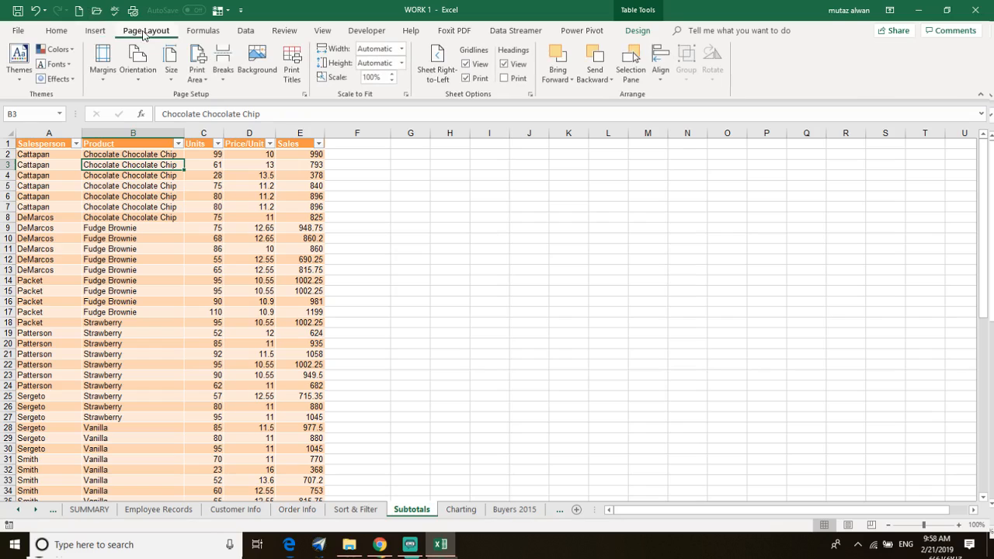
left_click(201, 34)
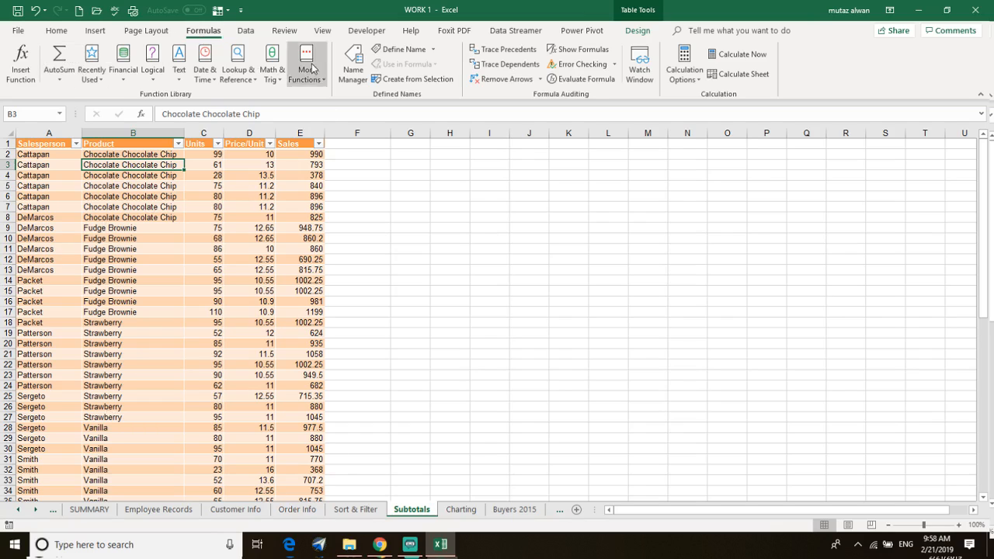
left_click(246, 32)
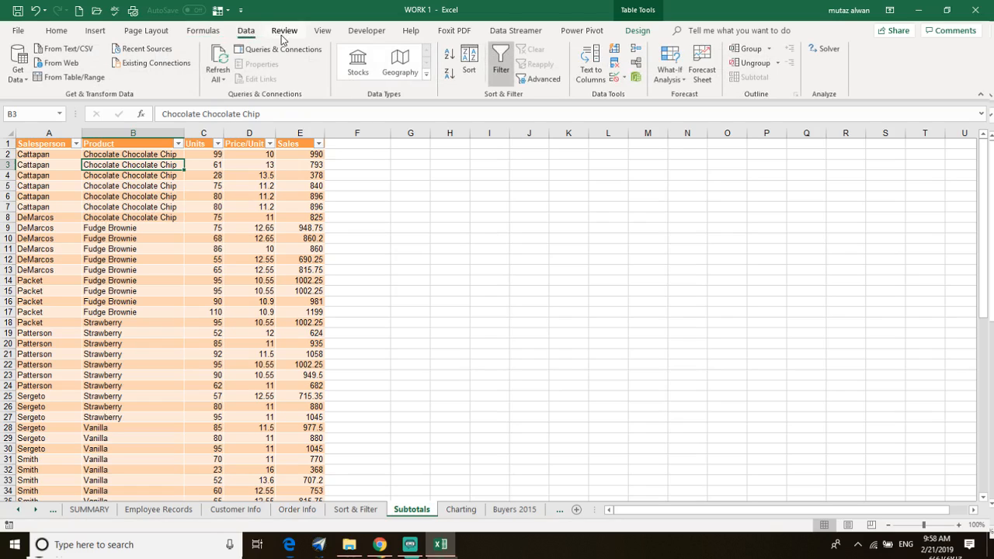
left_click(316, 31)
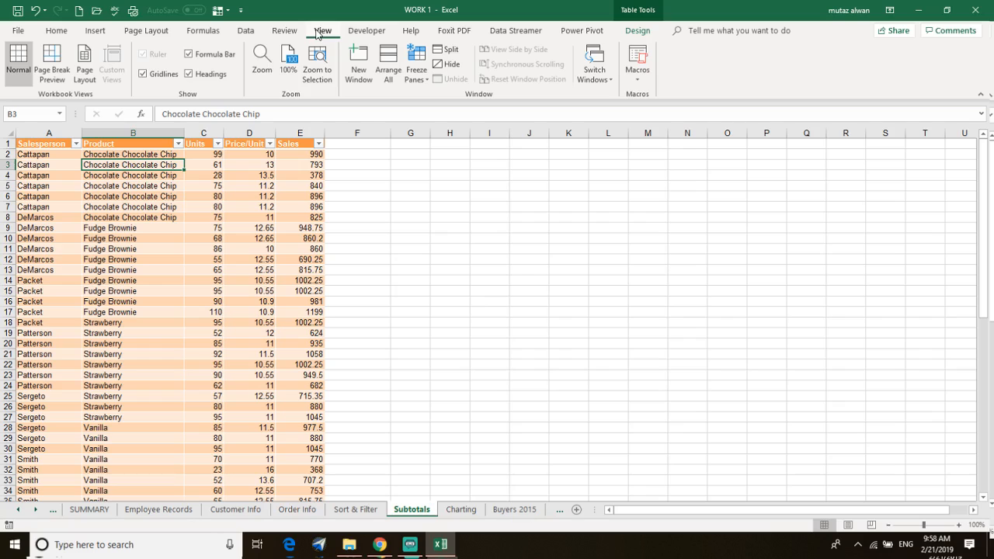
left_click(363, 31)
left_click(323, 31)
left_click(284, 30)
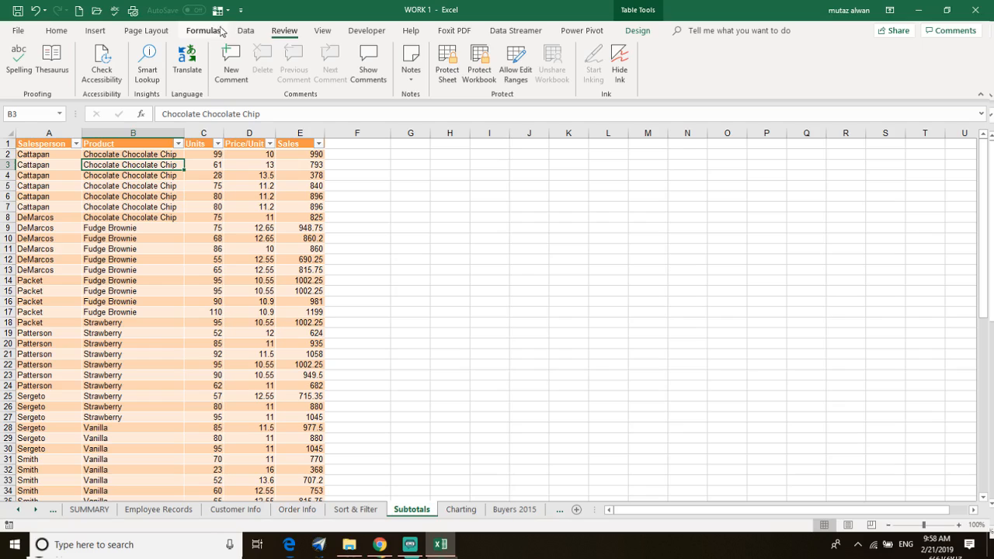
left_click(245, 30)
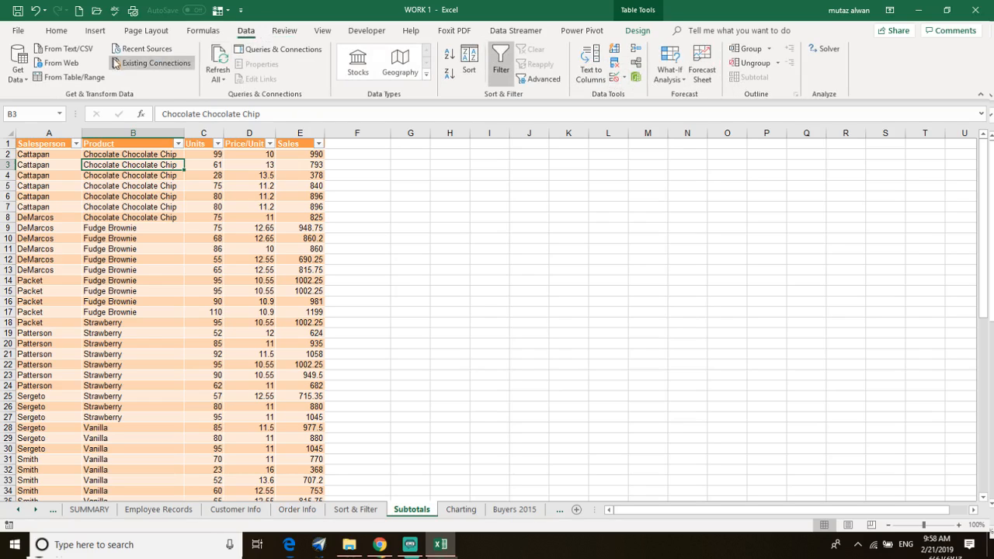
left_click(203, 30)
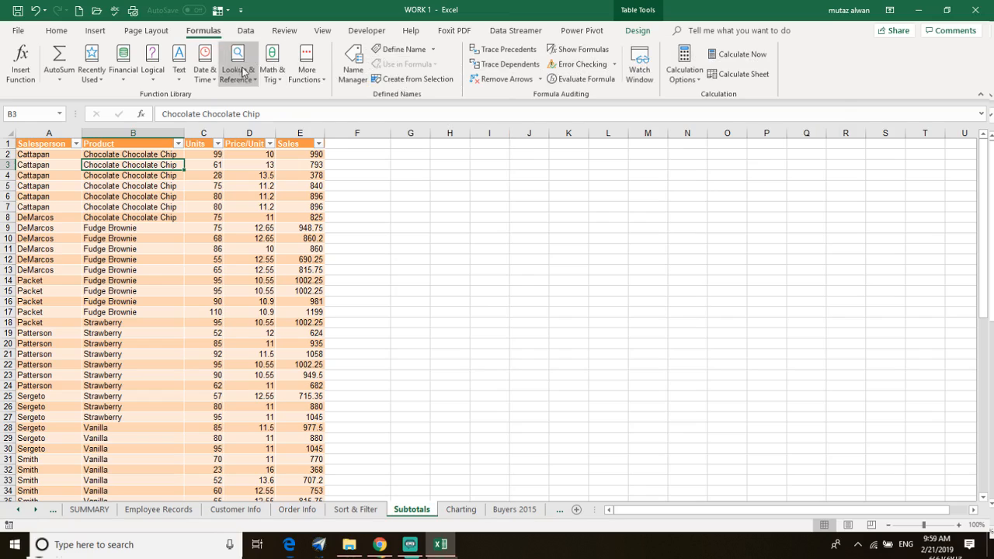
left_click(146, 31)
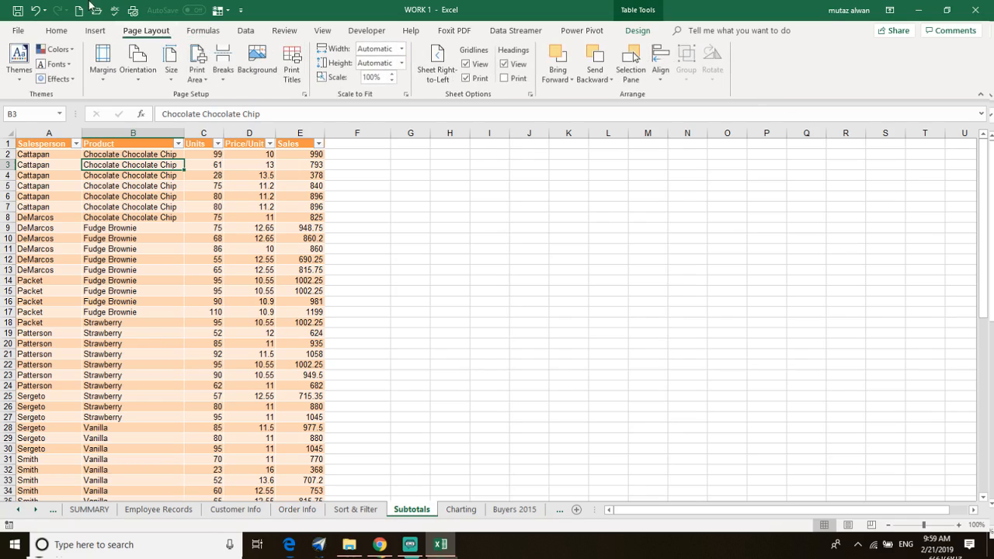
left_click(95, 31)
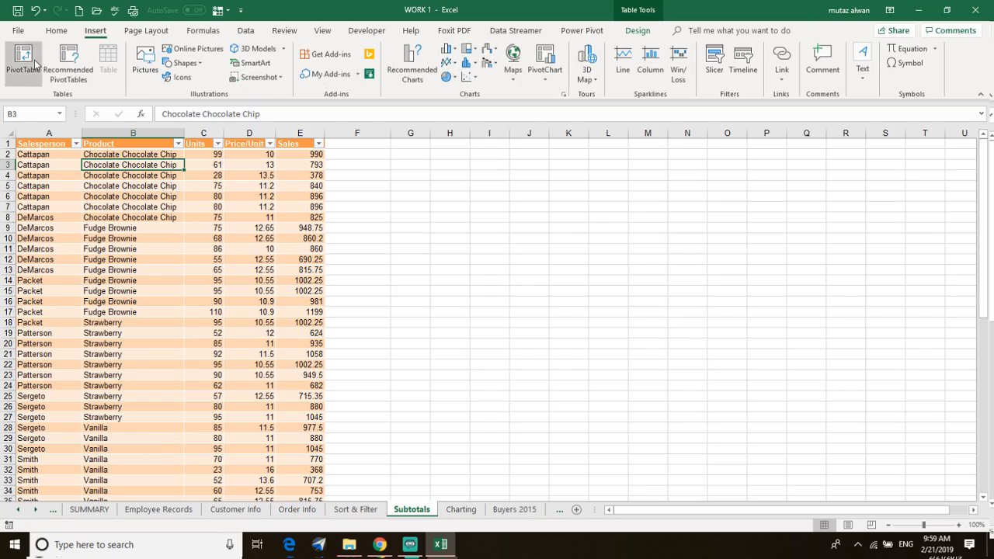
left_click(62, 30)
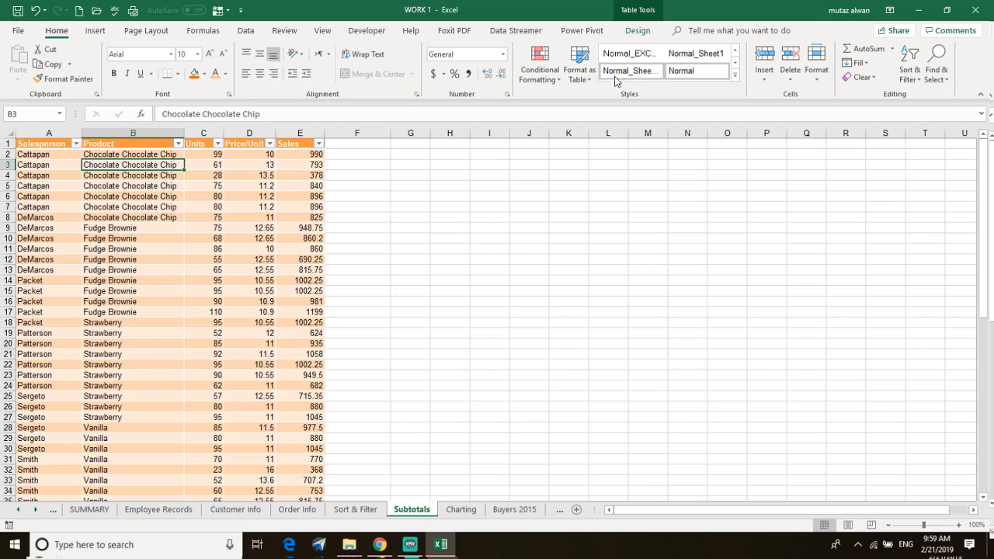
Search the program's commands for "SUBTOTALS", and return to the sales table.
left_click(707, 30)
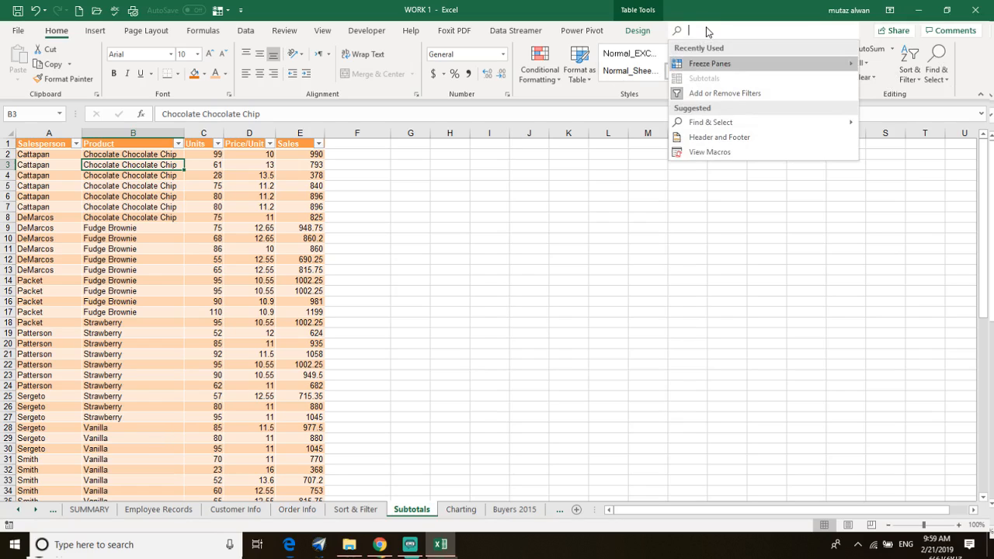
type("SUNTOTAL")
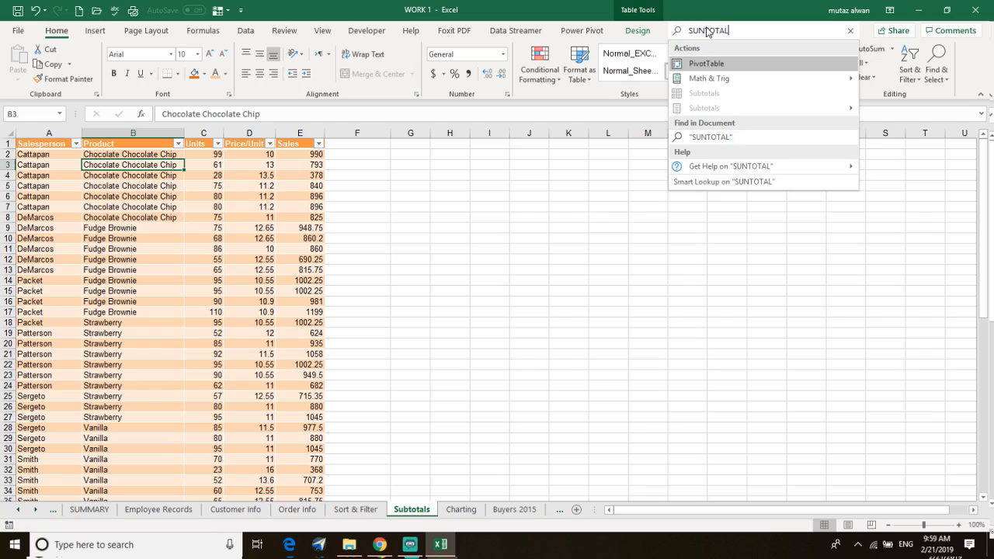
key("BackSpace")
key("BackSpace")
key("BackSpace")
key("BackSpace")
key("BackSpace")
key("BackSpace")
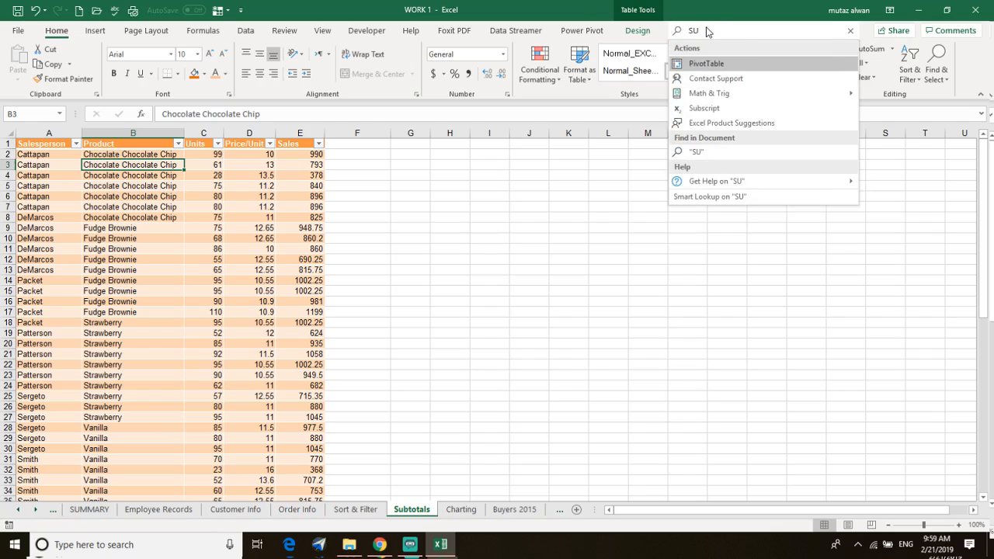
type("BTOTA")
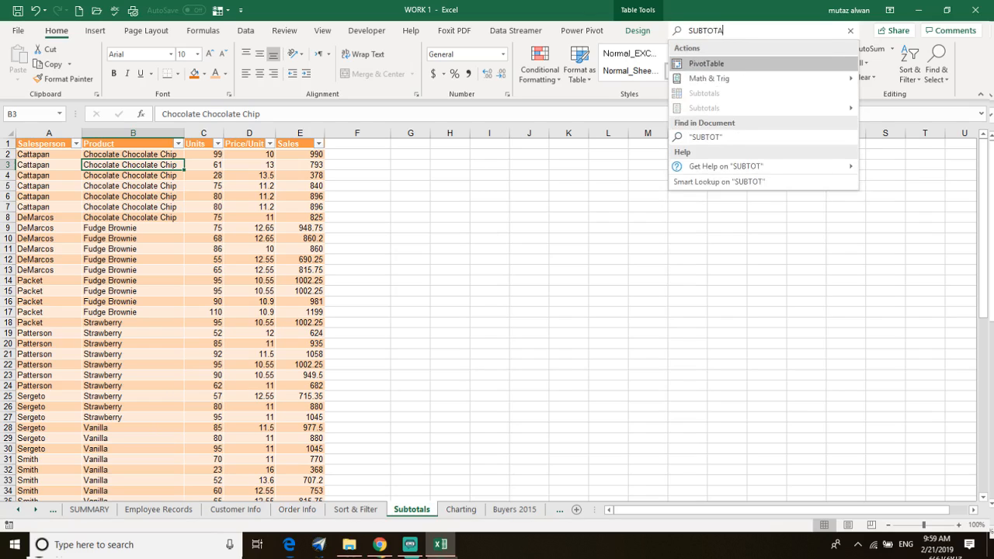
type("LS")
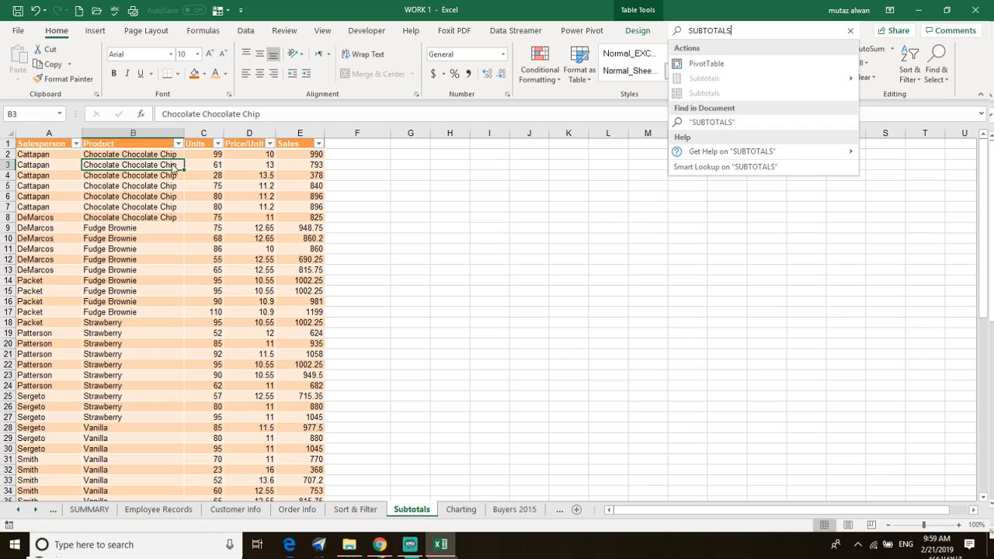
key("Escape")
left_click(193, 197)
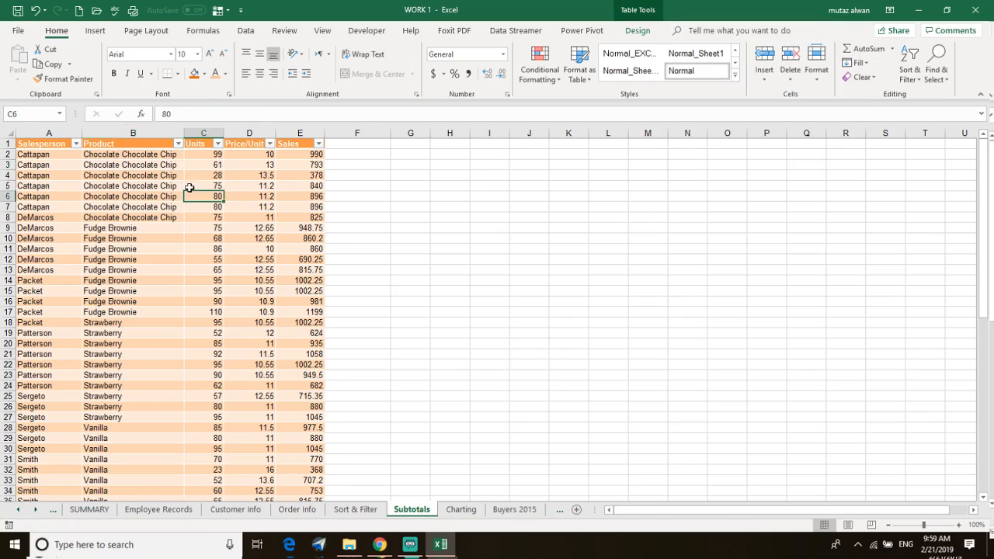
Select the sales table's data, view its Quick Analysis options and close them, leaving Units cell C14 selected.
key("ctrl+a")
key("ctrl+q")
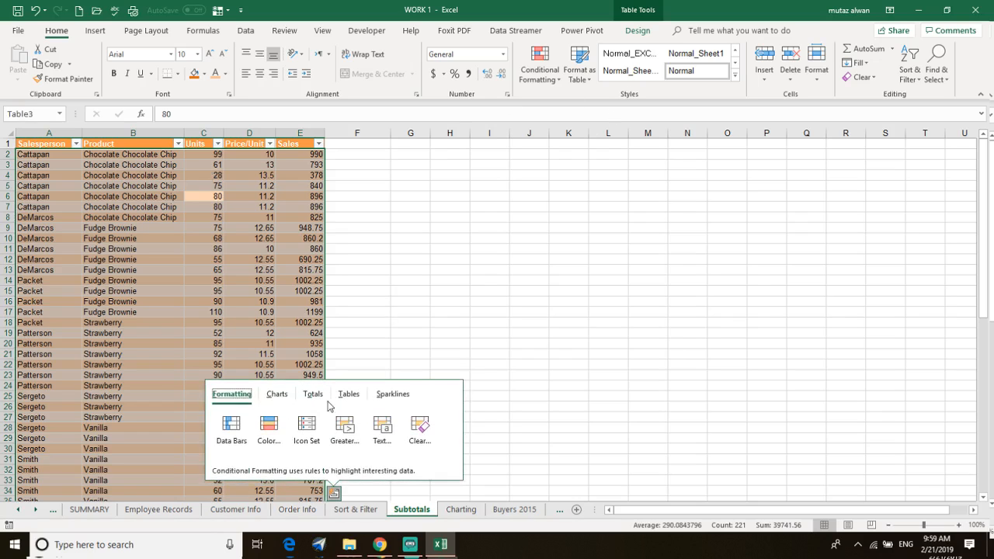
key("Escape")
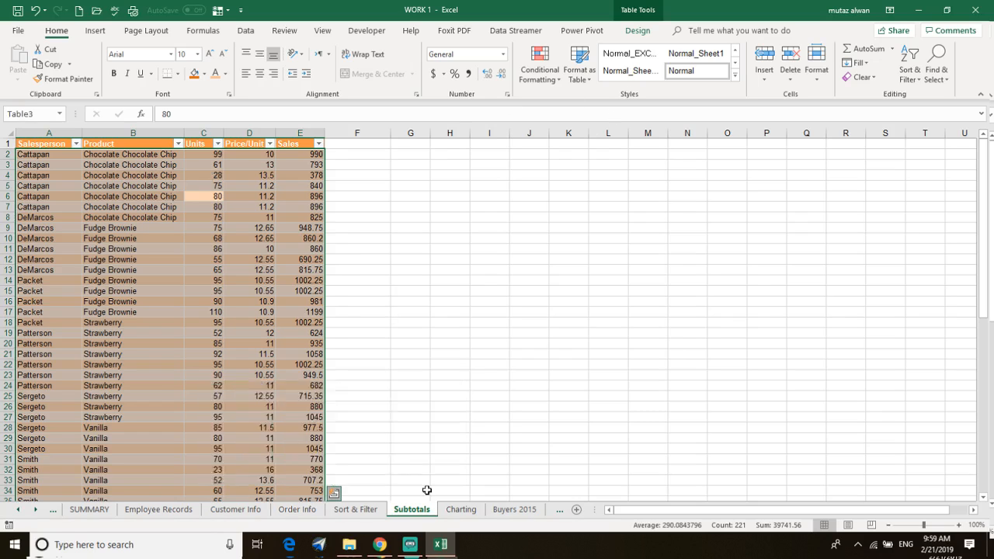
left_click(427, 490)
left_click(203, 281)
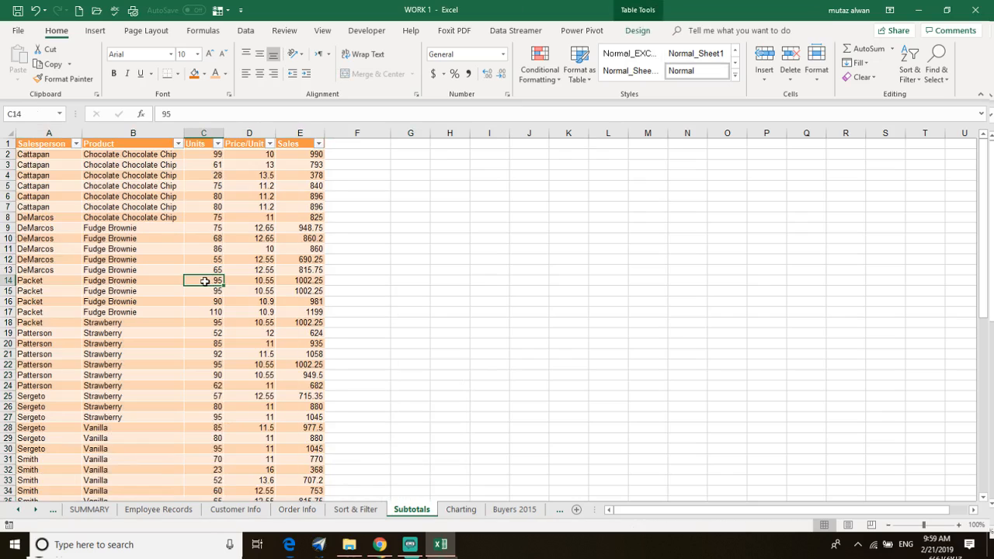
Select the whole sales table including its headers, and look through the available command groups for Subtotal.
key("ctrl+a")
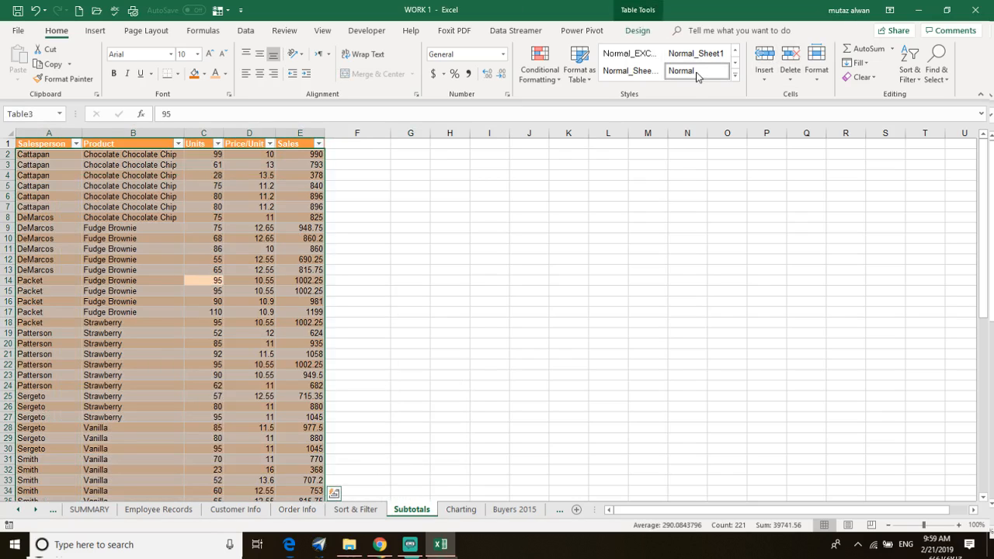
key("ctrl+a")
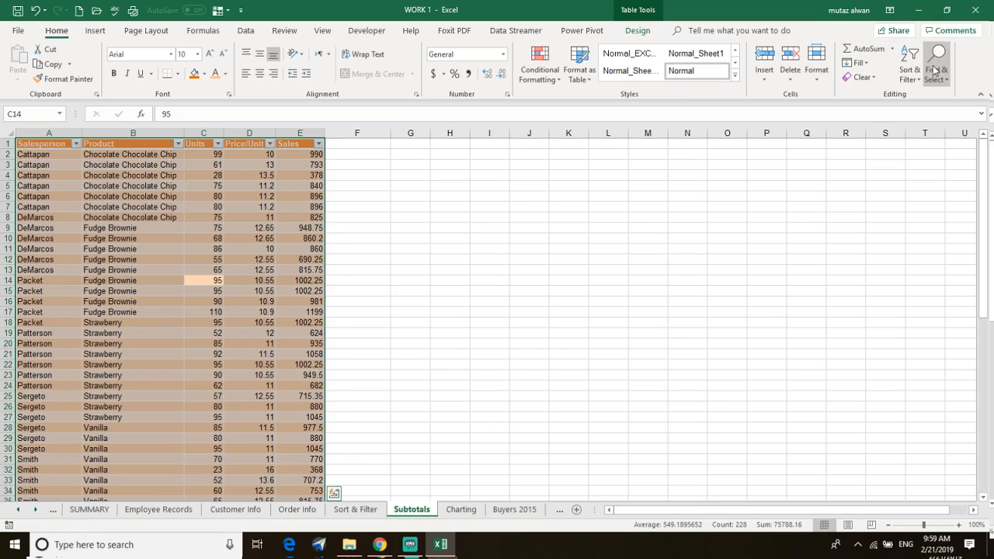
left_click(751, 30)
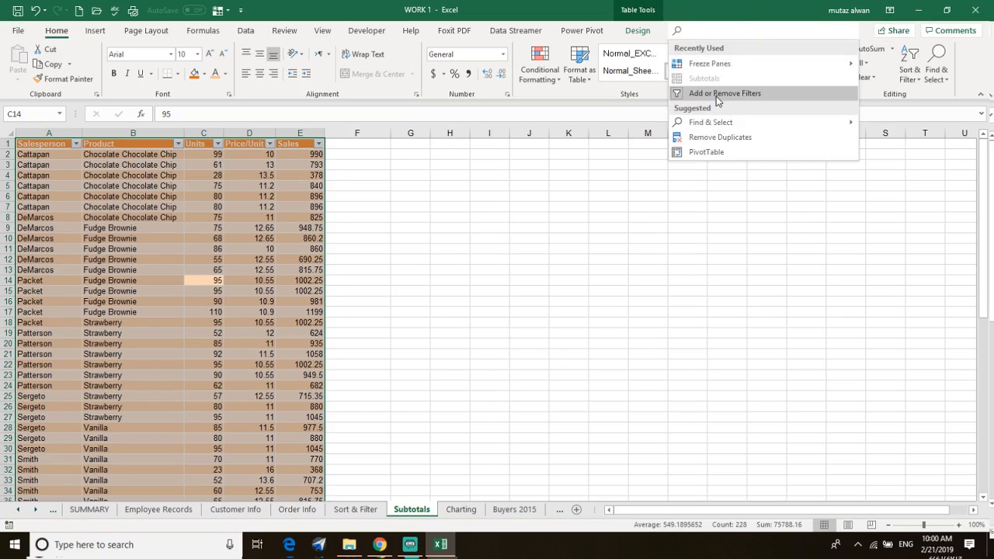
left_click(635, 32)
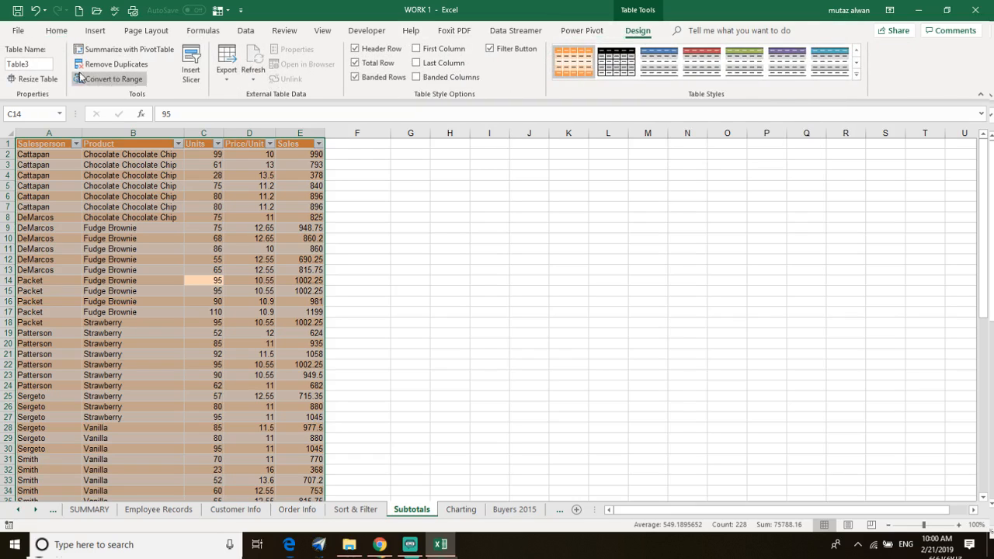
left_click(366, 32)
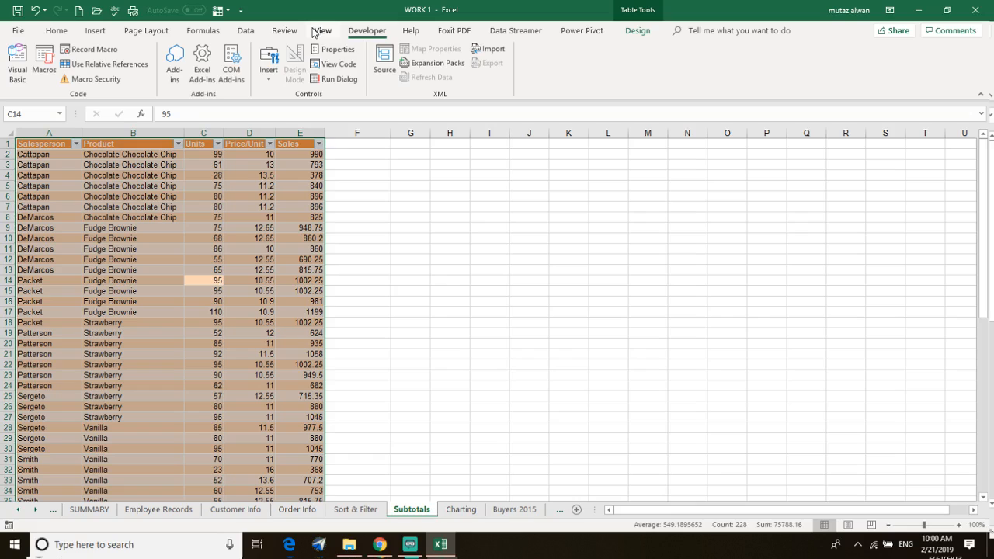
left_click(314, 33)
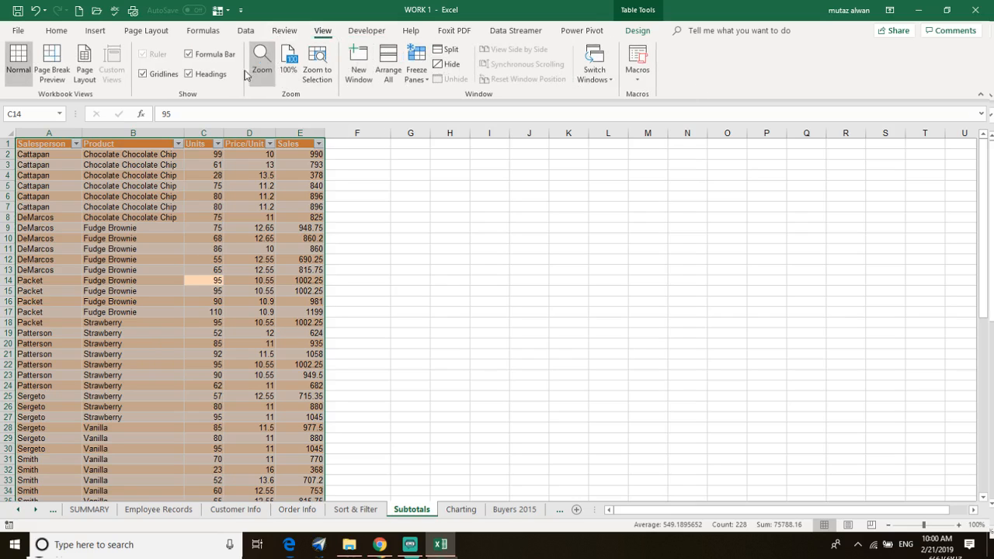
left_click(283, 31)
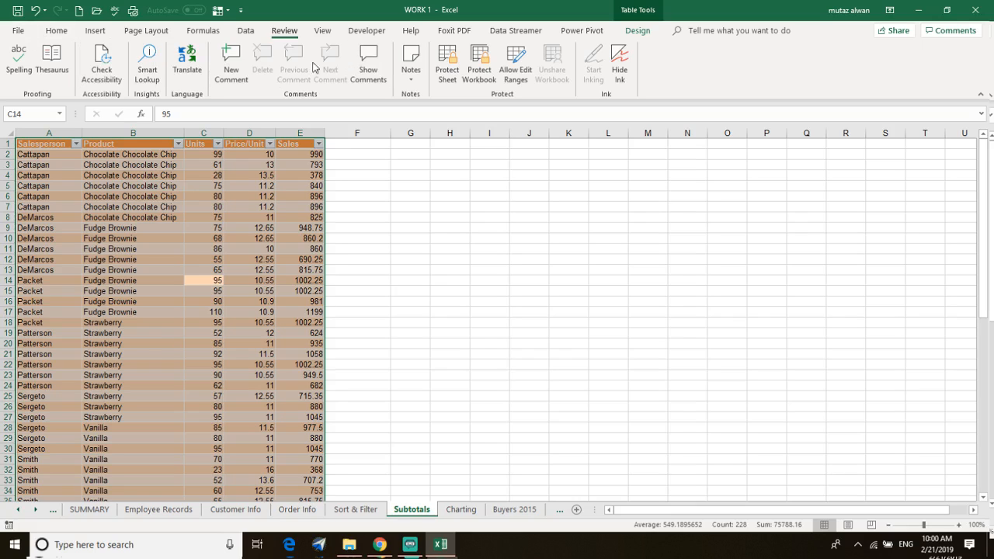
left_click(247, 33)
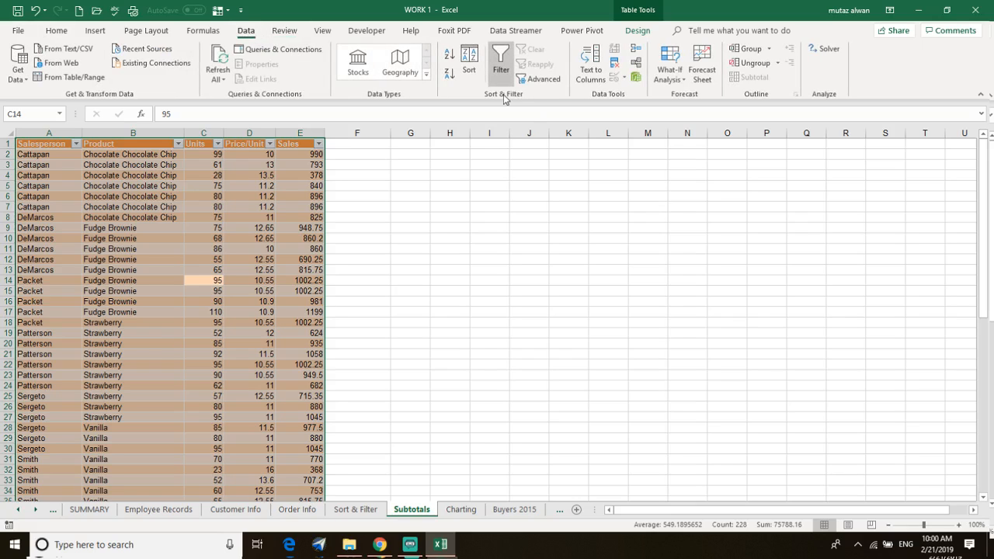
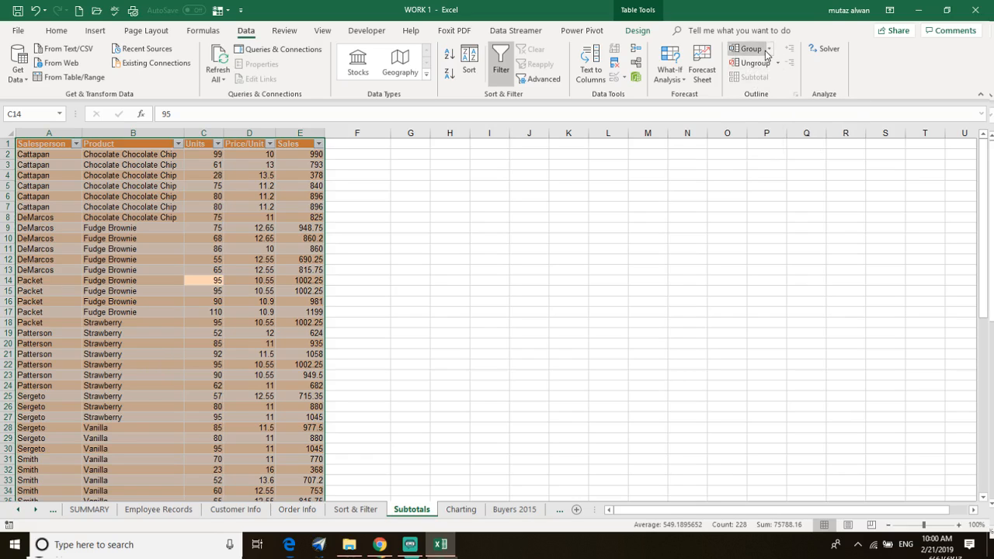
Group the selected sales table by rows, and return to a single Product cell in the table.
left_click(747, 48)
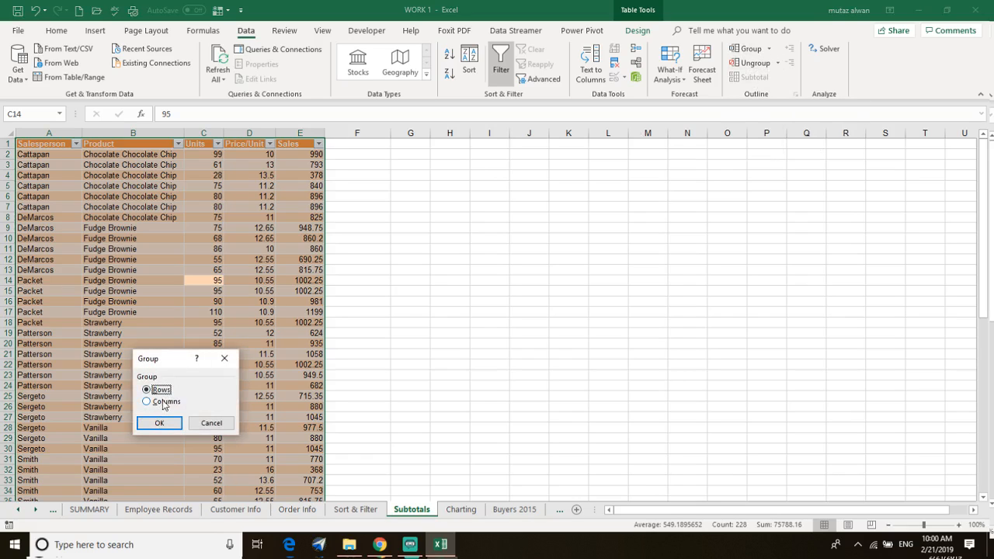
left_click(156, 423)
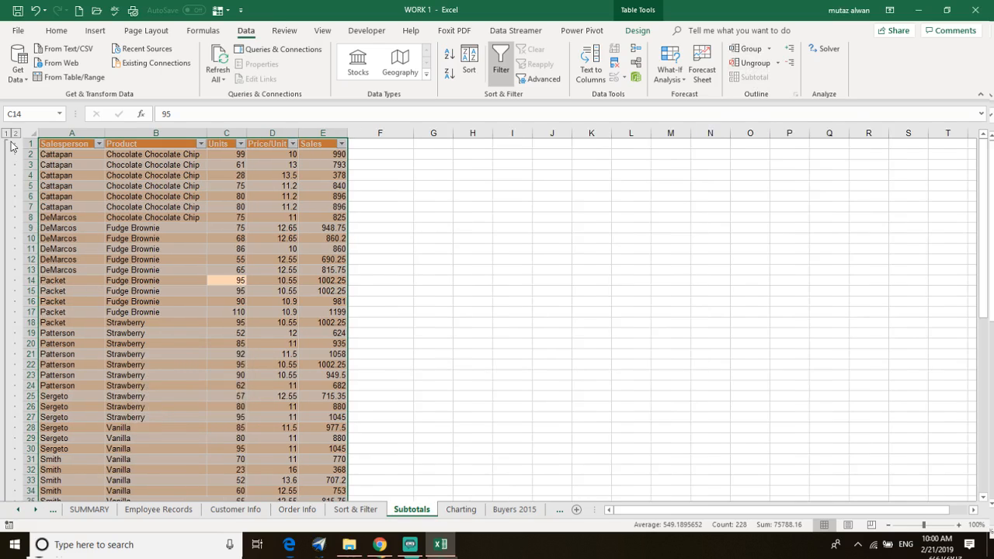
left_click(201, 270)
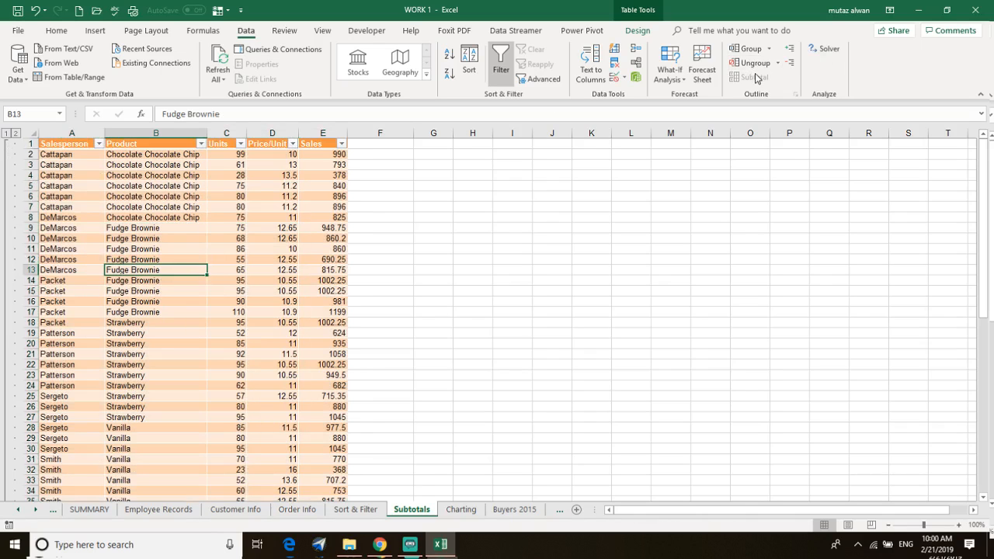
Select the Product entries in B2:B43 and look through the command groups for the outline commands.
left_click(165, 165)
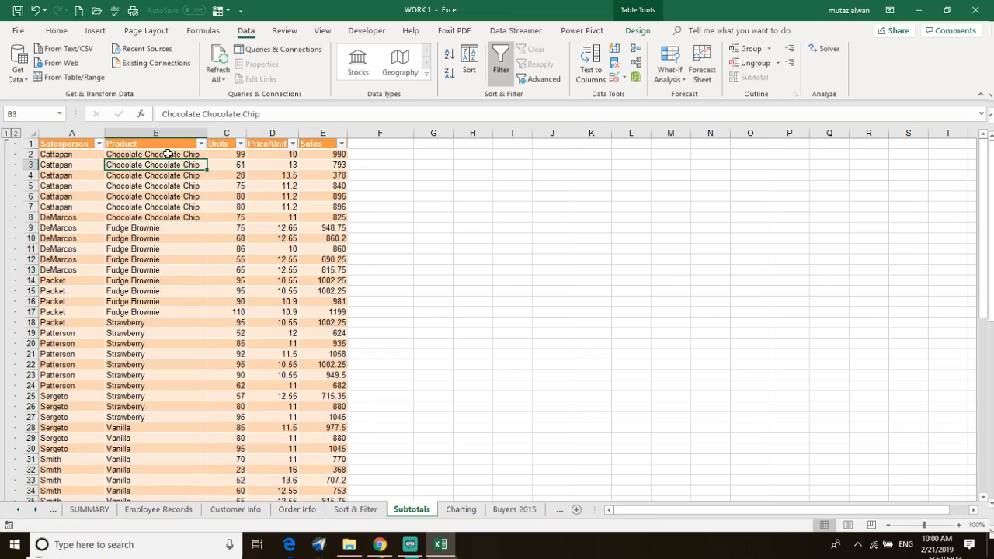
left_click_drag(167, 154, 140, 416)
scroll(790, 73, "up", 2)
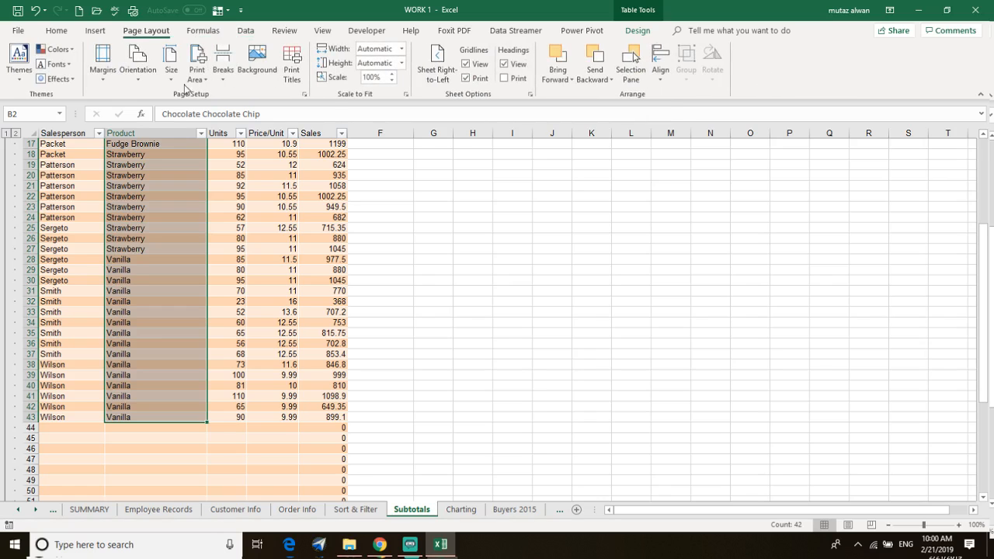
scroll(322, 76, "down", 4)
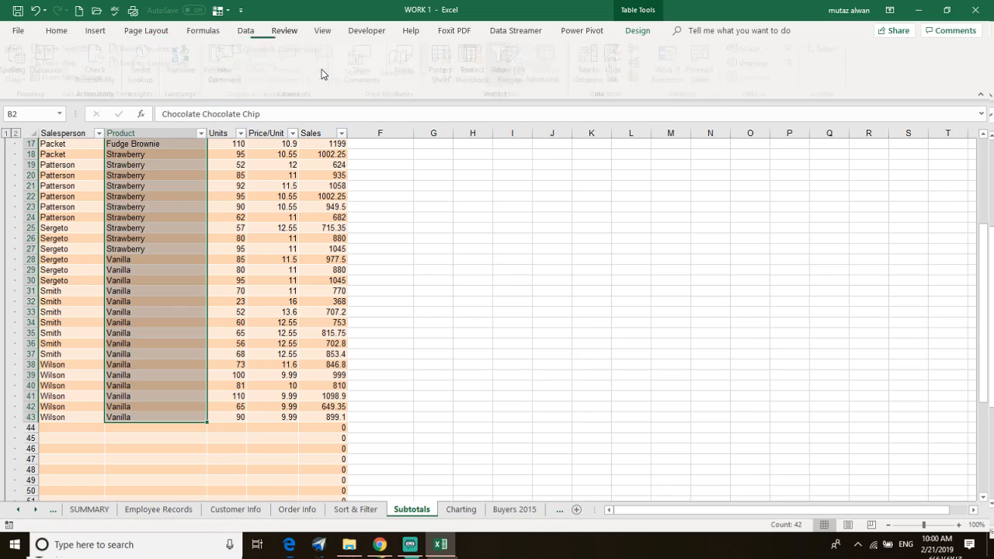
scroll(322, 75, "up", 6)
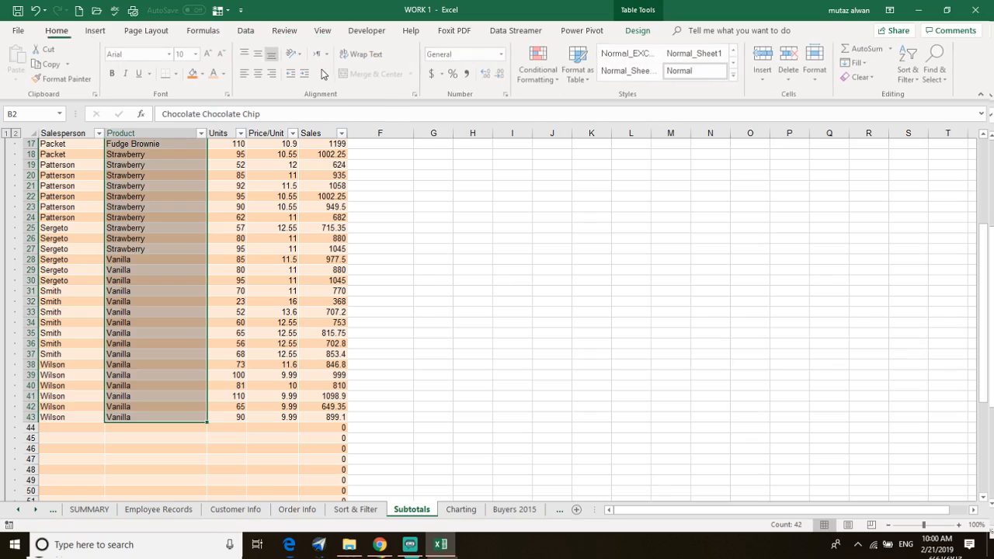
scroll(494, 58, "down", 1)
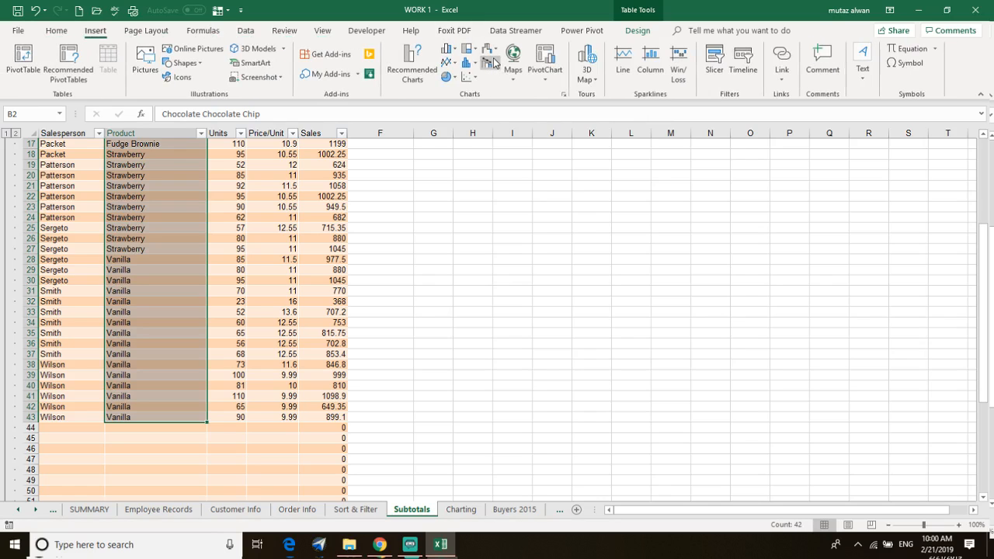
scroll(741, 70, "down", 1)
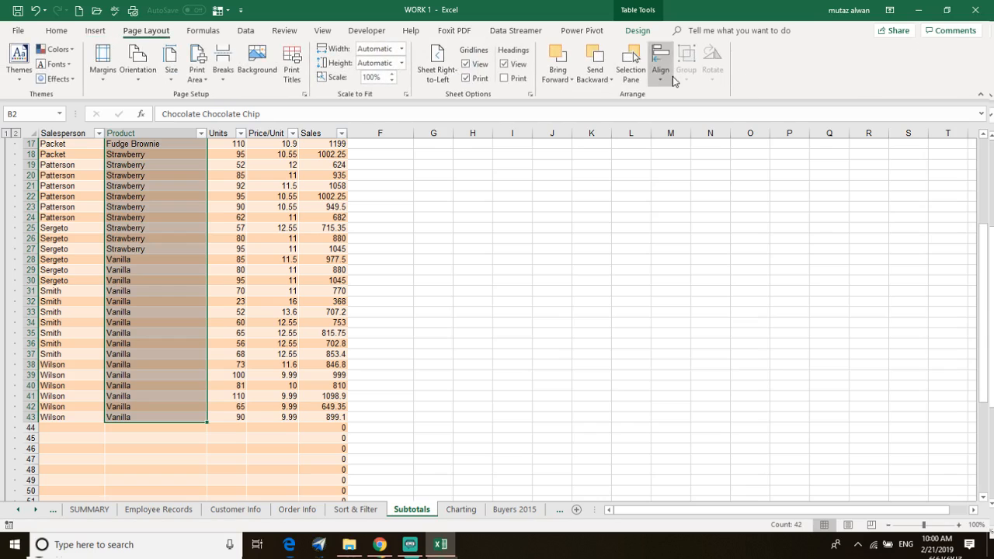
scroll(667, 77, "down", 1)
scroll(707, 72, "down", 1)
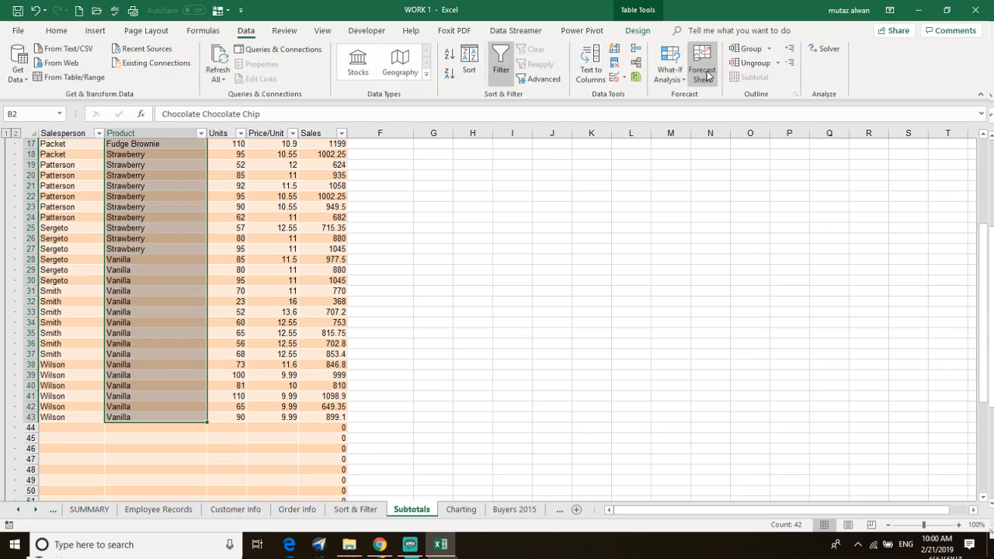
Try to group the selected Product entries by rows.
left_click(769, 52)
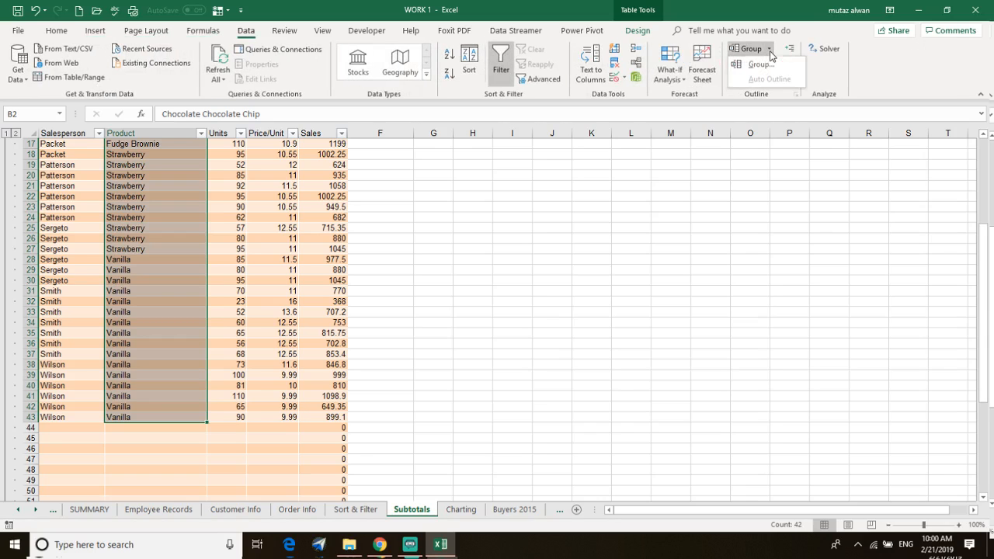
left_click(766, 64)
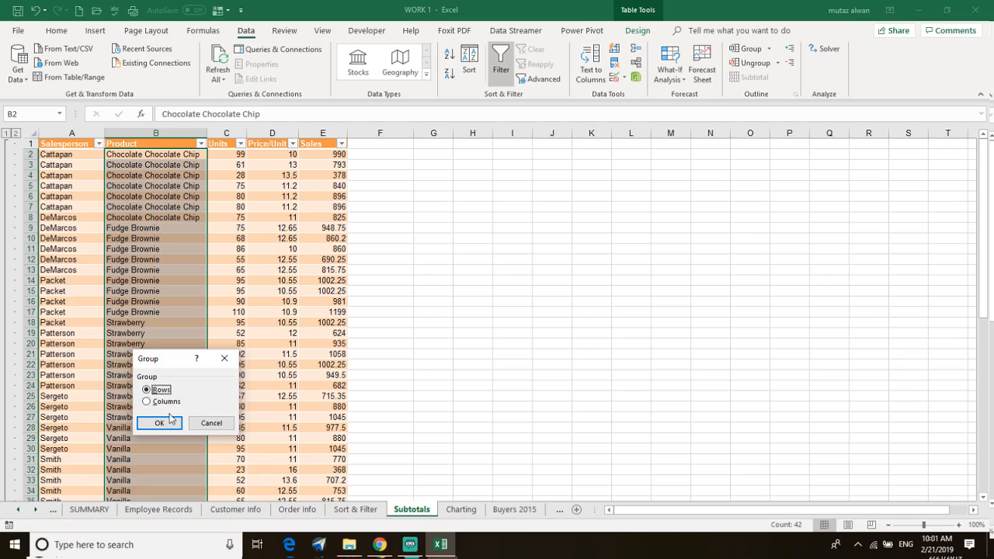
left_click(159, 422)
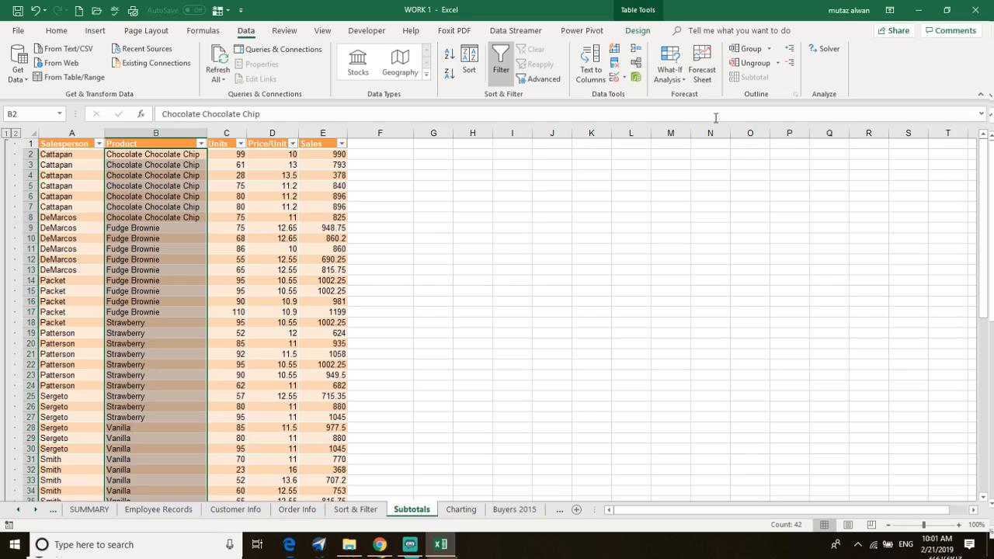
Ungroup the rows of the selected Product entries, and collapse the remaining outline group at the header row.
left_click(773, 67)
left_click(172, 422)
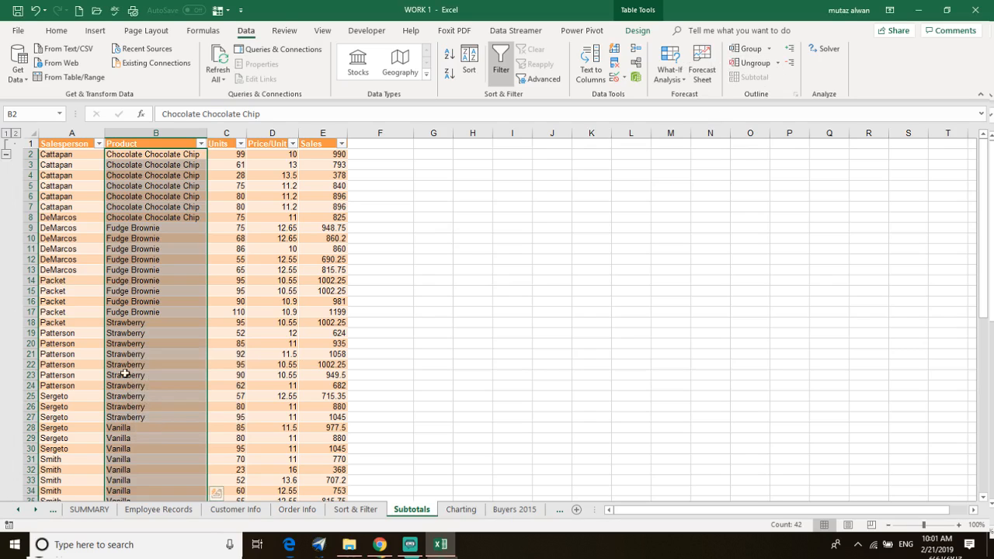
left_click(6, 135)
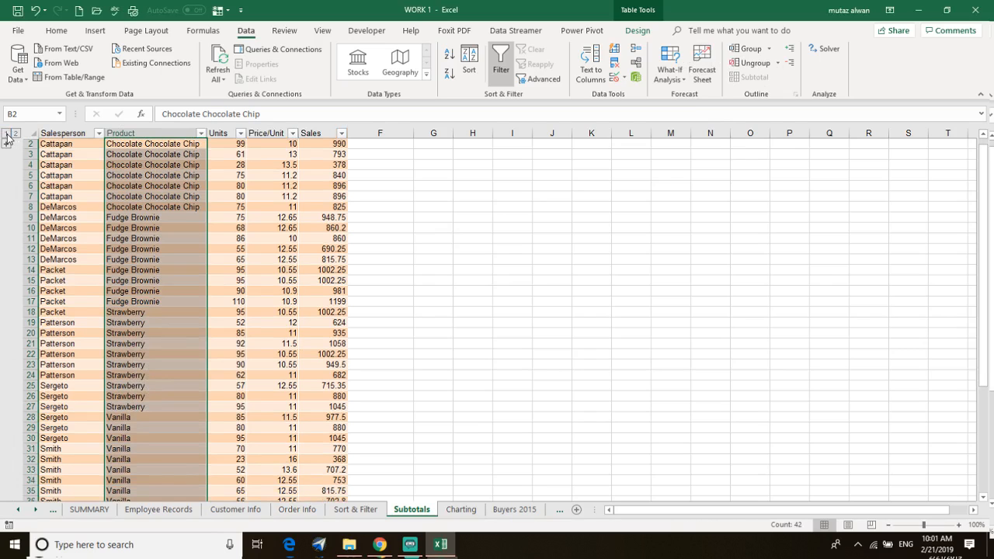
scroll(6, 146, "up", 1)
left_click(6, 156)
Try to apply Subtotal from the empty cells I13 and G13 beside the sales table, dismissing each alert.
left_click_drag(270, 289, 268, 283)
left_click(512, 259)
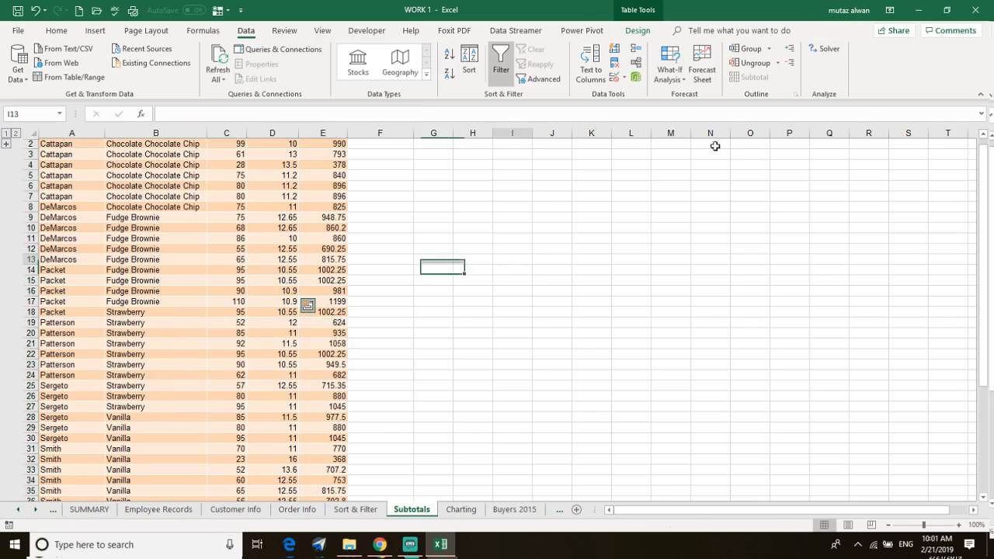
left_click(753, 78)
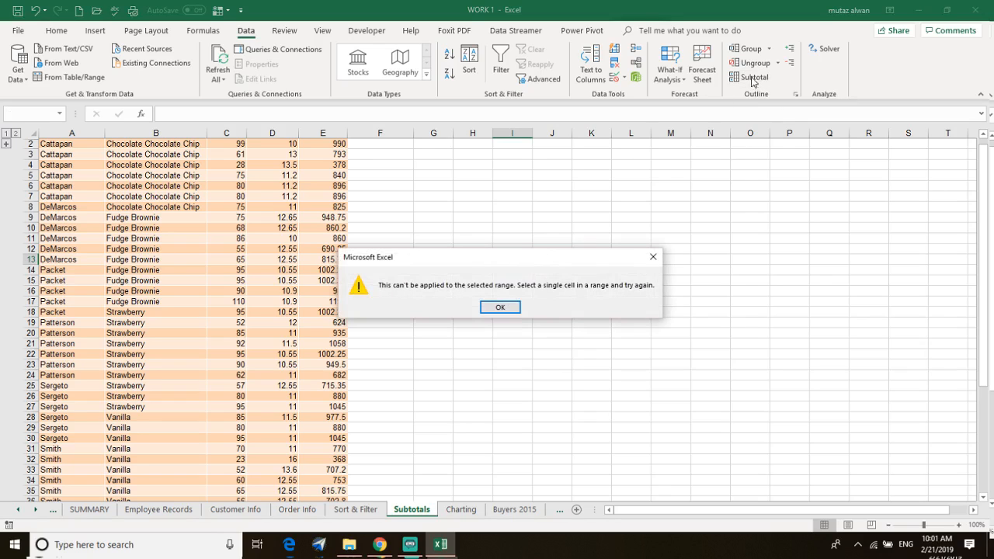
left_click(497, 308)
left_click(427, 261)
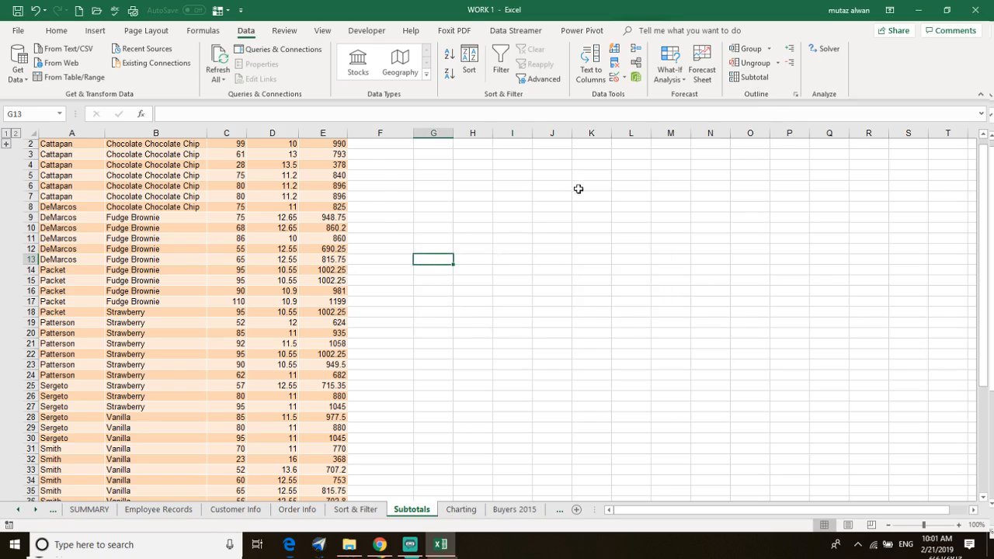
left_click(753, 78)
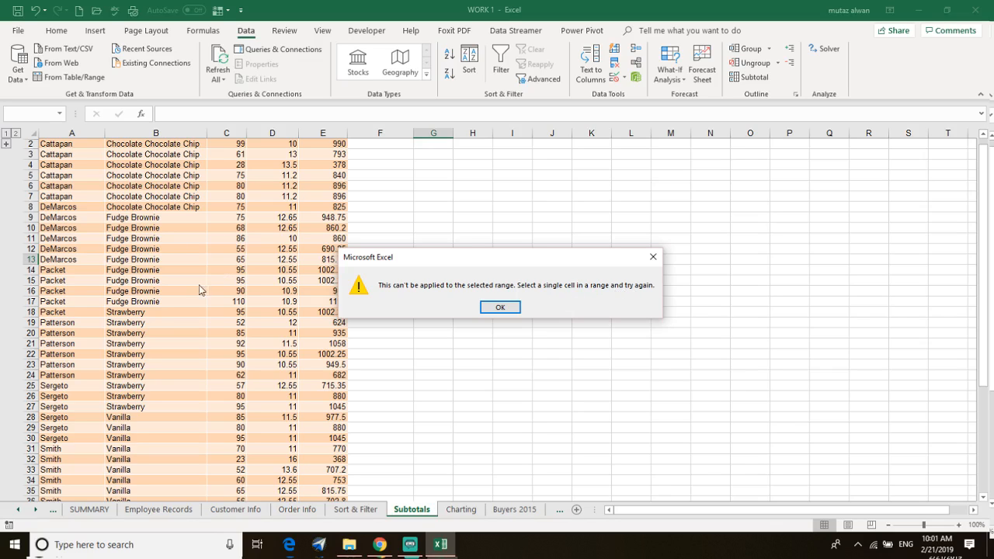
left_click(496, 307)
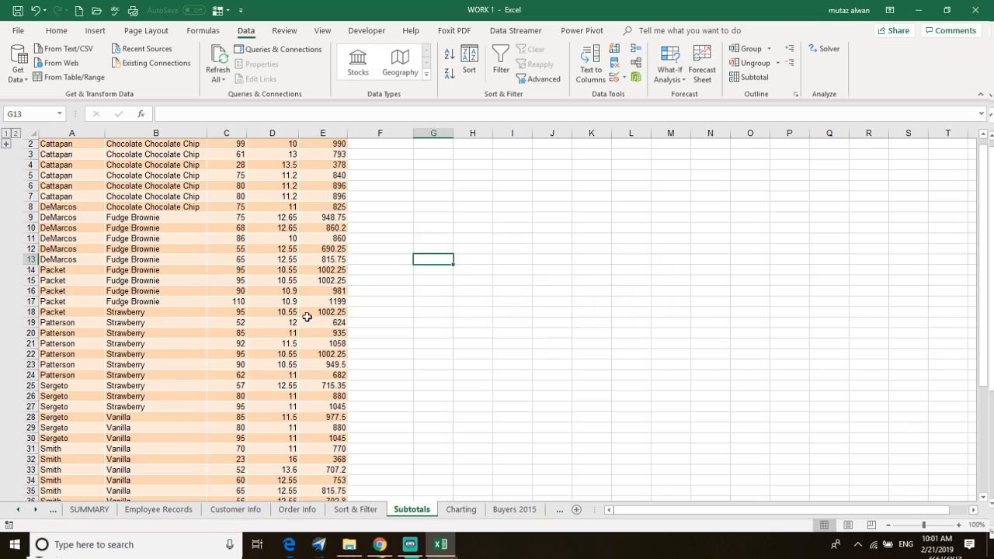
Select Product cells B11 and B7 and Sales cell E7 to check whether Subtotal is available inside the table.
left_click(152, 241)
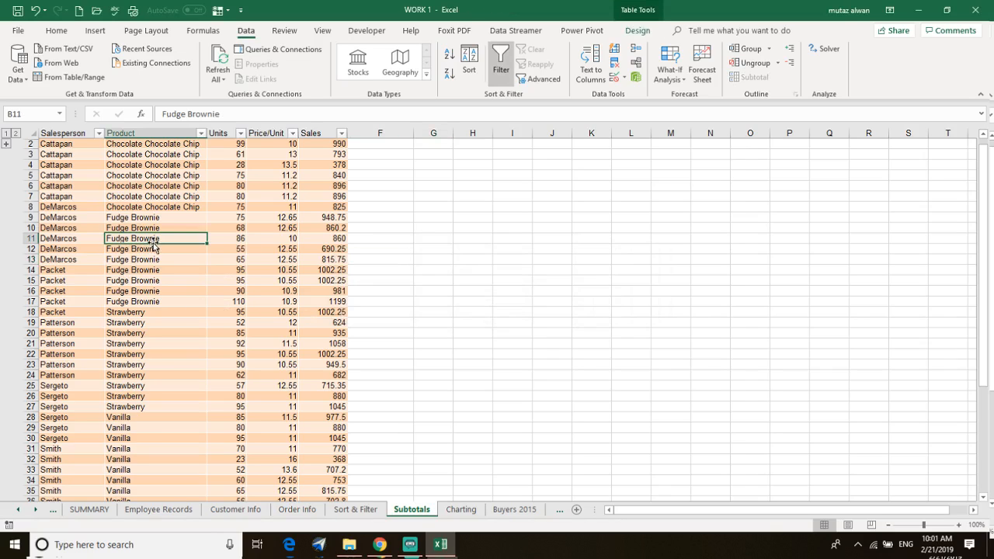
left_click(158, 196)
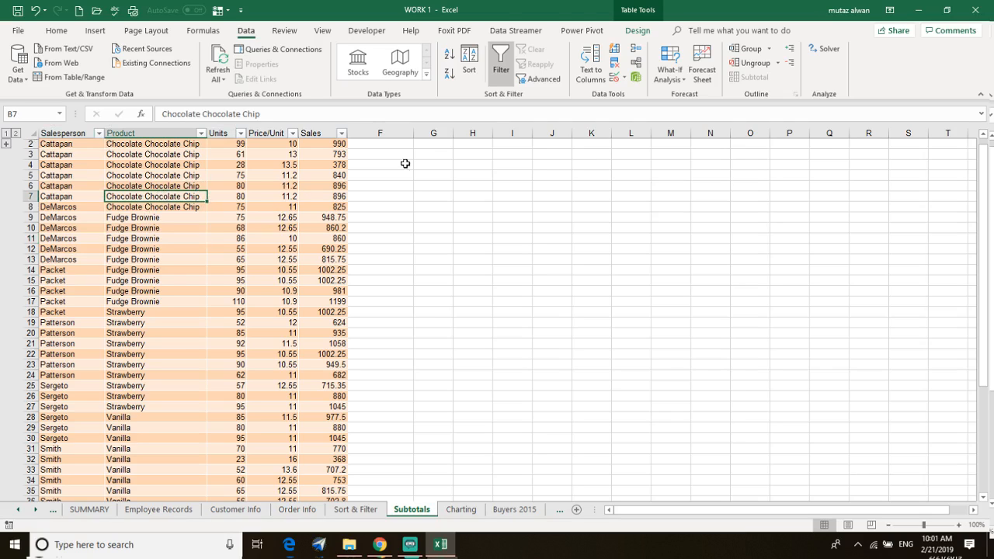
left_click(308, 197)
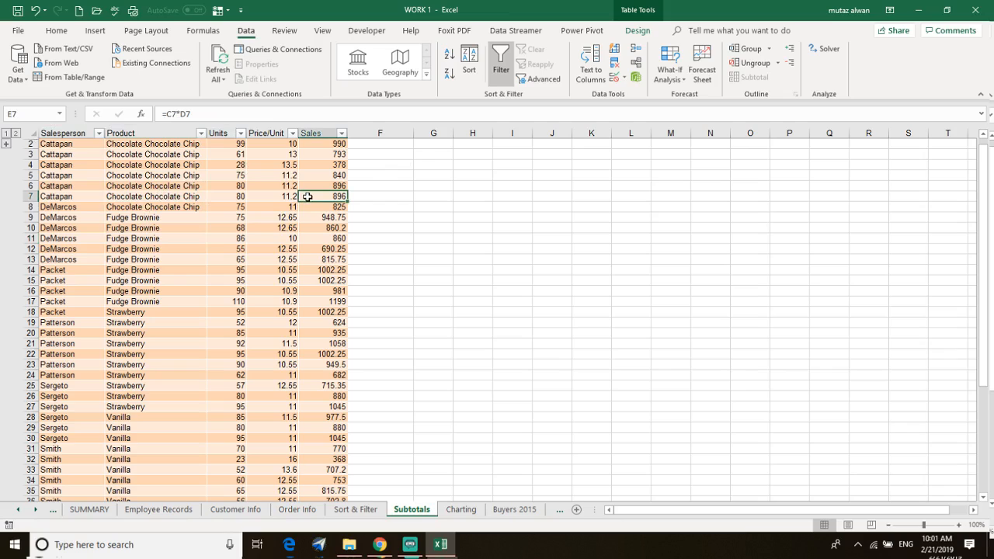
Try twice to ungroup the row of Sales cell E7 from the outline.
left_click(740, 67)
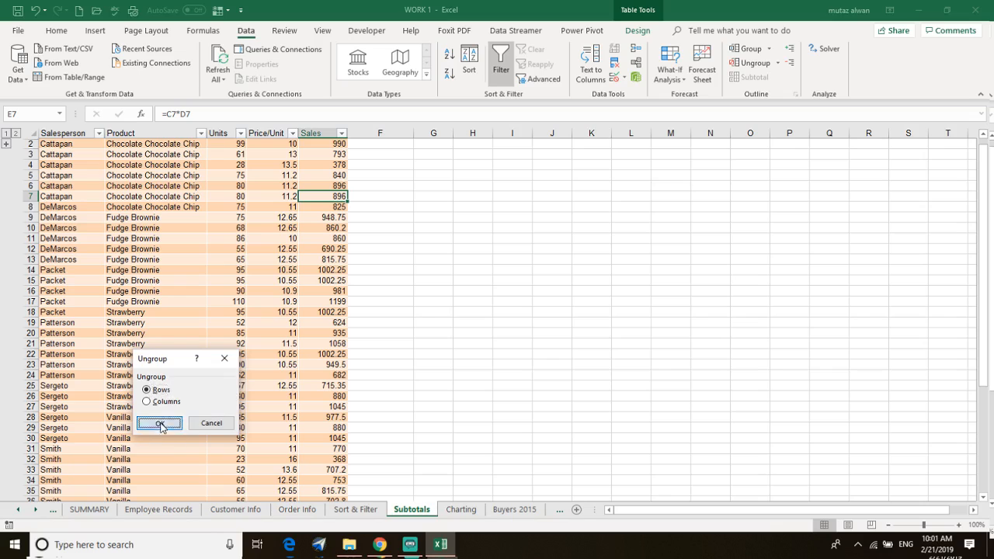
left_click(164, 423)
left_click(777, 63)
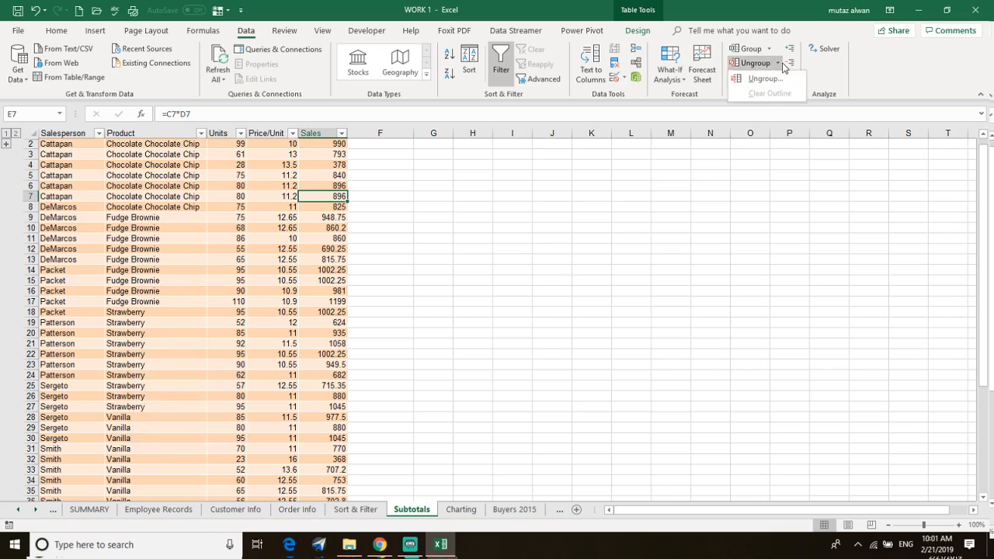
left_click(765, 80)
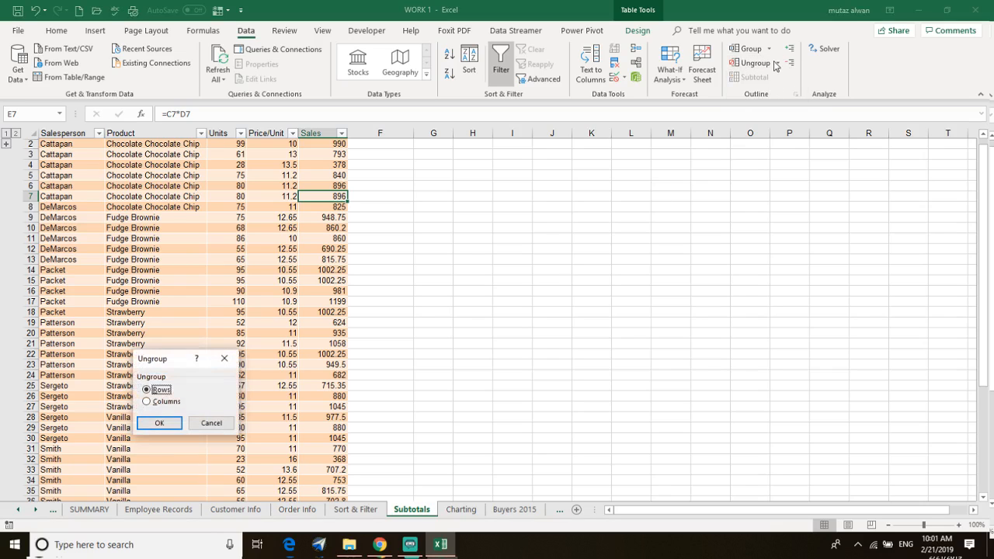
left_click(159, 422)
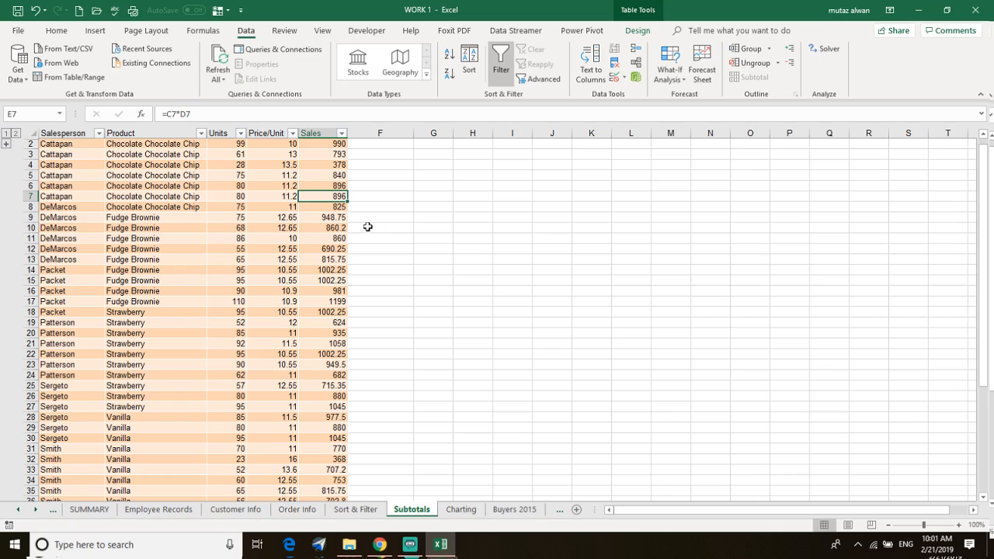
Undo the recent grouping, inserted row and filter changes in the sales table, and restore its orange banded style.
key("ctrl+z")
key("ctrl+z")
key("ctrl+z")
key("ctrl+z")
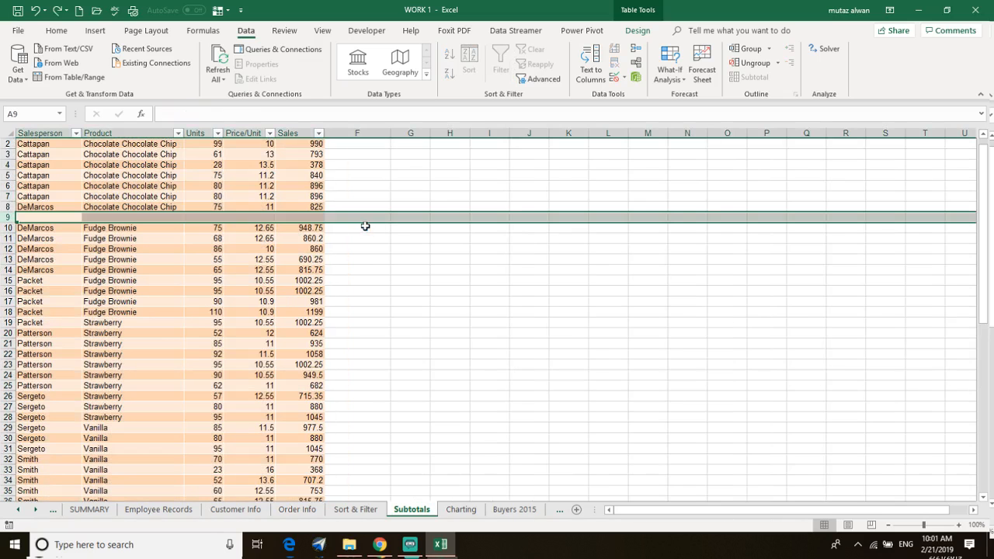
key("ctrl+z")
key("ctrl+z")
key("ctrl+z")
key("ctrl+z")
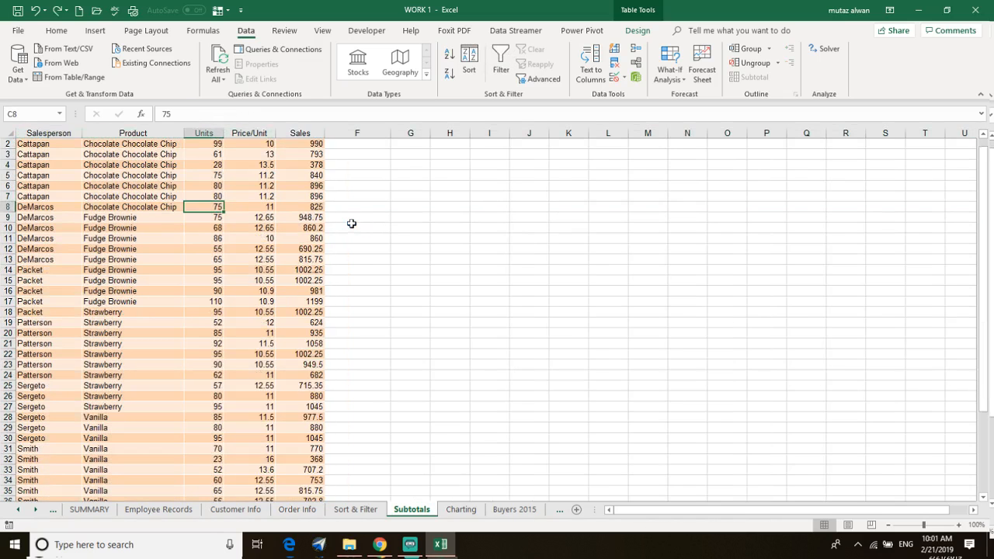
key("ctrl+z")
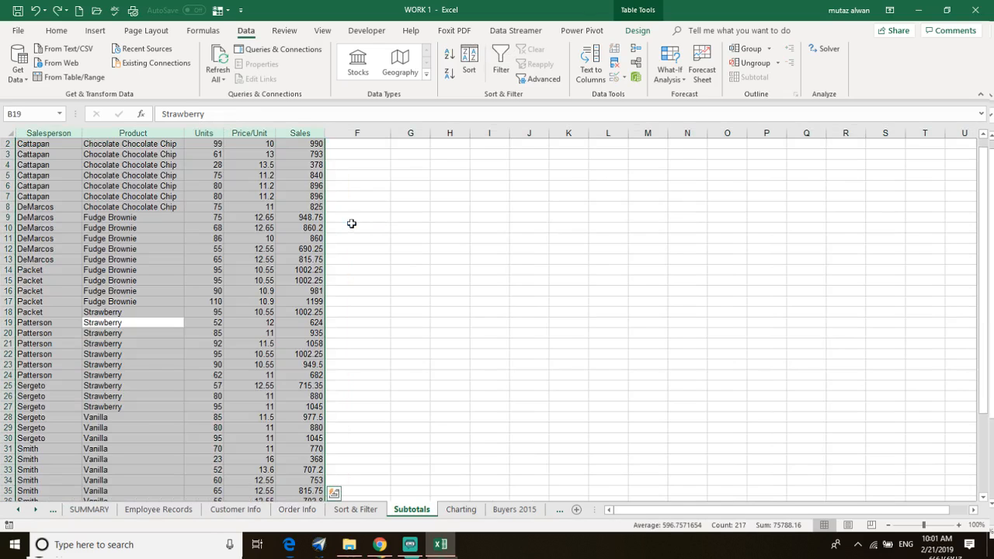
left_click(61, 11)
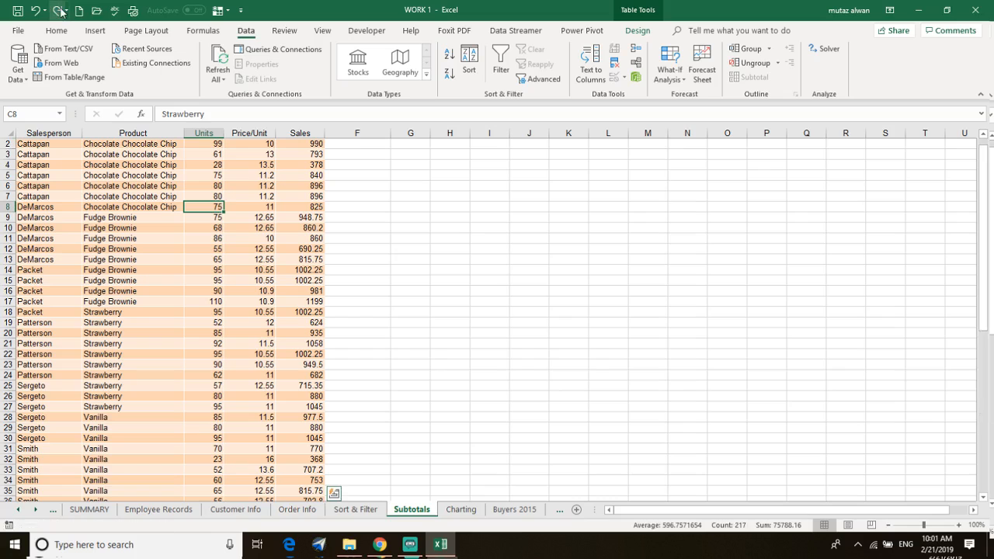
Select each Product, Price/Unit, Sales and Salesperson cell in row 8 to check whether Subtotal is available.
scroll(44, 172, "up", 1)
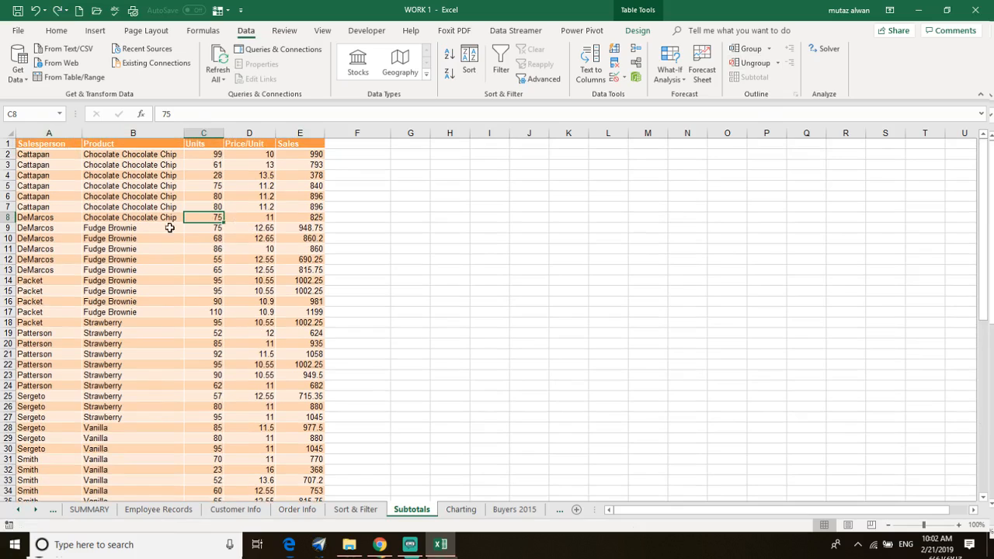
left_click(151, 219)
left_click(251, 220)
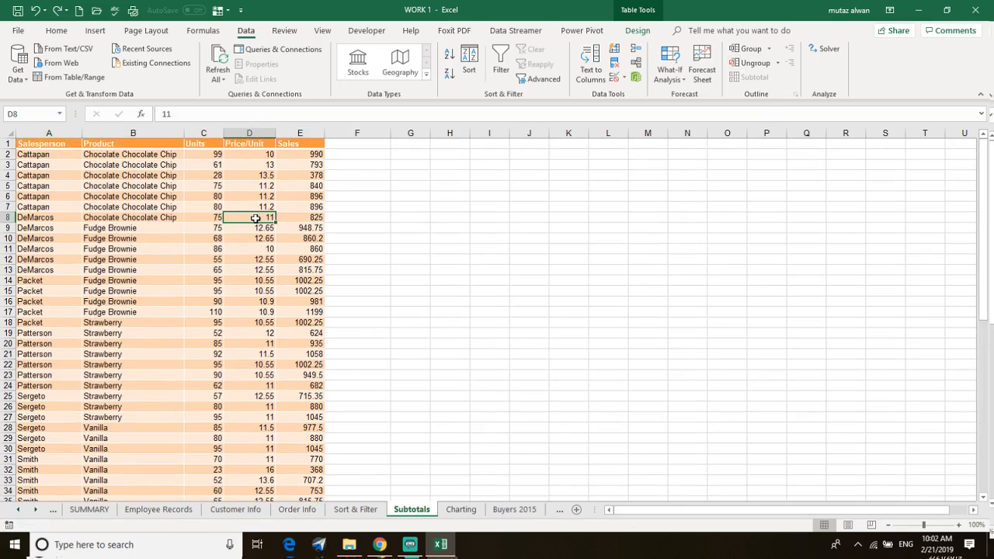
left_click(296, 221)
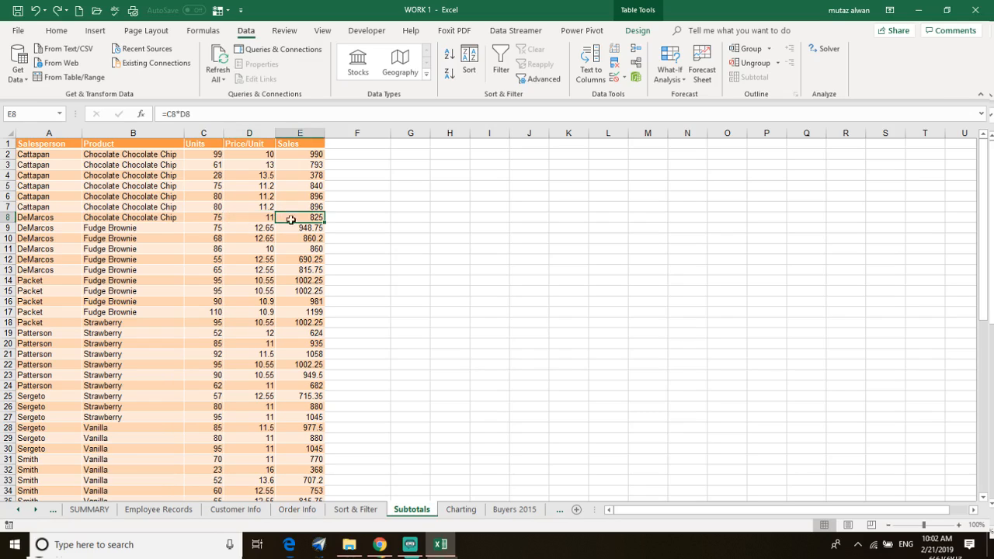
left_click(46, 221)
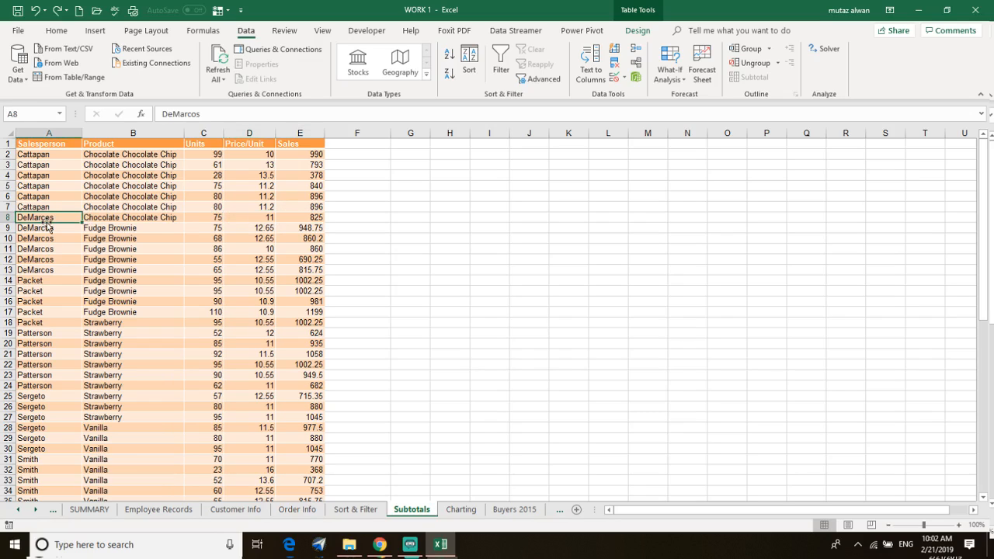
left_click(129, 218)
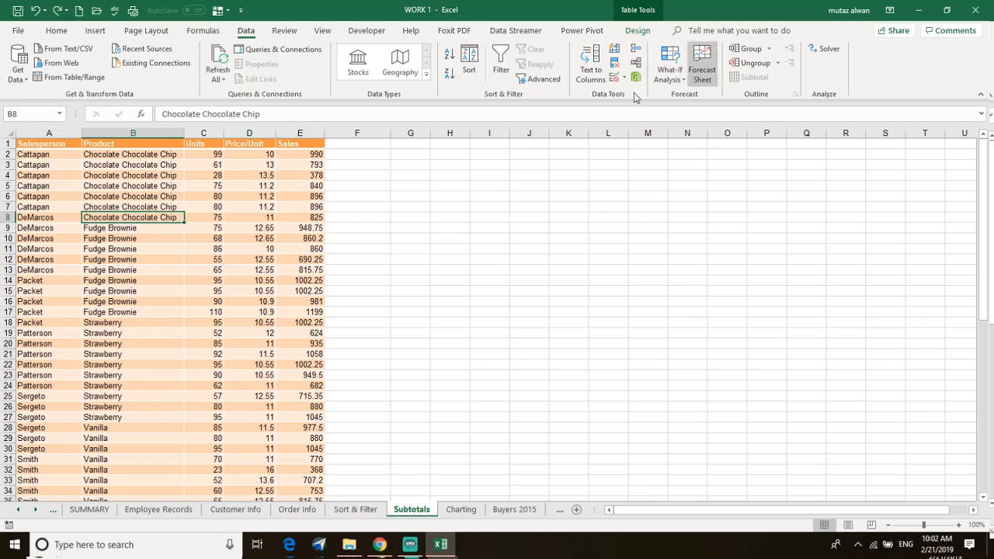
Group the Product entries from B2 down to B43 by rows.
left_click_drag(80, 311, 123, 314)
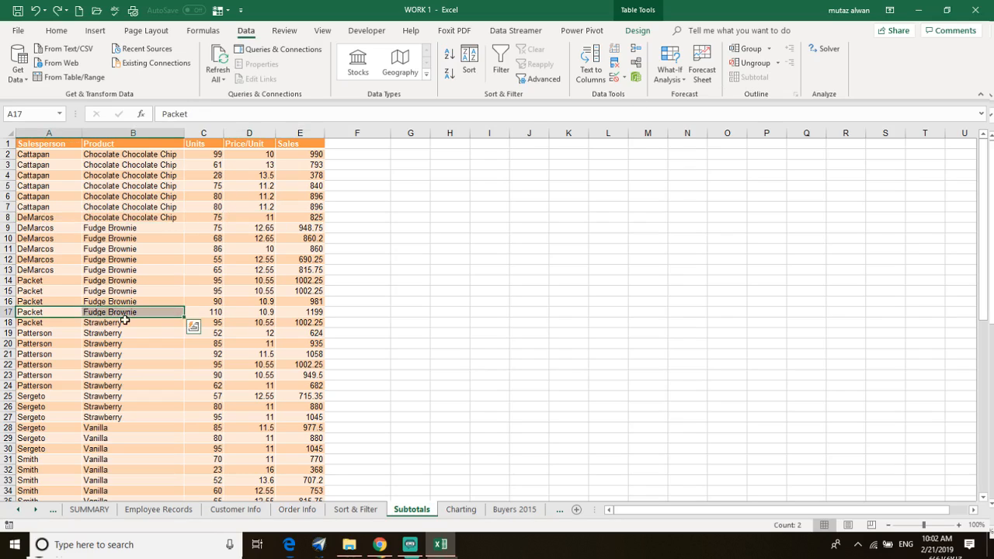
left_click(147, 229)
left_click_drag(109, 281, 109, 311)
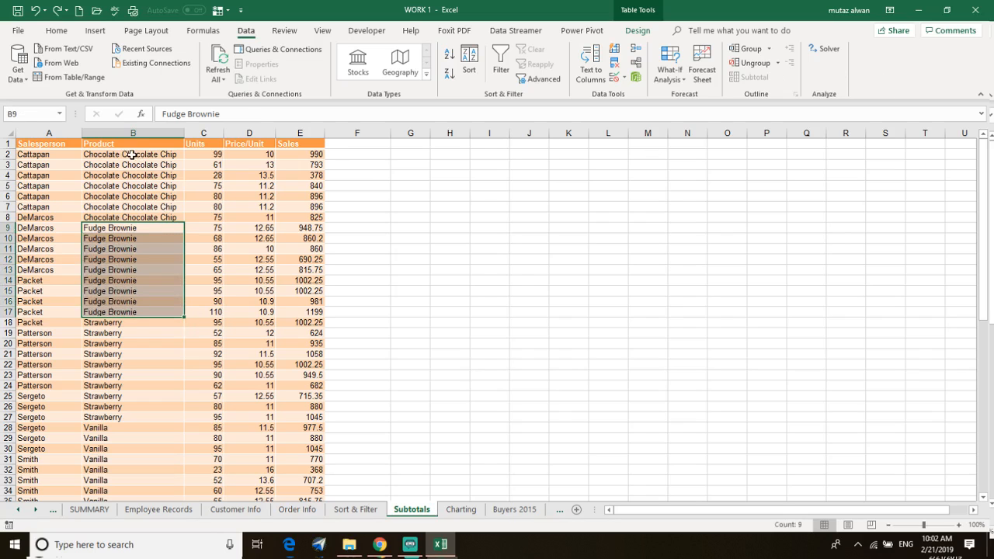
left_click_drag(129, 154, 110, 436)
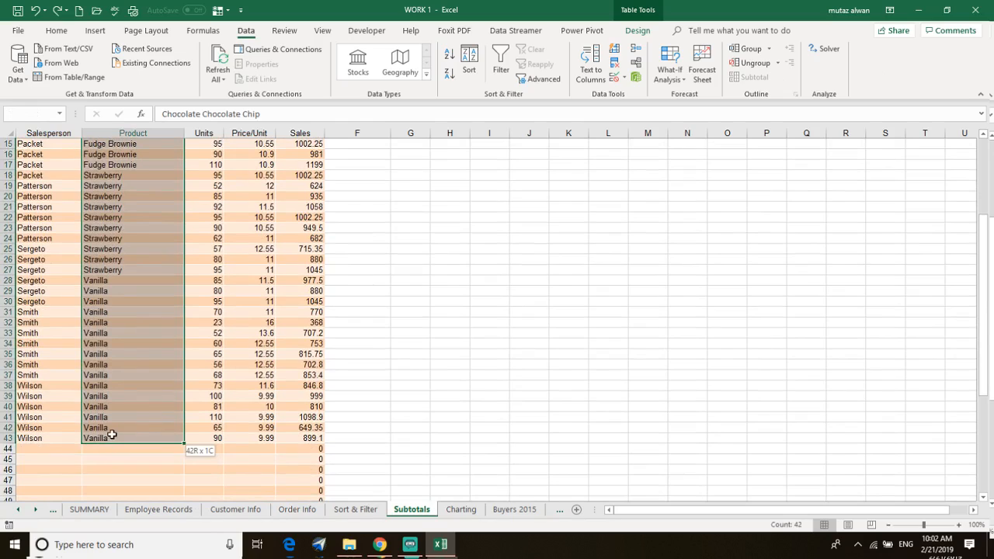
left_click(769, 48)
left_click(758, 65)
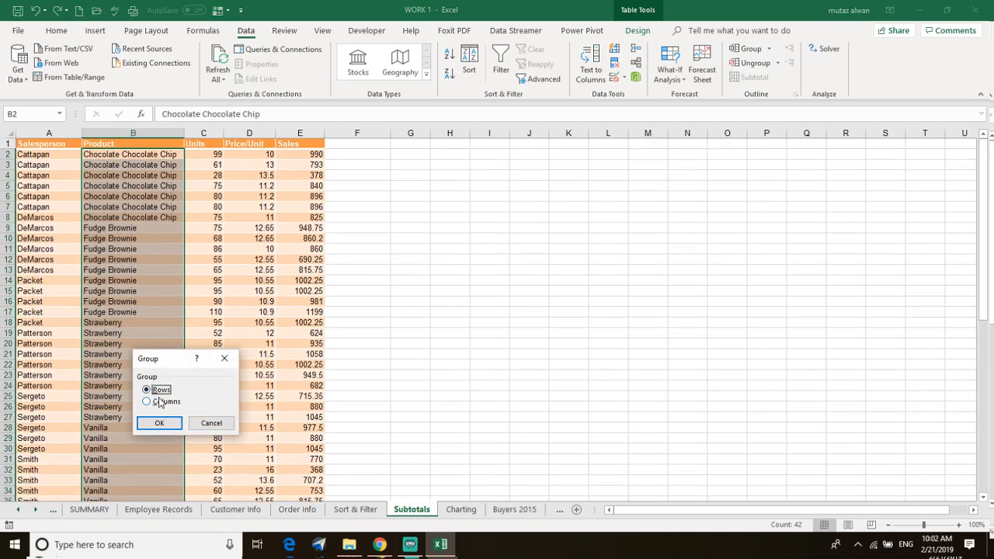
left_click(162, 421)
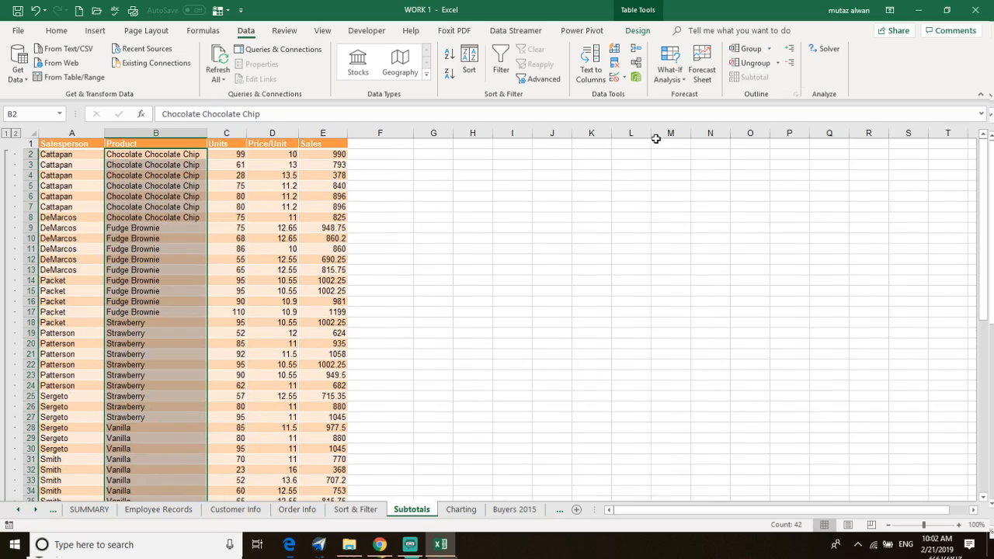
Collapse the sales table to outline level 1 and expand it back to level 2.
left_click(147, 209)
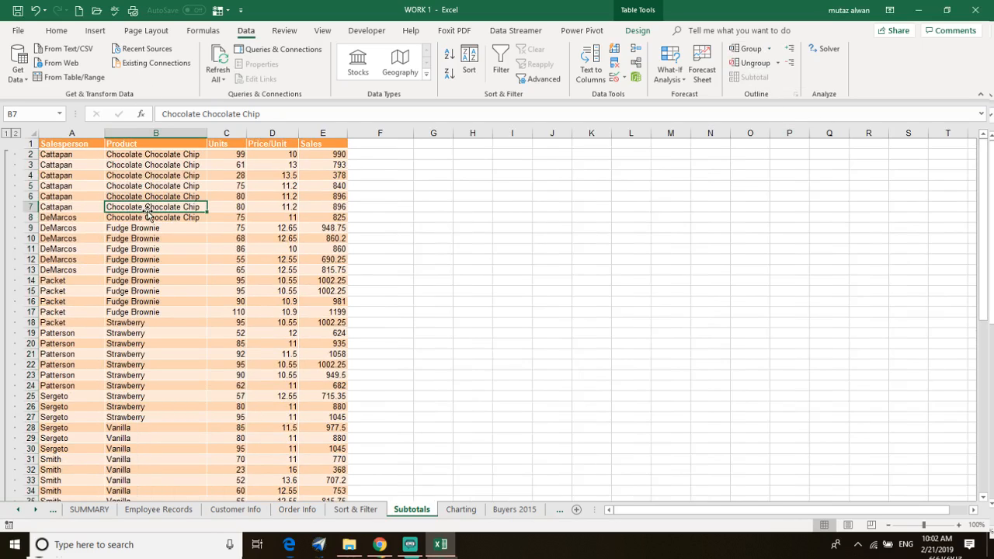
left_click(7, 133)
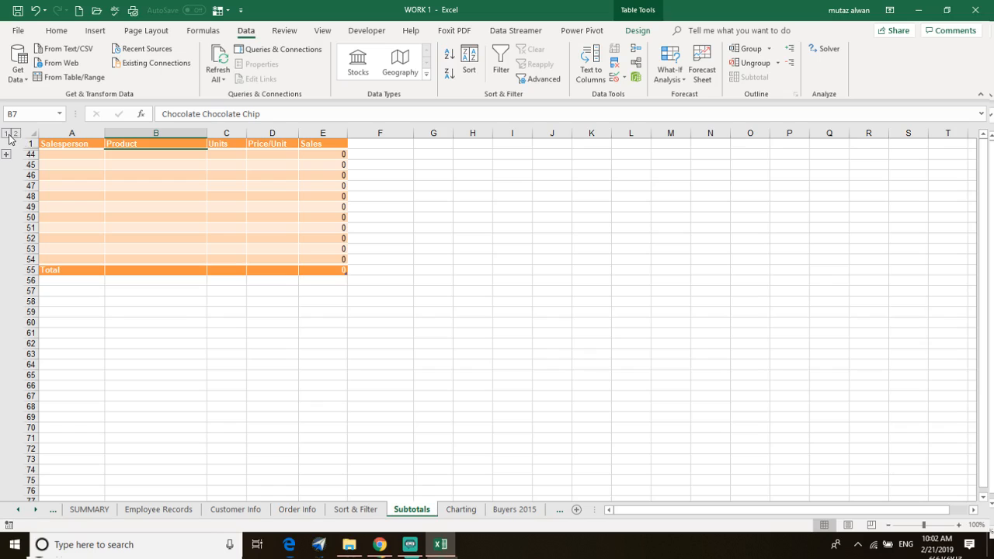
left_click(15, 133)
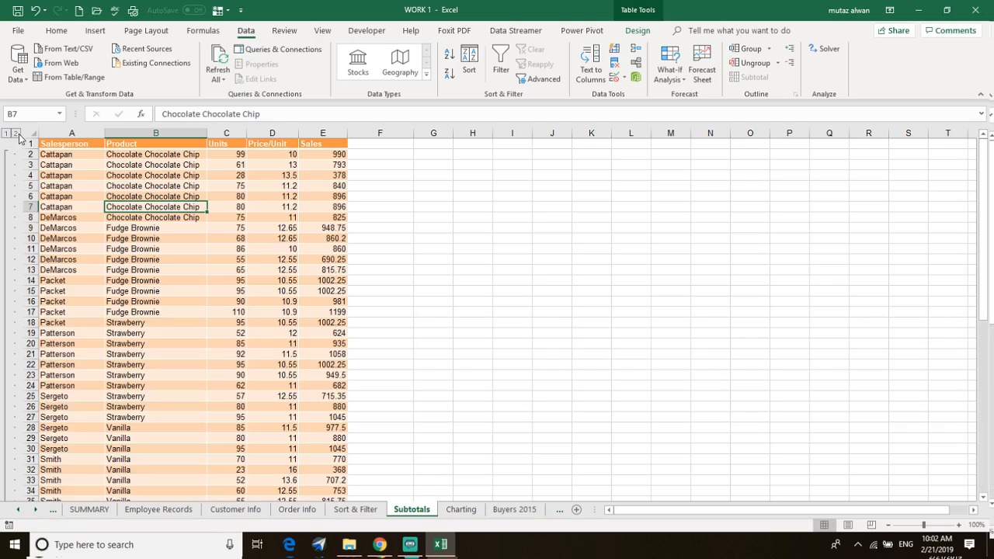
Ungroup the row of Product cell B10 and collapse the outline group above it.
left_click(145, 239)
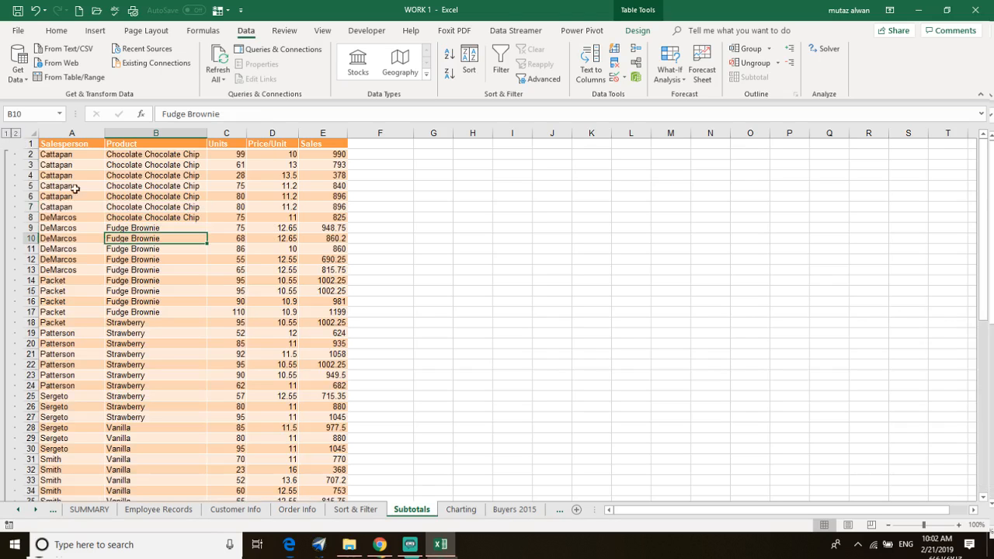
left_click(743, 52)
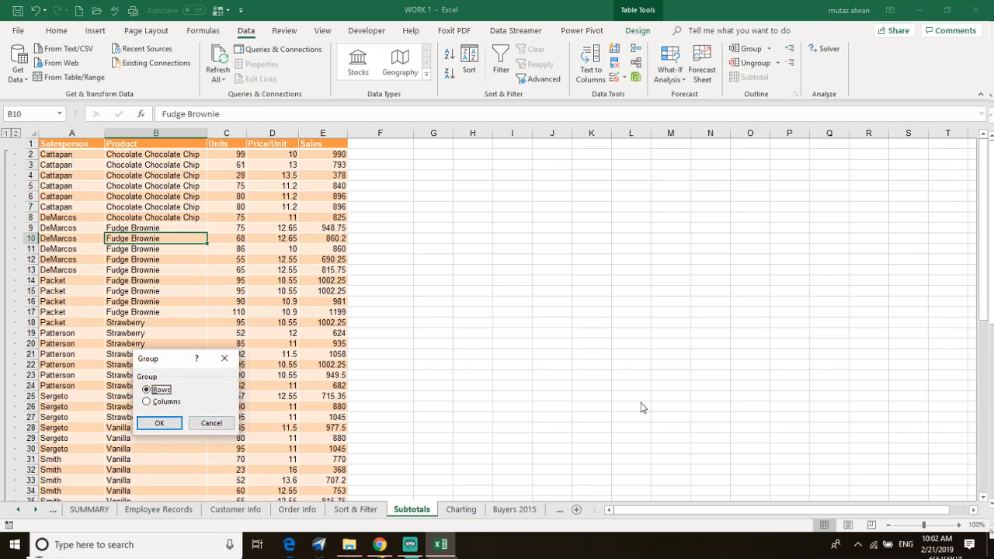
left_click(159, 422)
left_click(753, 66)
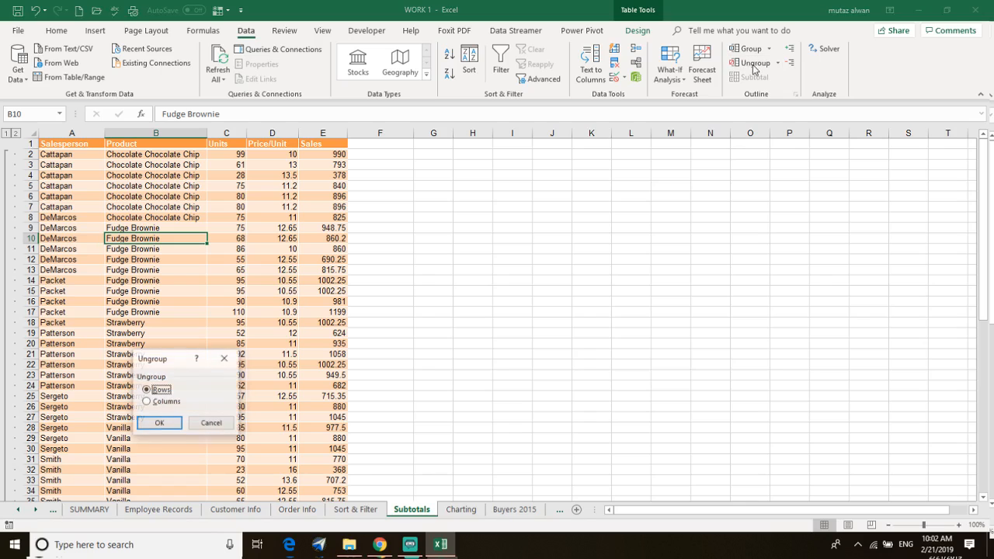
left_click(158, 422)
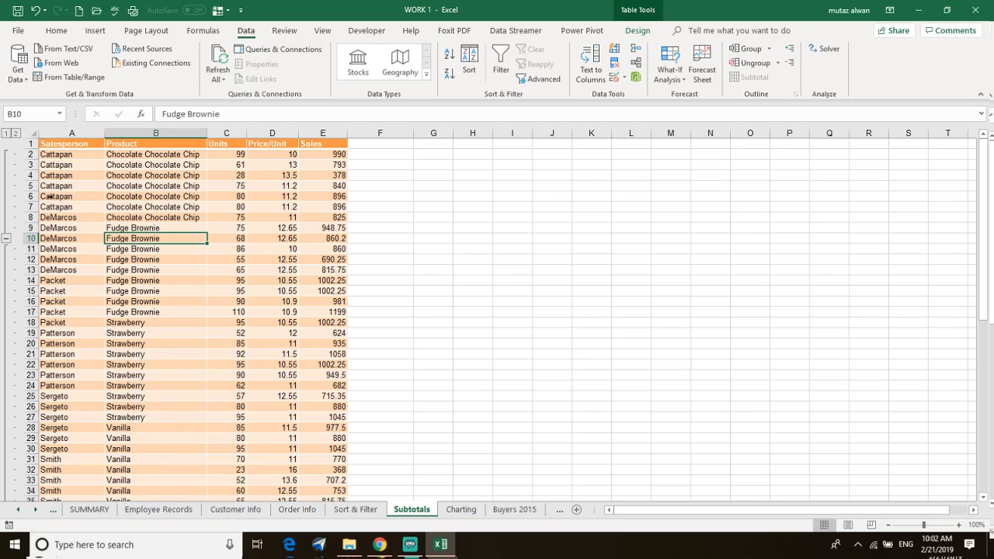
left_click(6, 238)
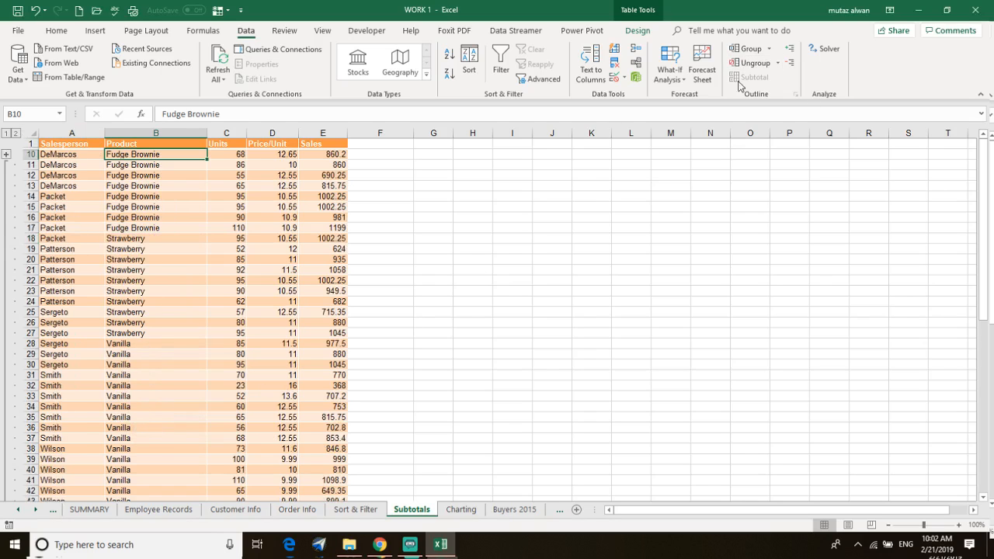
Try twice more to ungroup by rows with Product cell B10 selected.
left_click(777, 62)
left_click(776, 79)
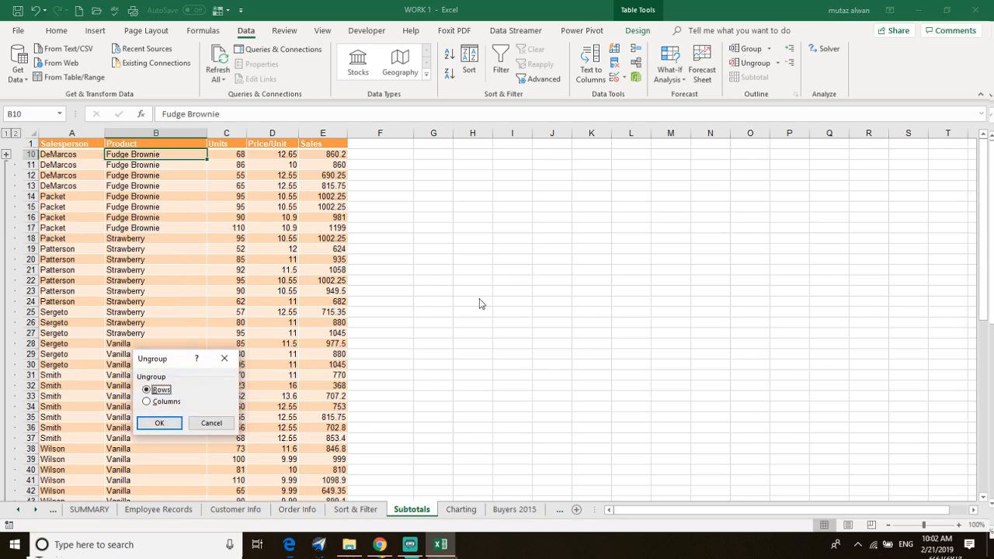
left_click(159, 424)
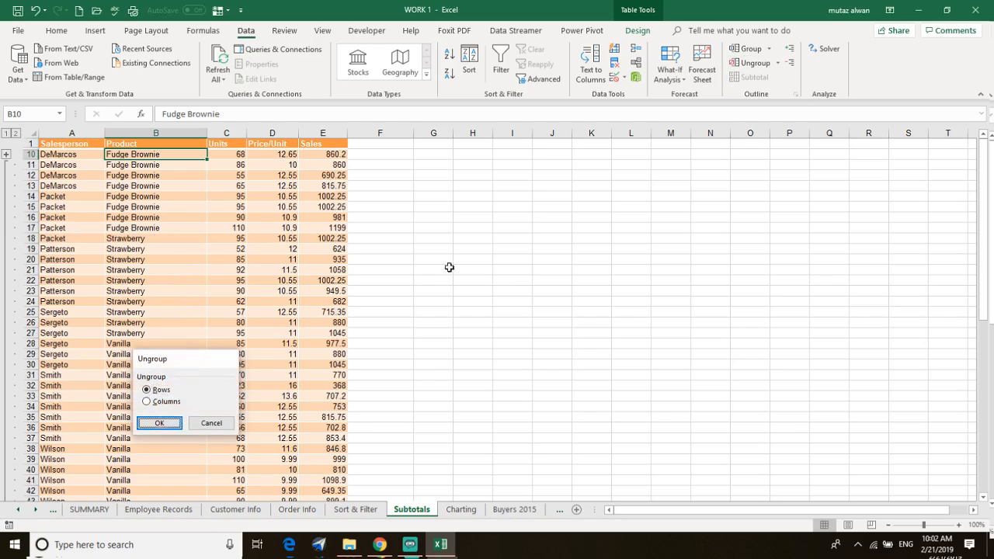
left_click(779, 65)
left_click(753, 76)
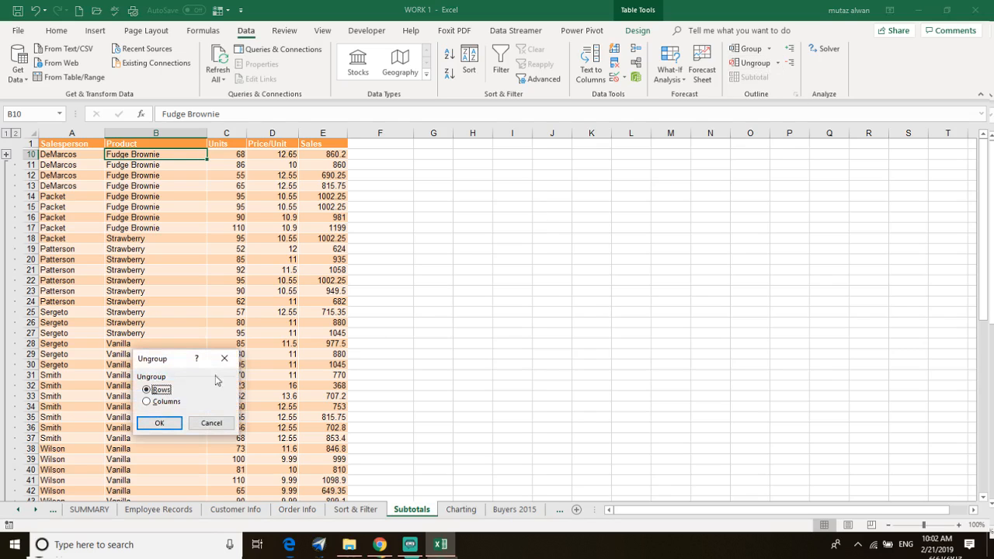
left_click(159, 423)
Select the whole sales table and ungroup it by rows to remove the remaining outline.
left_click(177, 247)
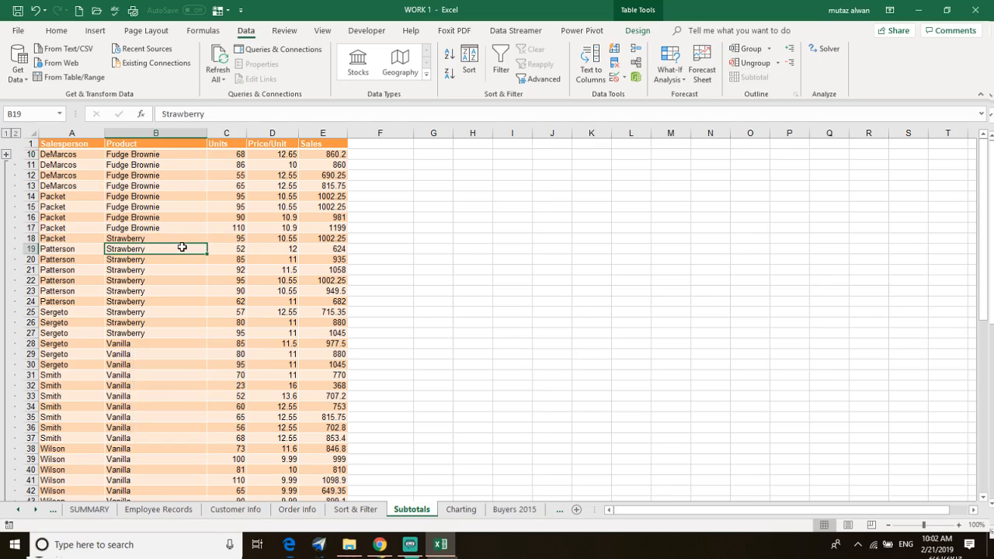
key("ctrl+a")
key("ctrl+a")
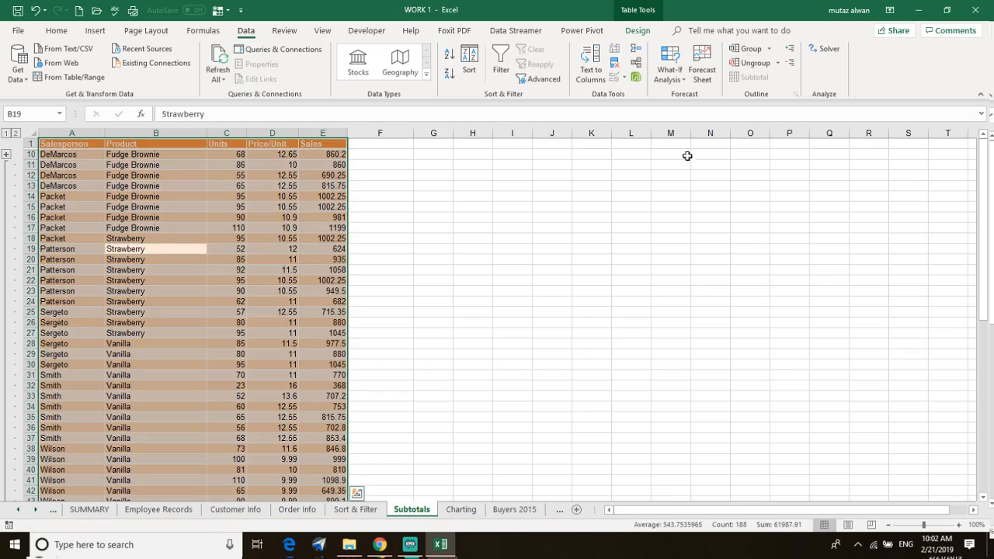
left_click(757, 63)
left_click(160, 424)
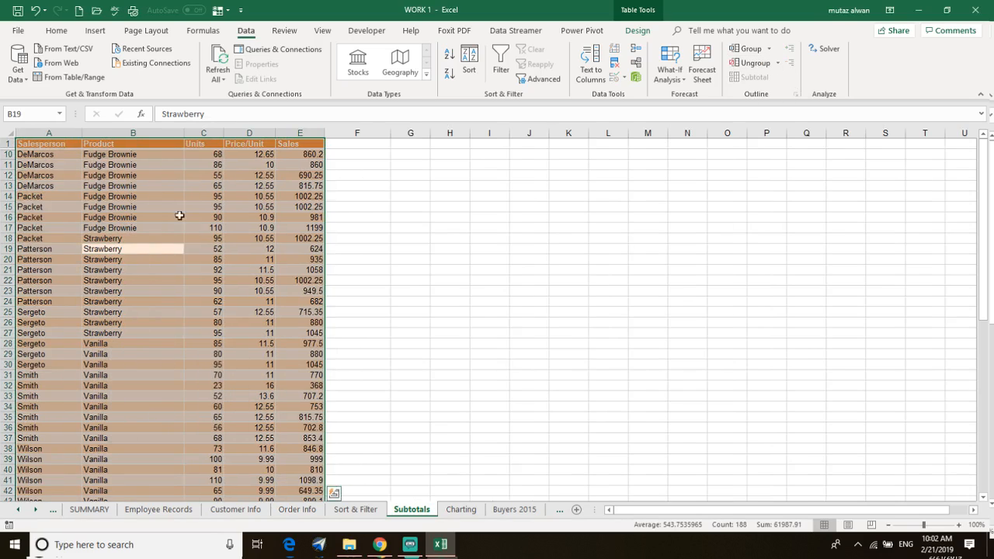
Try to apply Subtotal from the empty cell J25 beside the sales table and dismiss the alert.
left_click(529, 312)
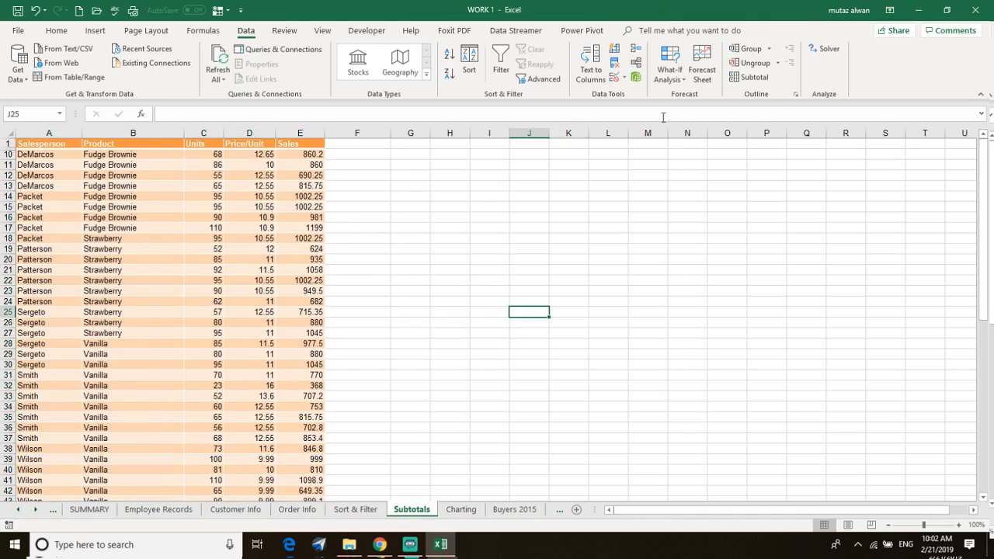
left_click(752, 78)
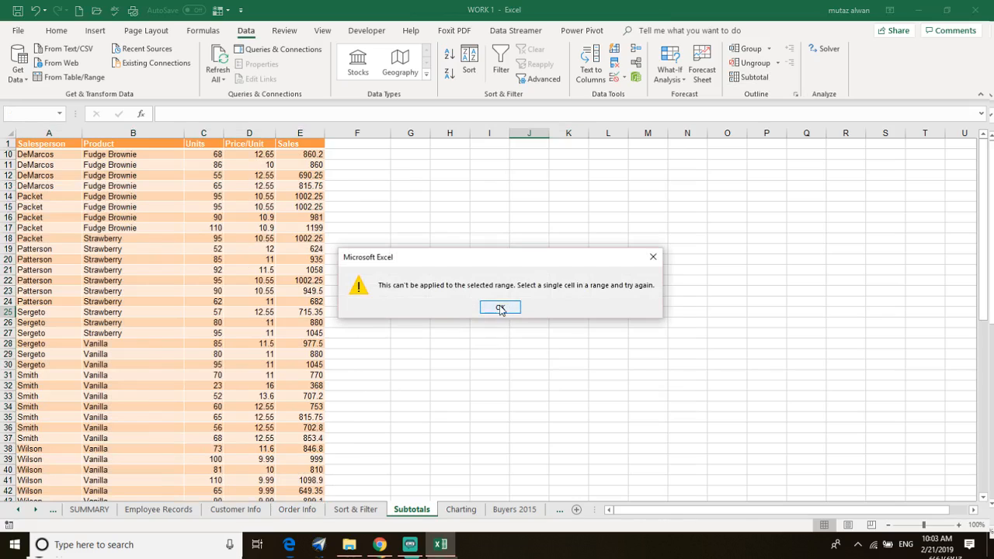
left_click(501, 308)
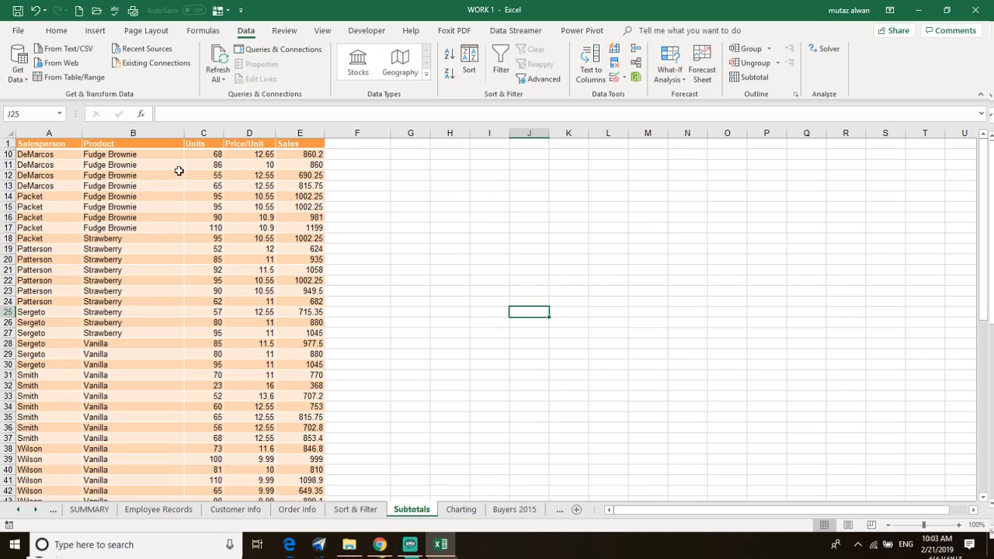
left_click(155, 165)
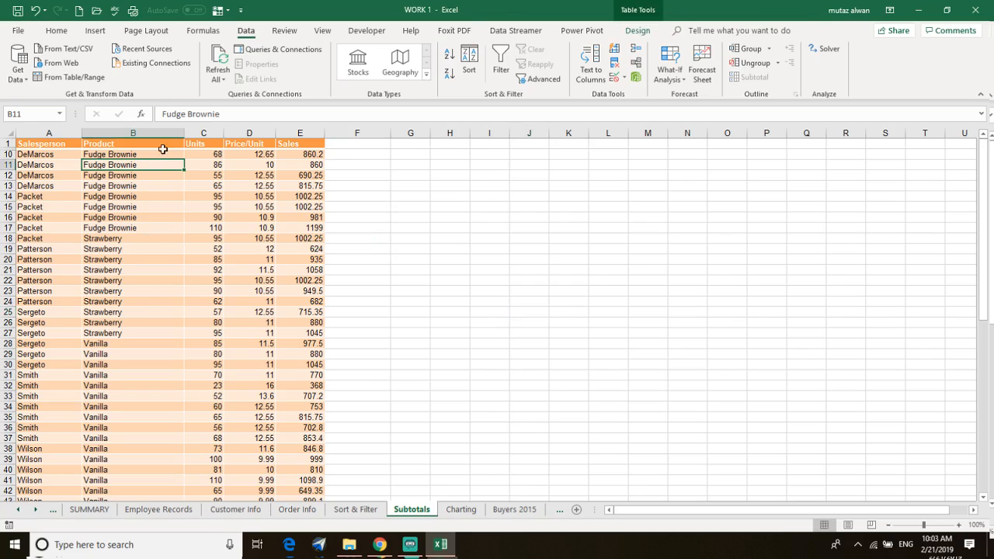
left_click(157, 146)
key("shift+Page_Down")
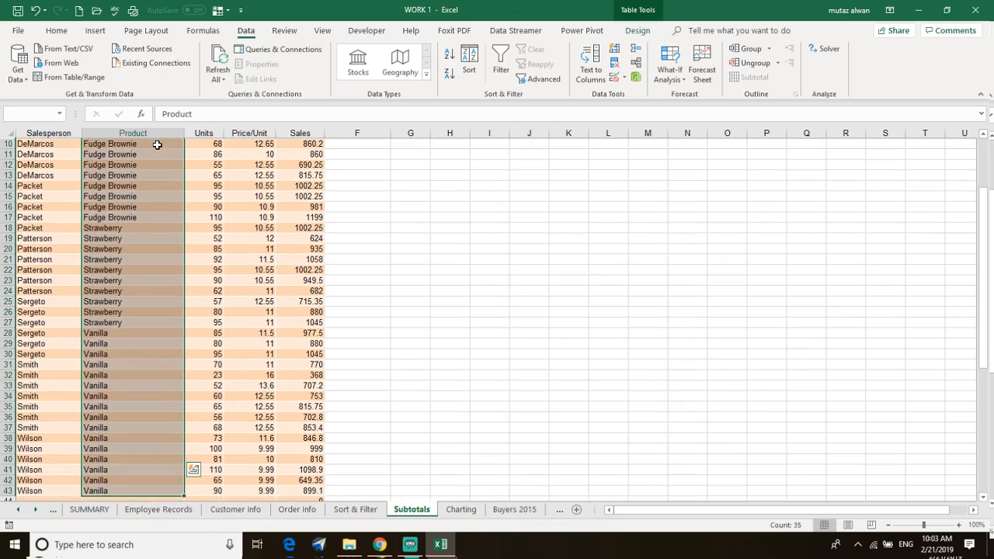
left_click(209, 146)
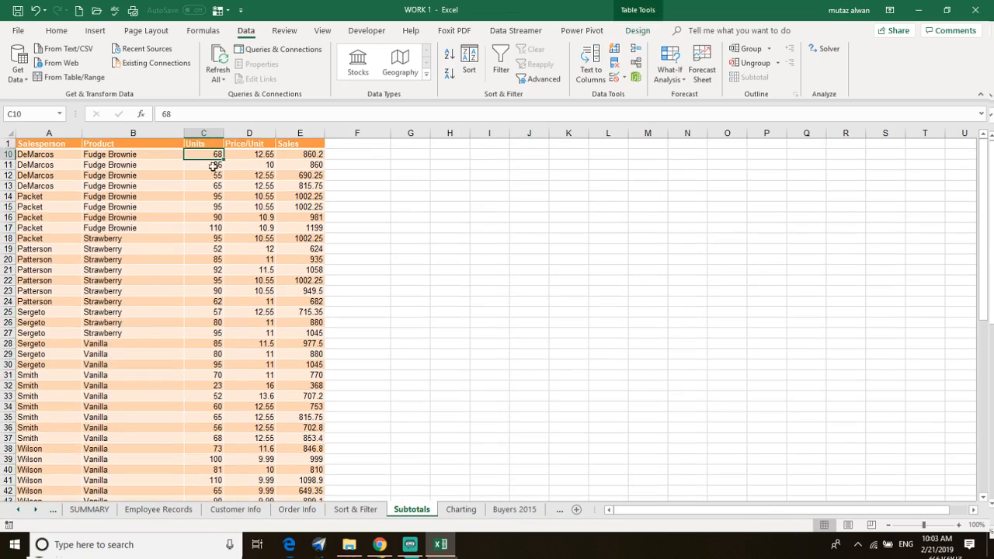
left_click(260, 178)
left_click(287, 187)
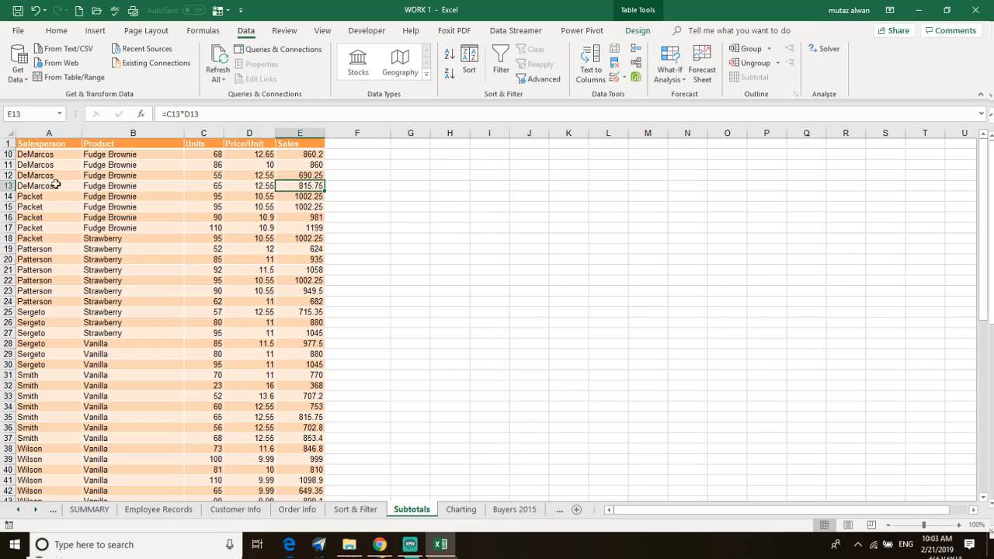
left_click(57, 184)
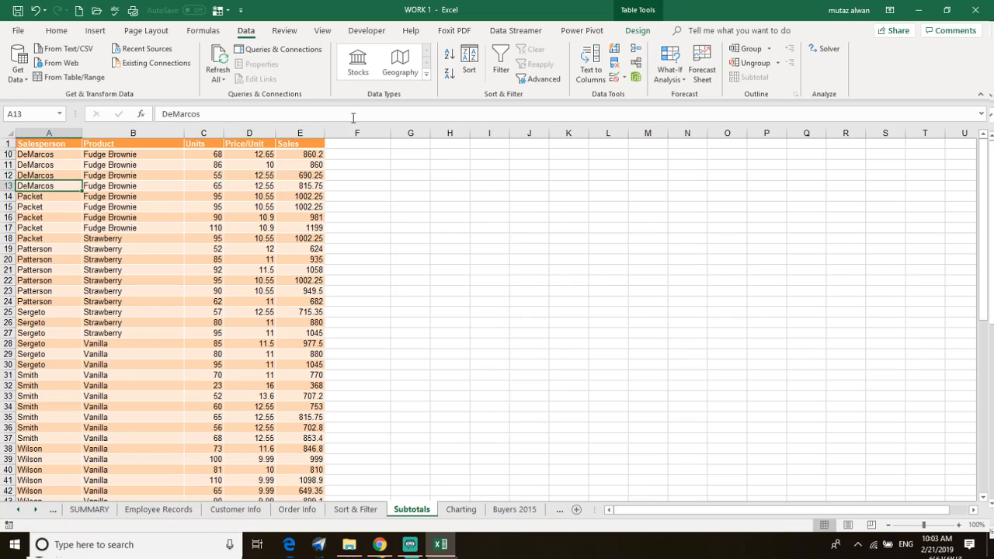
Turn on the sales table's header filters and shrink the table so its data ends at row 43, excluding the empty rows.
left_click_drag(320, 144, 24, 123)
left_click(500, 62)
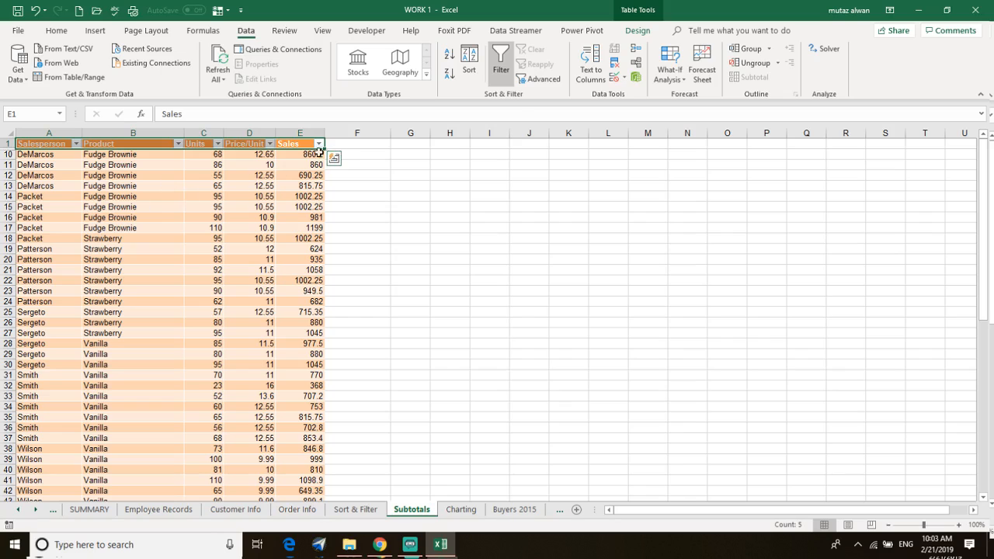
scroll(241, 360, "down", 7)
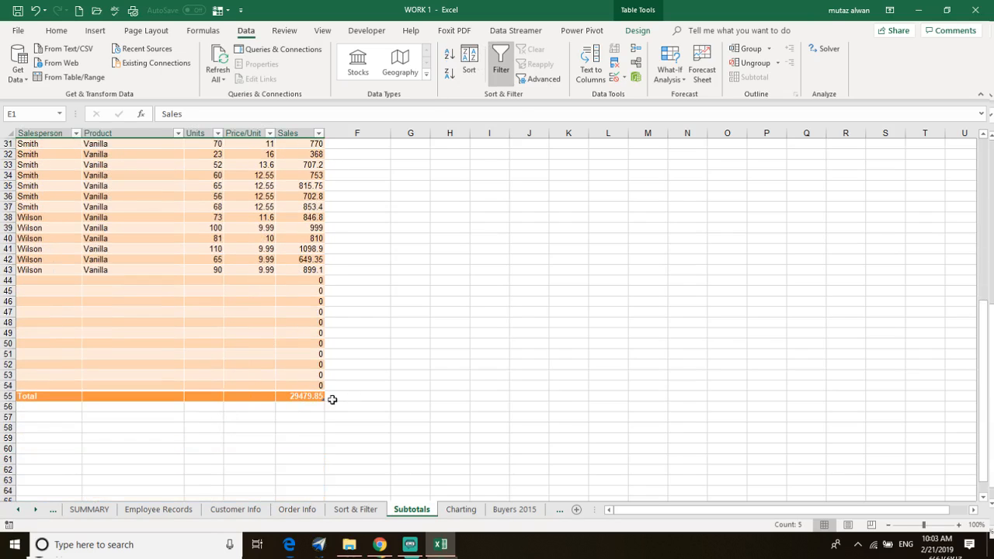
left_click_drag(325, 400, 303, 275)
scroll(451, 163, "up", 5)
scroll(200, 92, "up", 2)
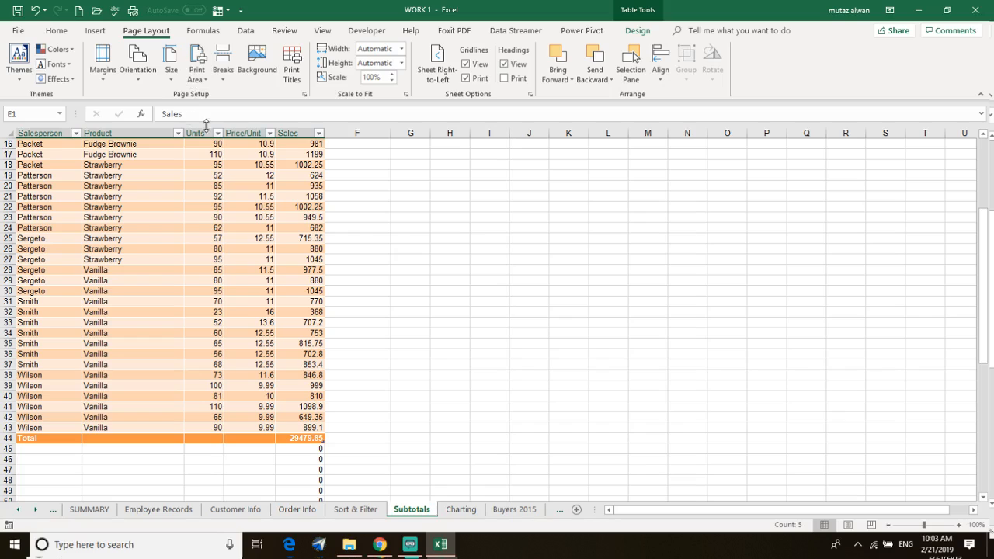
Look through the values offered by the Units filter and cancel without filtering.
left_click(218, 133)
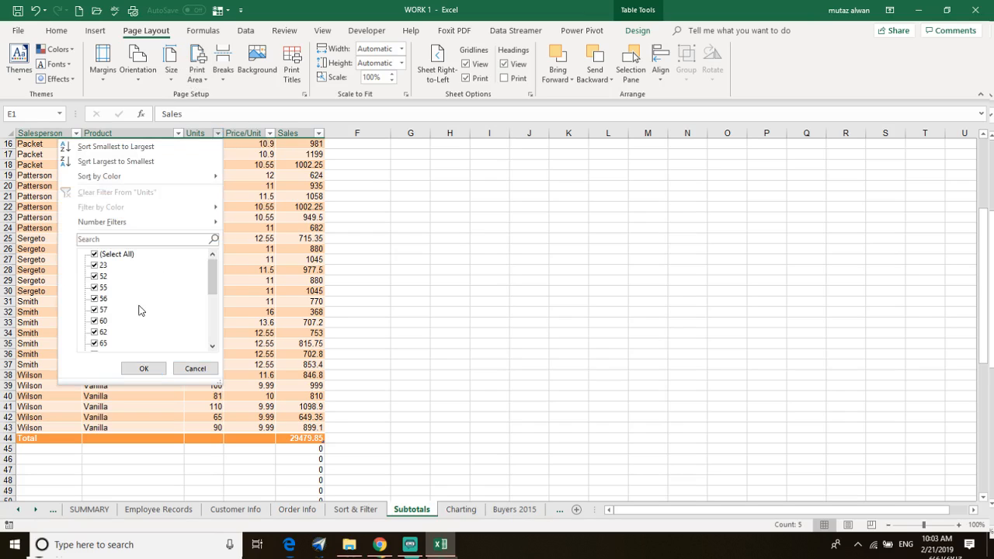
scroll(138, 307, "down", 3)
scroll(132, 288, "up", 3)
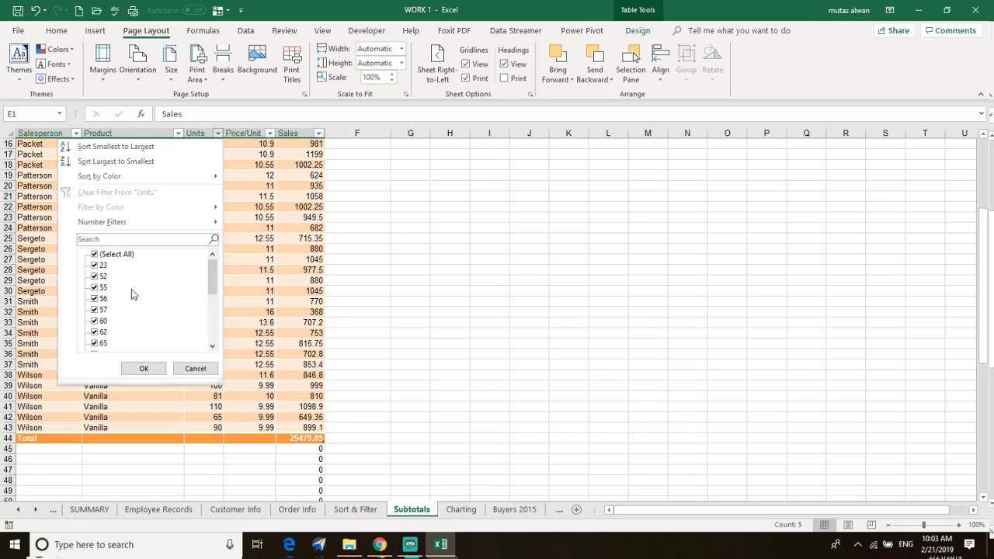
left_click(195, 369)
left_click(130, 135)
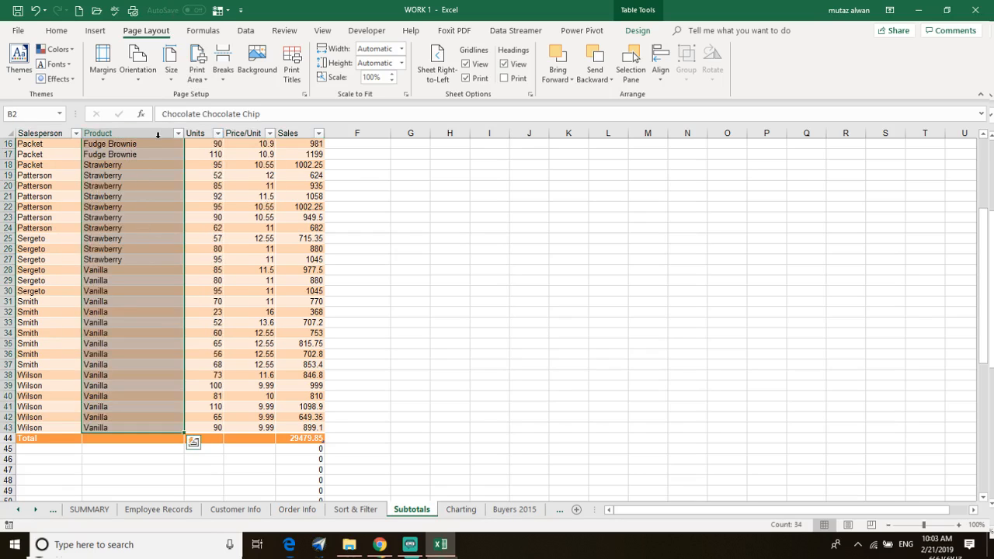
left_click(137, 216)
scroll(138, 210, "up", 2)
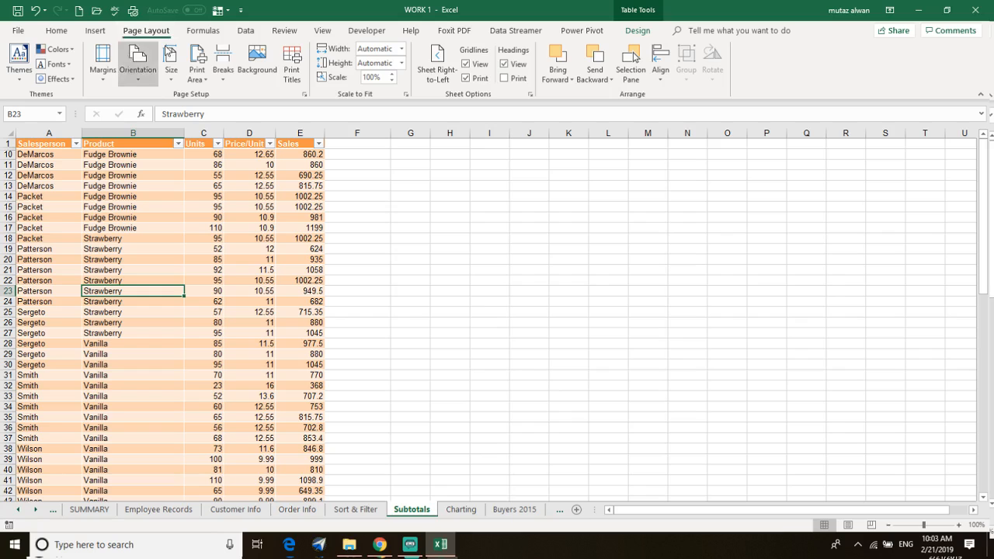
left_click(236, 31)
left_click(210, 32)
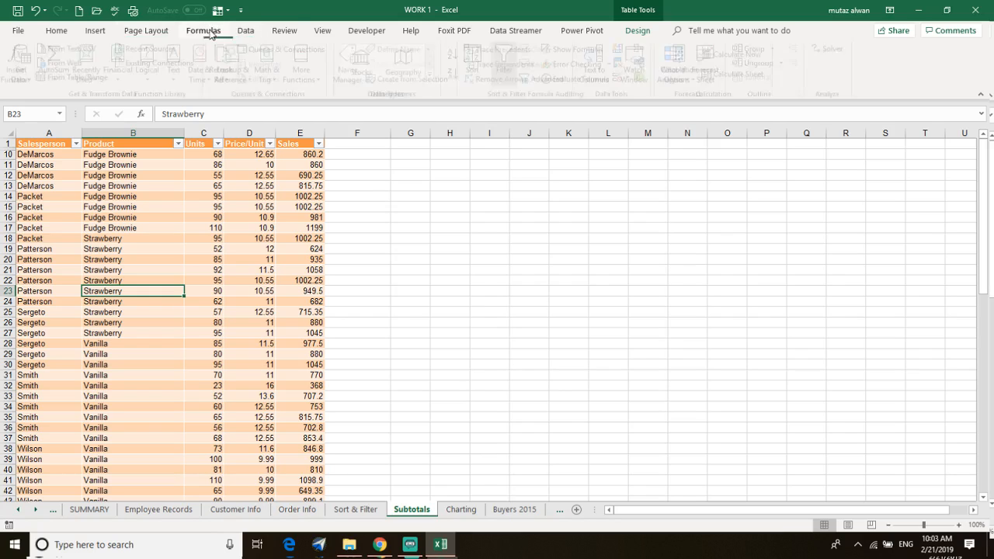
left_click(244, 31)
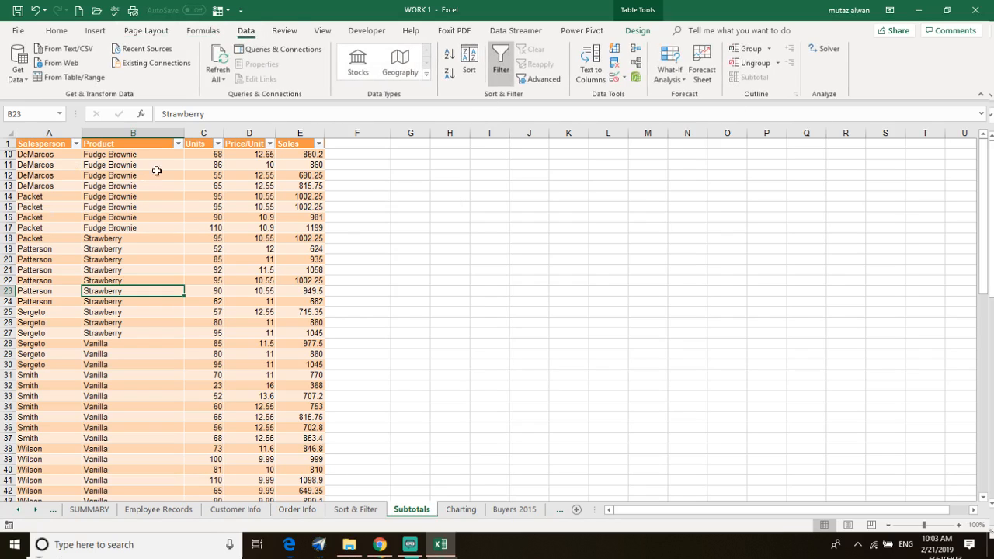
Limit the Product filter selection to Fudge Brownie, reselect all products and apply the filter.
left_click(177, 144)
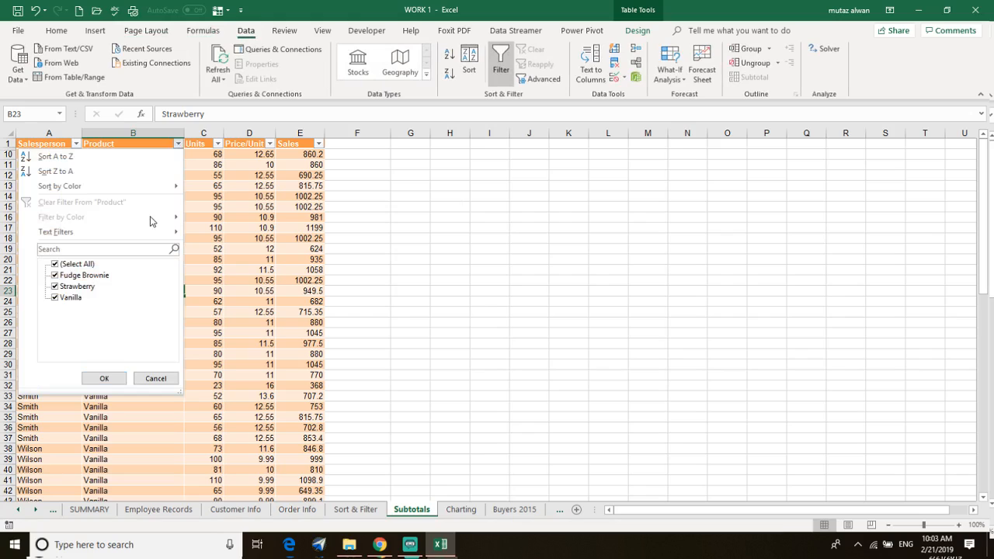
left_click(56, 265)
left_click(56, 275)
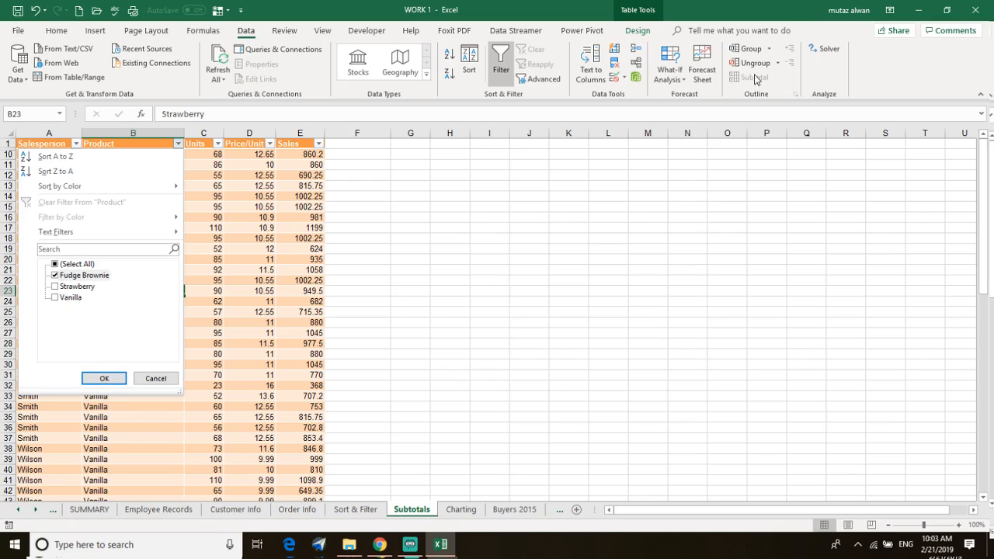
left_click(56, 264)
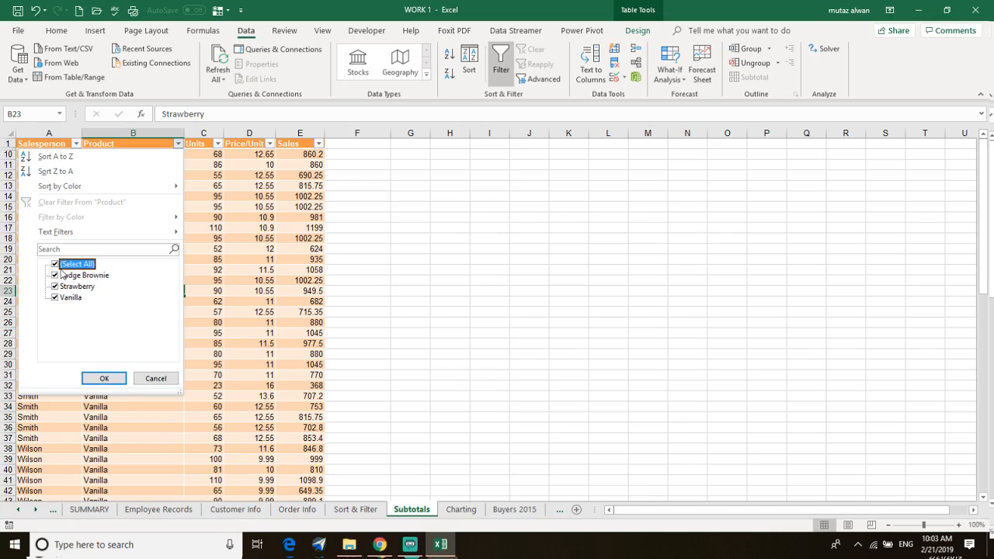
left_click(92, 379)
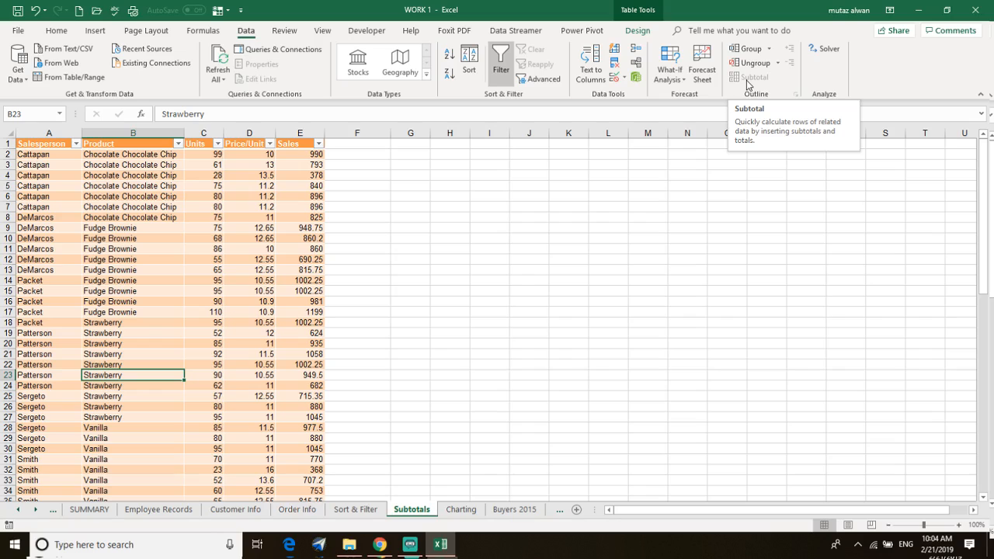
Insert a blank row 9 between the Chocolate Chocolate Chip and Fudge Brownie rows and check its cells.
left_click(162, 260)
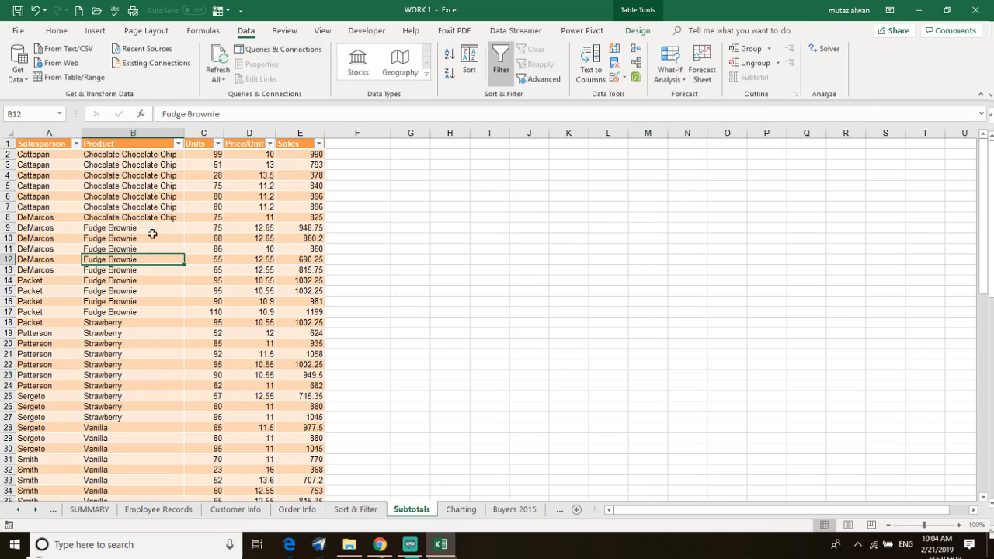
left_click_drag(9, 225, 9, 223)
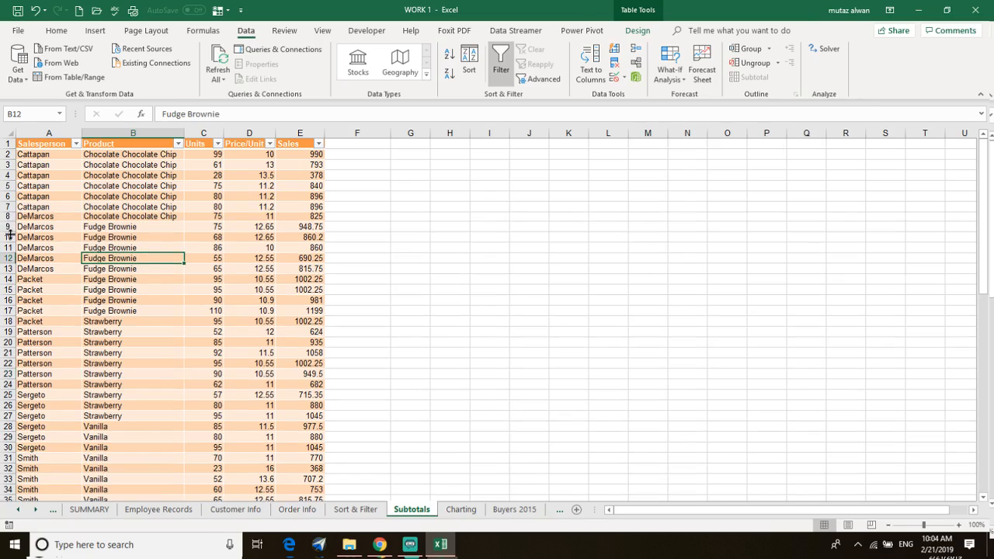
left_click(9, 226)
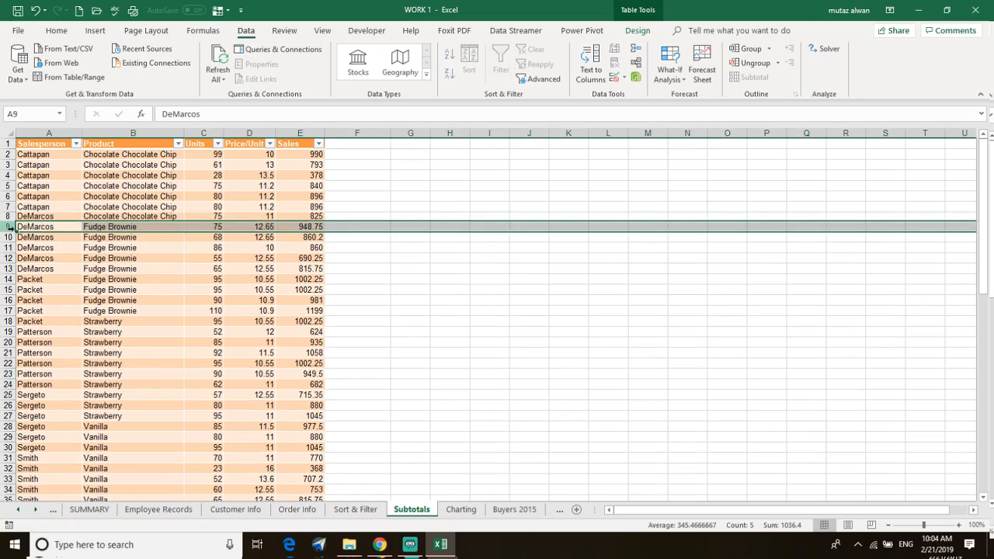
key("ctrl+plus")
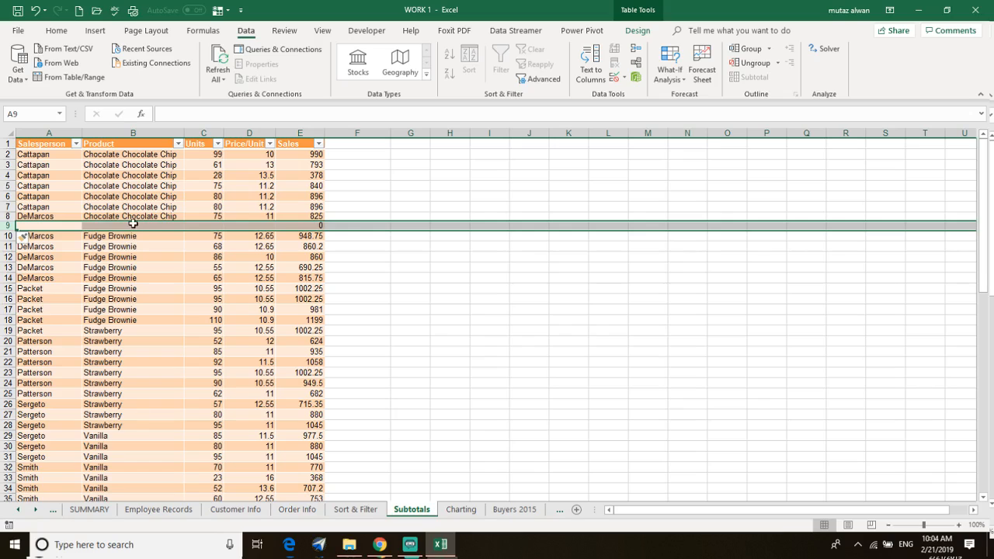
left_click(130, 226)
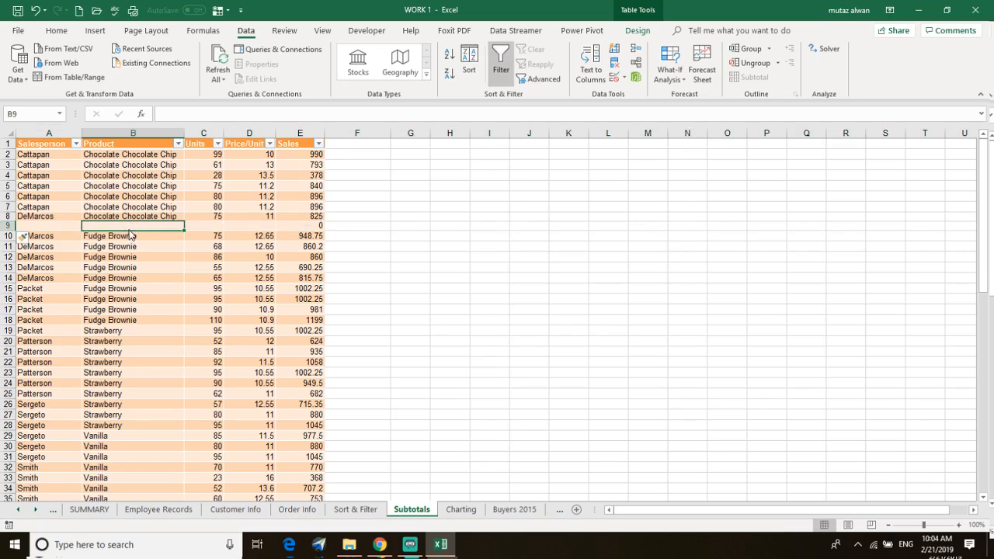
left_click(211, 226)
left_click(265, 227)
left_click(296, 226)
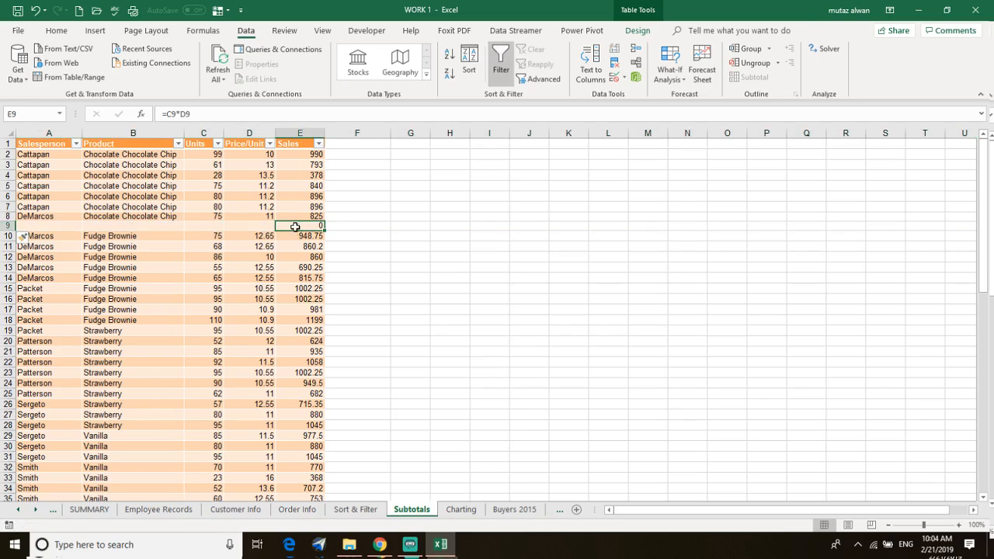
Start a SUBTOTAL formula in cell A9 of the blank row with function 2 - COUNT.
left_click(43, 226)
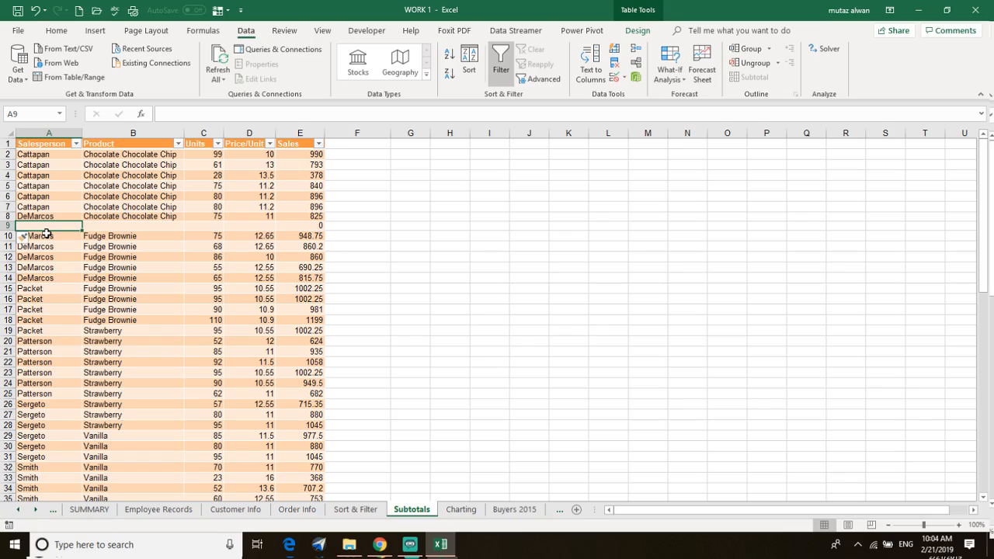
type("=SUBTO")
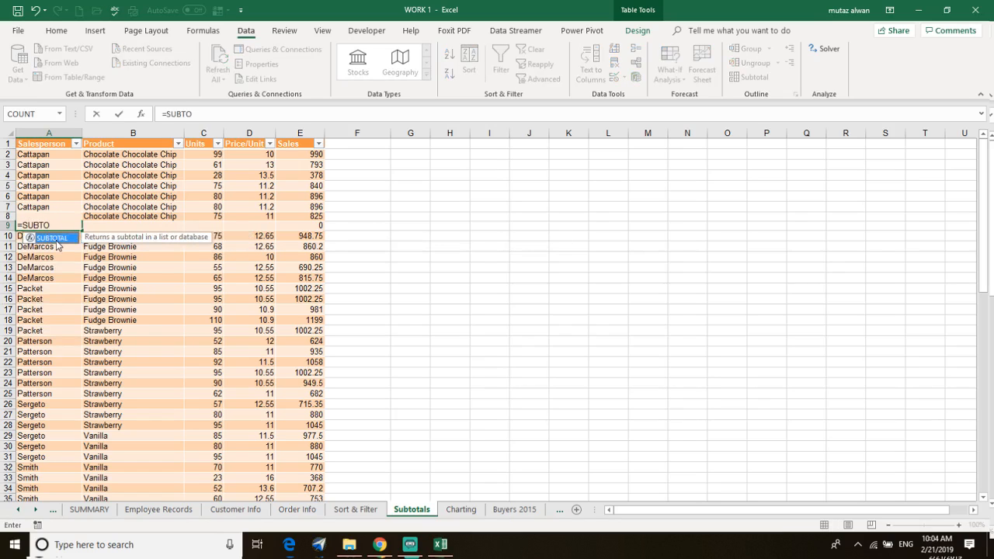
double_click(58, 238)
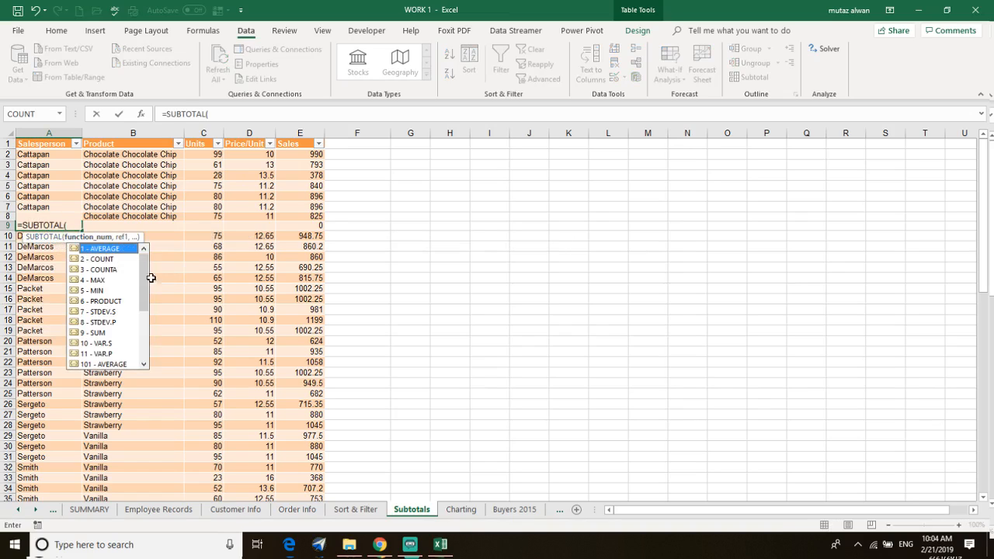
scroll(128, 318, "down", 3)
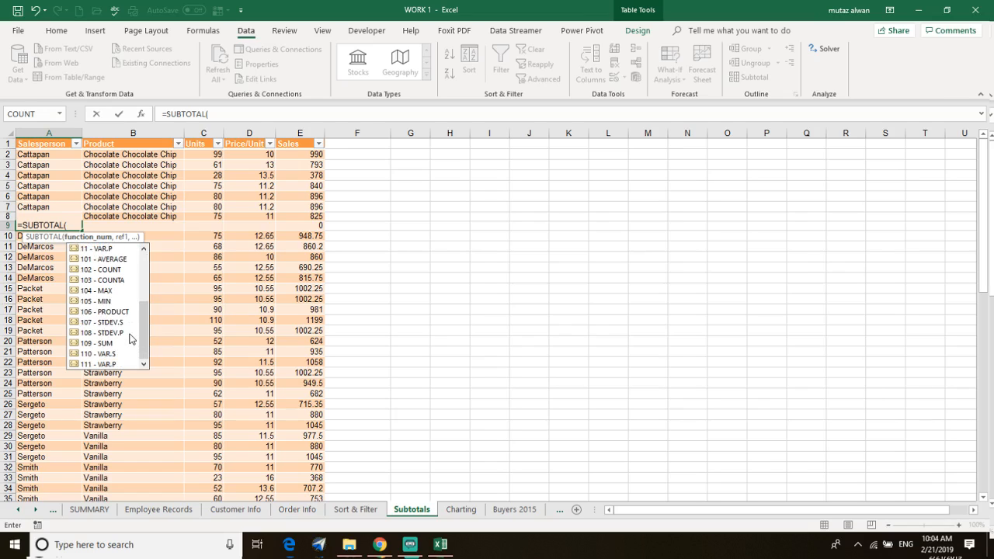
scroll(131, 338, "up", 3)
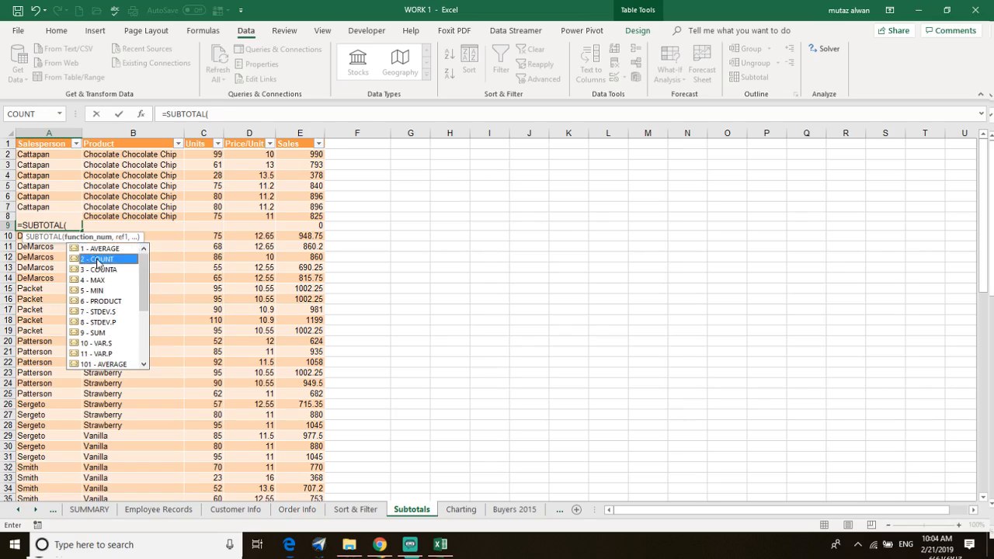
double_click(97, 259)
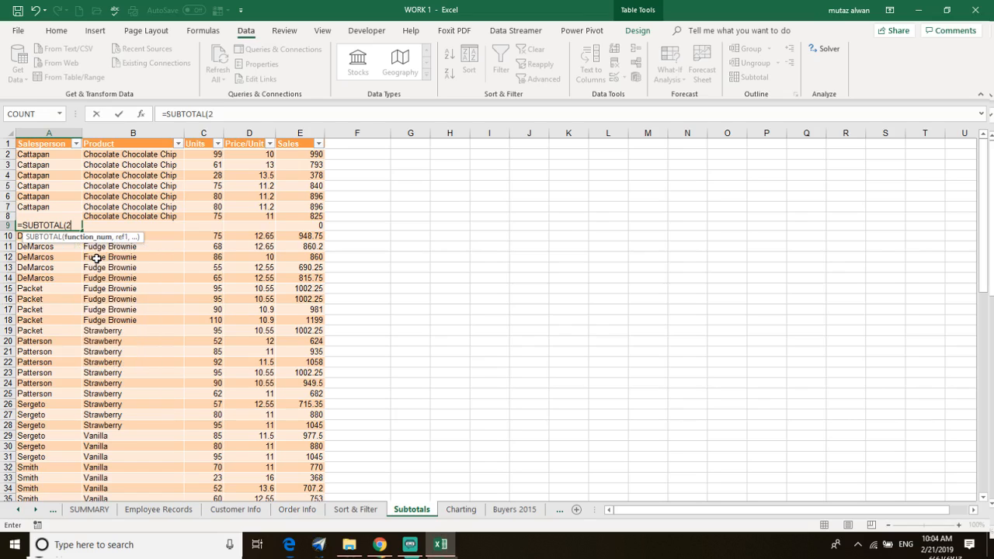
Try to re-enter the SUBTOTAL formula in cell A9 with function 2 - COUNT from the function list.
left_click(67, 225)
key("Delete")
key("Delete")
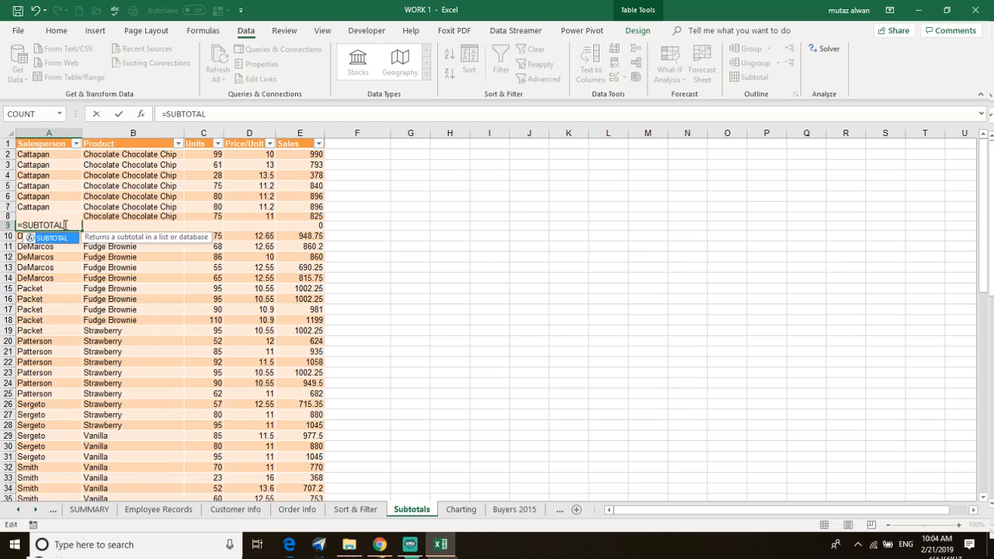
type("(")
scroll(117, 345, "down", 4)
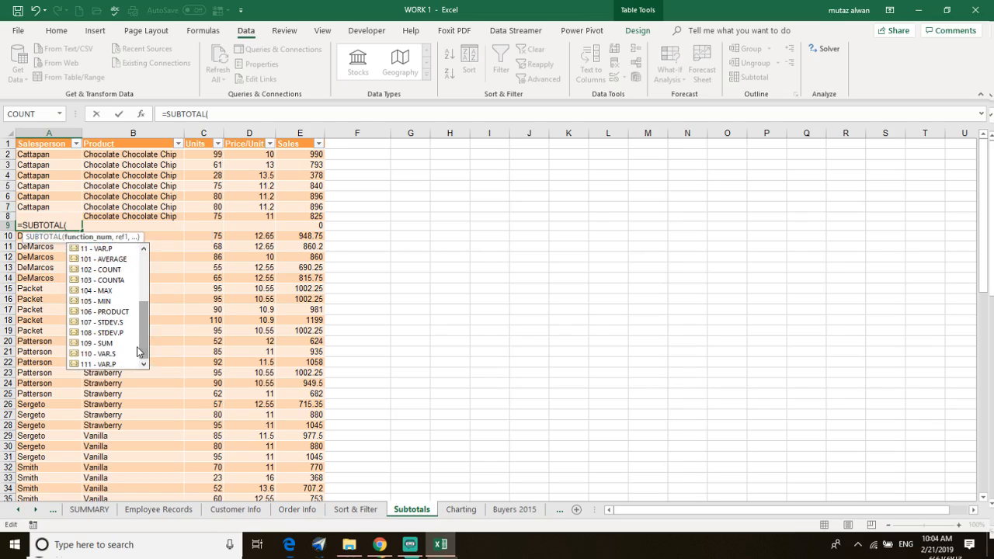
scroll(96, 295, "up", 4)
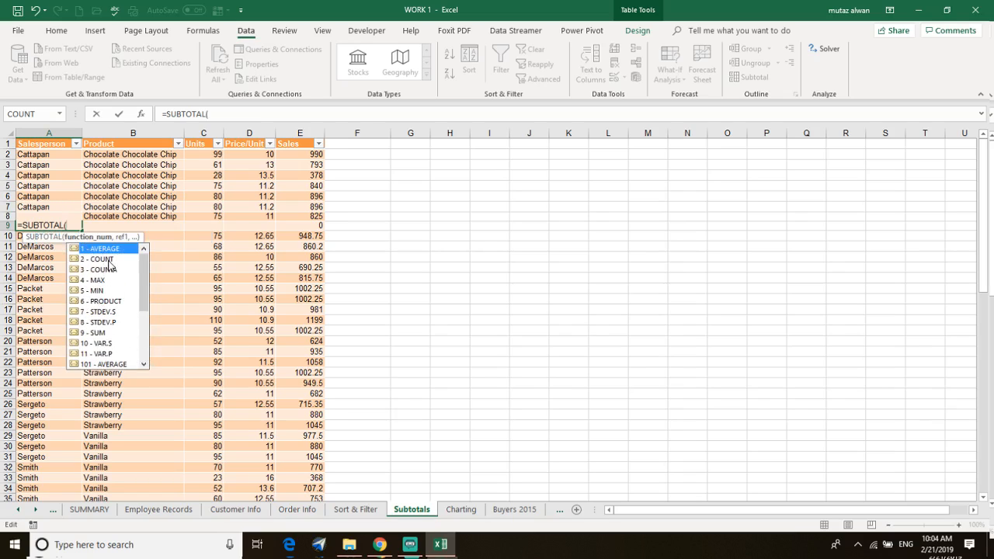
left_click(109, 262)
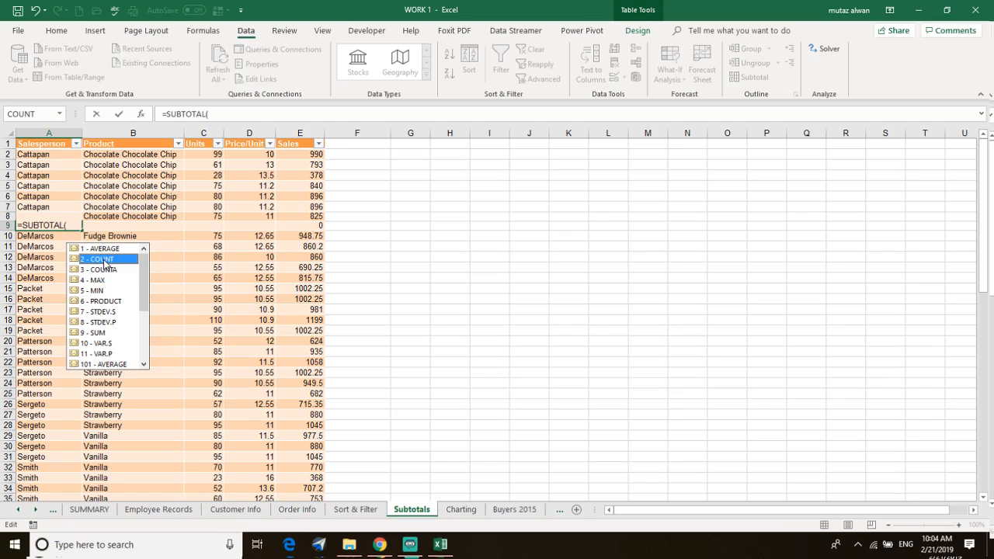
key("Return")
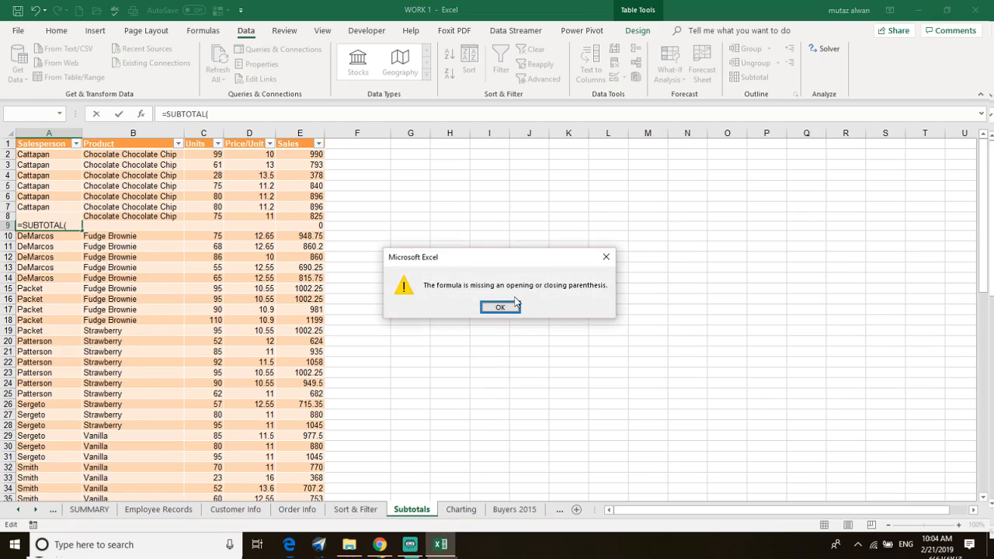
left_click(501, 308)
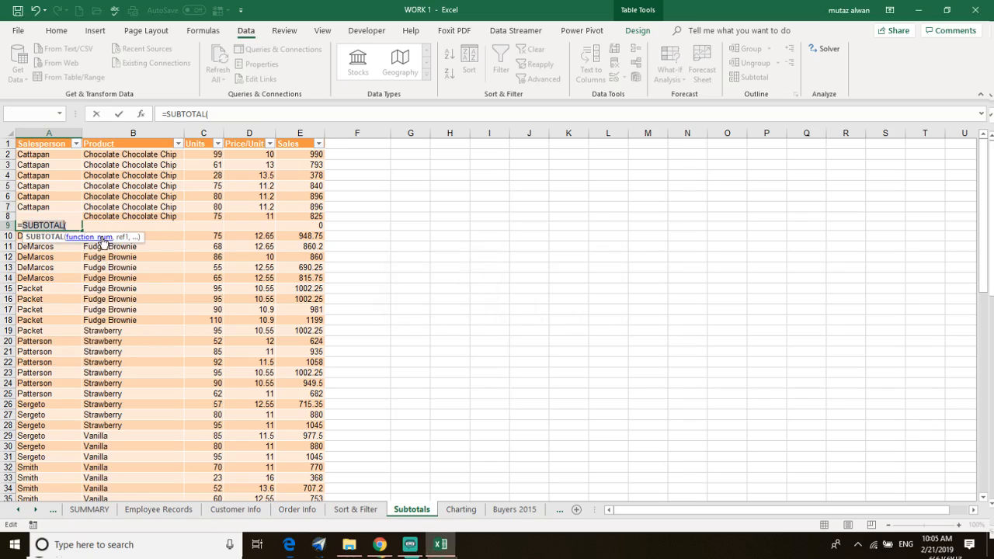
Try to give the SUBTOTAL formula in A9 the COUNT function by name instead of by number.
left_click(76, 225)
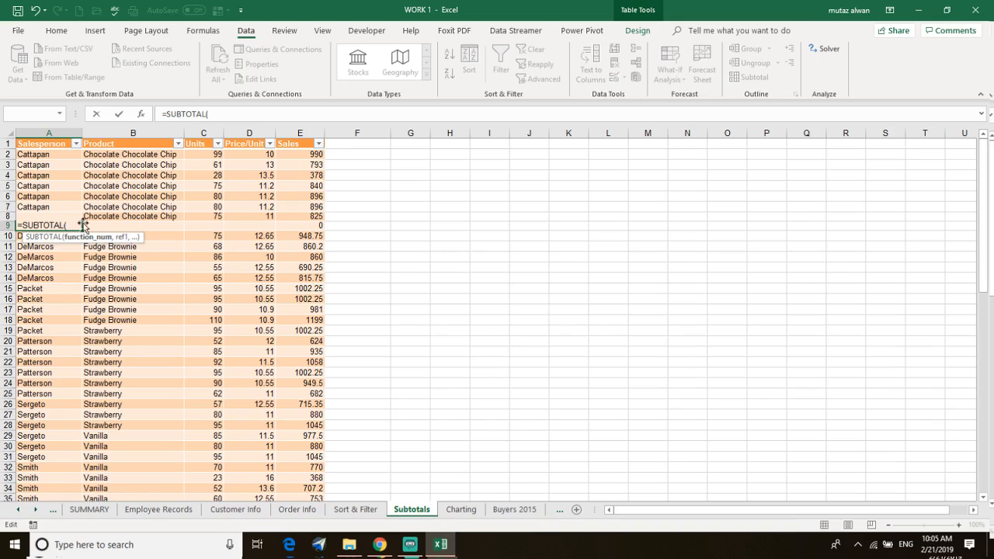
type("COUN")
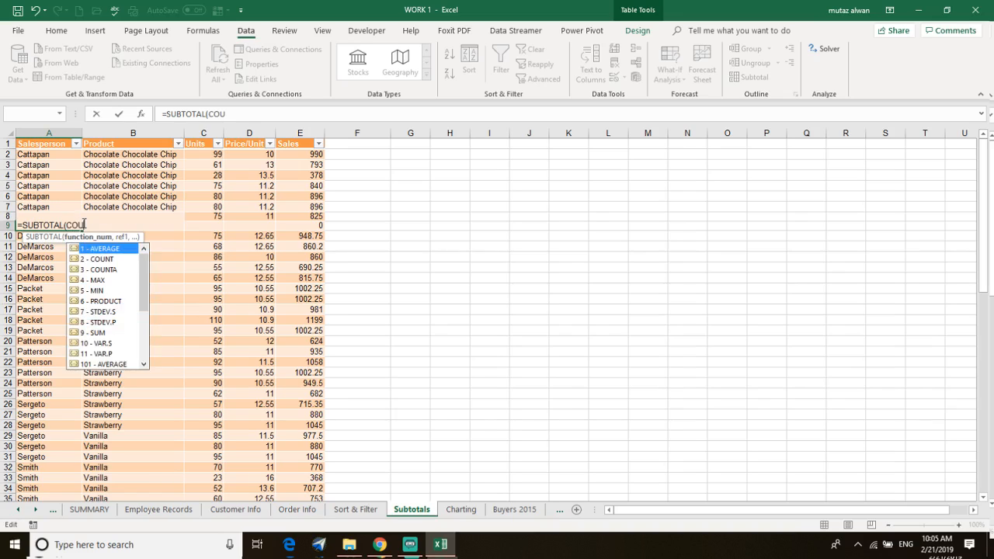
left_click(122, 260)
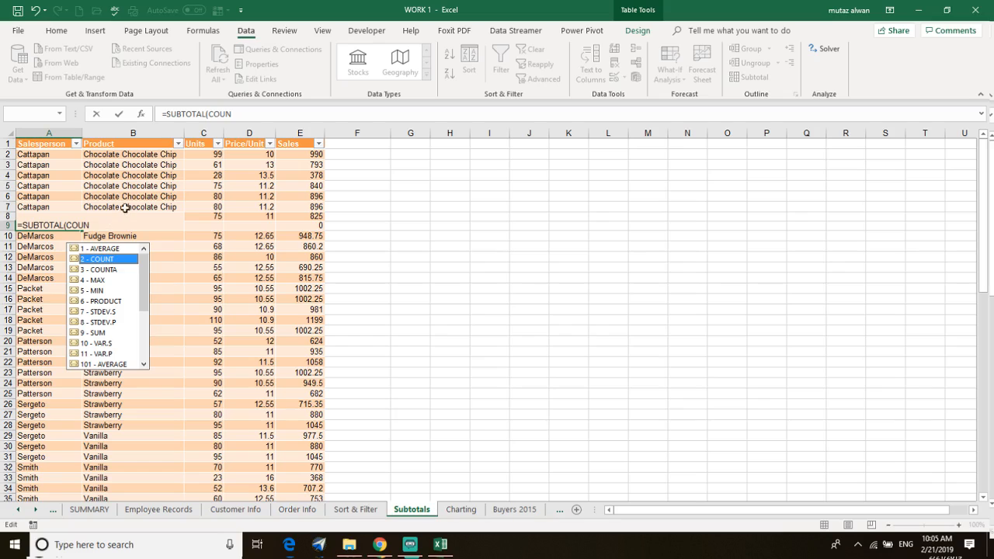
left_click(305, 155)
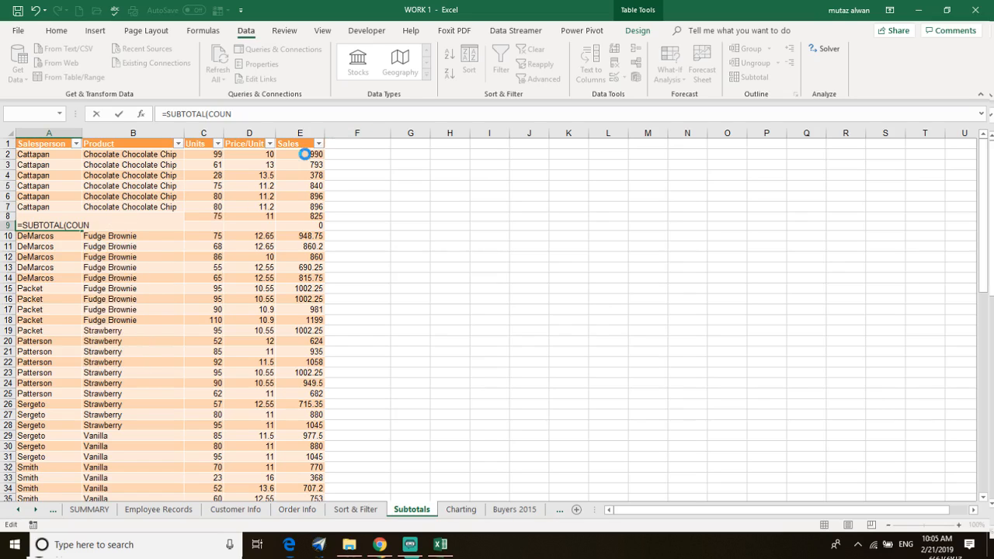
left_click(505, 302)
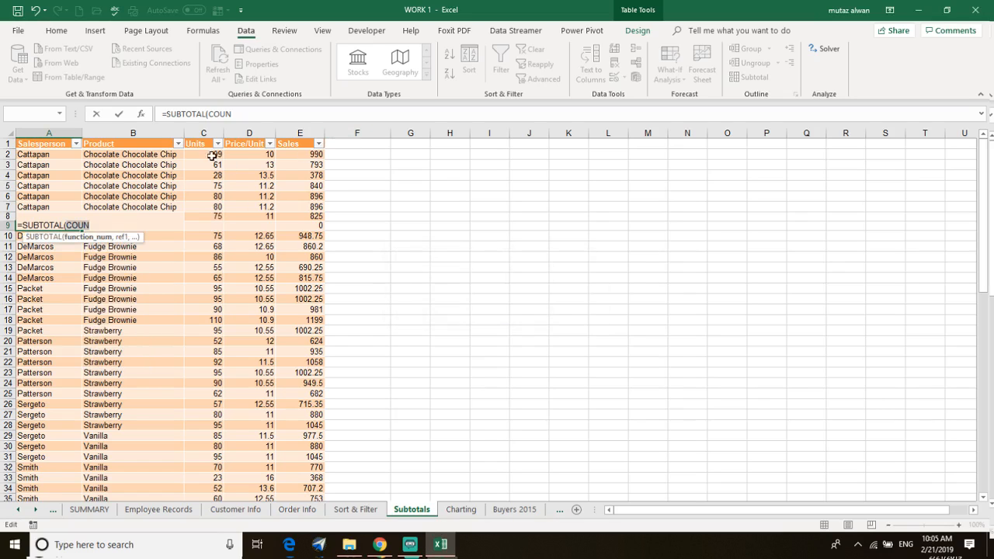
Try to nest a count of Units cells C2:C8 in A9's formula as =SUBTOTAL(=COUNT(C2:C8).
left_click_drag(211, 154, 204, 220)
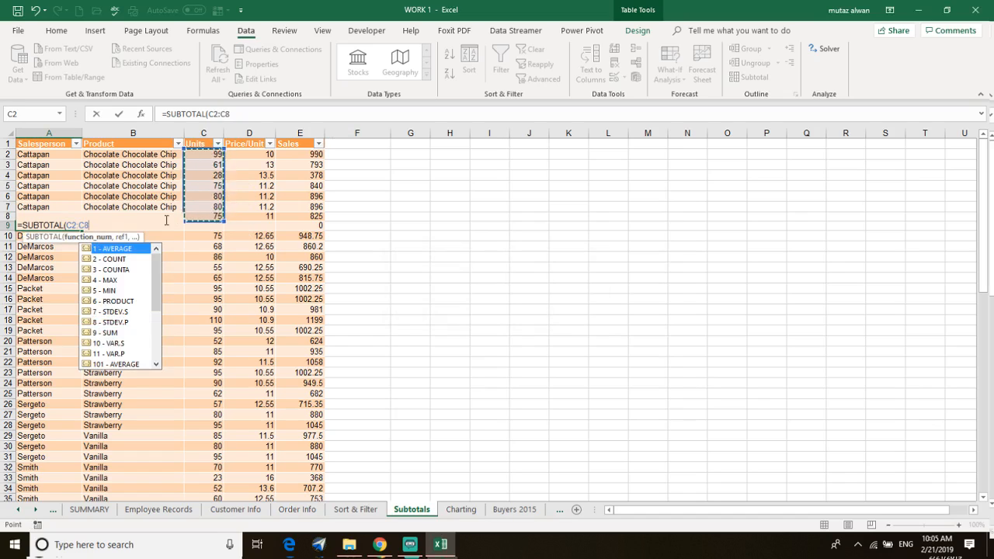
left_click(93, 225)
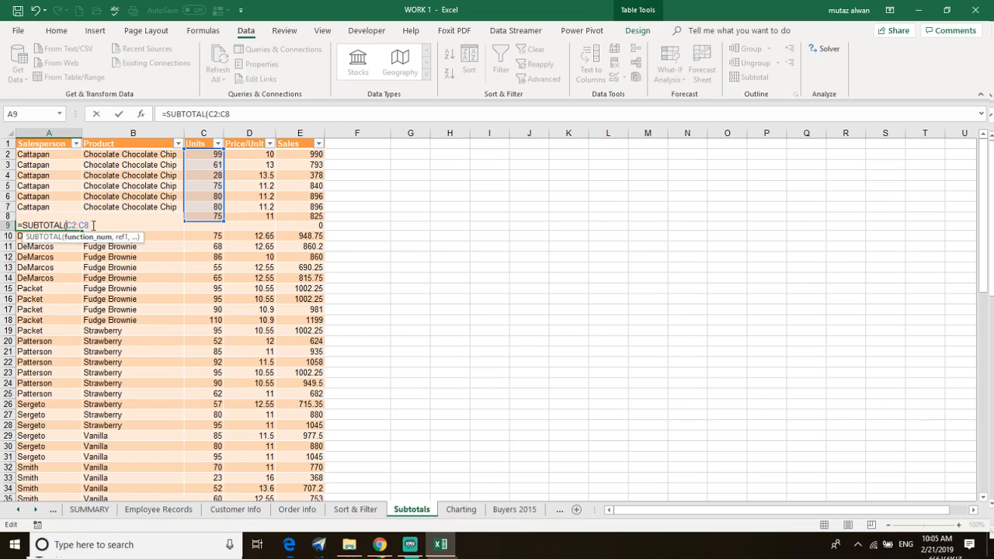
type("=COUNT")
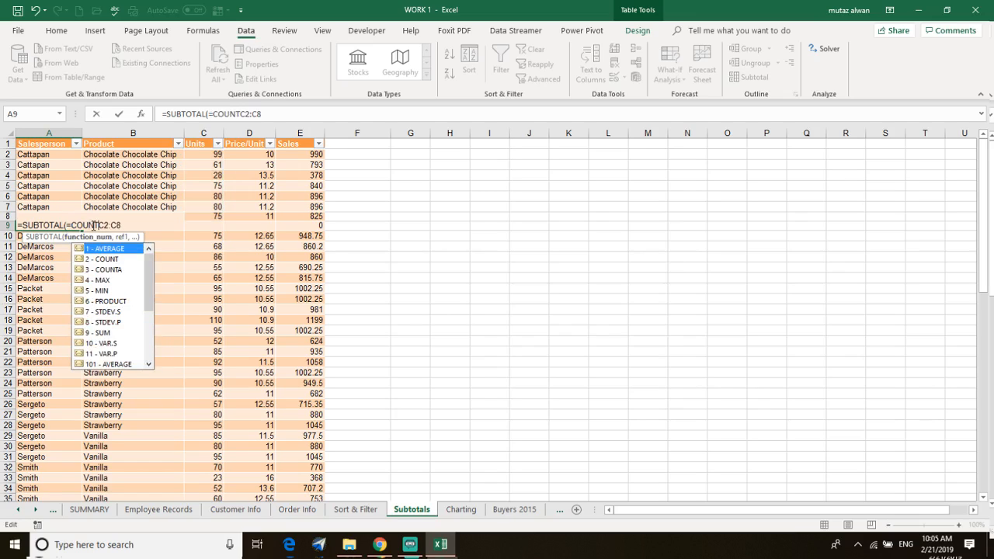
type("(")
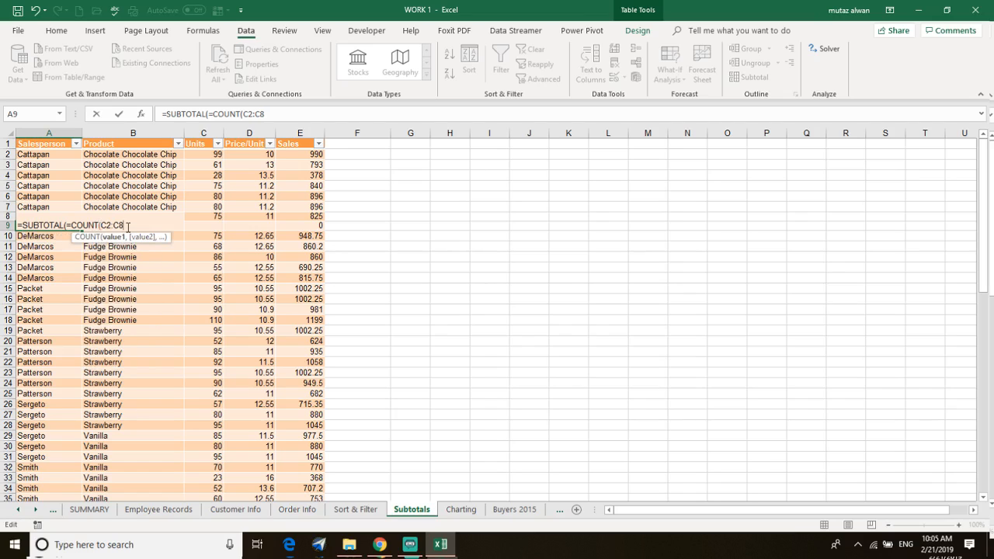
key("Return")
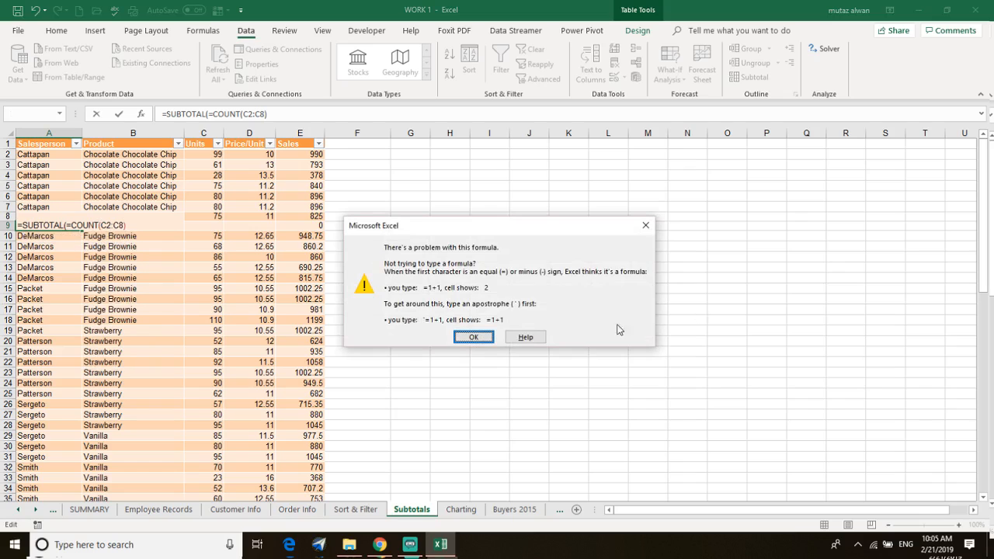
left_click(473, 337)
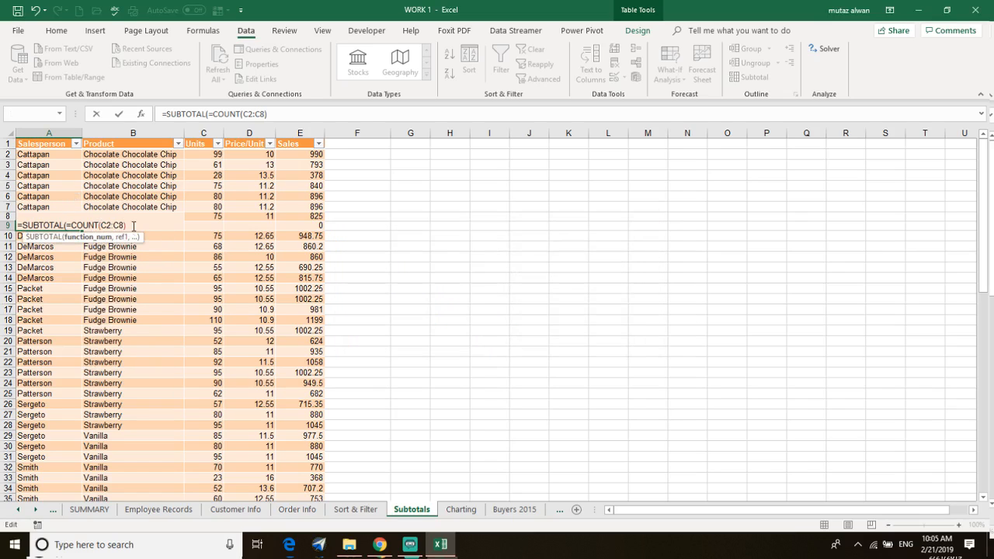
Erase the whole SUBTOTAL formula from cell A9 and leave the cell empty.
left_click_drag(133, 225, 69, 227)
key("BackSpace")
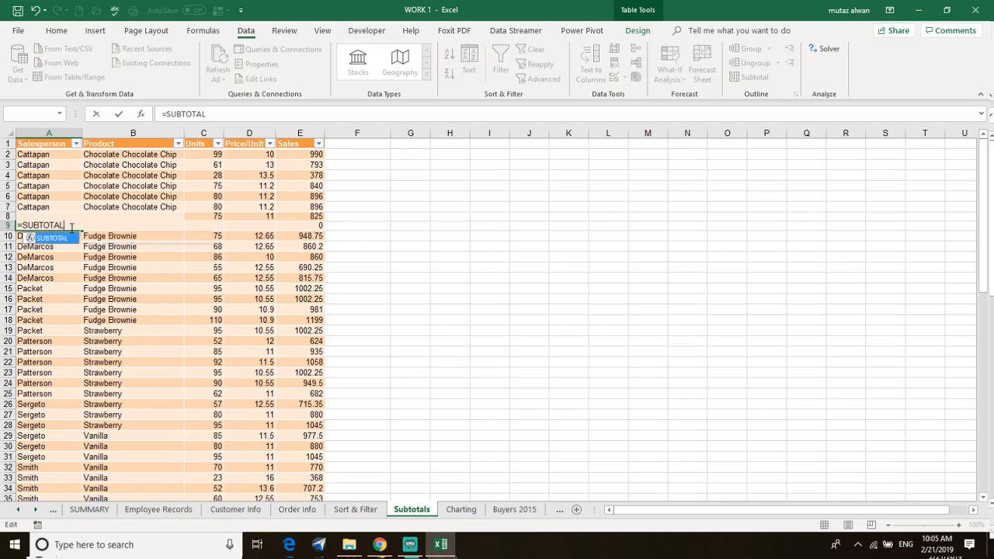
key("BackSpace")
key("BackSpace")
key("BackSpace")
key("BackSpace")
key("BackSpace")
key("BackSpace")
key("BackSpace")
key("BackSpace")
key("BackSpace")
key("BackSpace")
left_click(501, 261)
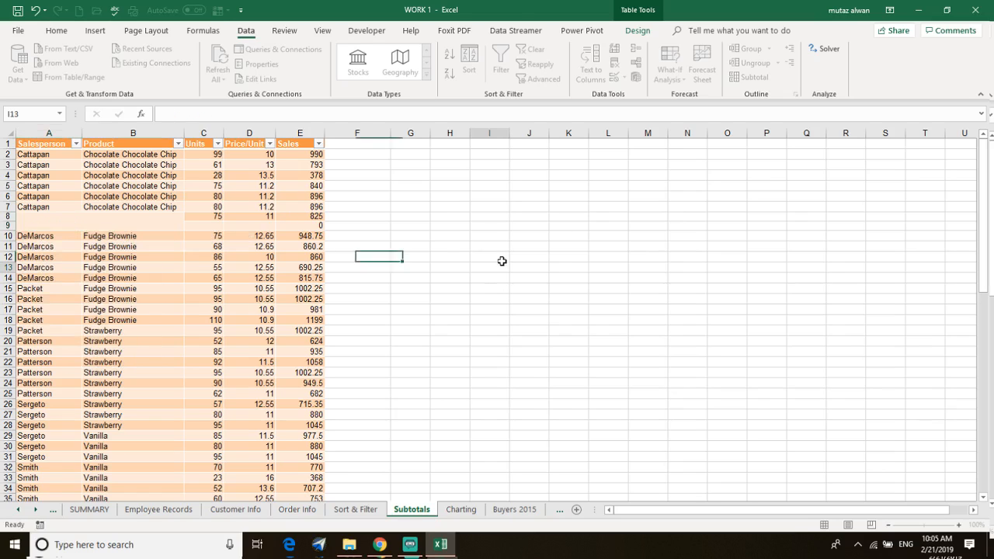
left_click(109, 226)
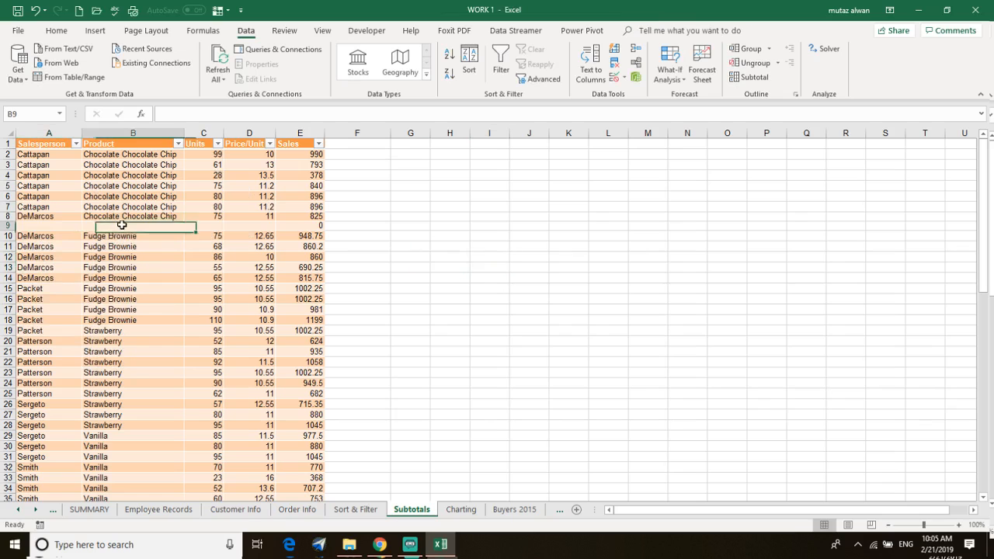
On the Buyers 2015 sheet, add Count subtotals at each change in Month, applied to the Month column only.
left_click(459, 510)
left_click(514, 509)
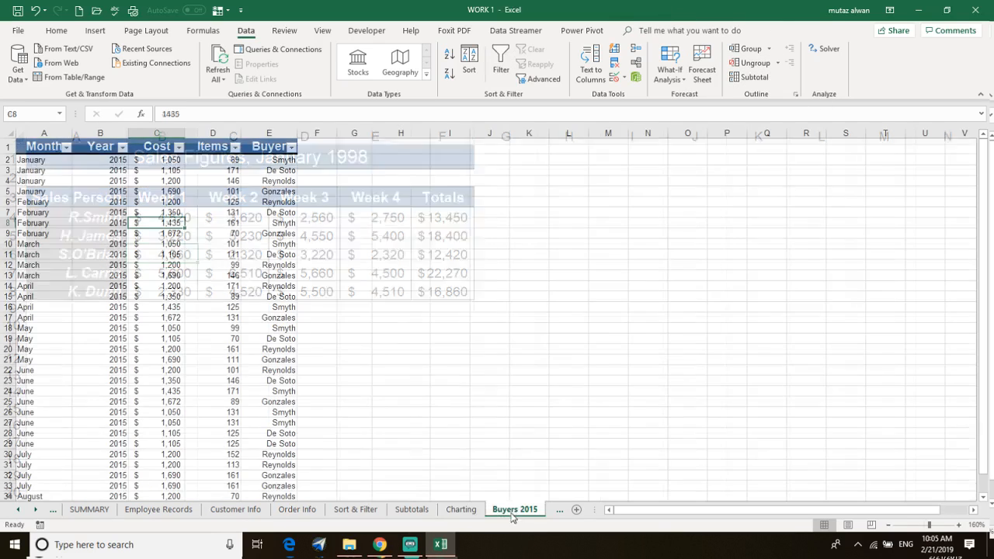
left_click(194, 287)
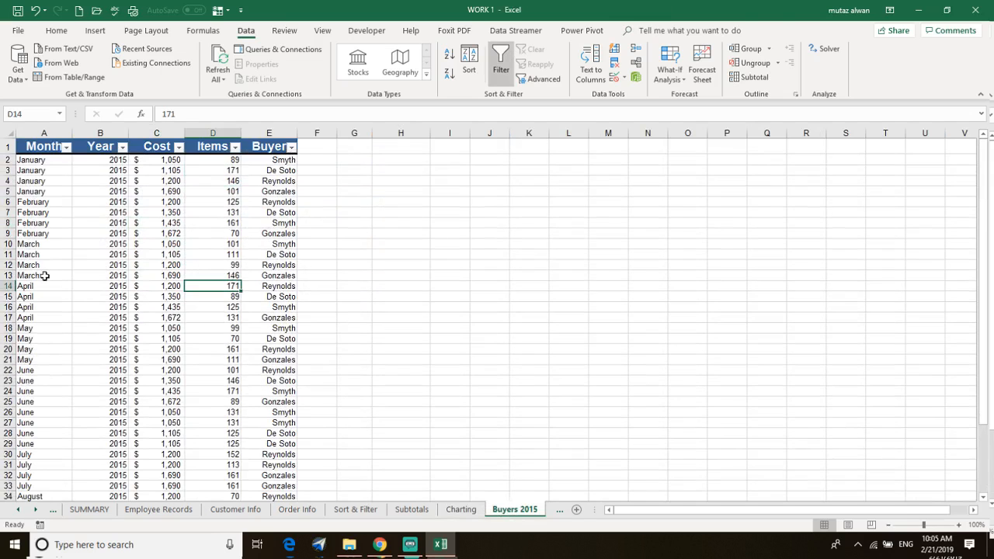
left_click(119, 215)
left_click(32, 159)
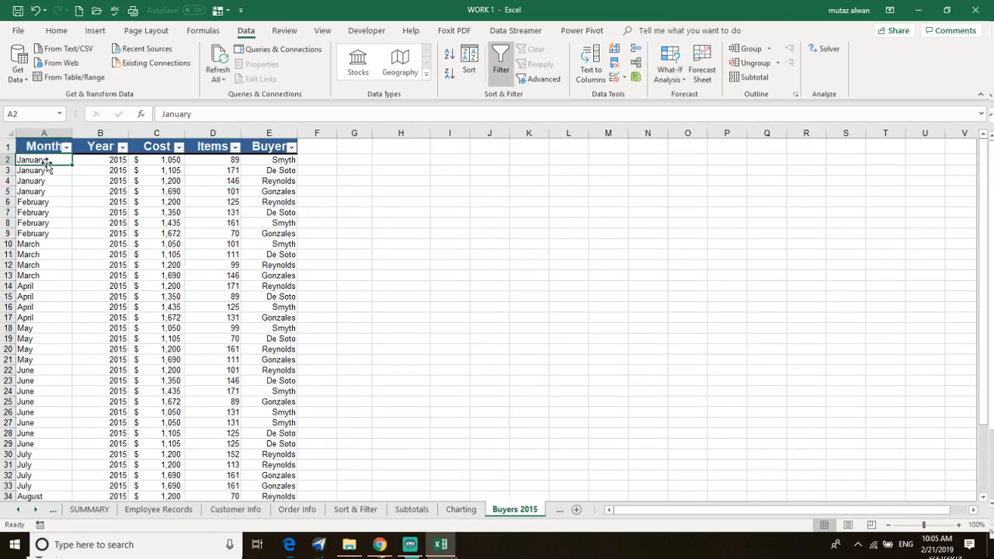
left_click(750, 77)
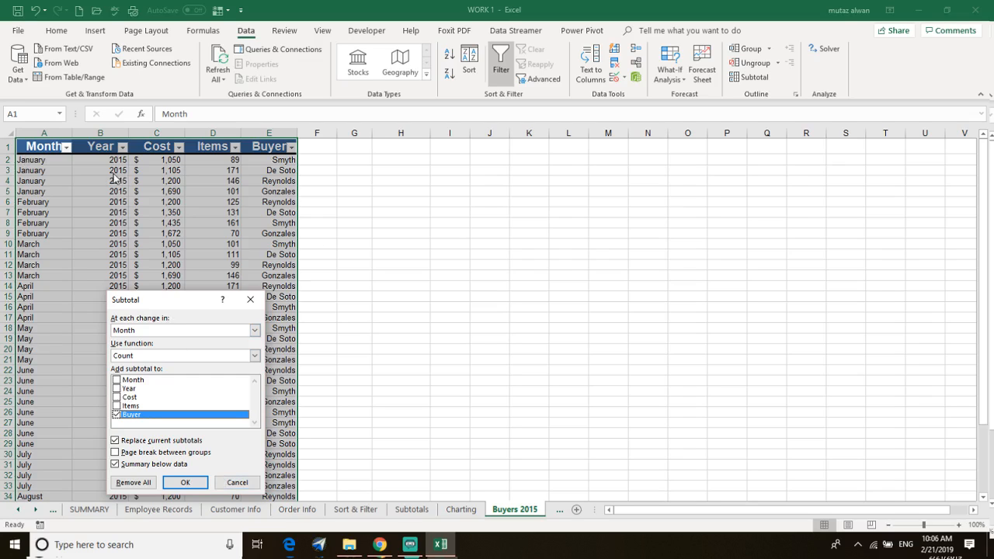
left_click(116, 380)
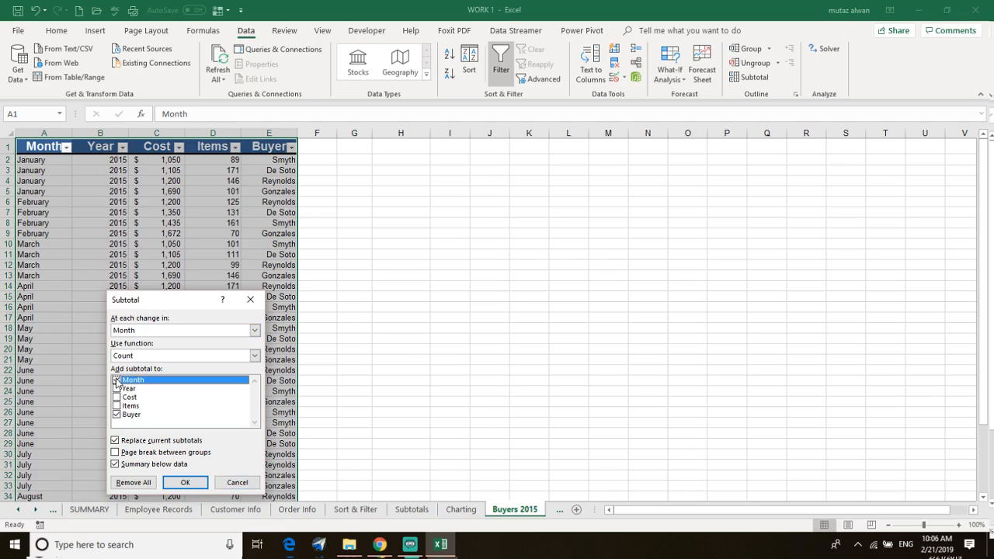
left_click(116, 414)
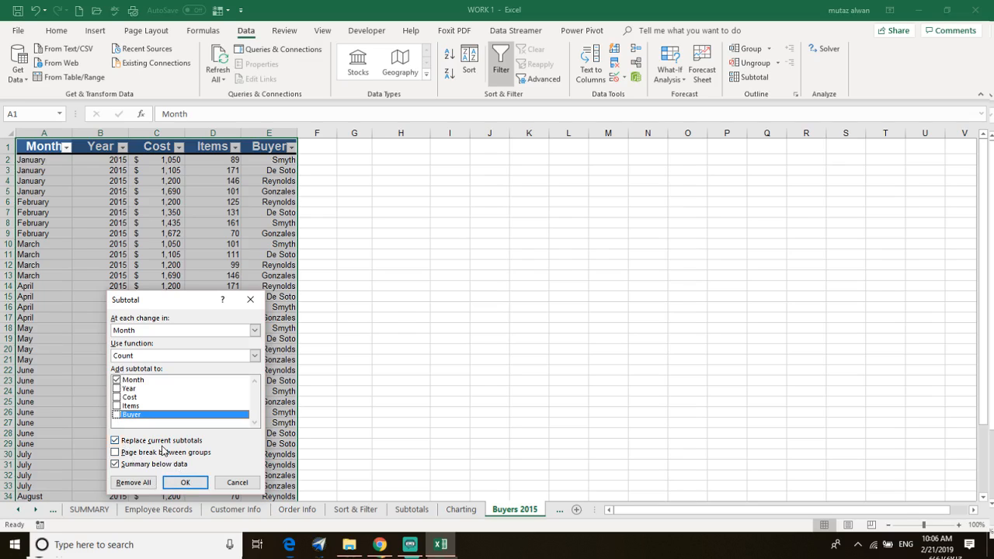
left_click(183, 482)
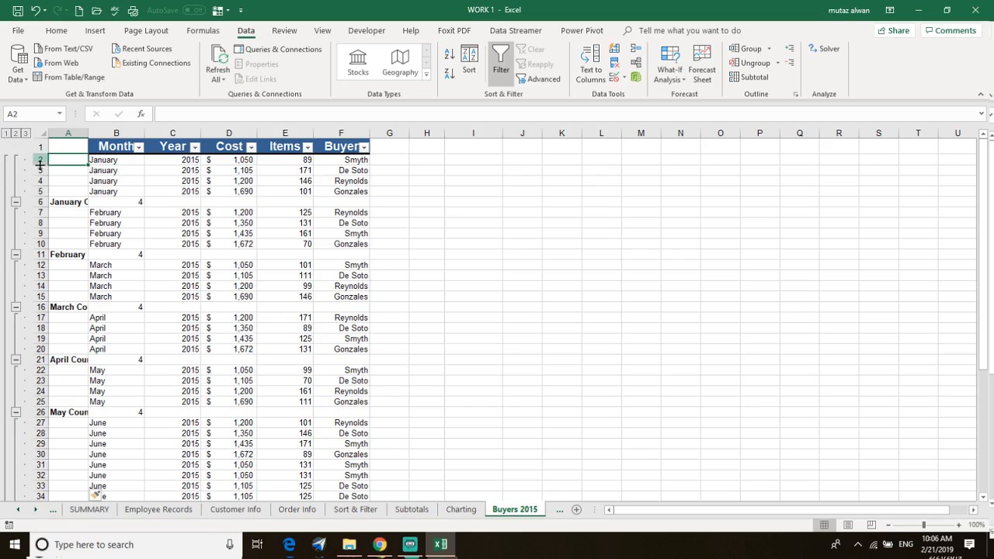
Collapse the January and February groups and check the formula behind the March count.
left_click(15, 204)
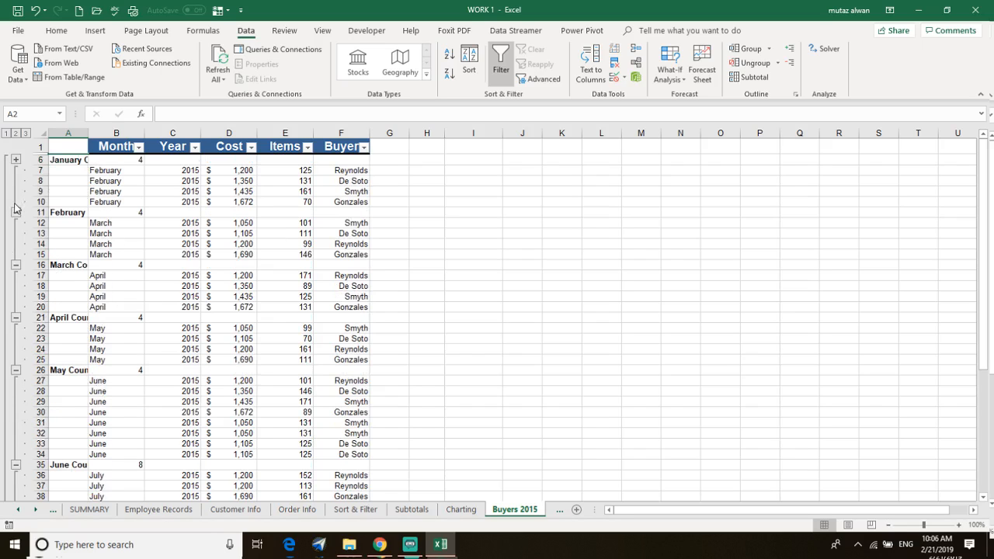
left_click(15, 159)
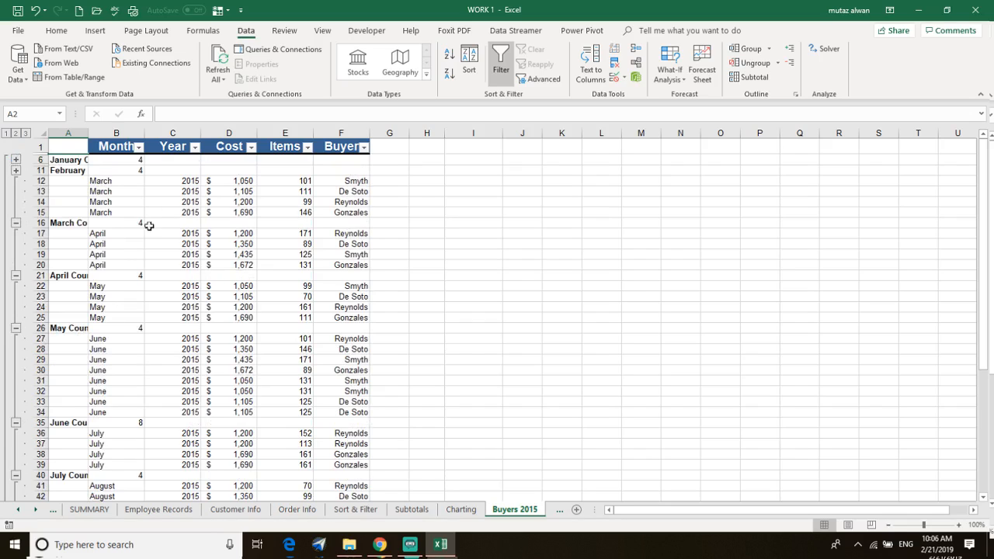
left_click(138, 167)
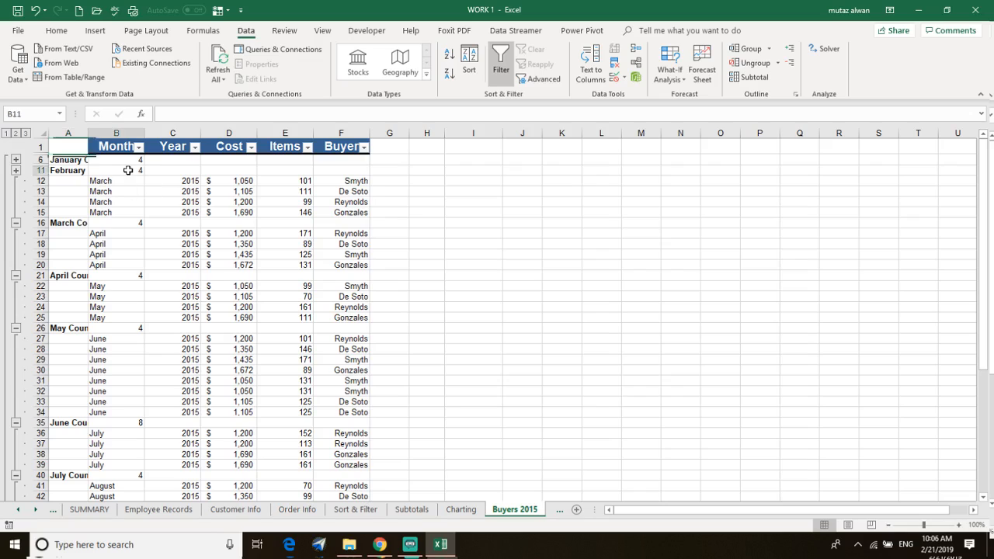
left_click(124, 226)
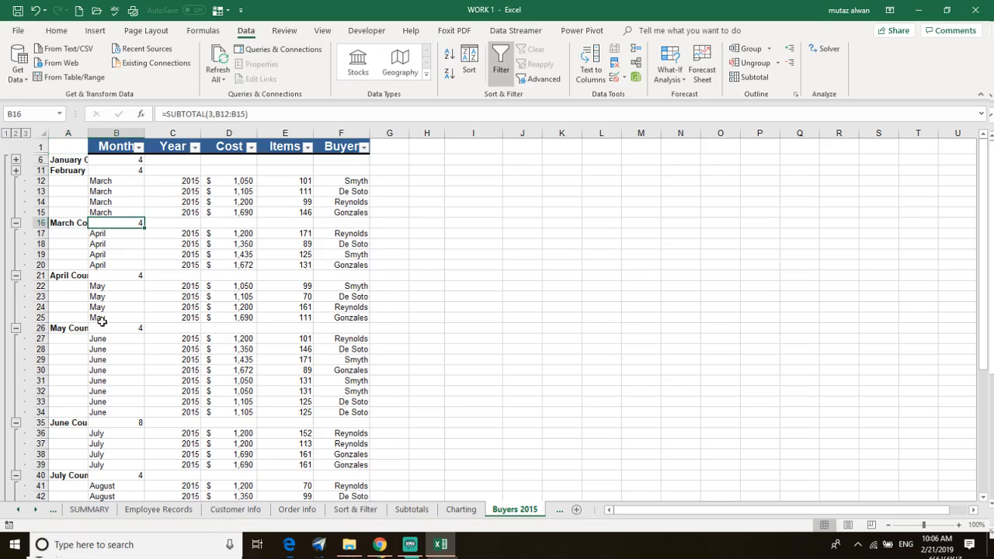
Fit column A's width to the subtotal labels and look through the counts for all months.
double_click(88, 132)
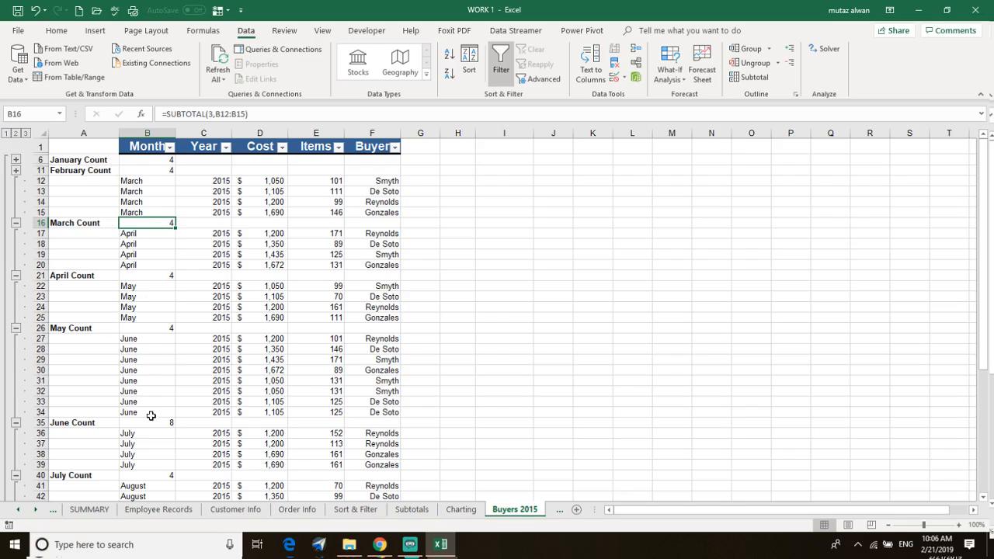
scroll(179, 369, "down", 8)
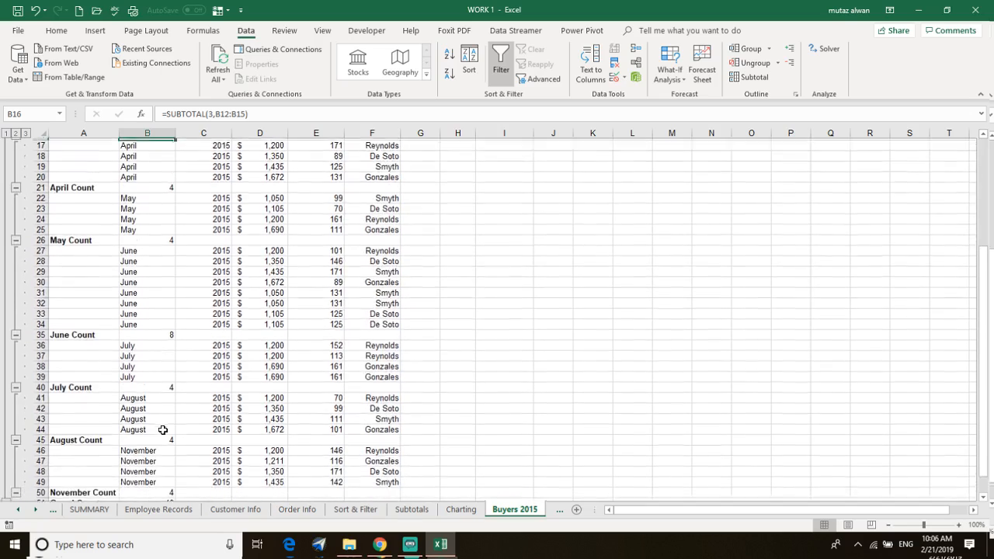
scroll(154, 385, "up", 9)
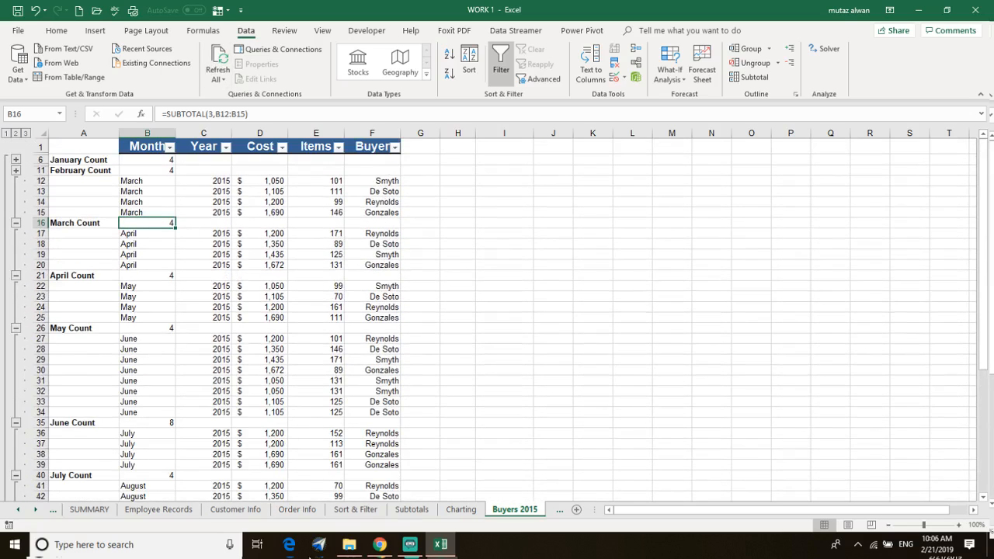
Look over the Order Info, Sort & Filter and Subtotals sheets, and remove all subtotals from the Buyers 2015 sheet.
left_click(296, 510)
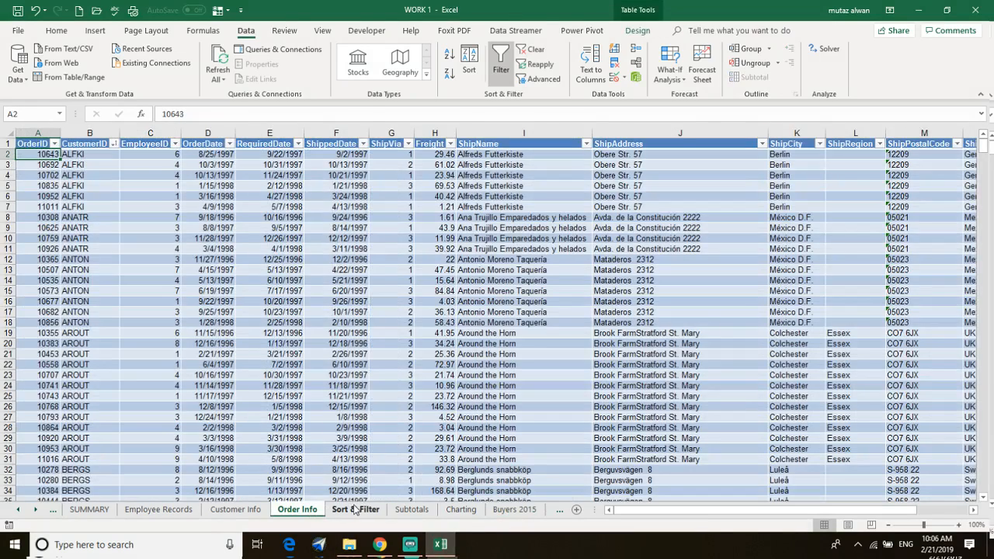
left_click(357, 509)
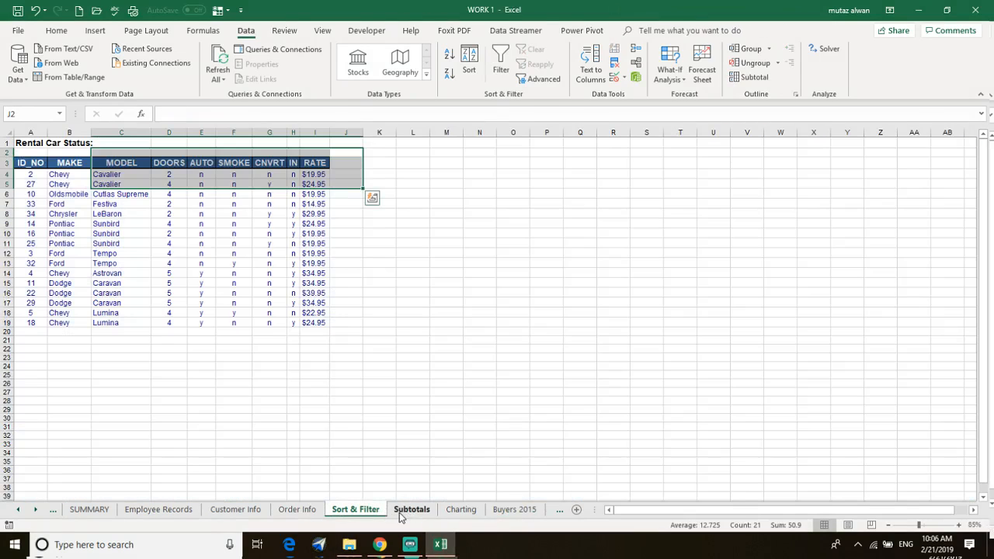
left_click(401, 512)
left_click(195, 278)
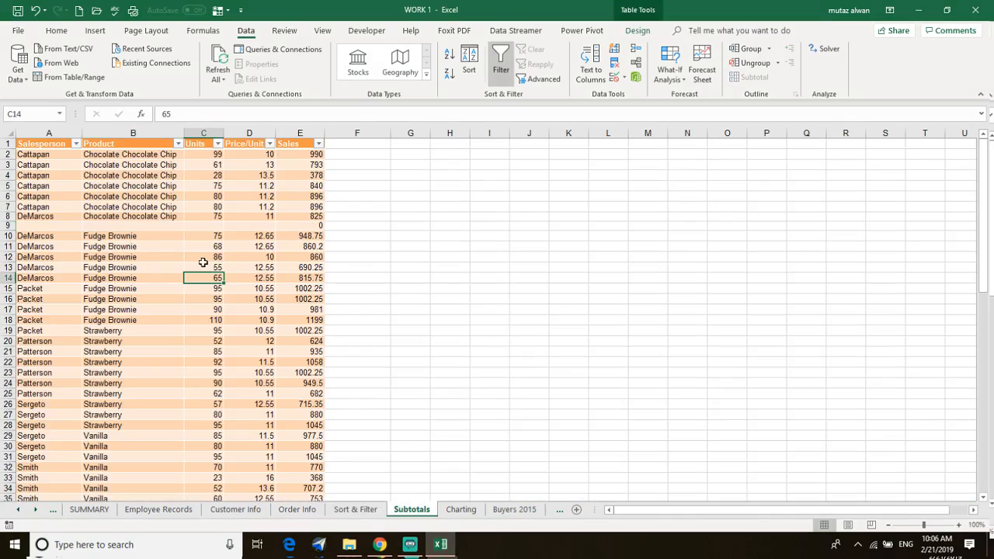
left_click(55, 196)
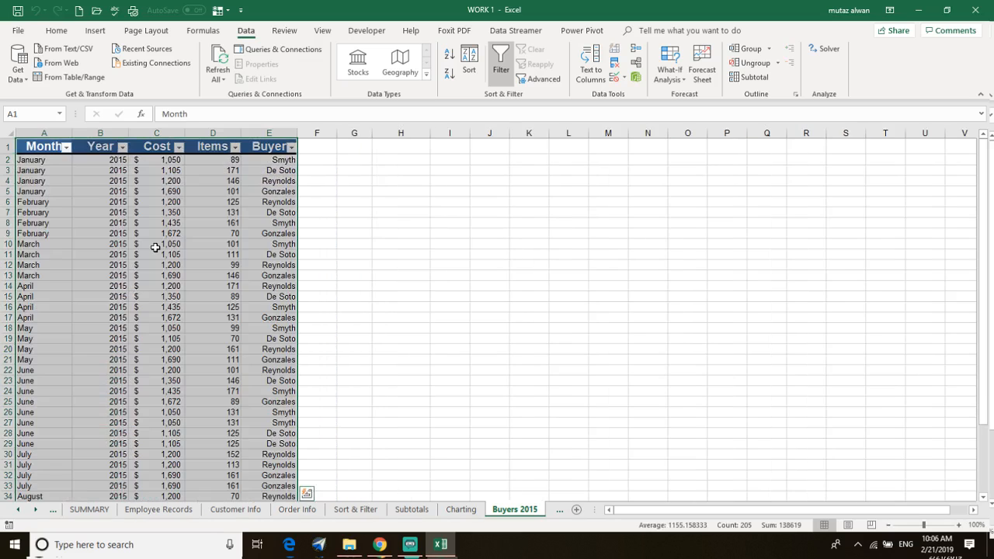
Go to the Subtotals sheet and compare whether the Subtotal command is available inside and outside the table.
left_click(370, 510)
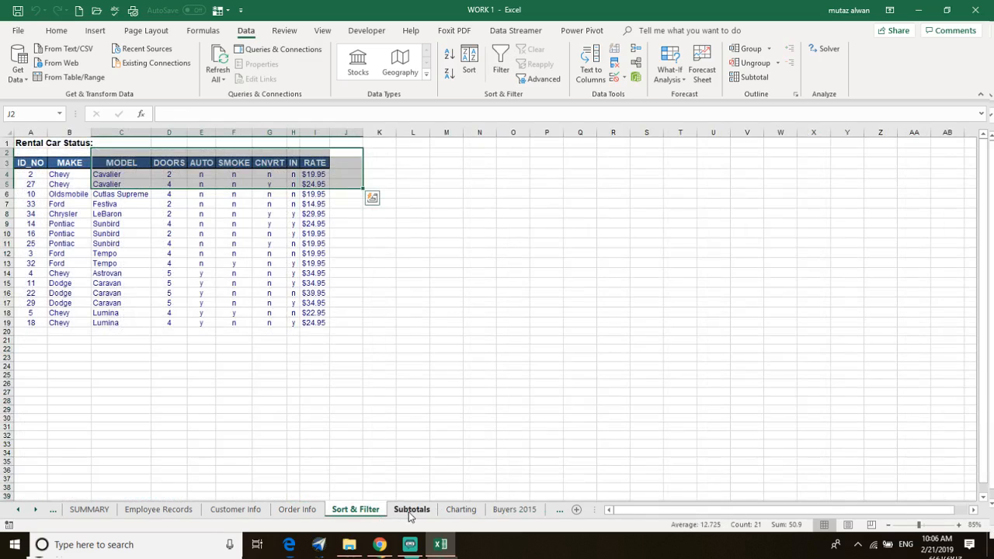
left_click(410, 510)
left_click(114, 267)
left_click(450, 296)
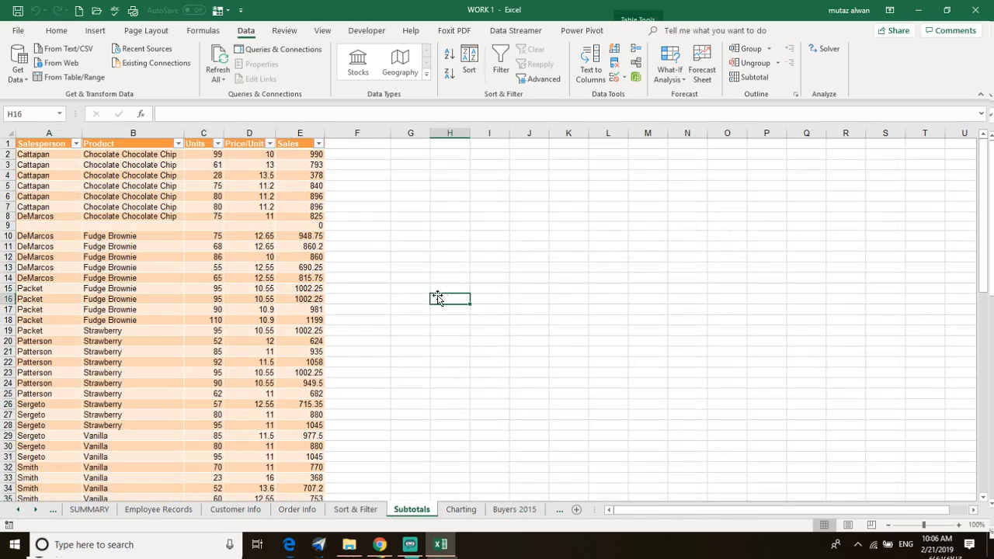
left_click(389, 266)
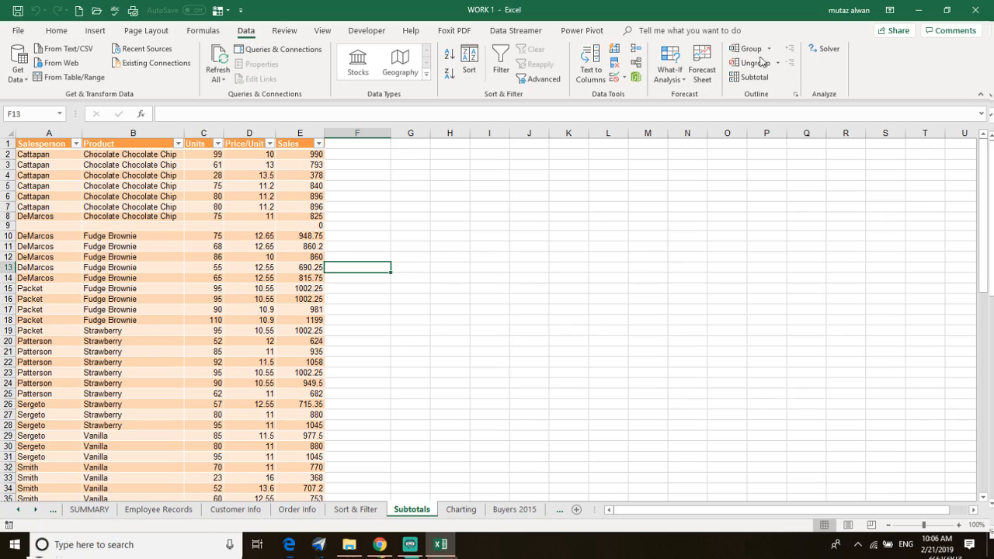
left_click(63, 153)
left_click(66, 194)
left_click(91, 235)
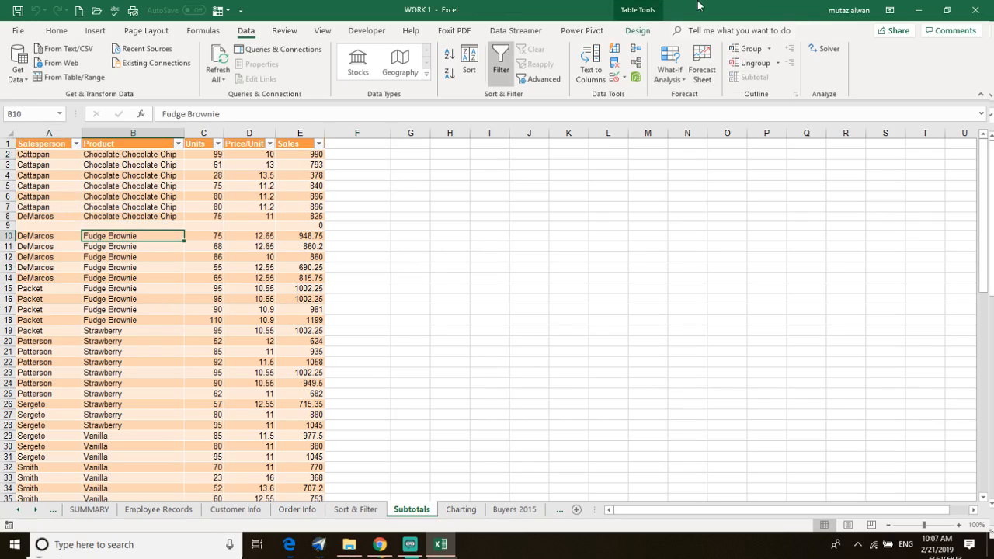
Turn off the total row of the table on the Subtotals sheet and check whether Subtotal is available.
left_click(640, 31)
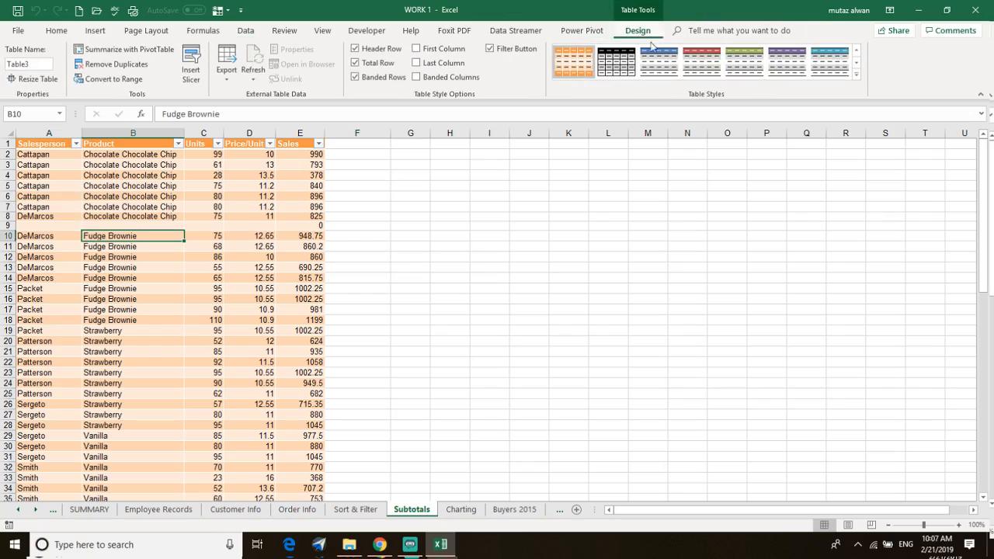
left_click(380, 63)
left_click(37, 175)
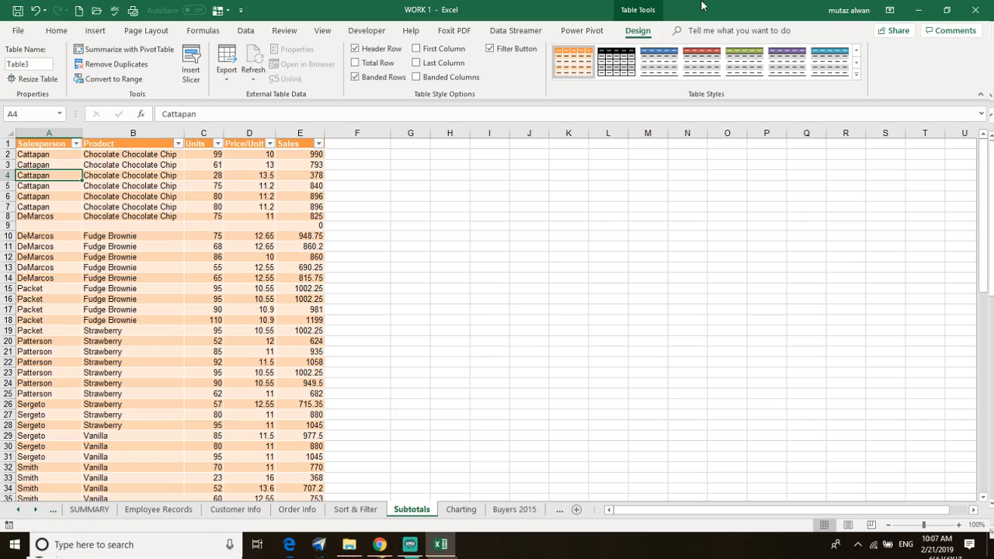
left_click(243, 32)
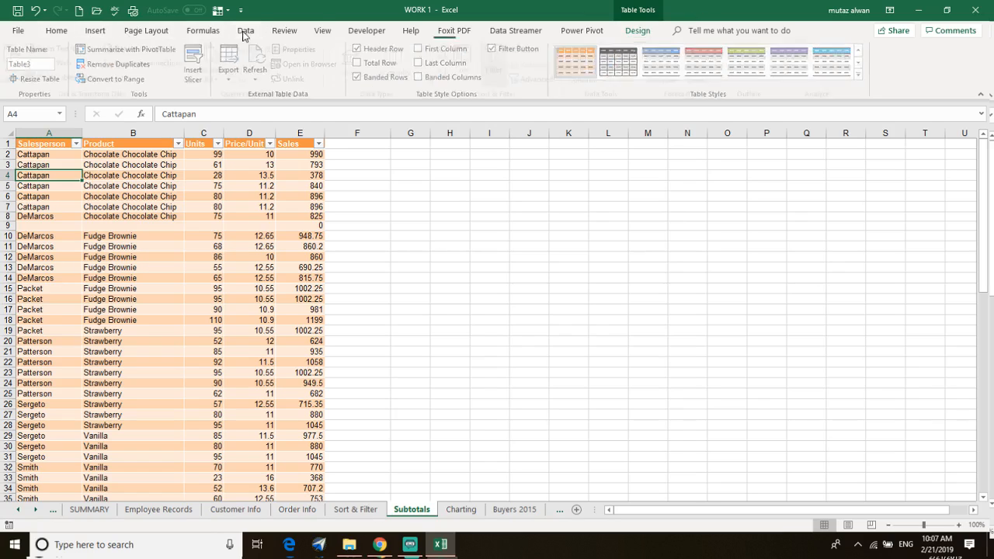
left_click(132, 233)
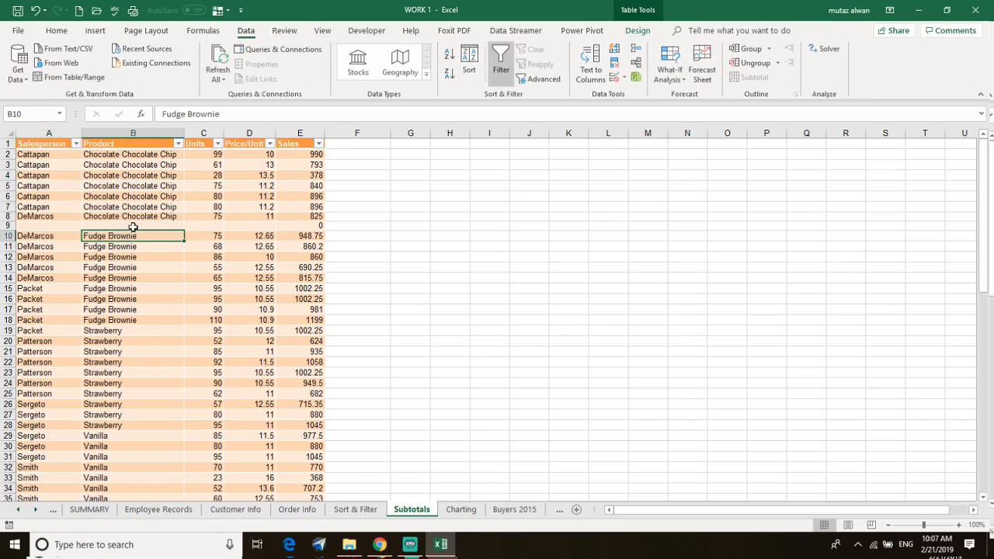
Select the whole table on the Subtotals sheet and remove the filter buttons from its header row.
left_click_drag(128, 330, 124, 320)
left_click(193, 243)
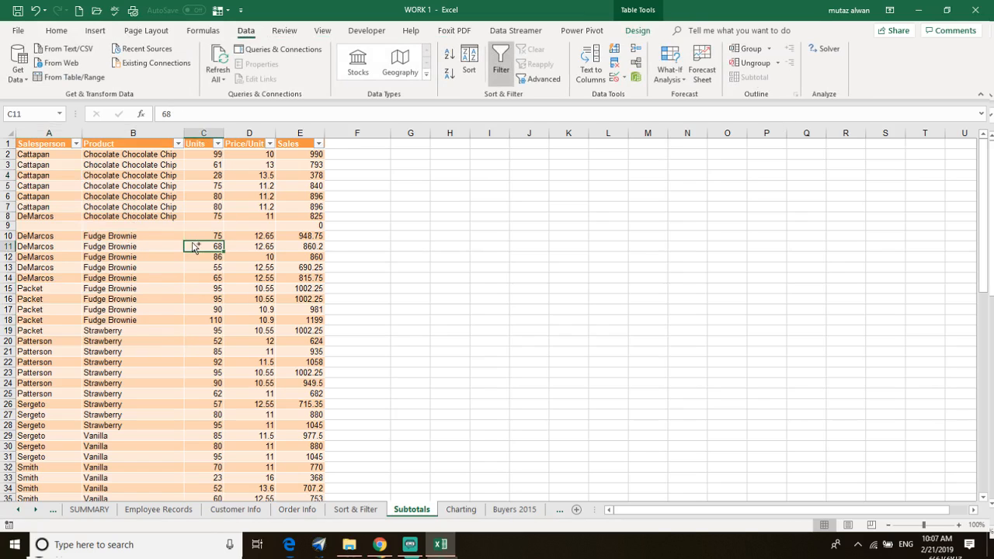
key("ctrl+a")
key("ctrl+a")
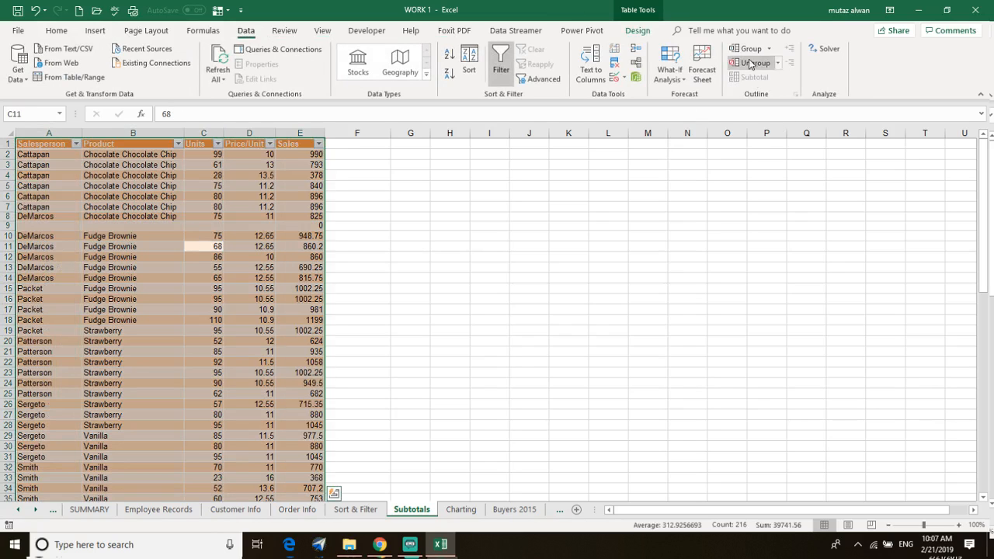
left_click(501, 63)
left_click(200, 274)
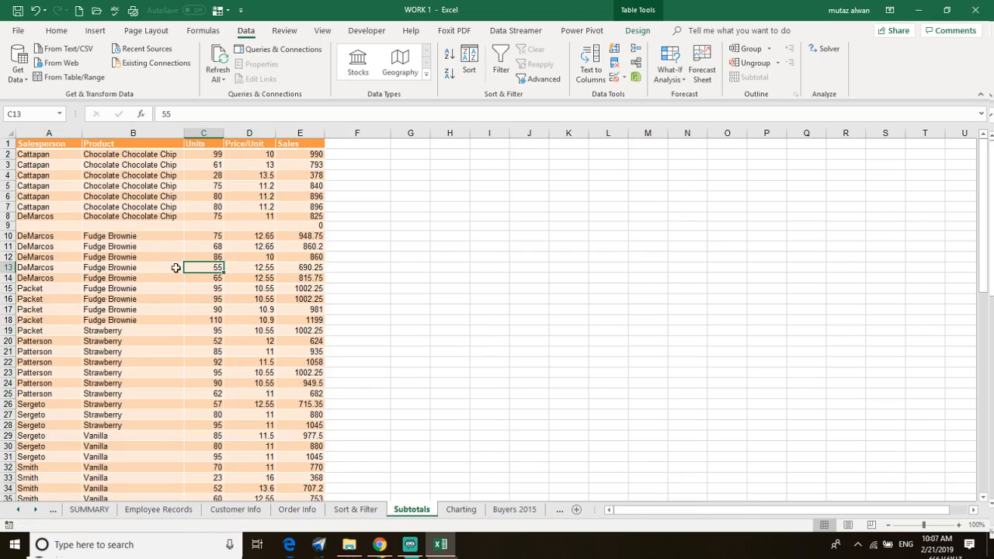
Reformat the entire Subtotals table with the light blue banded style from the first row of the Light table styles.
left_click(78, 199)
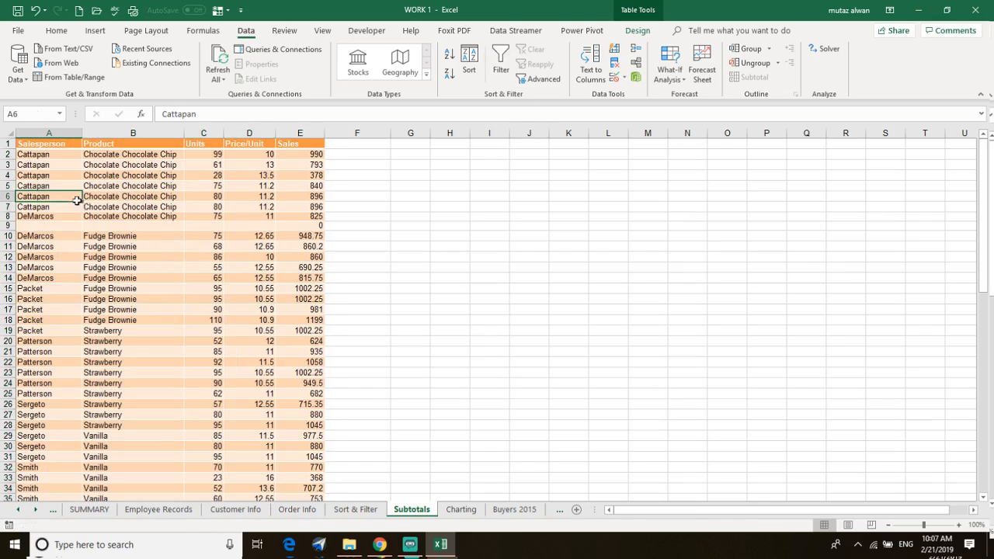
key("ctrl+a")
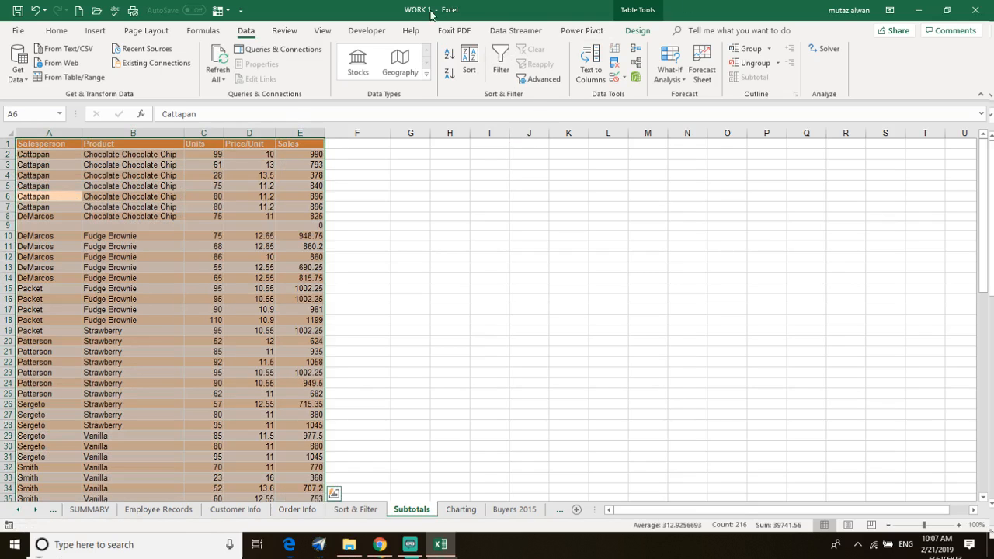
left_click(95, 30)
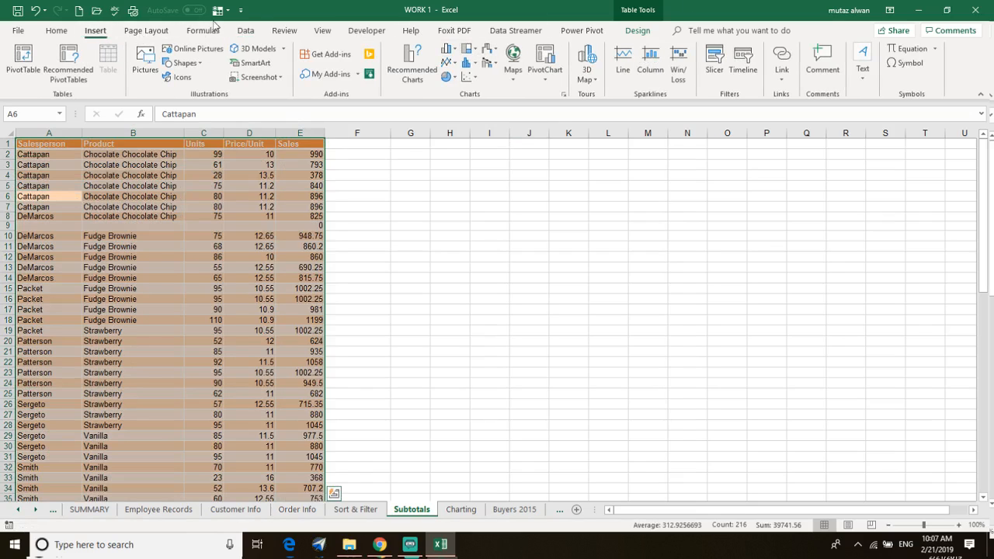
left_click(320, 31)
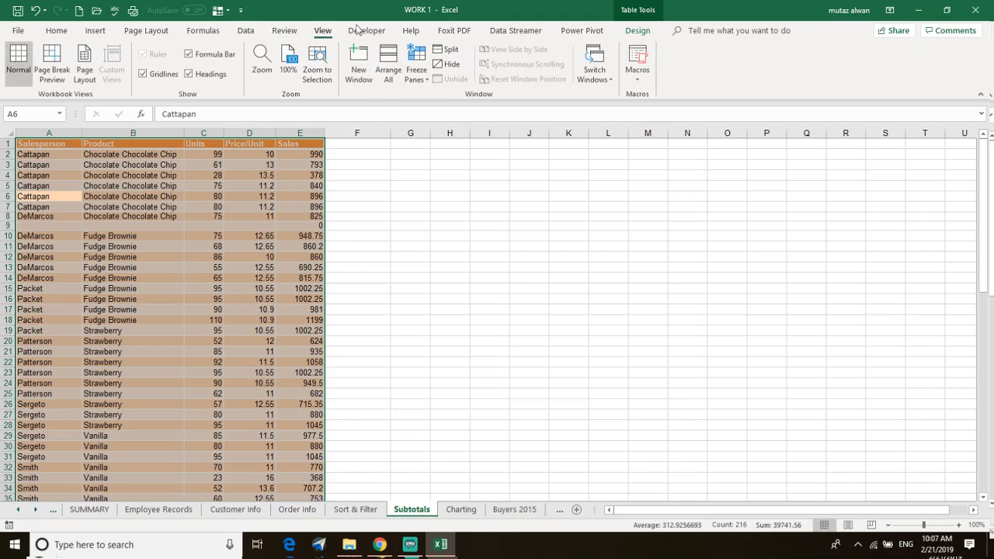
left_click(57, 32)
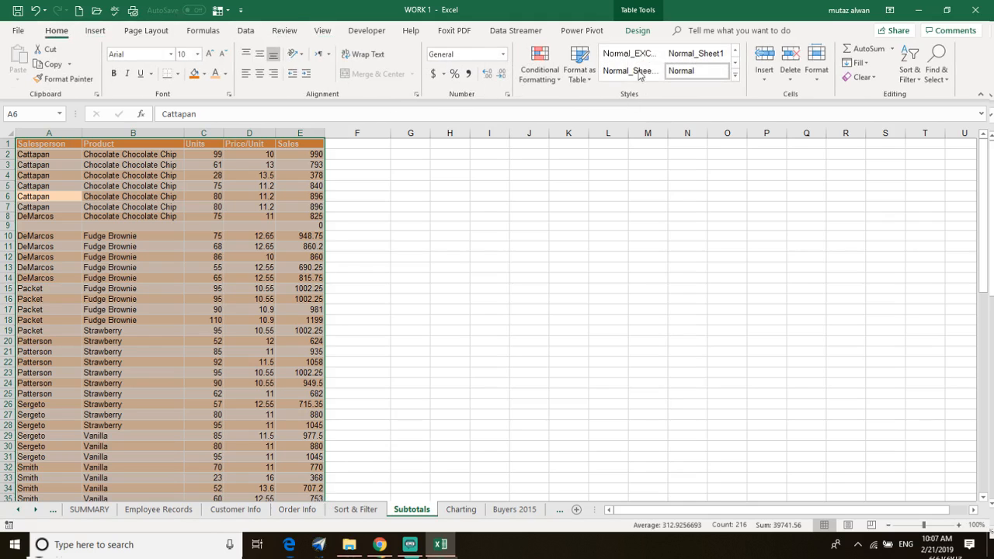
left_click(579, 63)
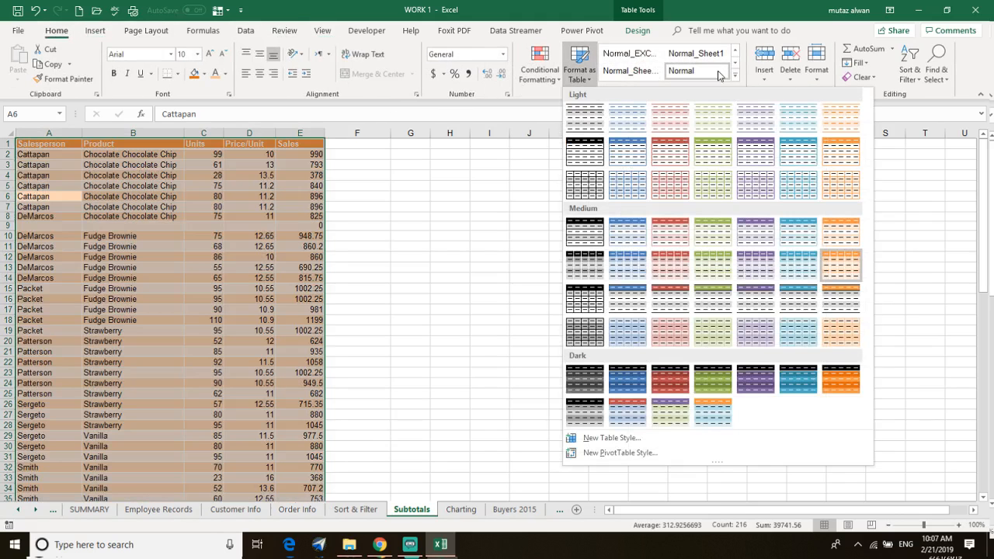
left_click(620, 119)
left_click(362, 217)
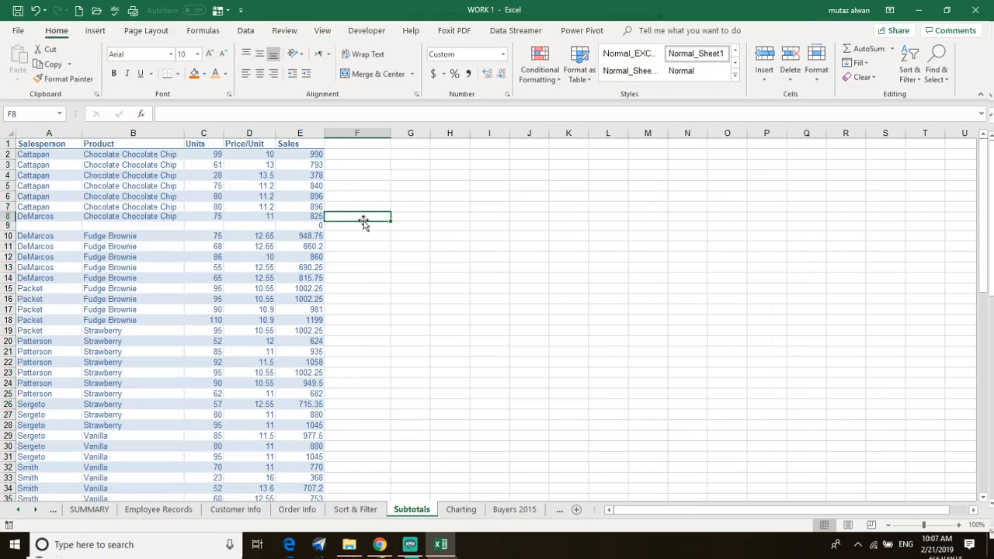
Check whether Subtotal is available inside the table, and delete the entire row 9, which lacks a salesperson and product.
left_click(262, 207)
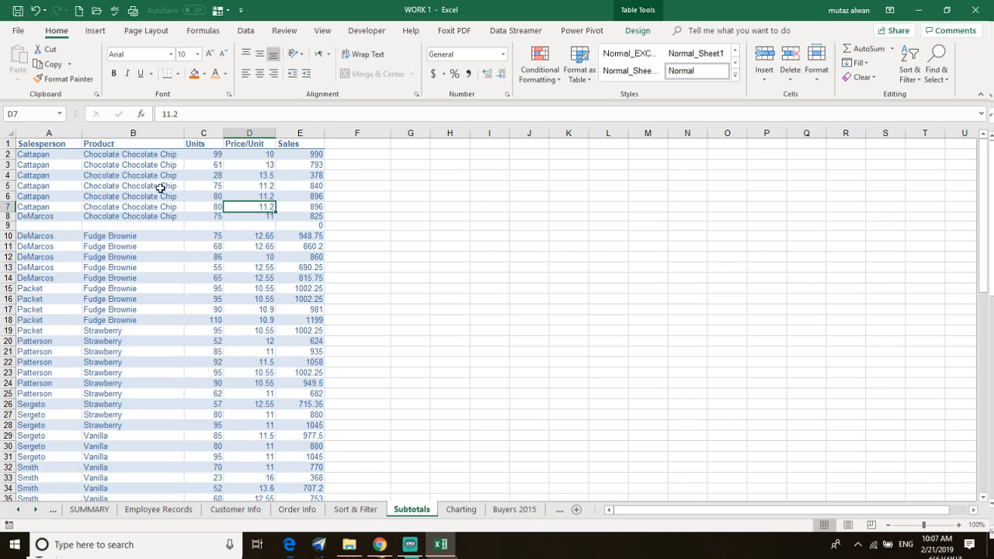
left_click(246, 31)
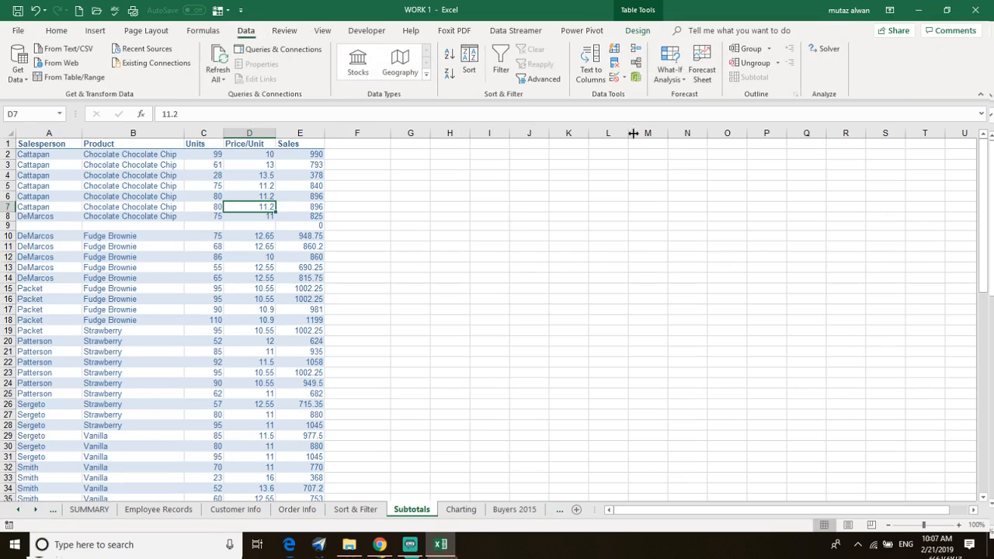
left_click(48, 165)
left_click(48, 225)
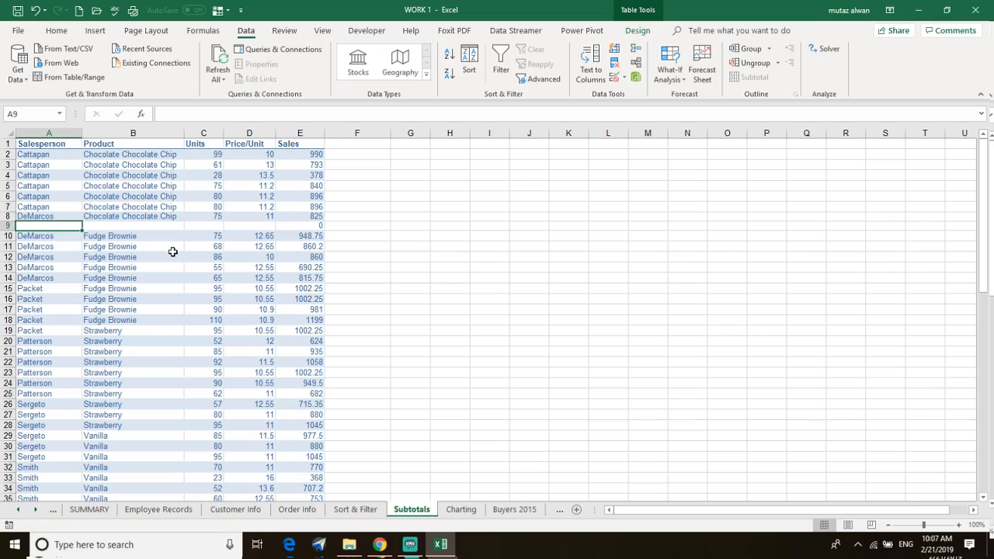
left_click(6, 225)
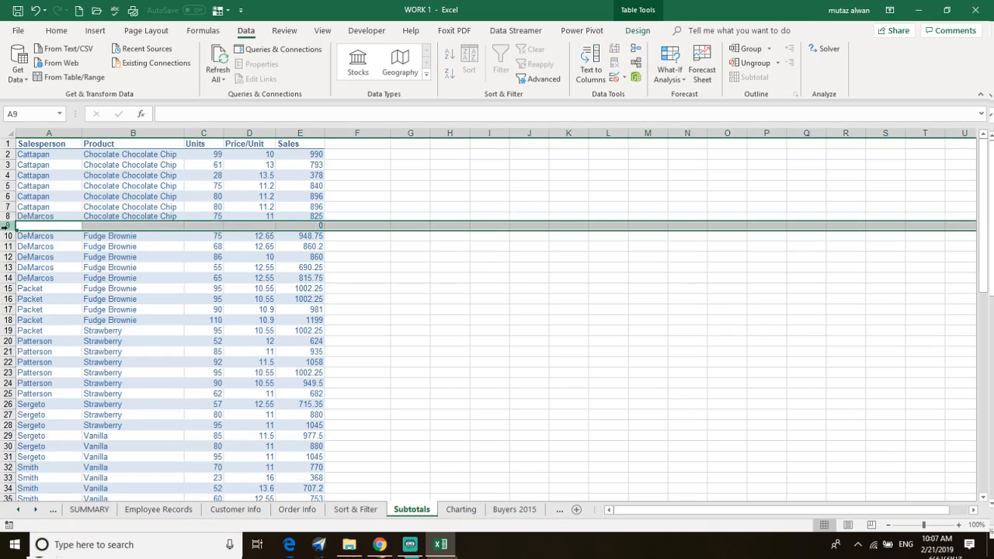
key("ctrl+minus")
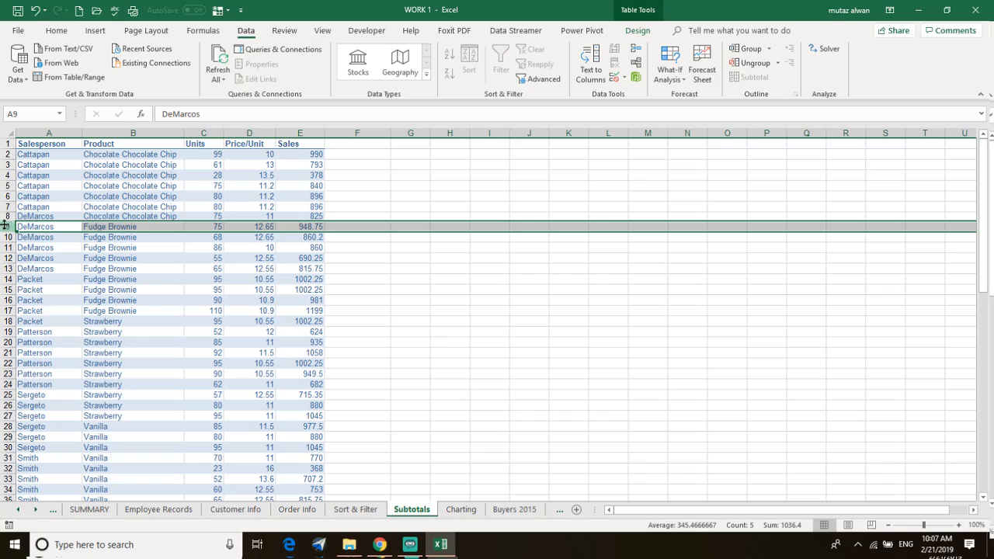